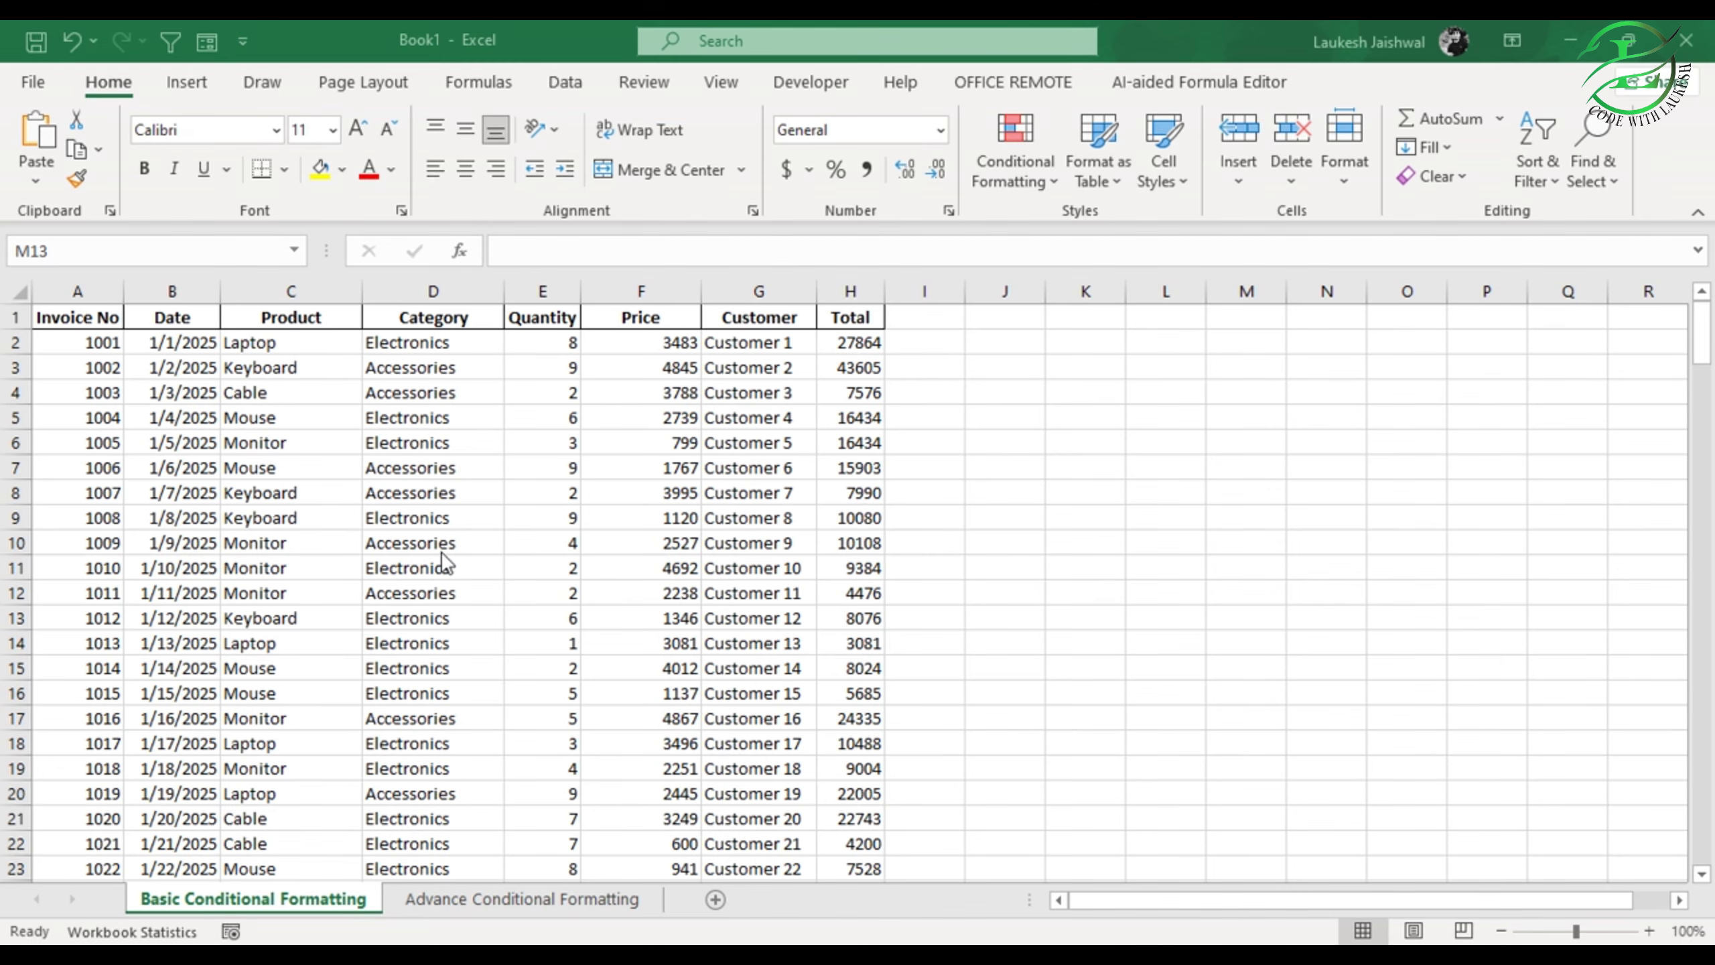
Step: Select the whole Price column of the invoice data and look through the available conditional formatting rule types
scroll(512, 478, down, 5)
scroll(512, 479, down, 8)
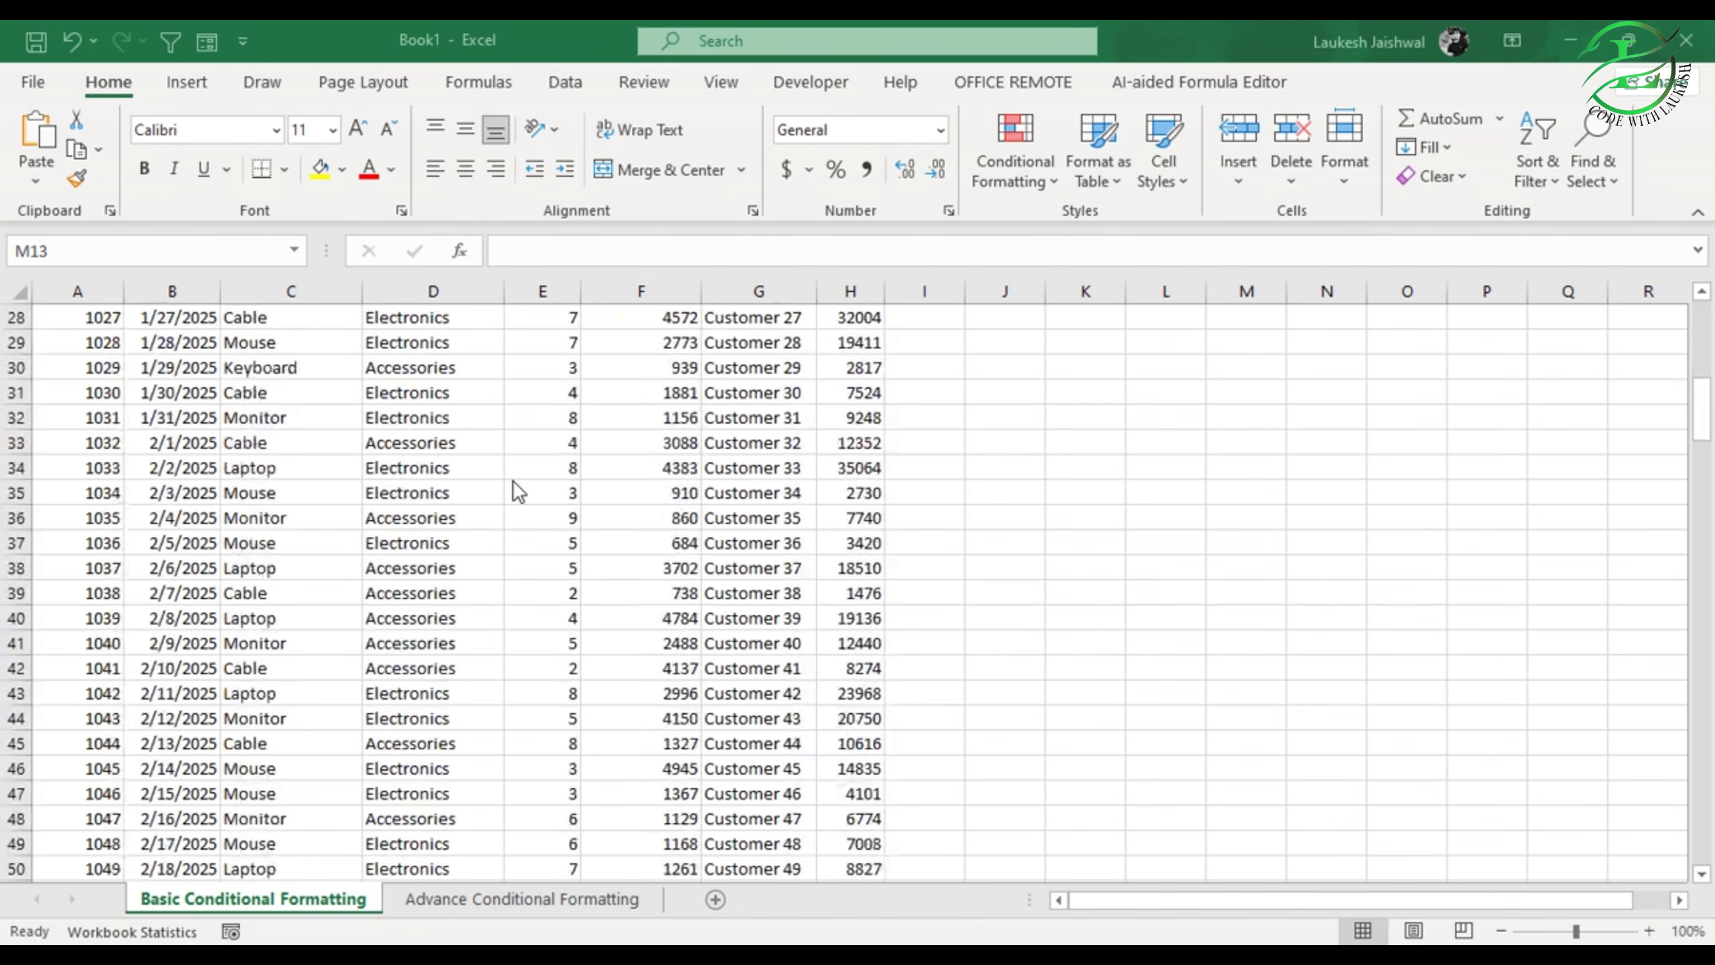
scroll(512, 480, up, 13)
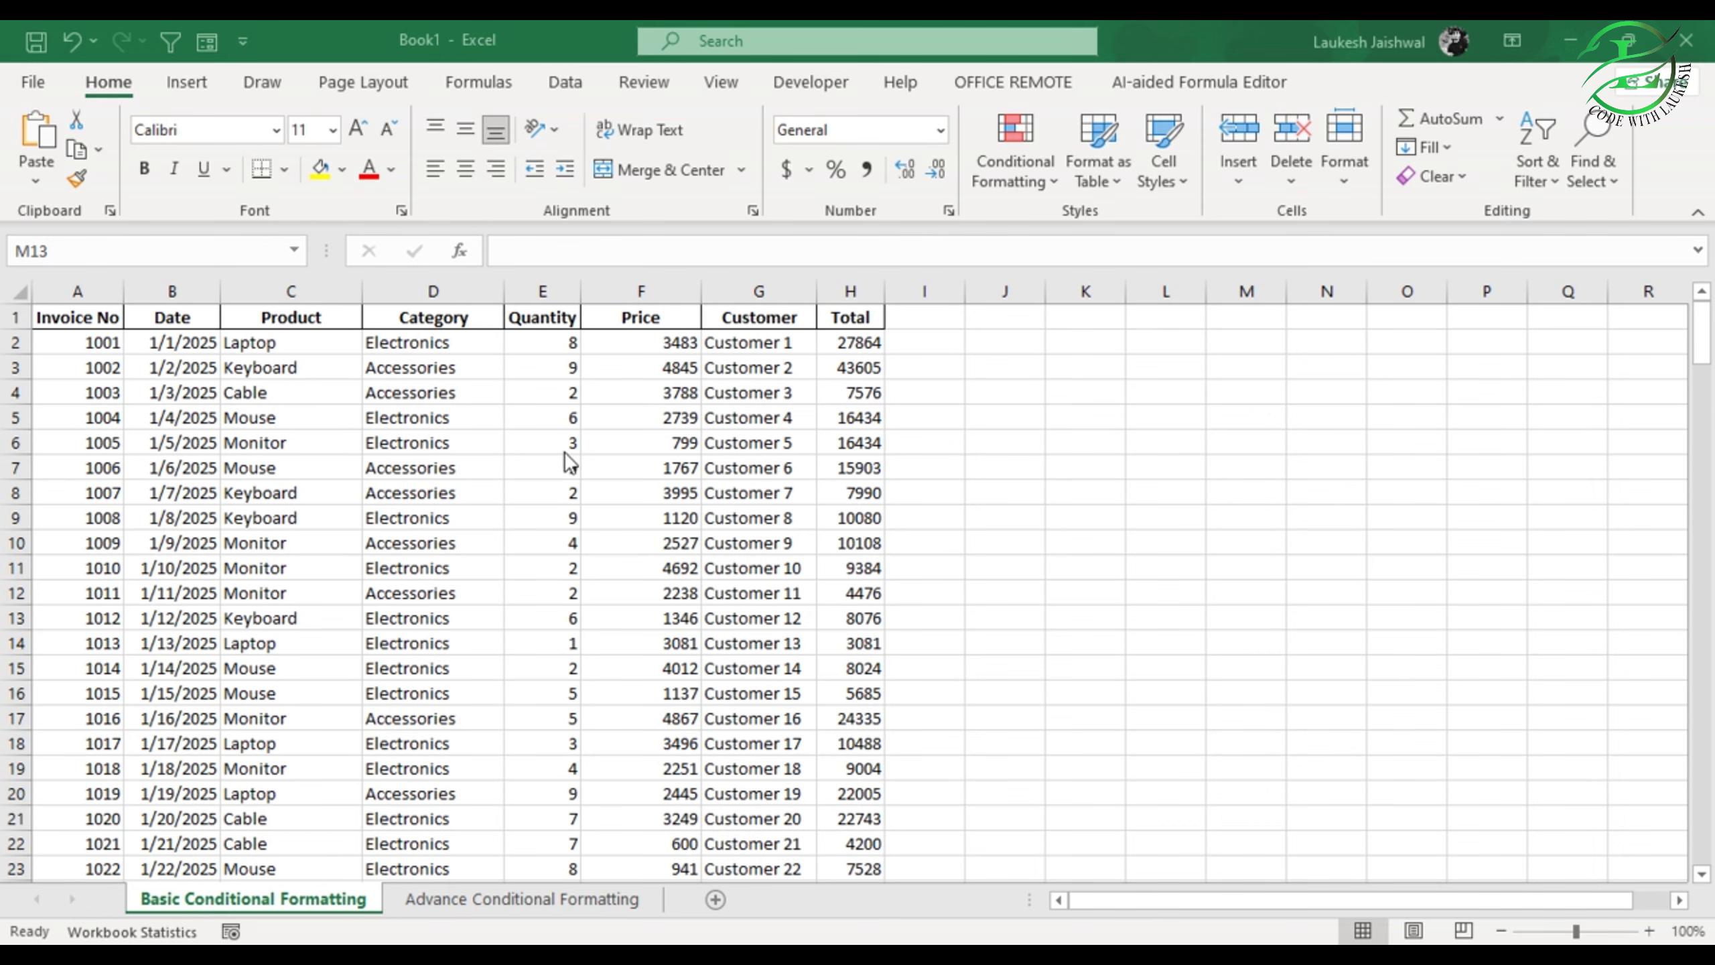
click(649, 283)
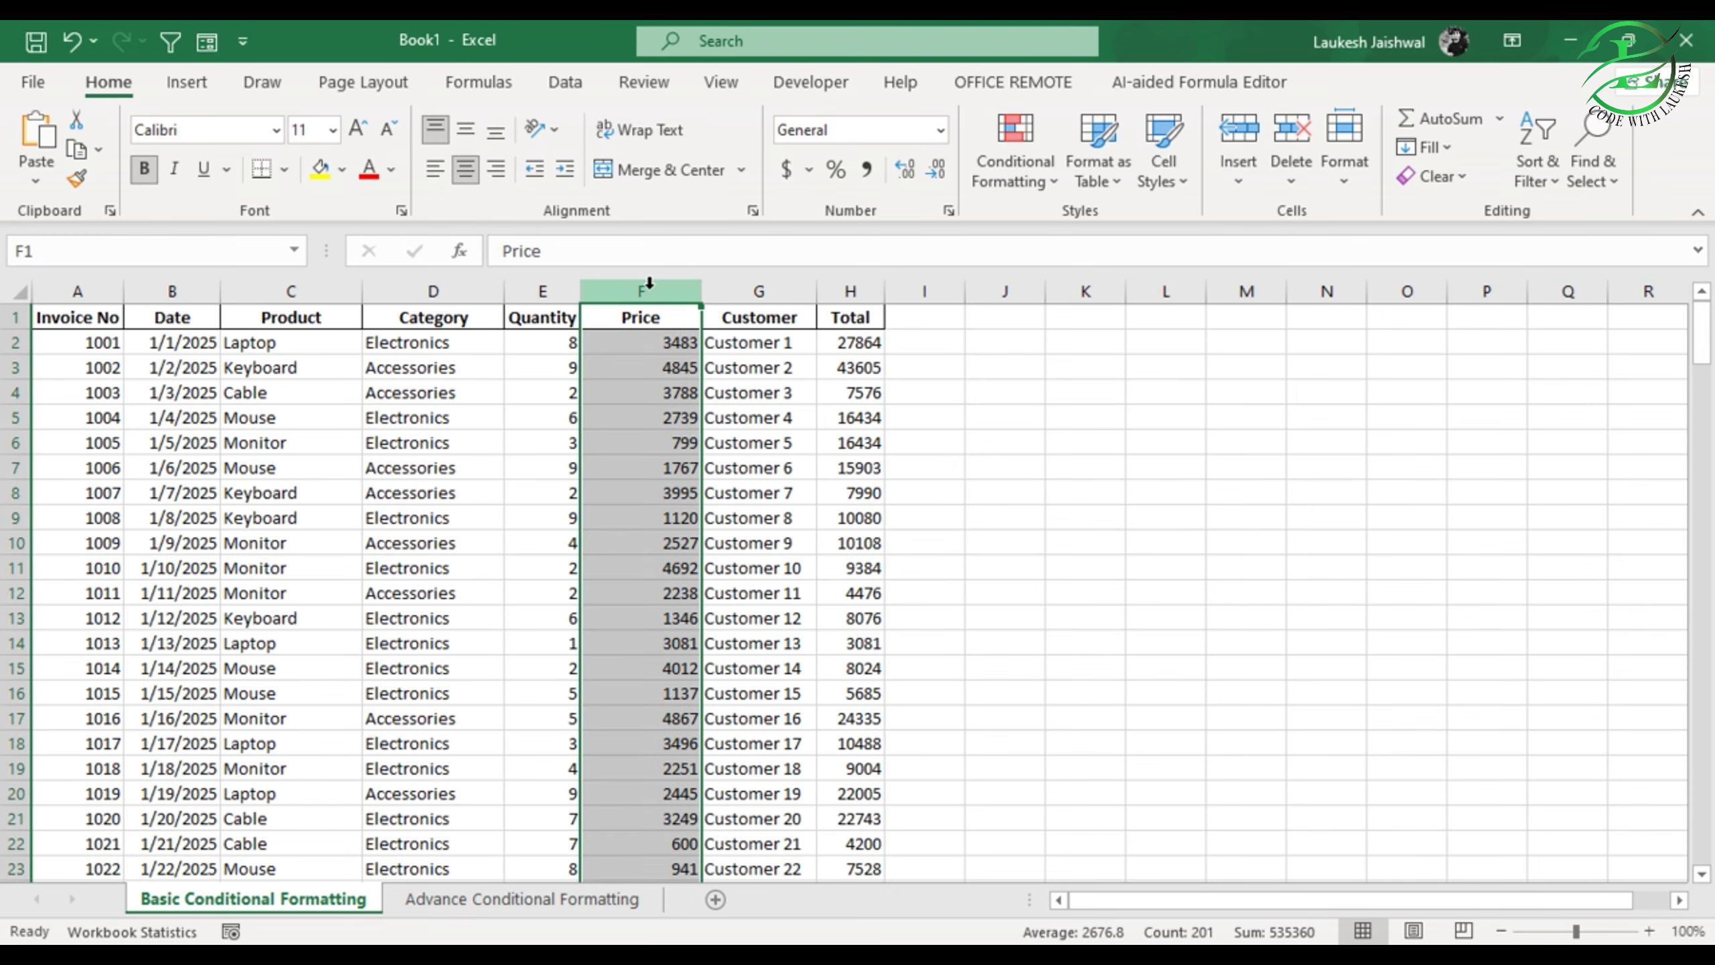
scroll(594, 526, down, 1)
scroll(594, 525, up, 1)
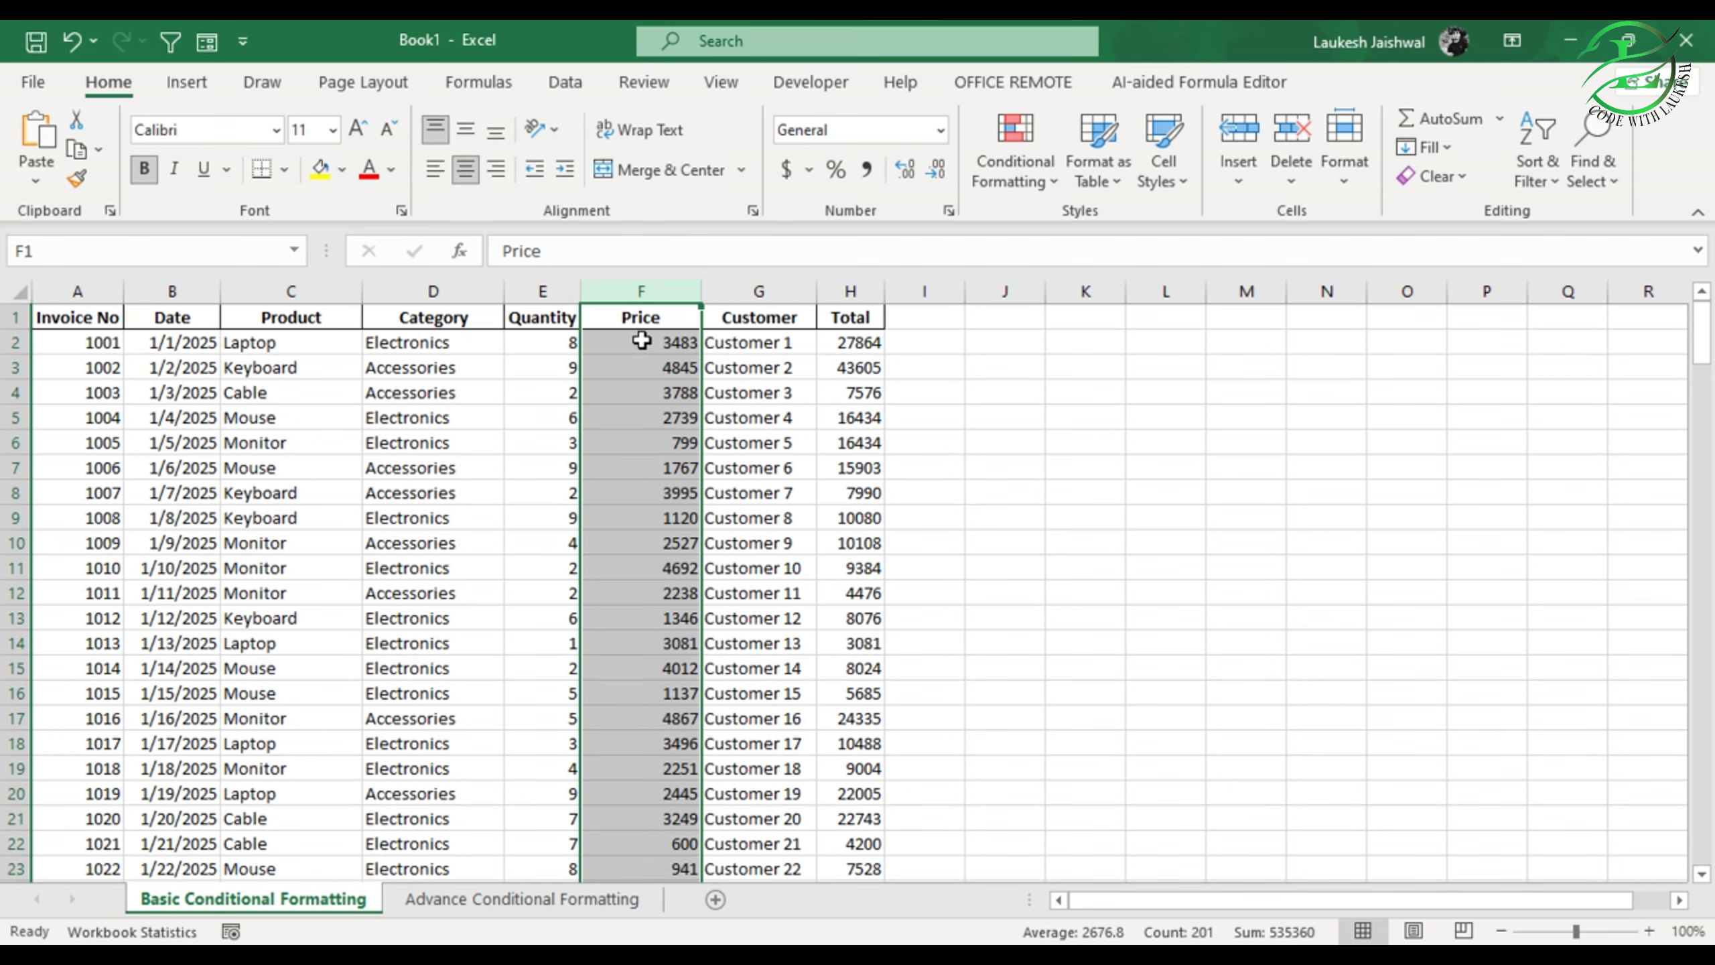
click(1053, 180)
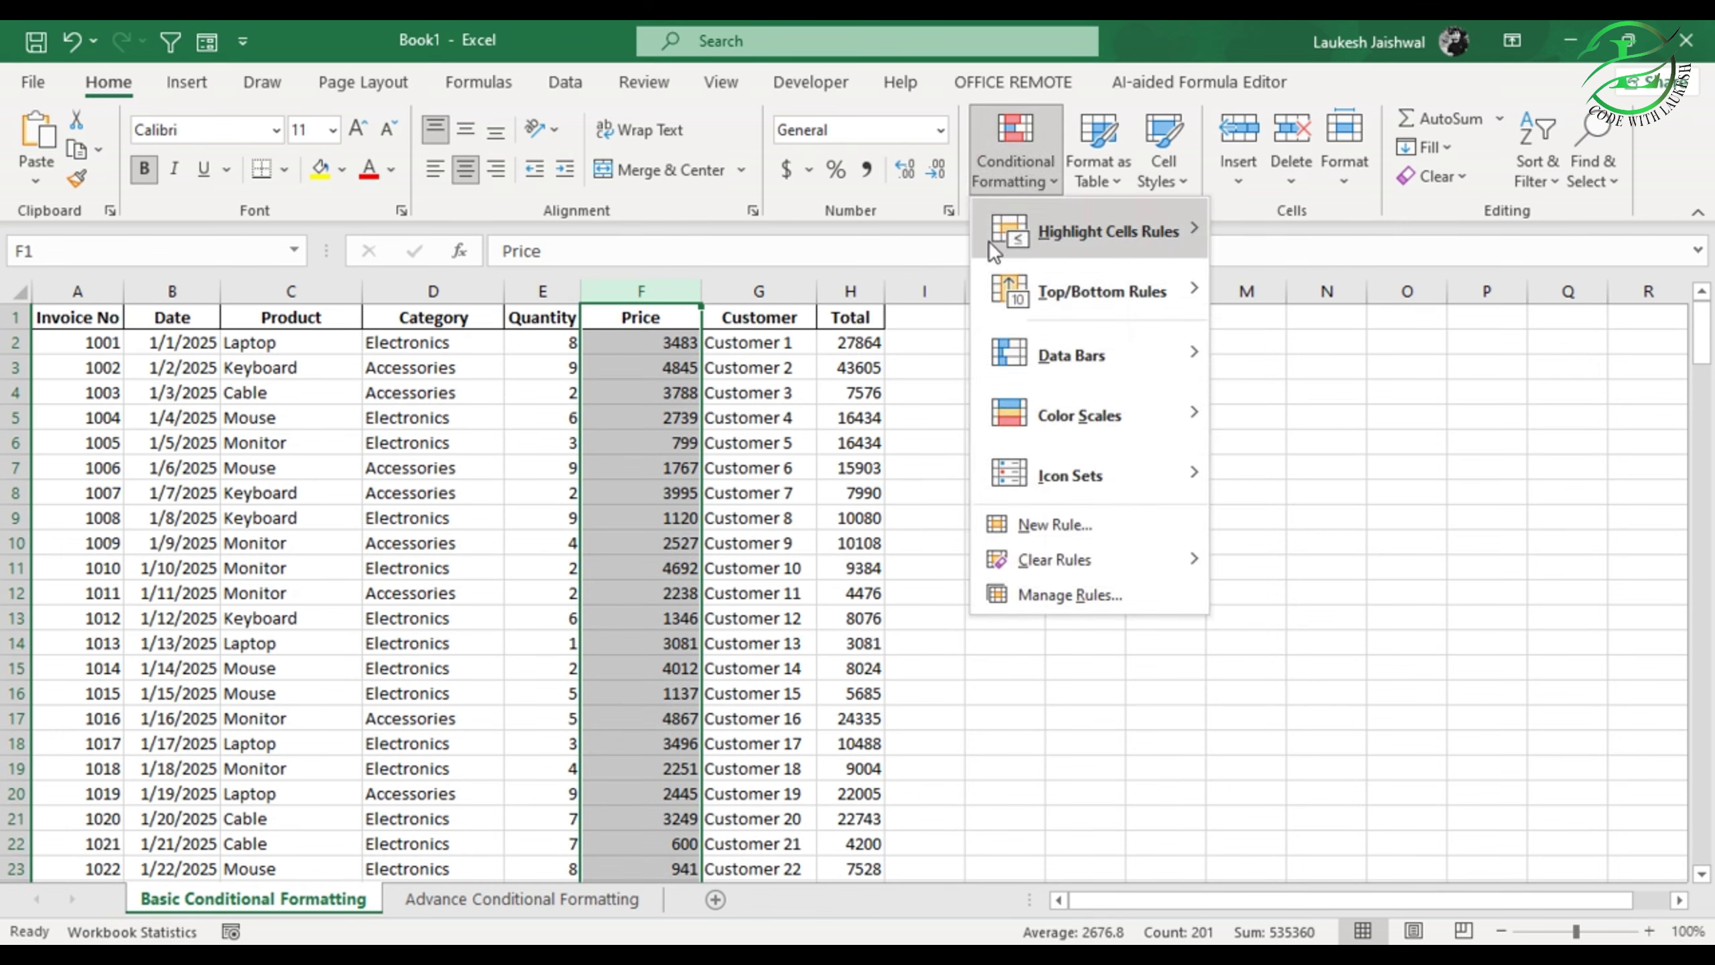
mouse_move(1045, 241)
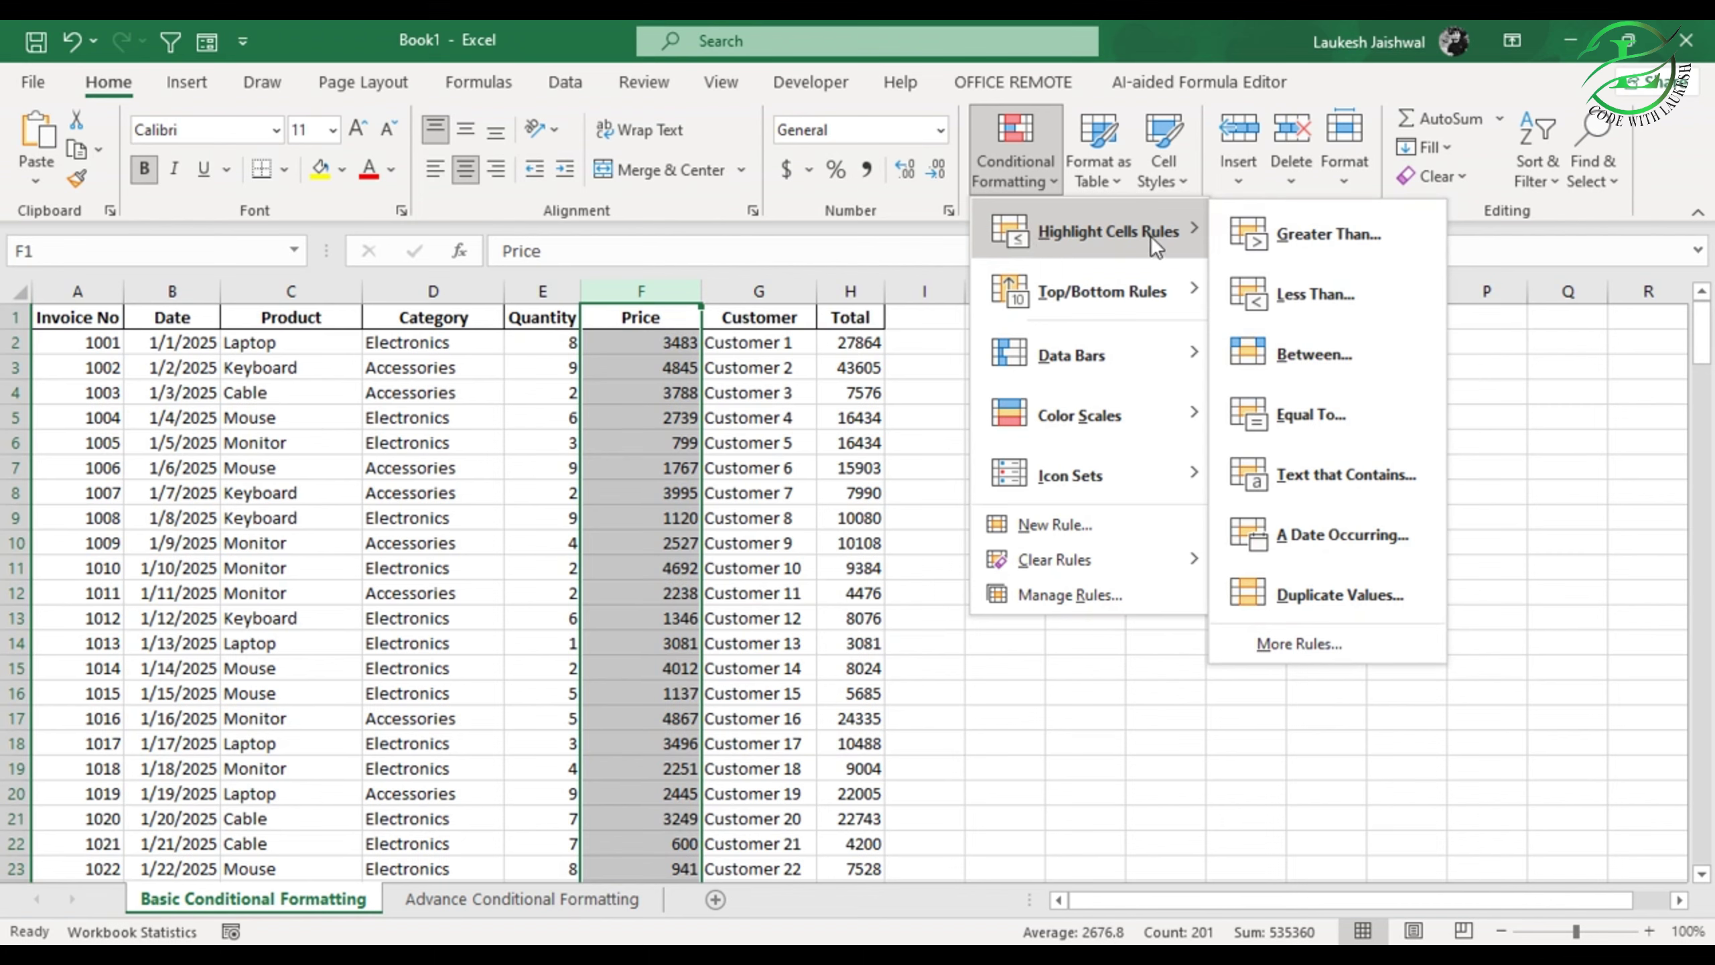
mouse_move(1078, 290)
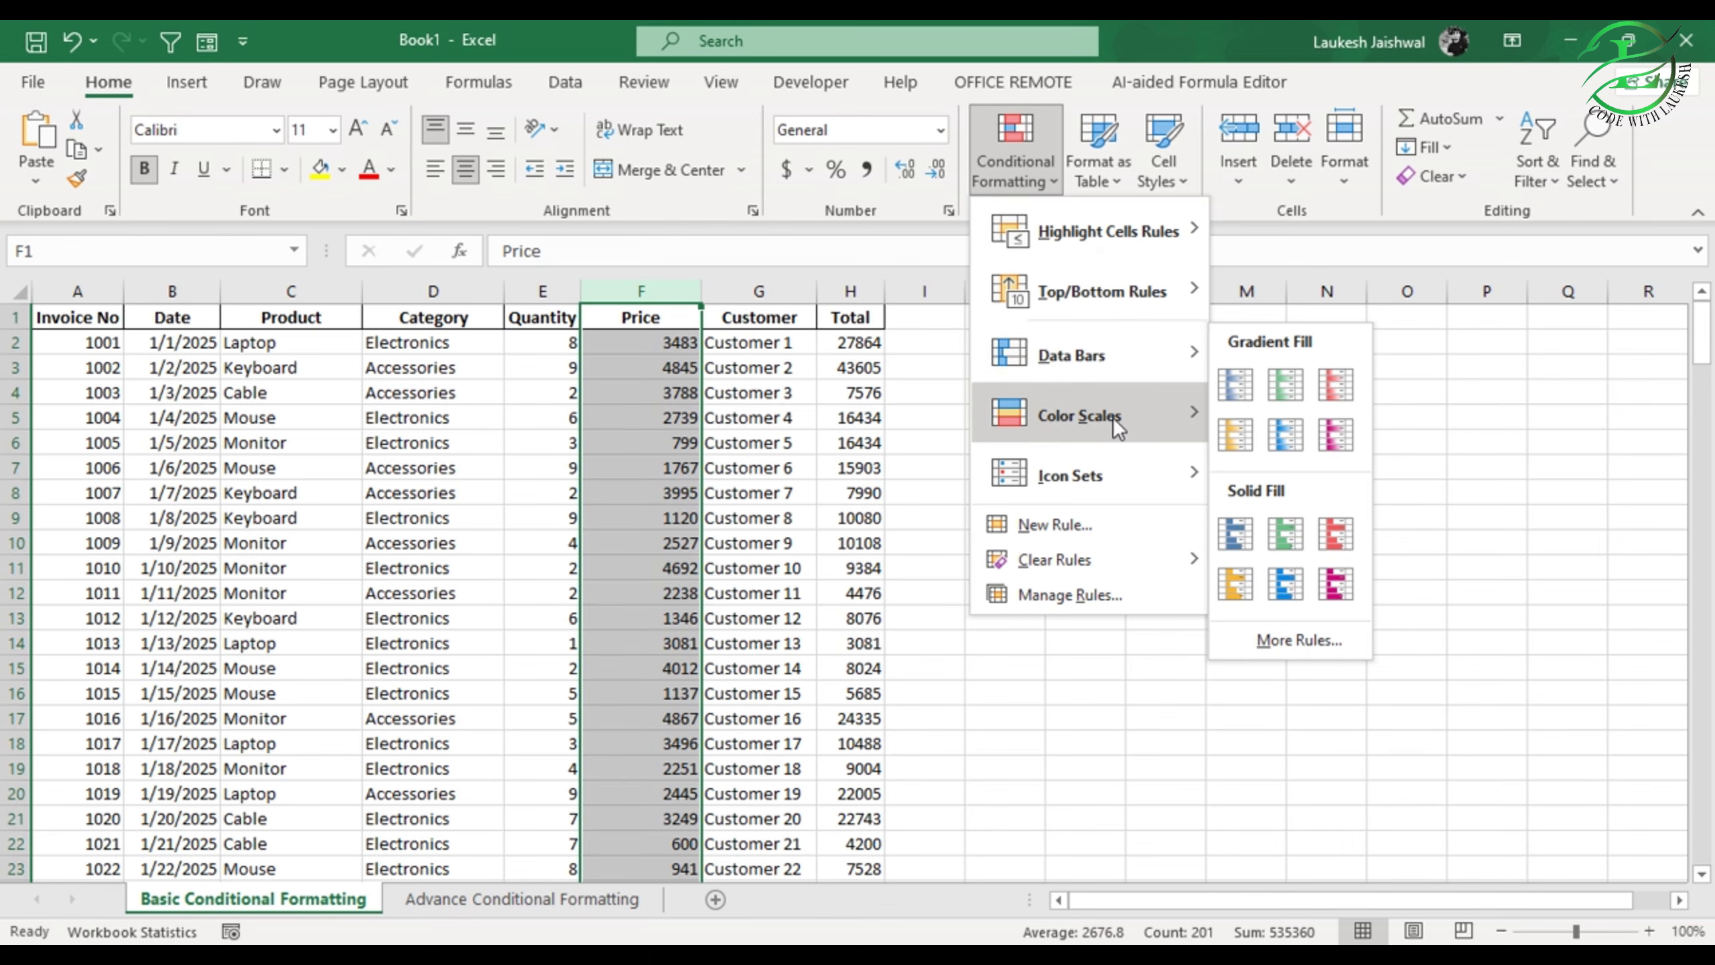
mouse_move(1106, 487)
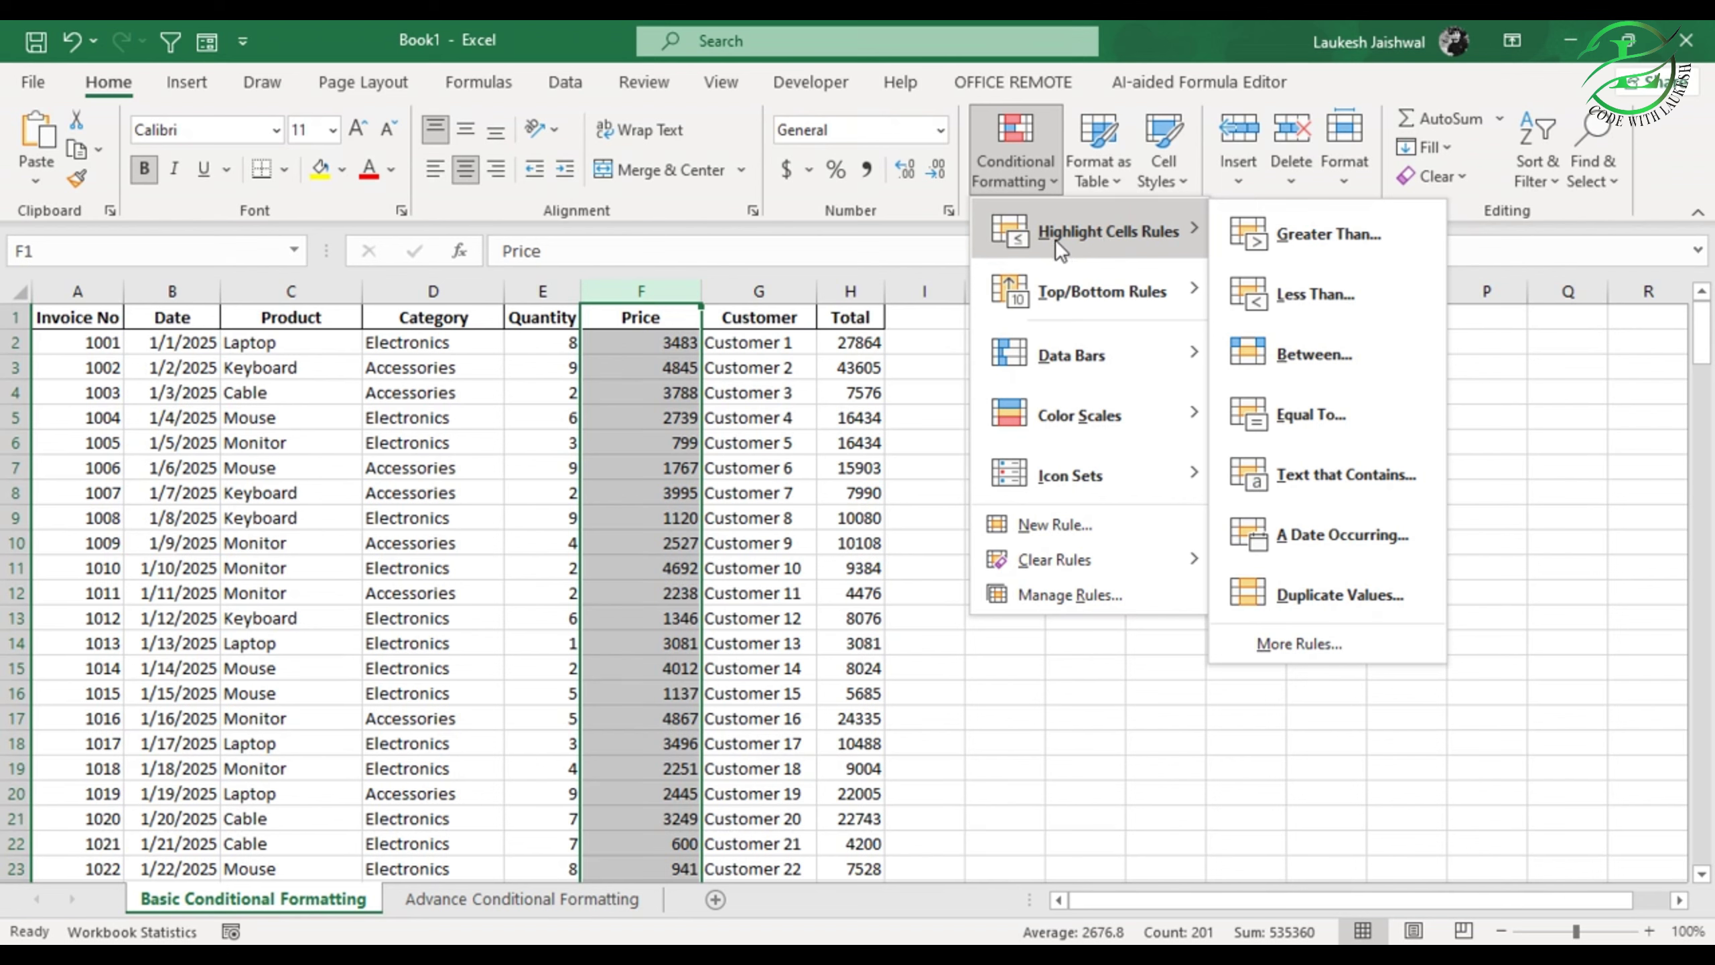
Step: Try a Greater Than highlight rule on the Price column with 3000 and a custom yellow fill, and discard it
click(1311, 234)
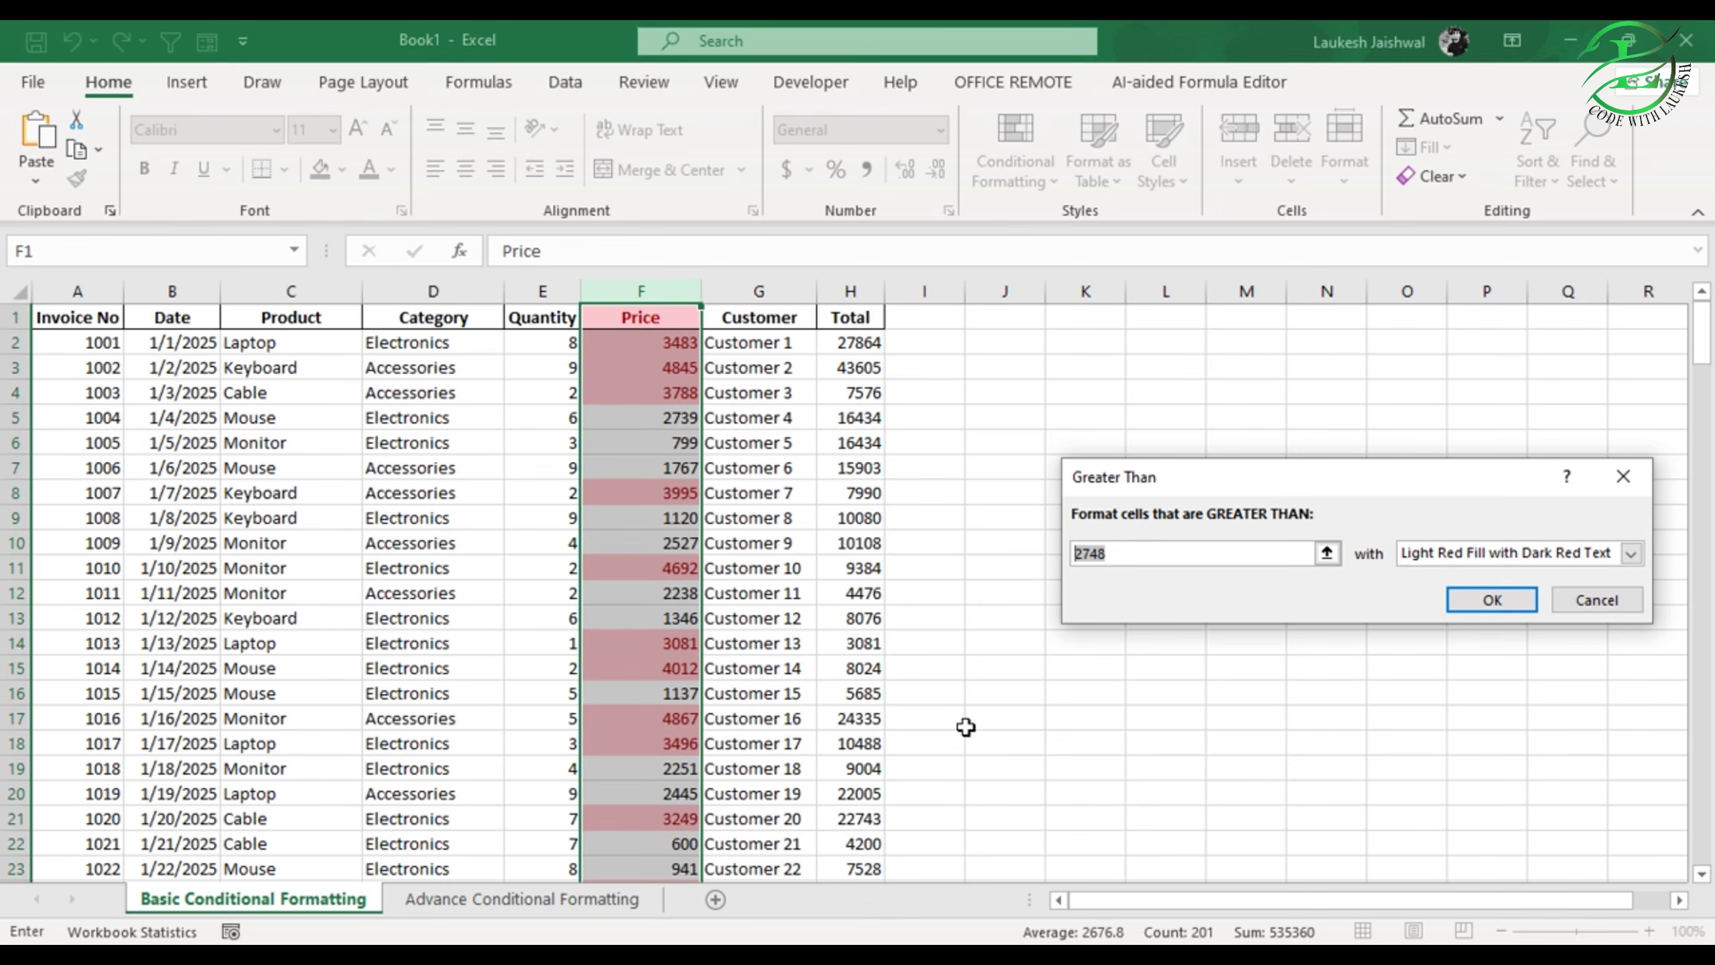
key(BackSpace)
text(3000)
click(1641, 551)
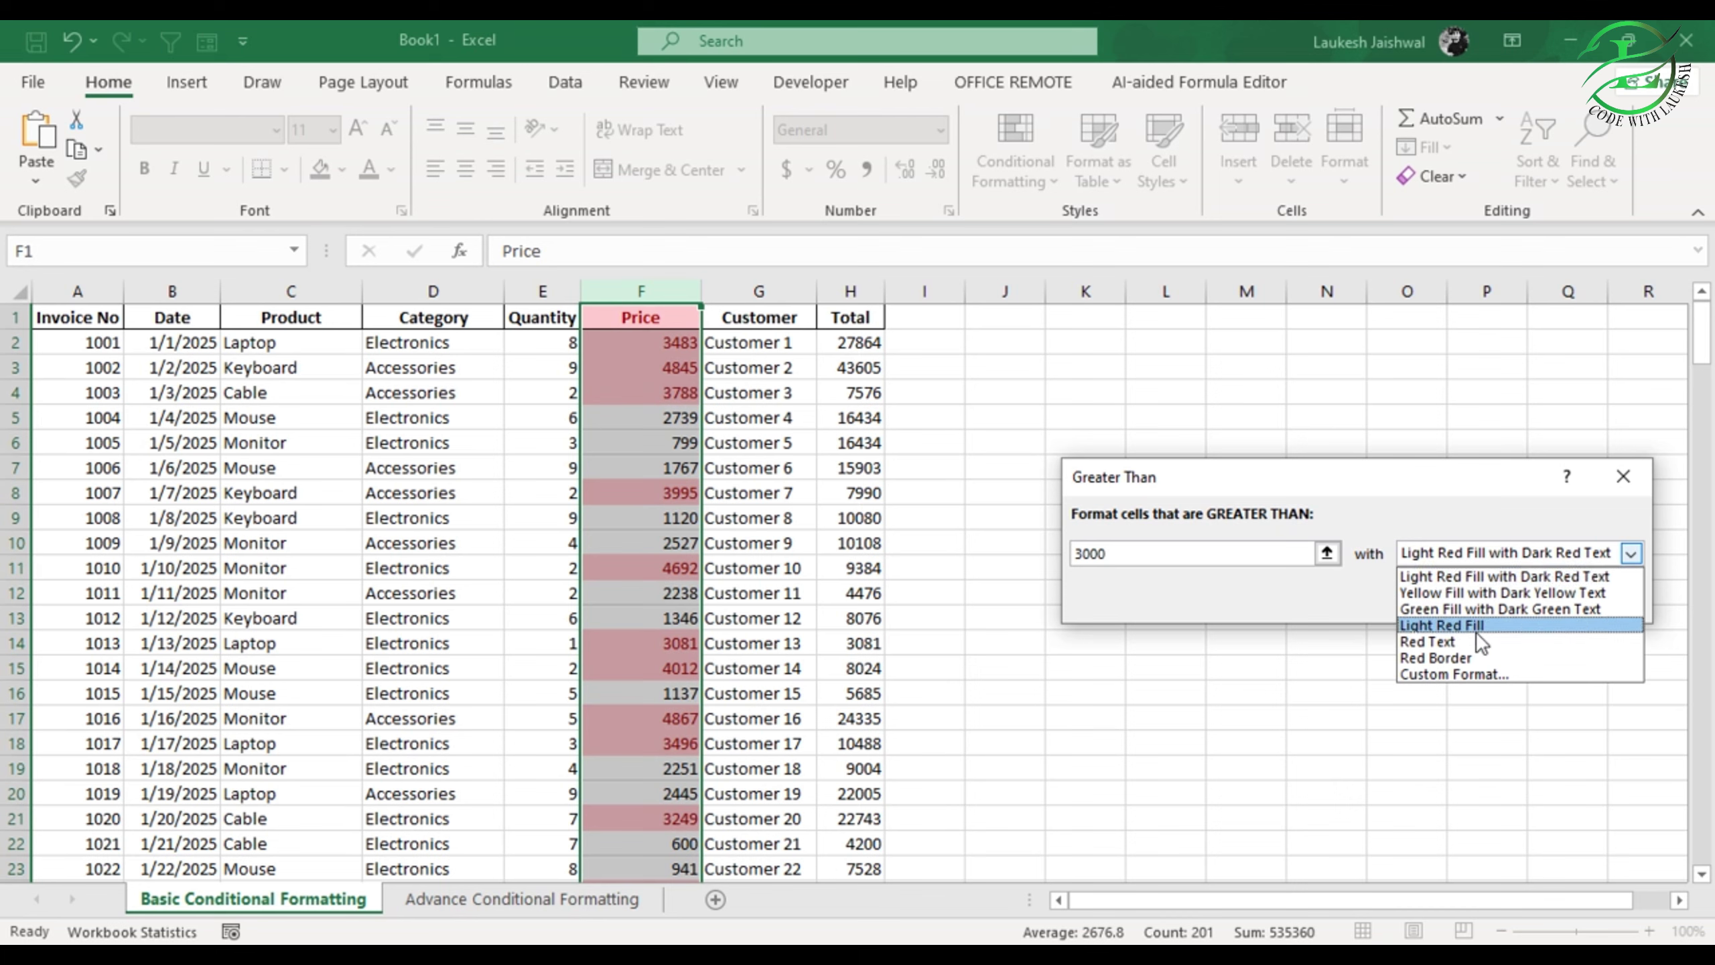
click(1462, 673)
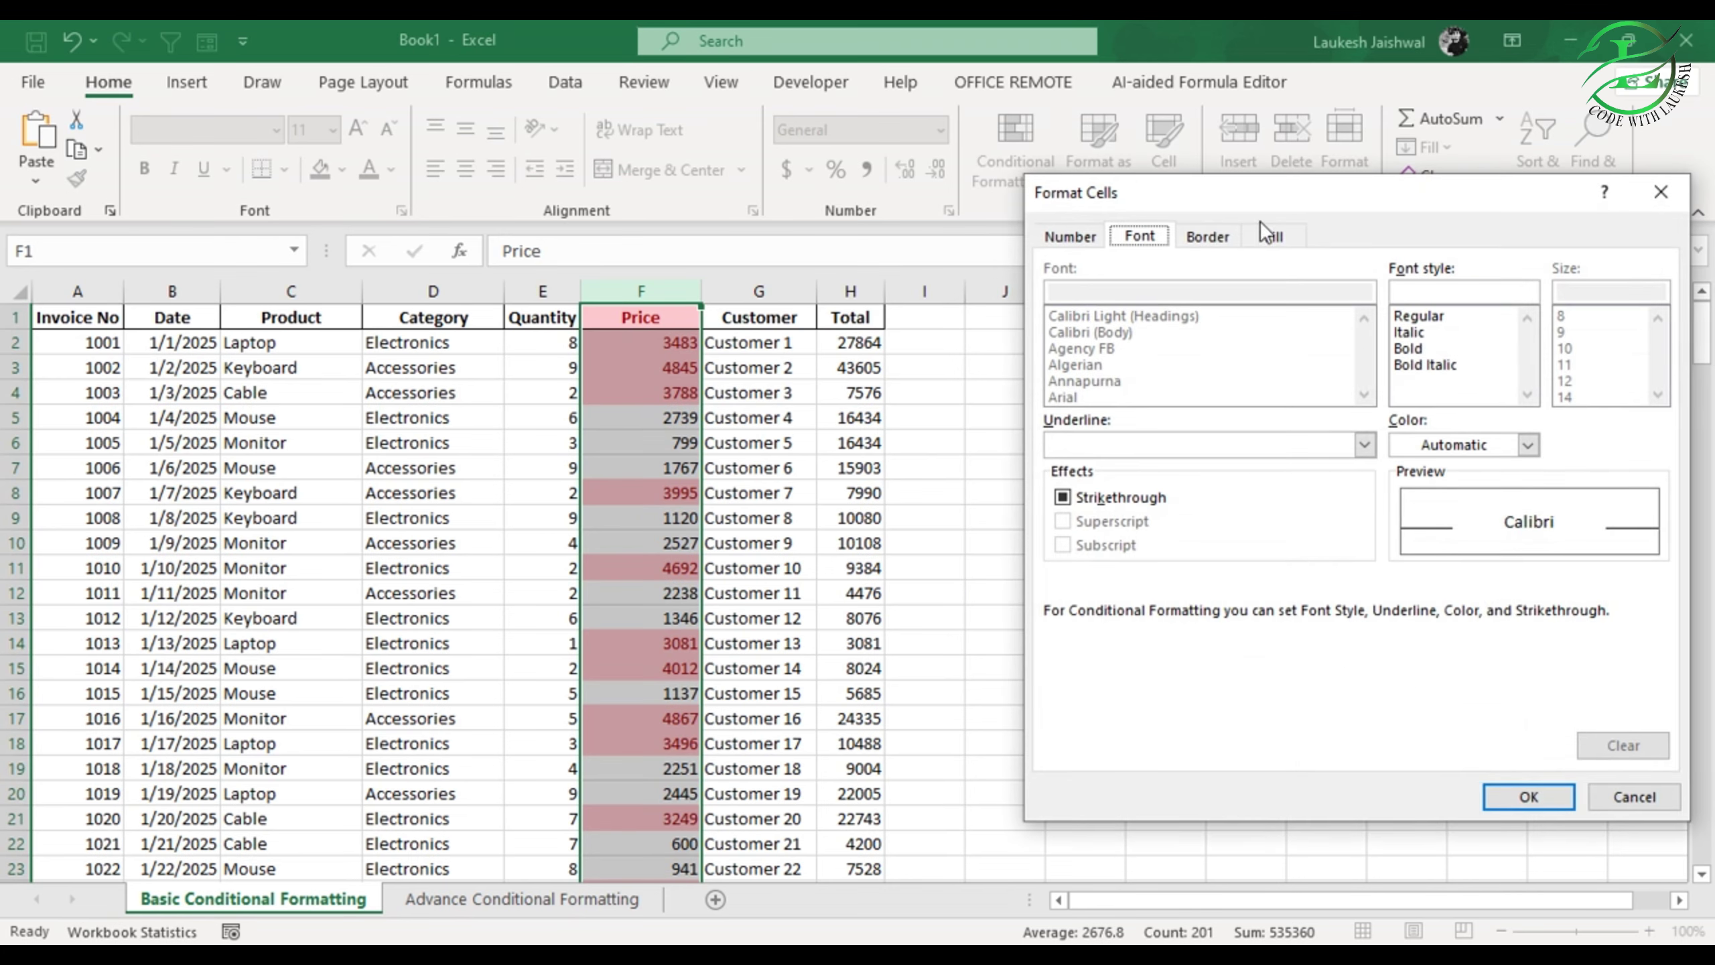
click(1275, 238)
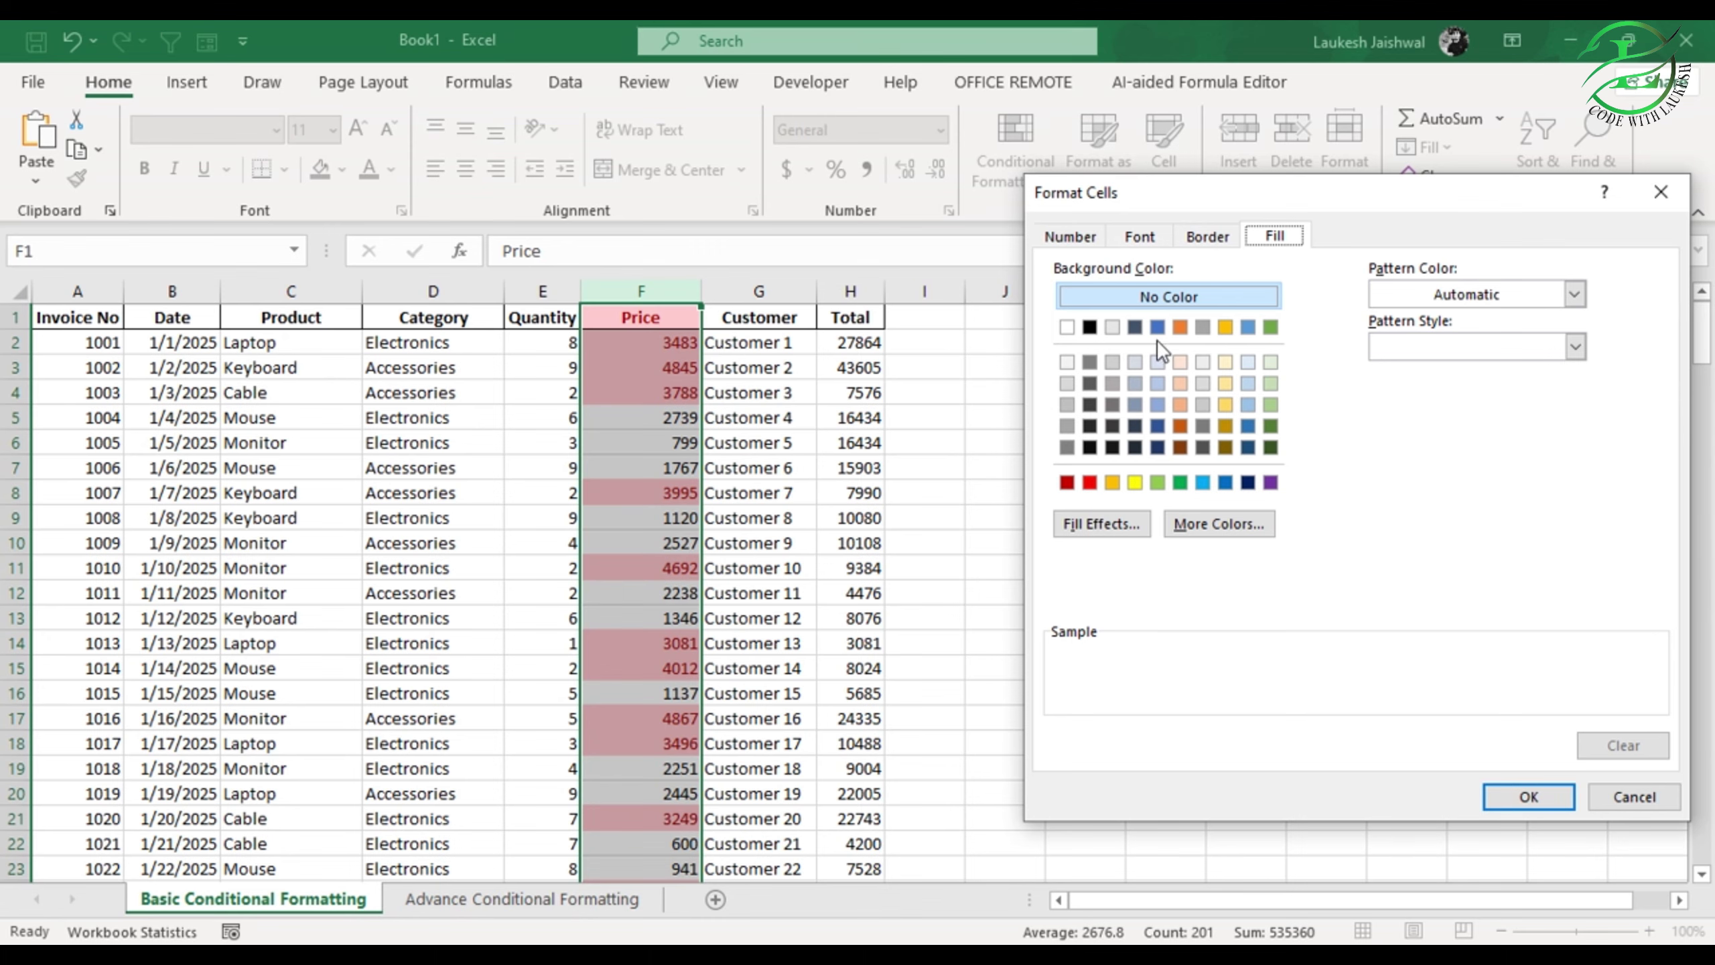
click(1137, 482)
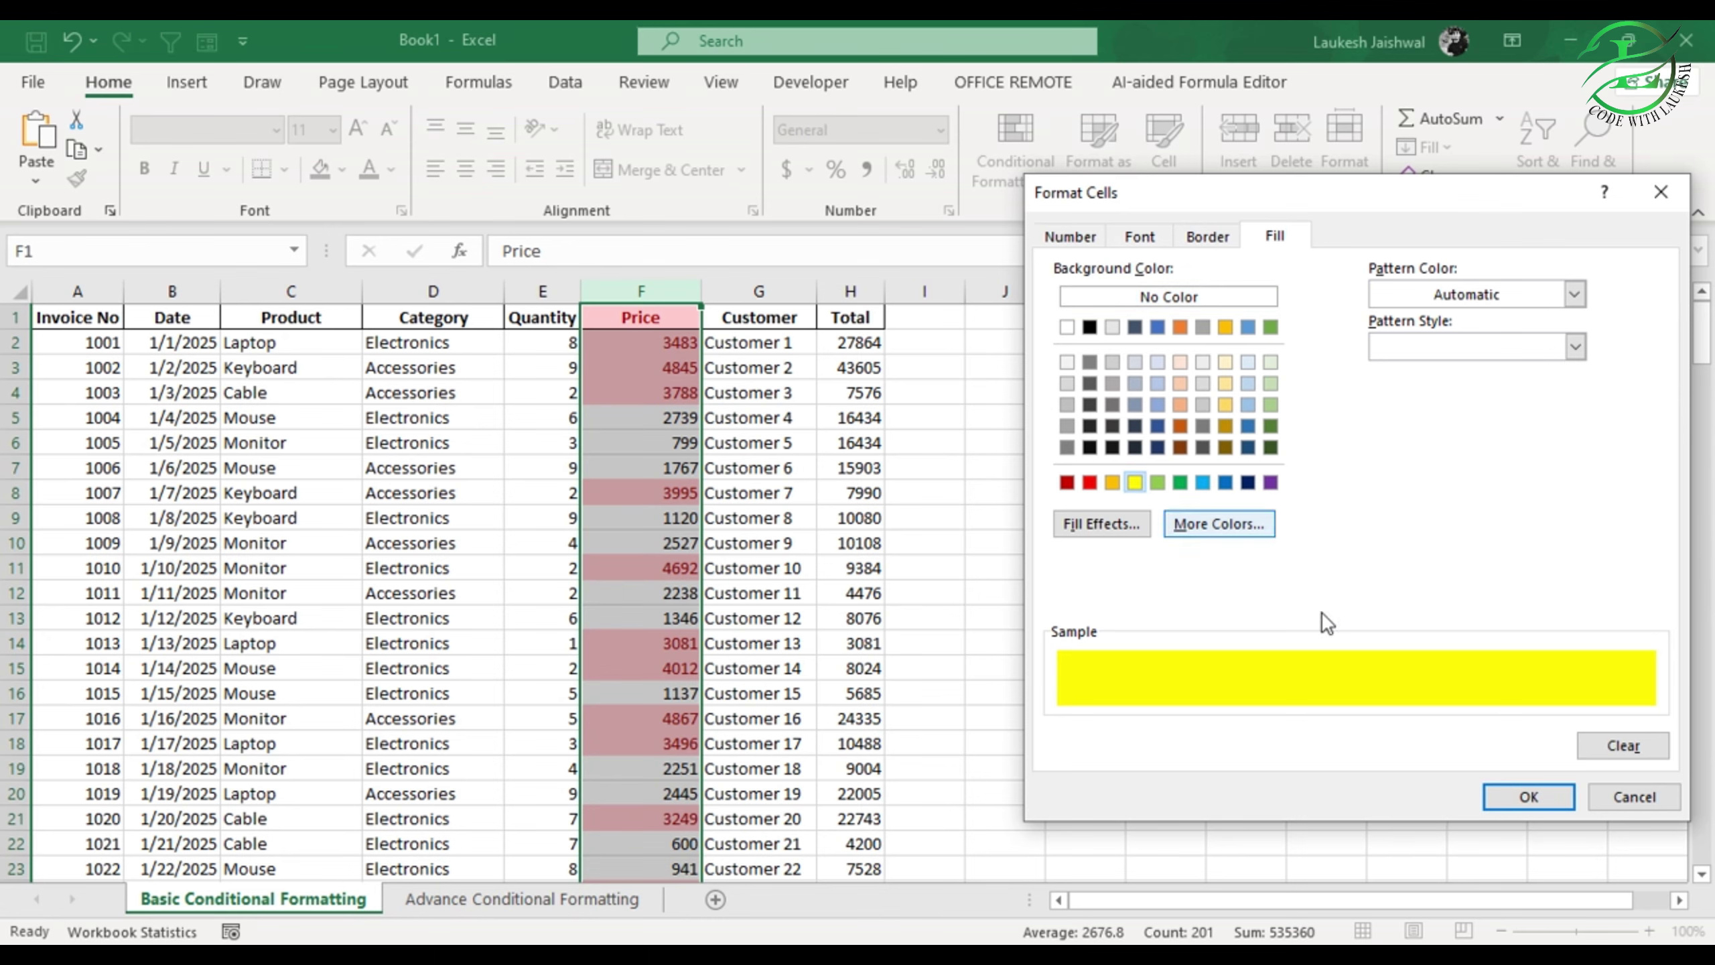
click(1513, 795)
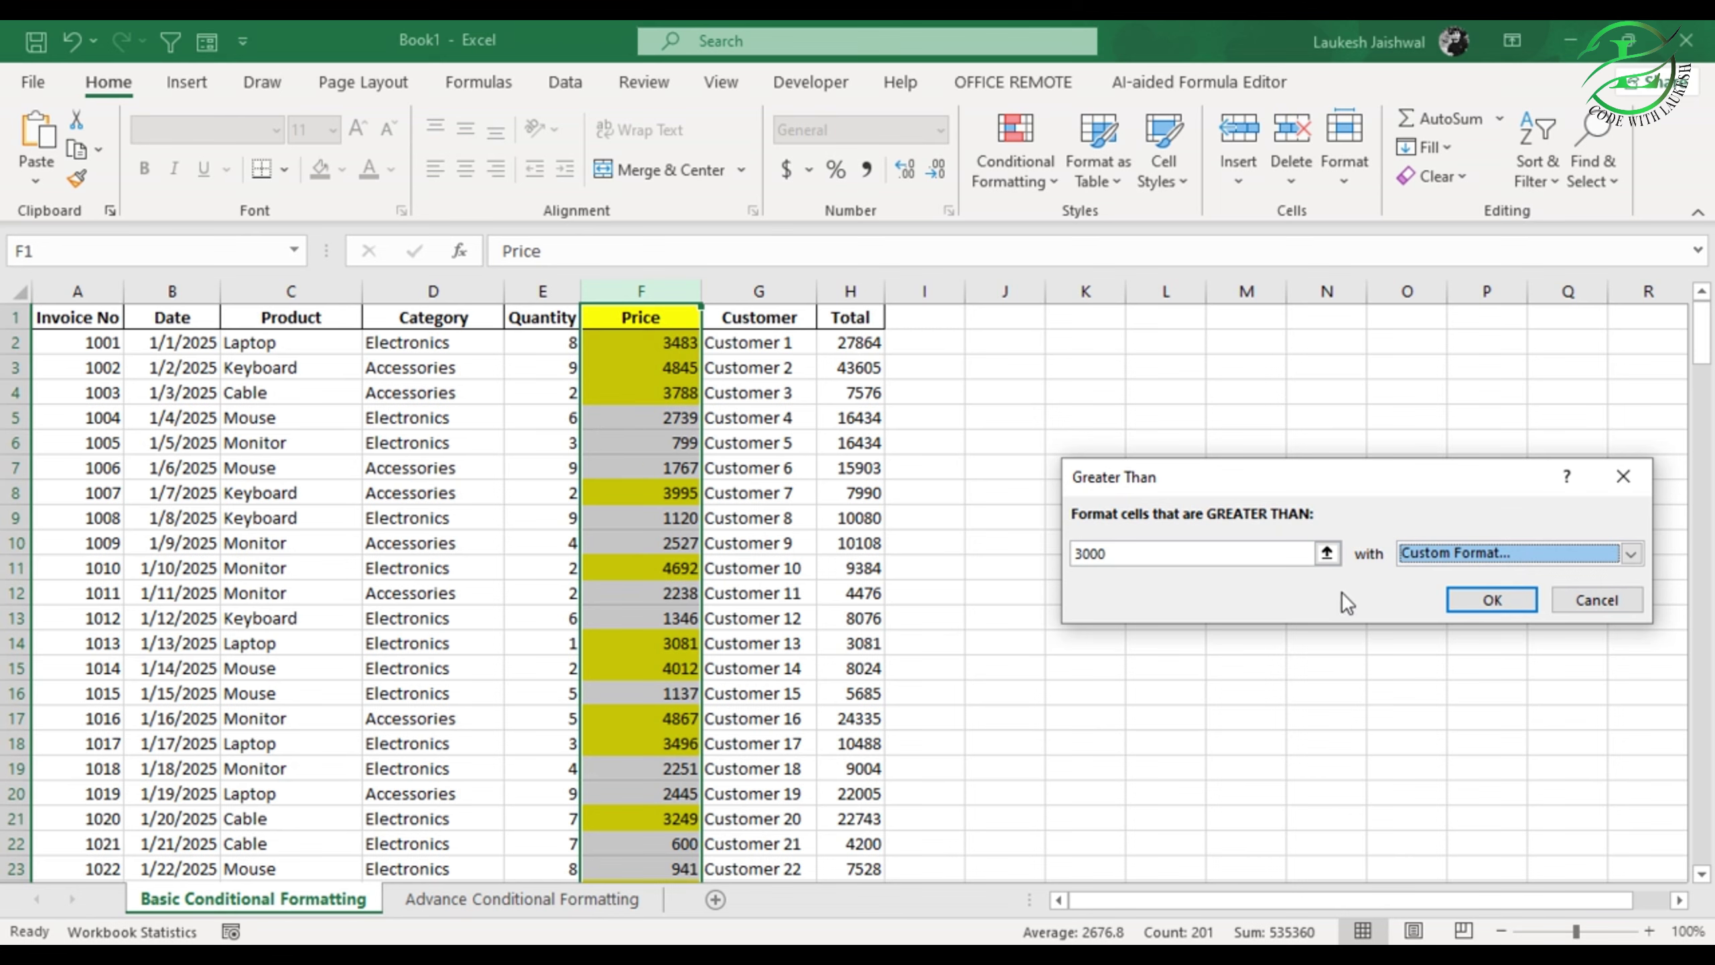
click(1607, 605)
Step: Try a Less Than highlight rule on the Price column with 3000, check the preview through all rows, and discard it
click(1050, 173)
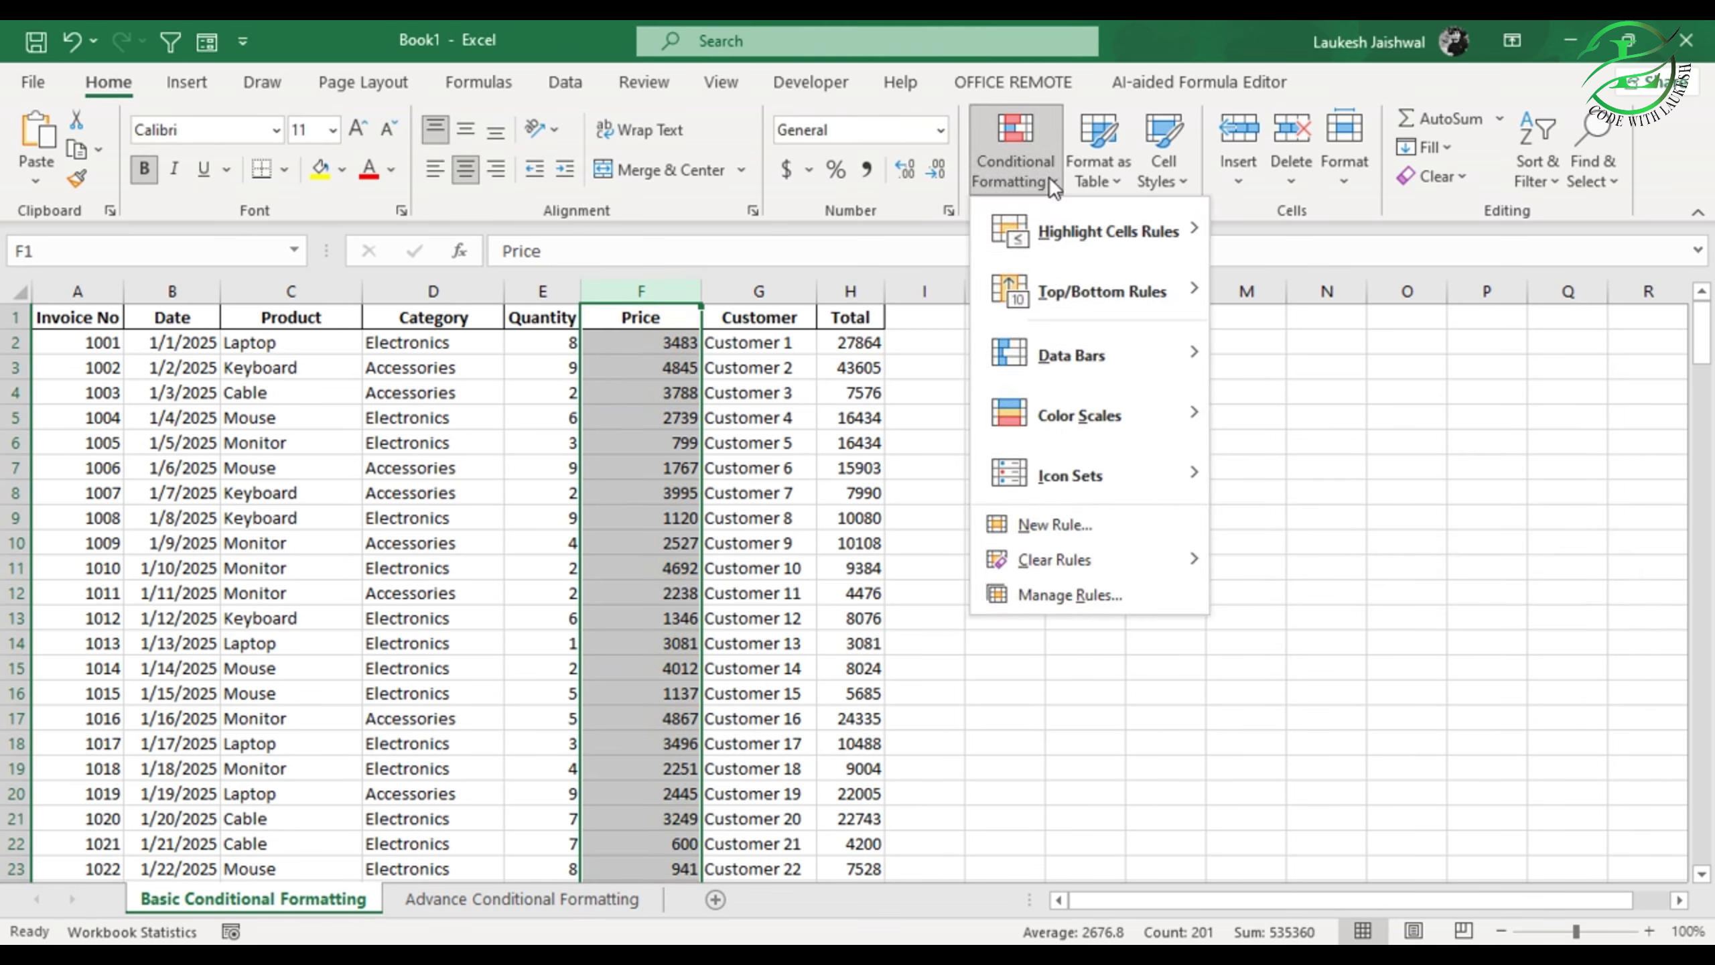
mouse_move(1051, 228)
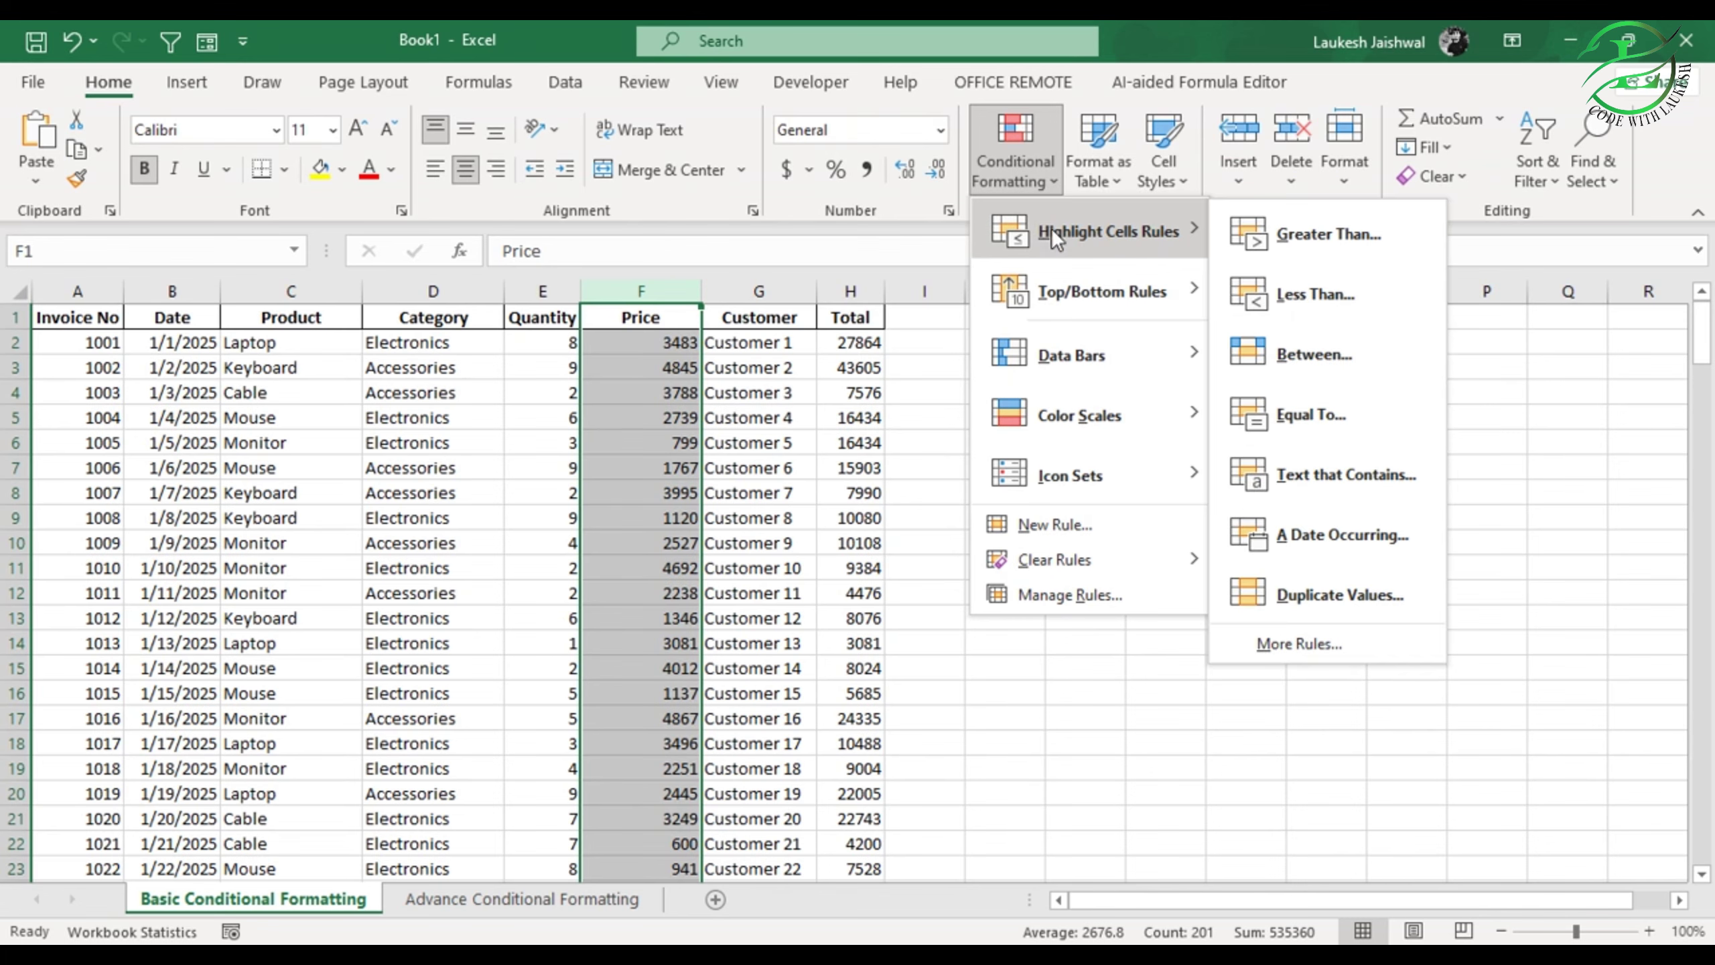
click(1304, 299)
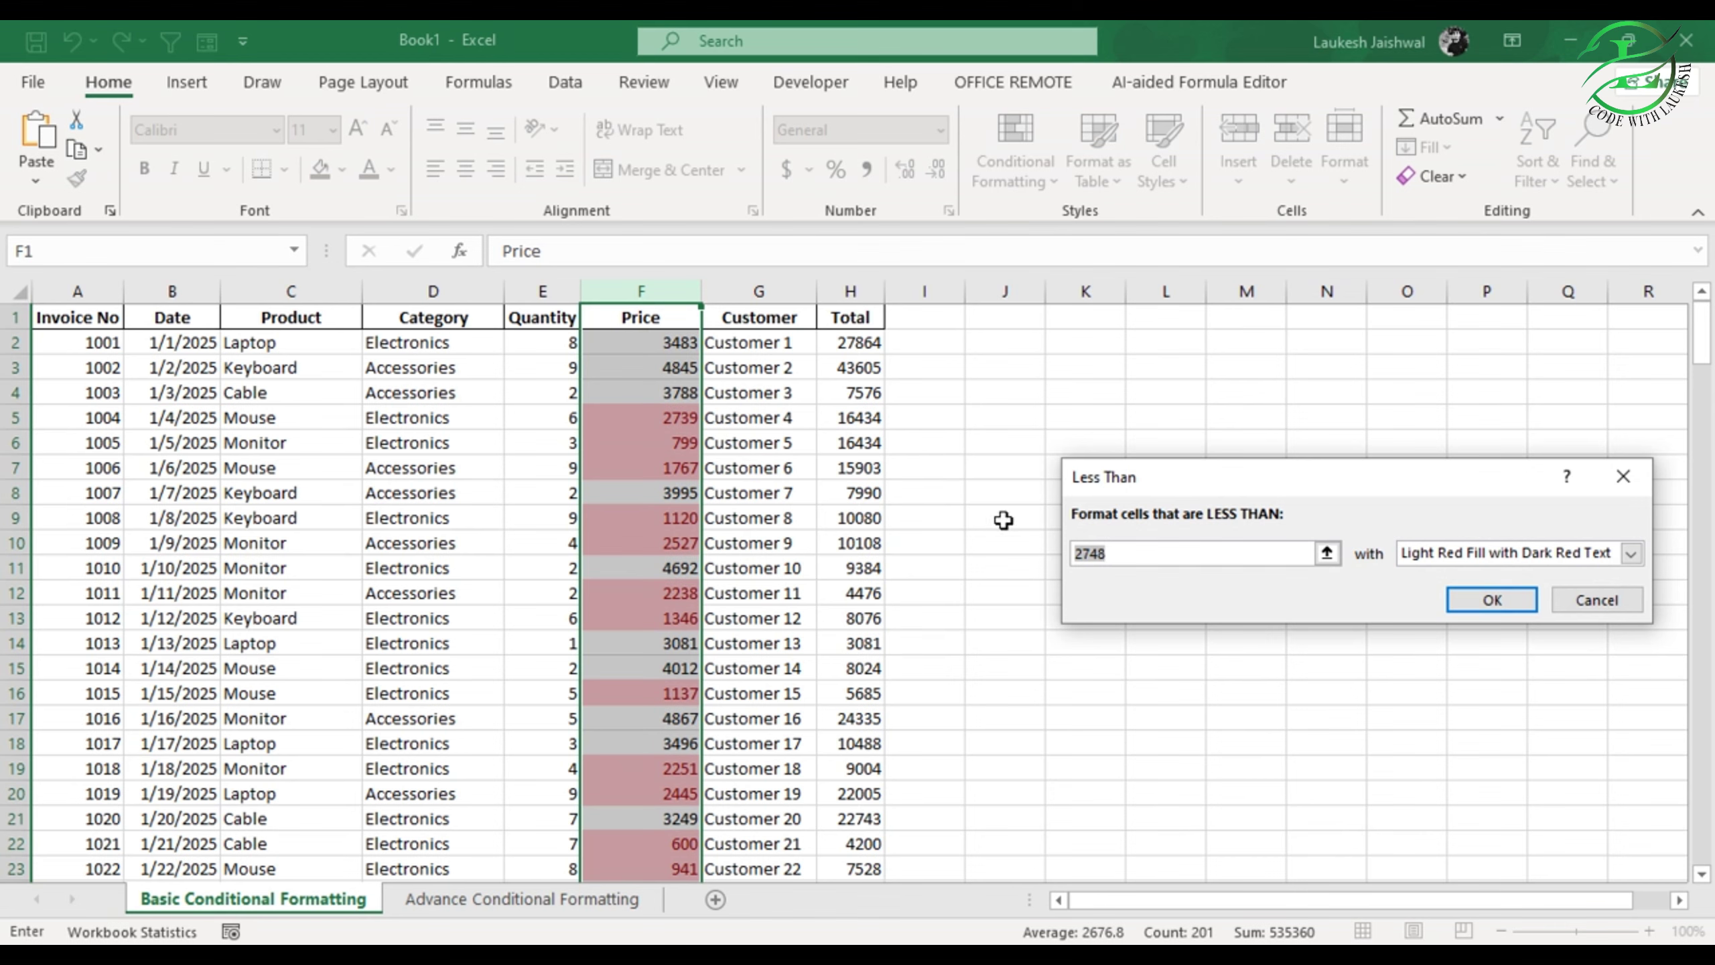
key(BackSpace)
text(3000)
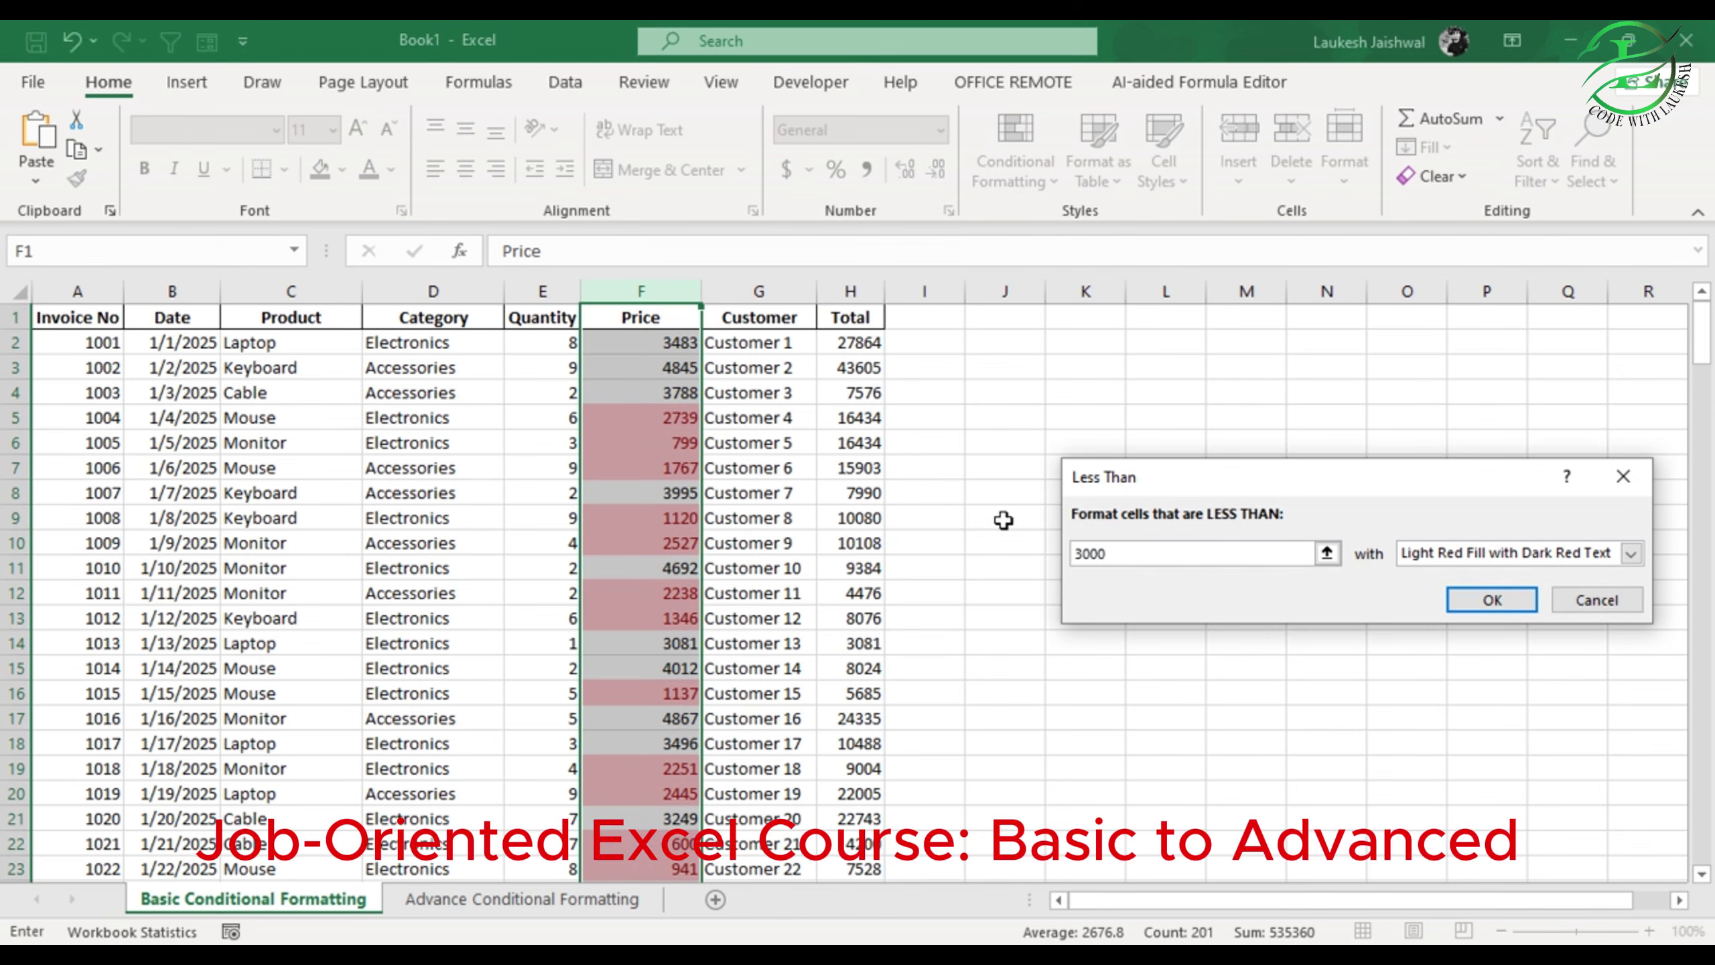
scroll(675, 541, down, 13)
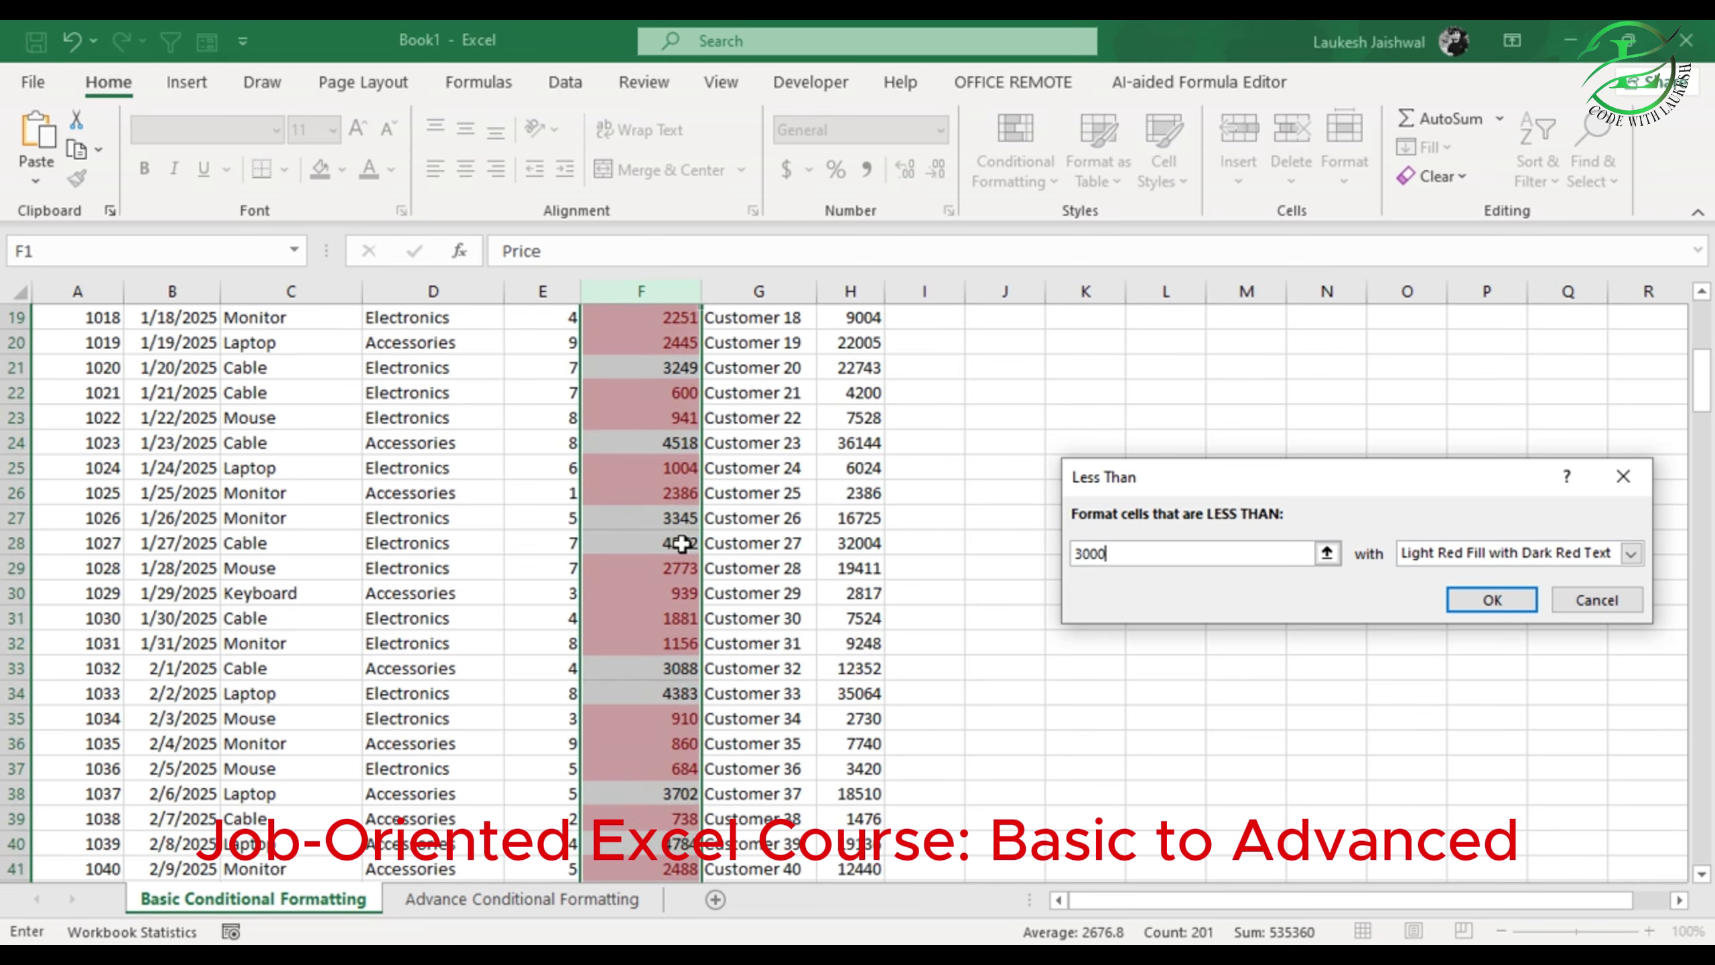
scroll(680, 563, down, 20)
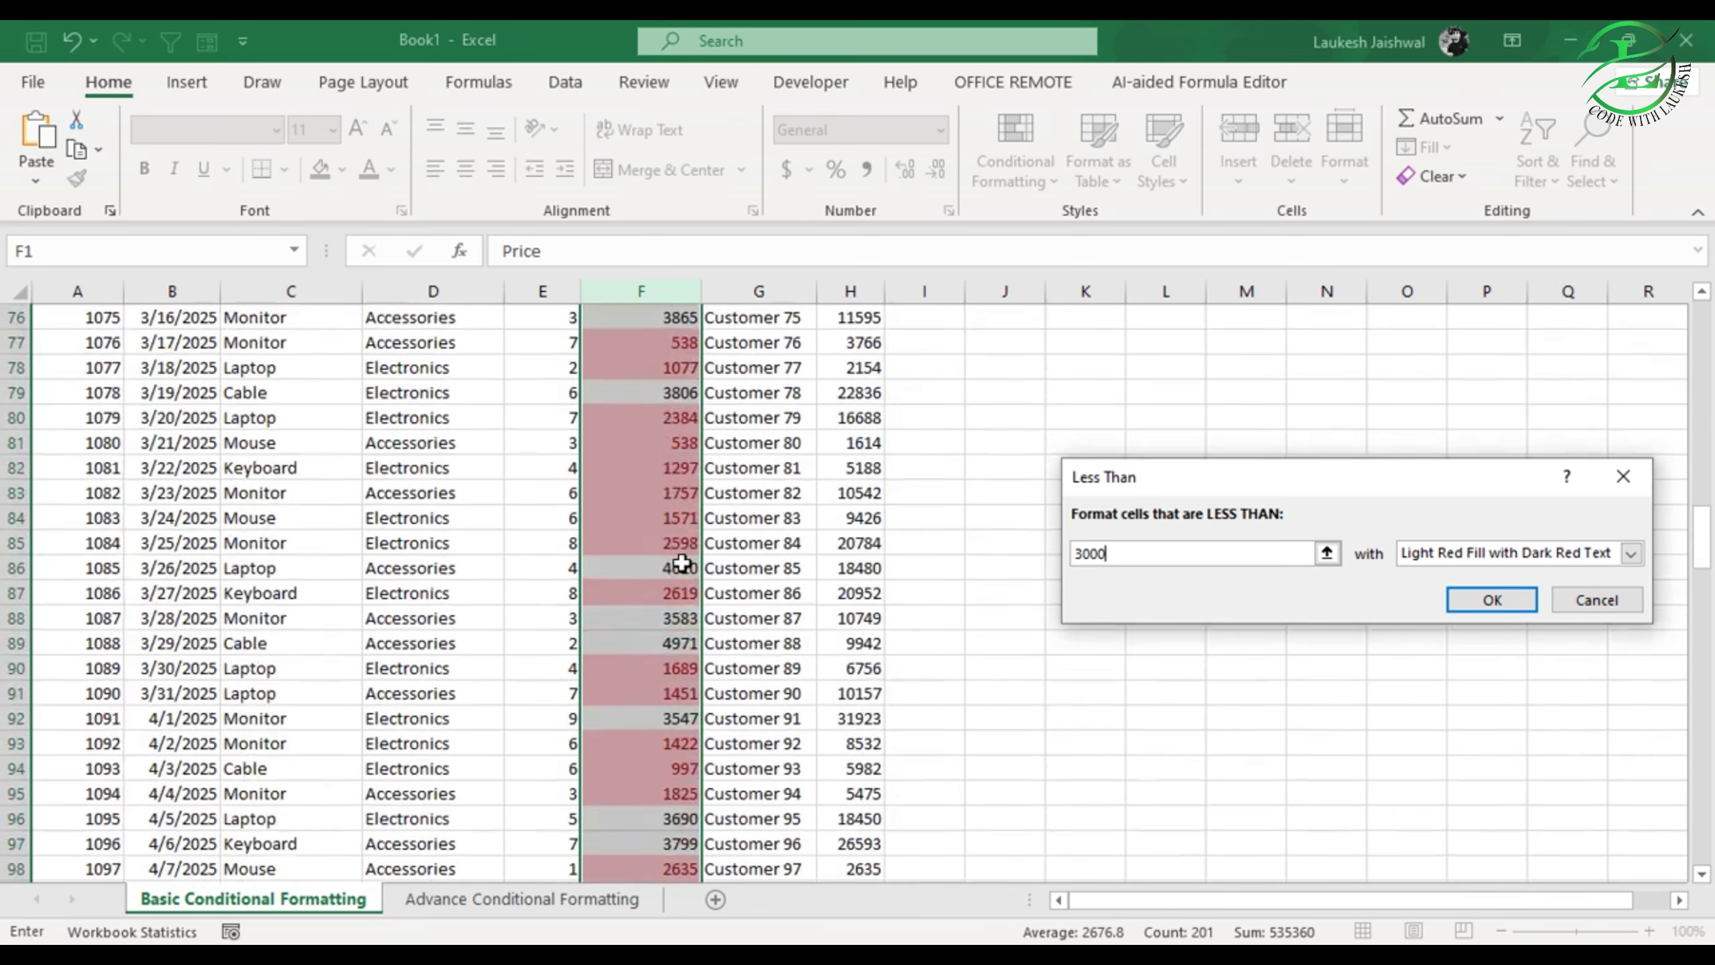
scroll(681, 563, down, 20)
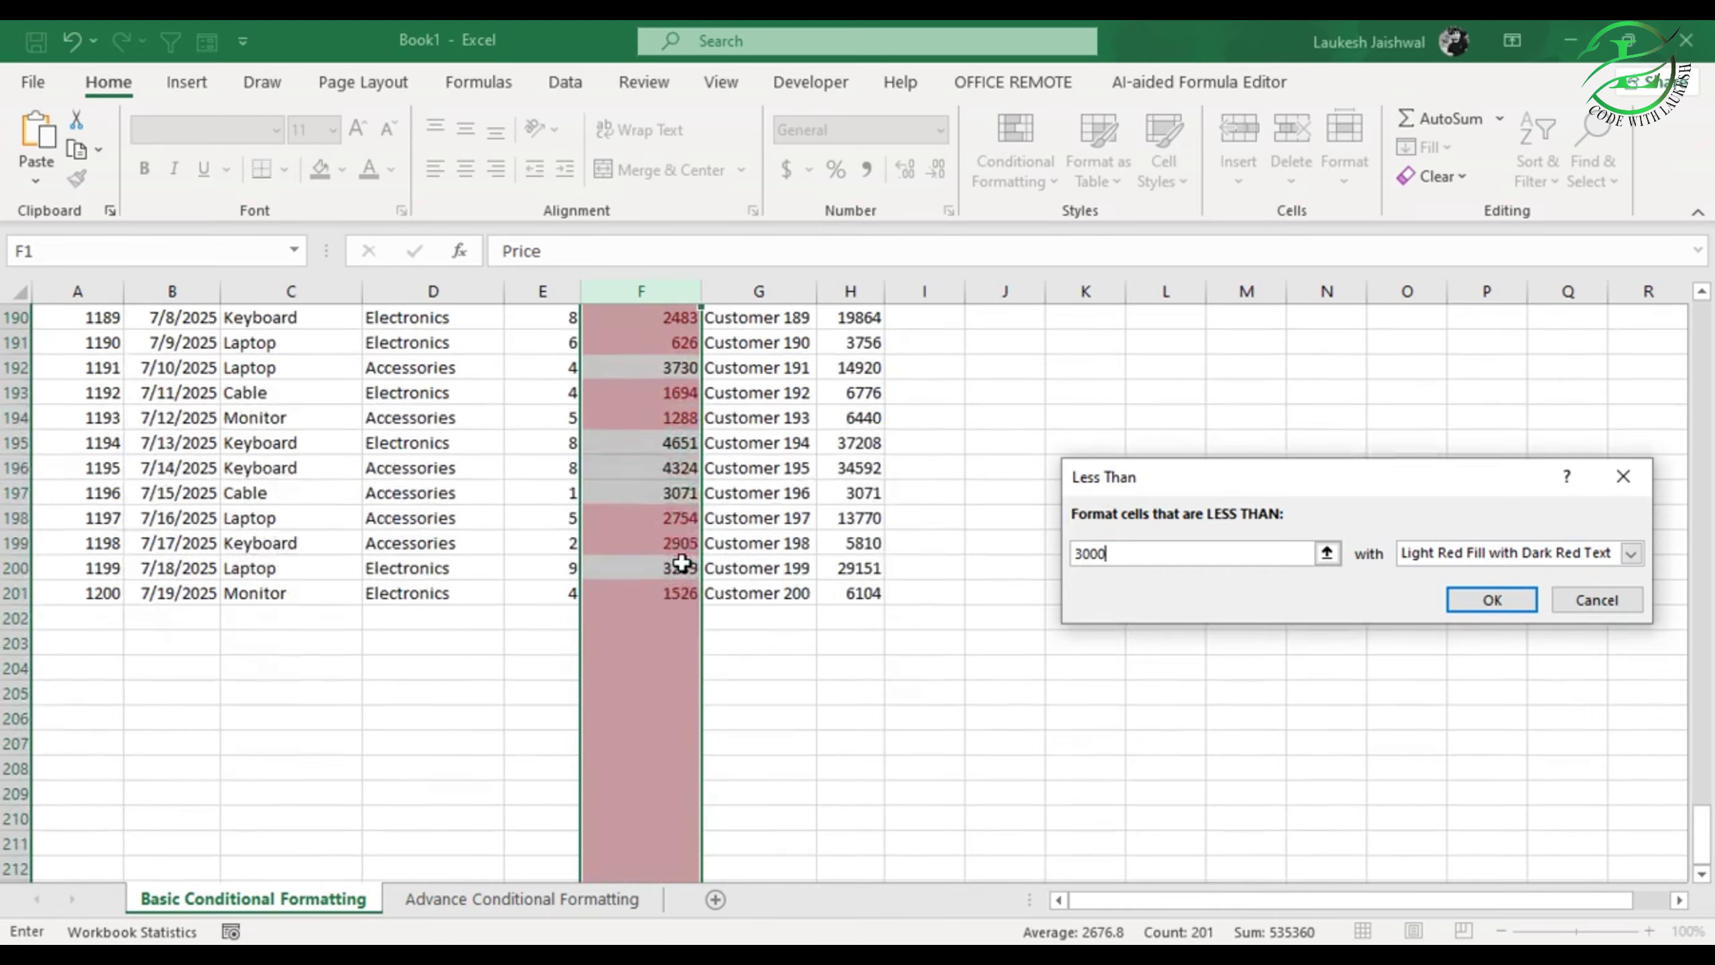
scroll(681, 562, up, 8)
scroll(681, 563, up, 20)
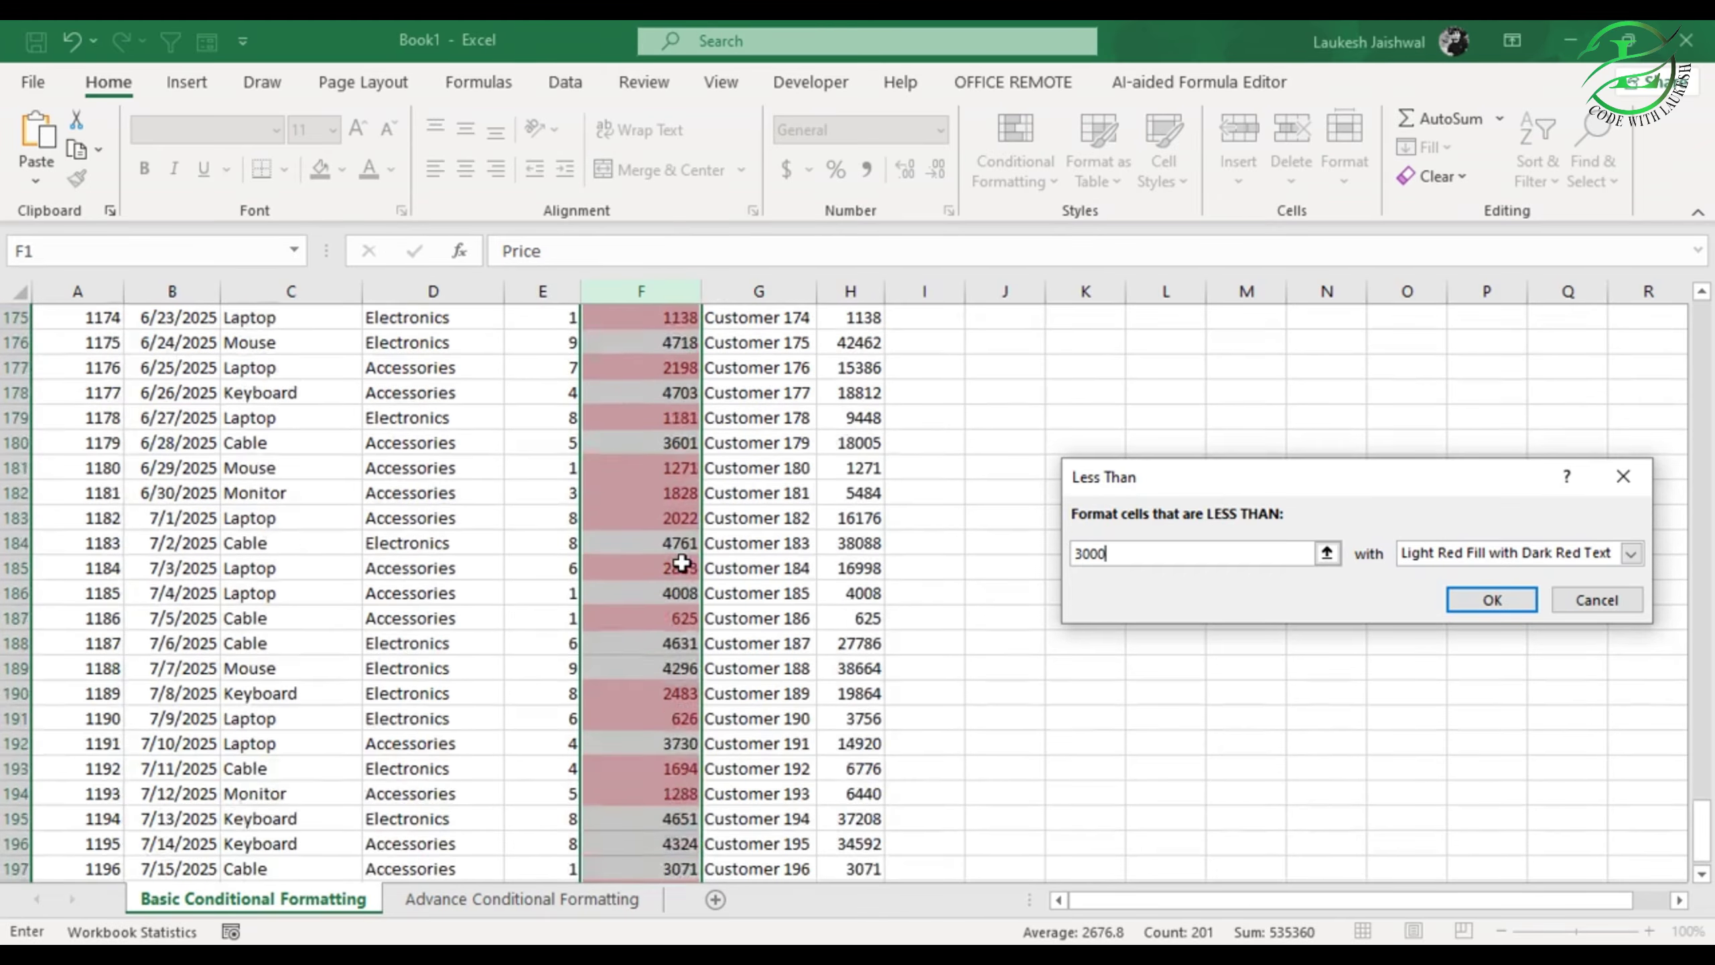
scroll(681, 563, up, 20)
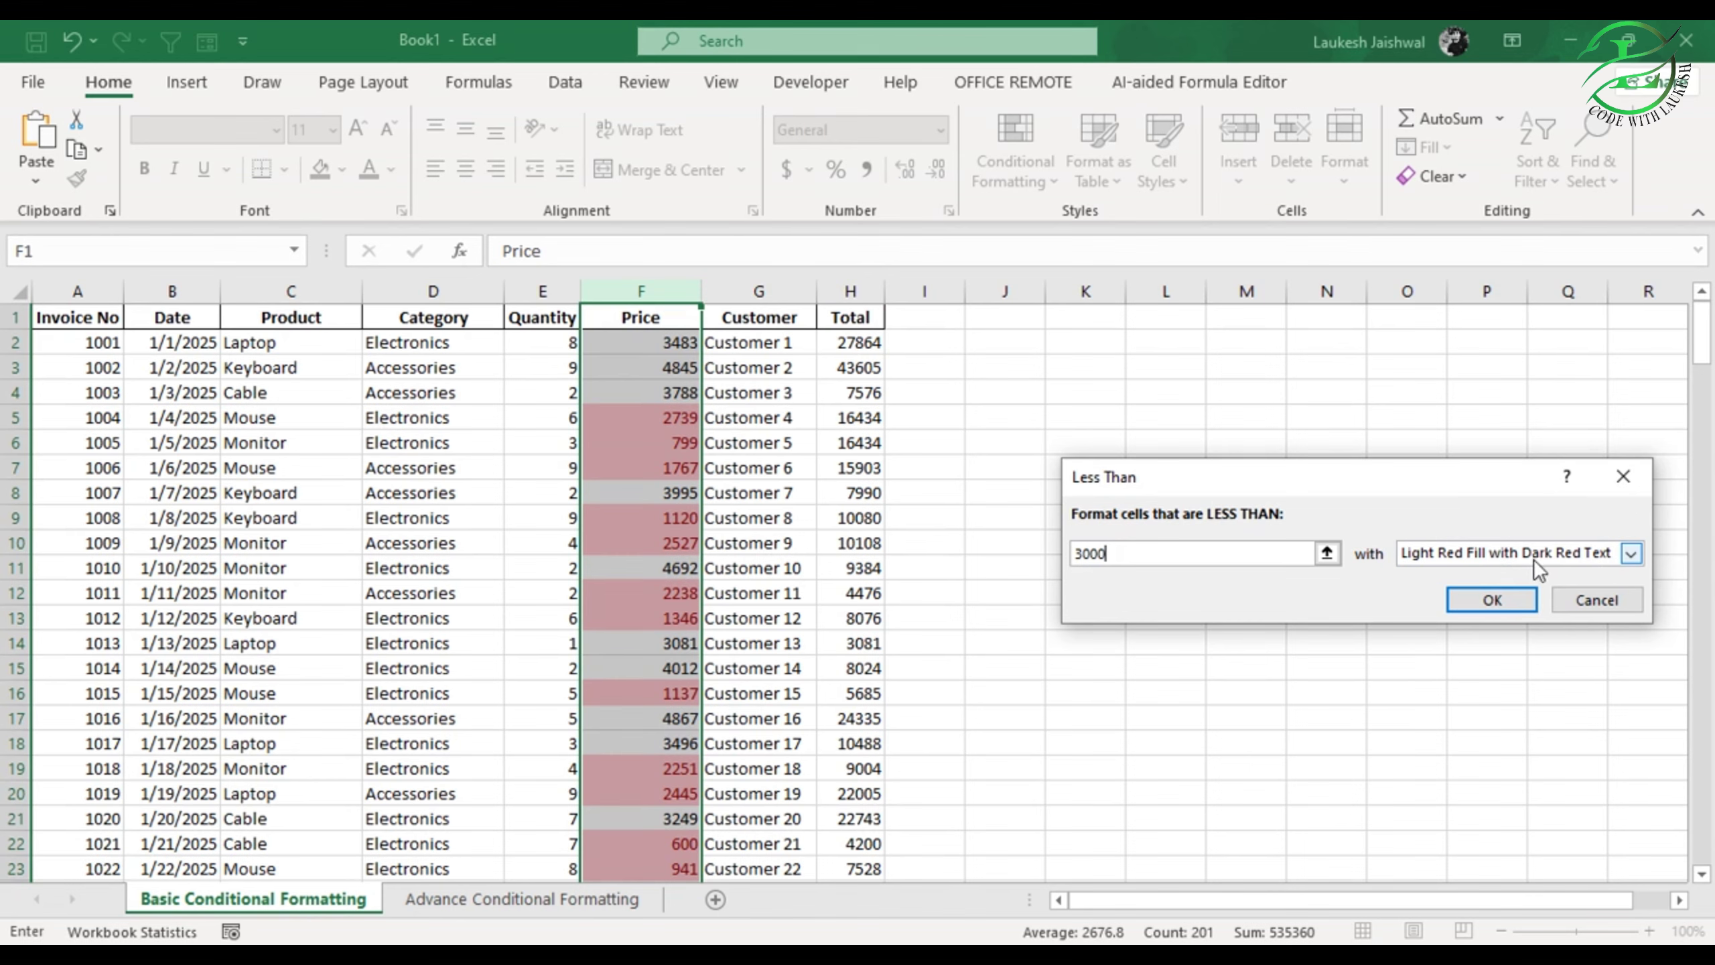
click(1599, 598)
Step: Try a Between highlight rule on the Price column with the limits 1000 and 3000
click(1048, 177)
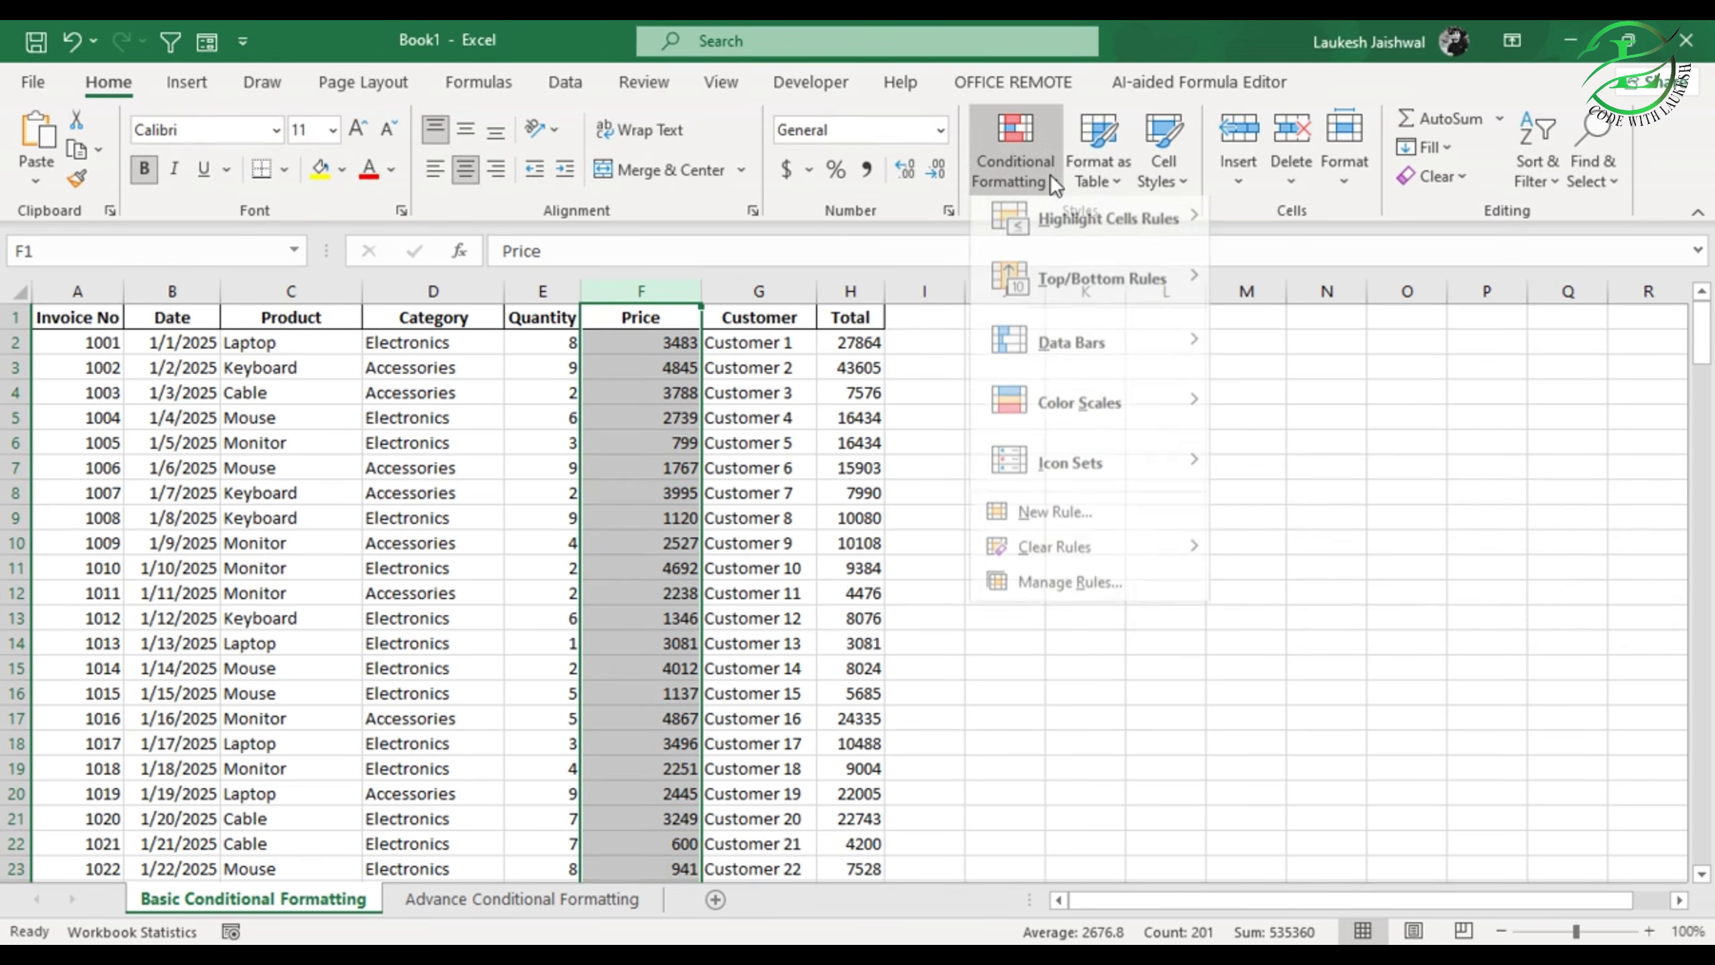
mouse_move(1077, 229)
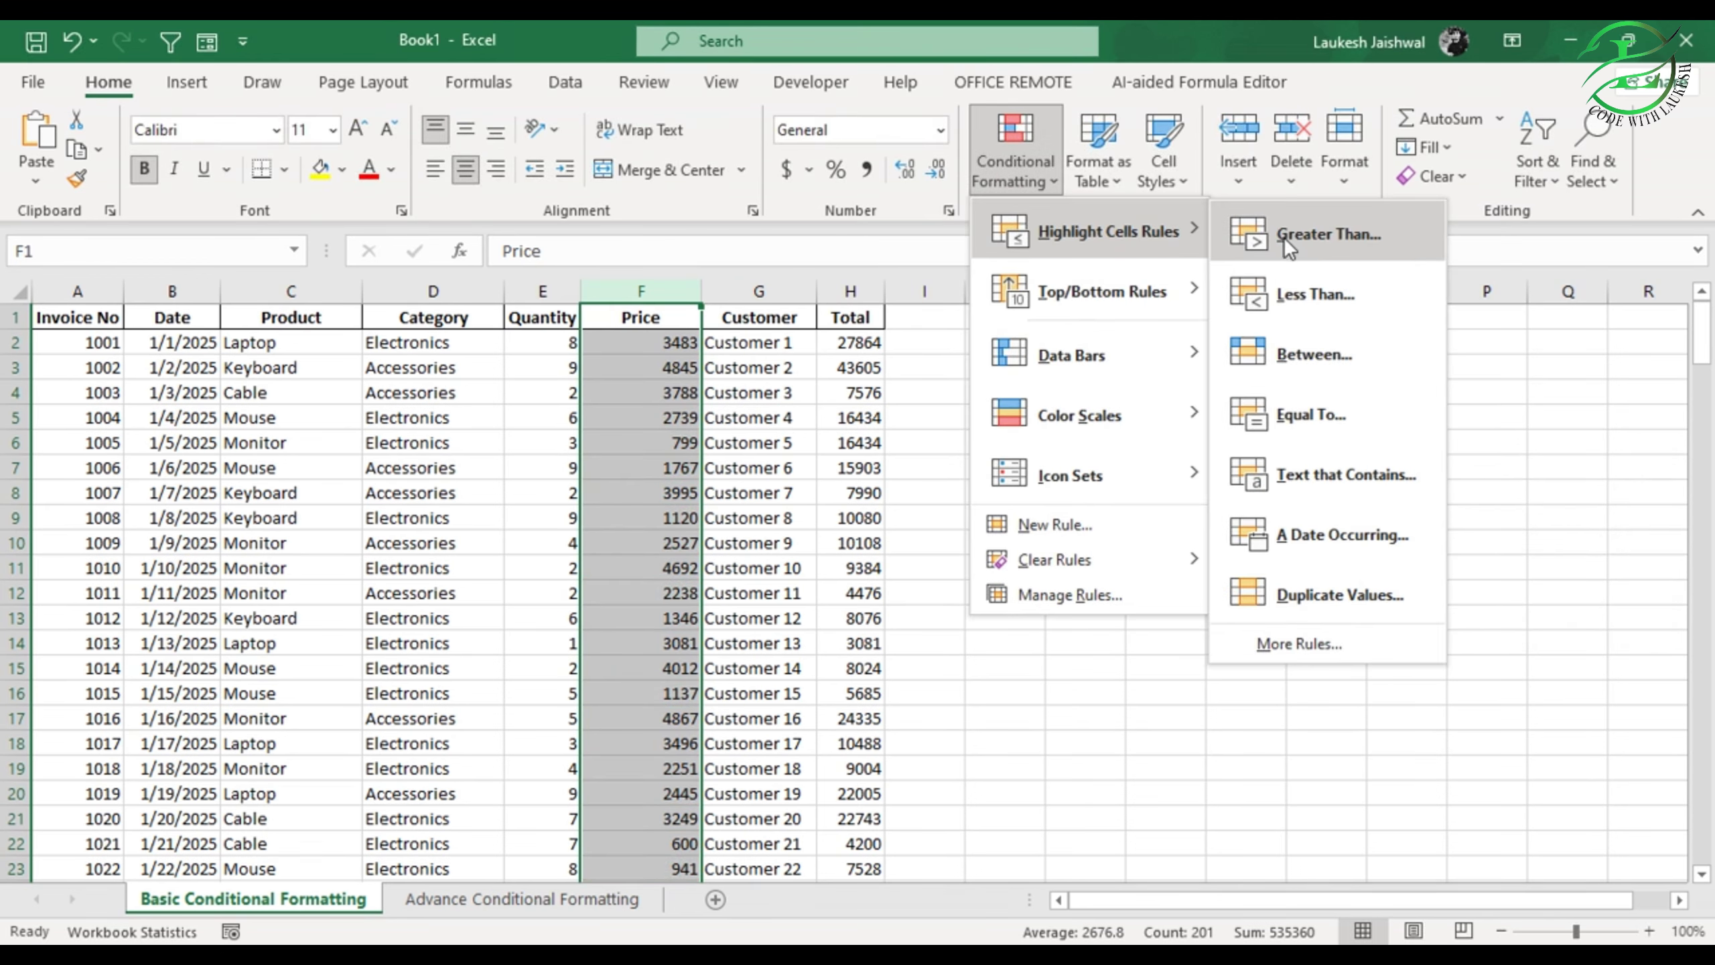
click(1313, 357)
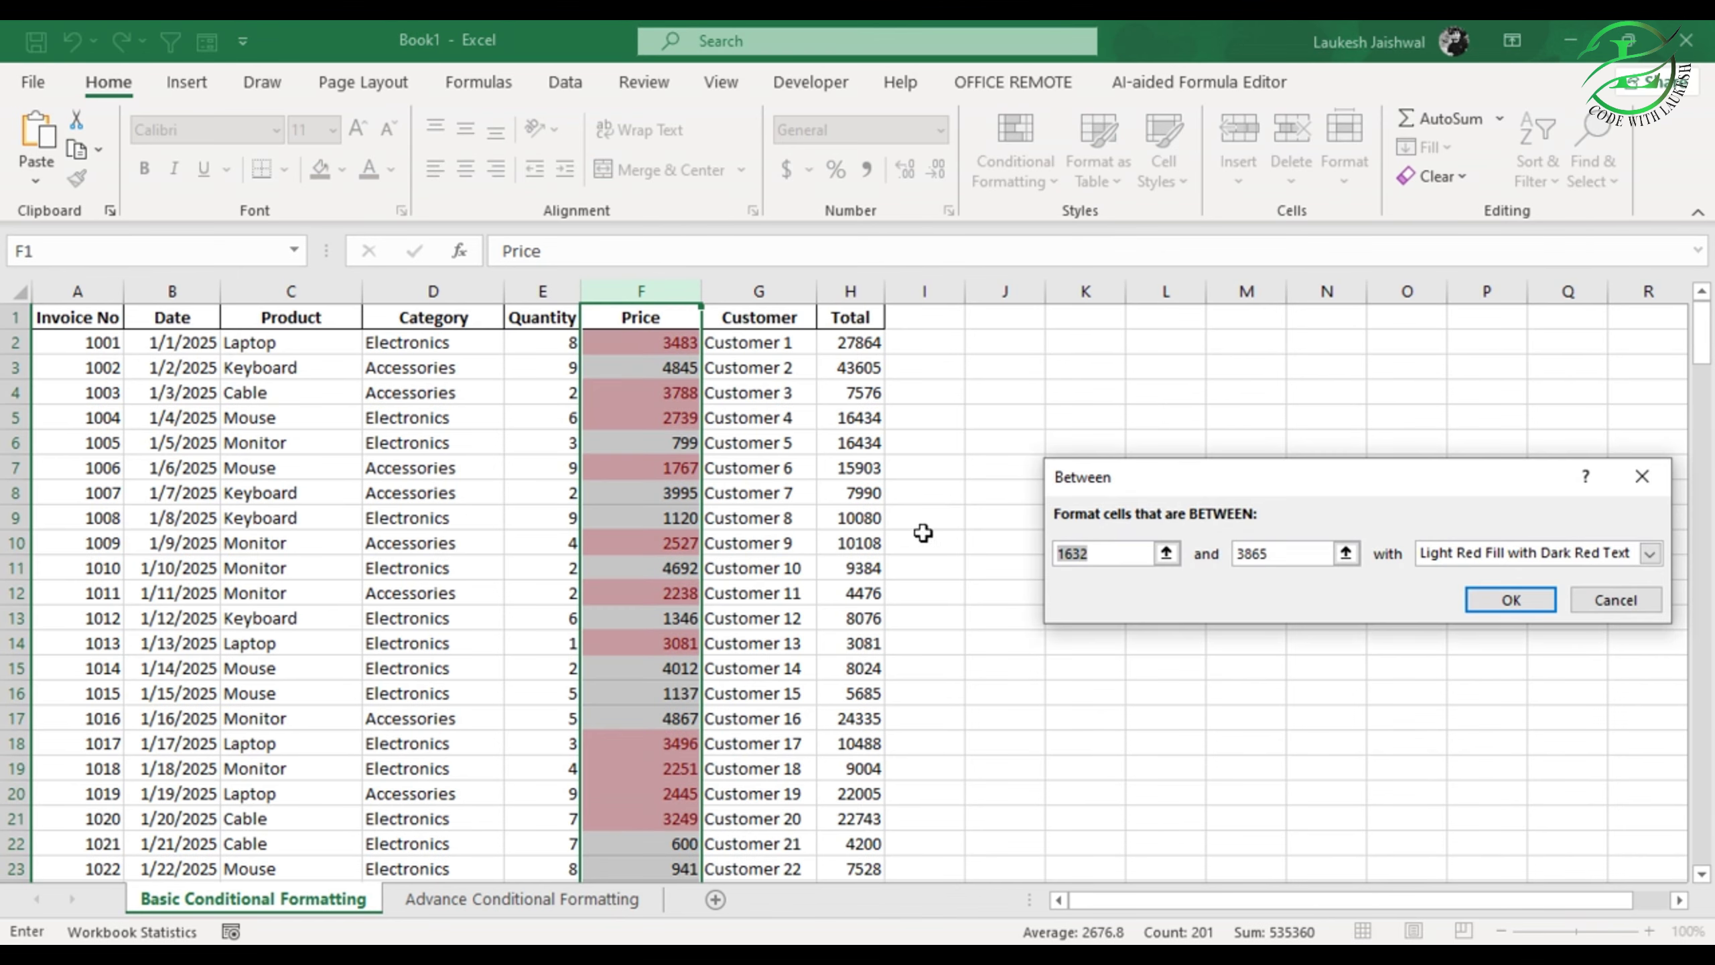
key(BackSpace)
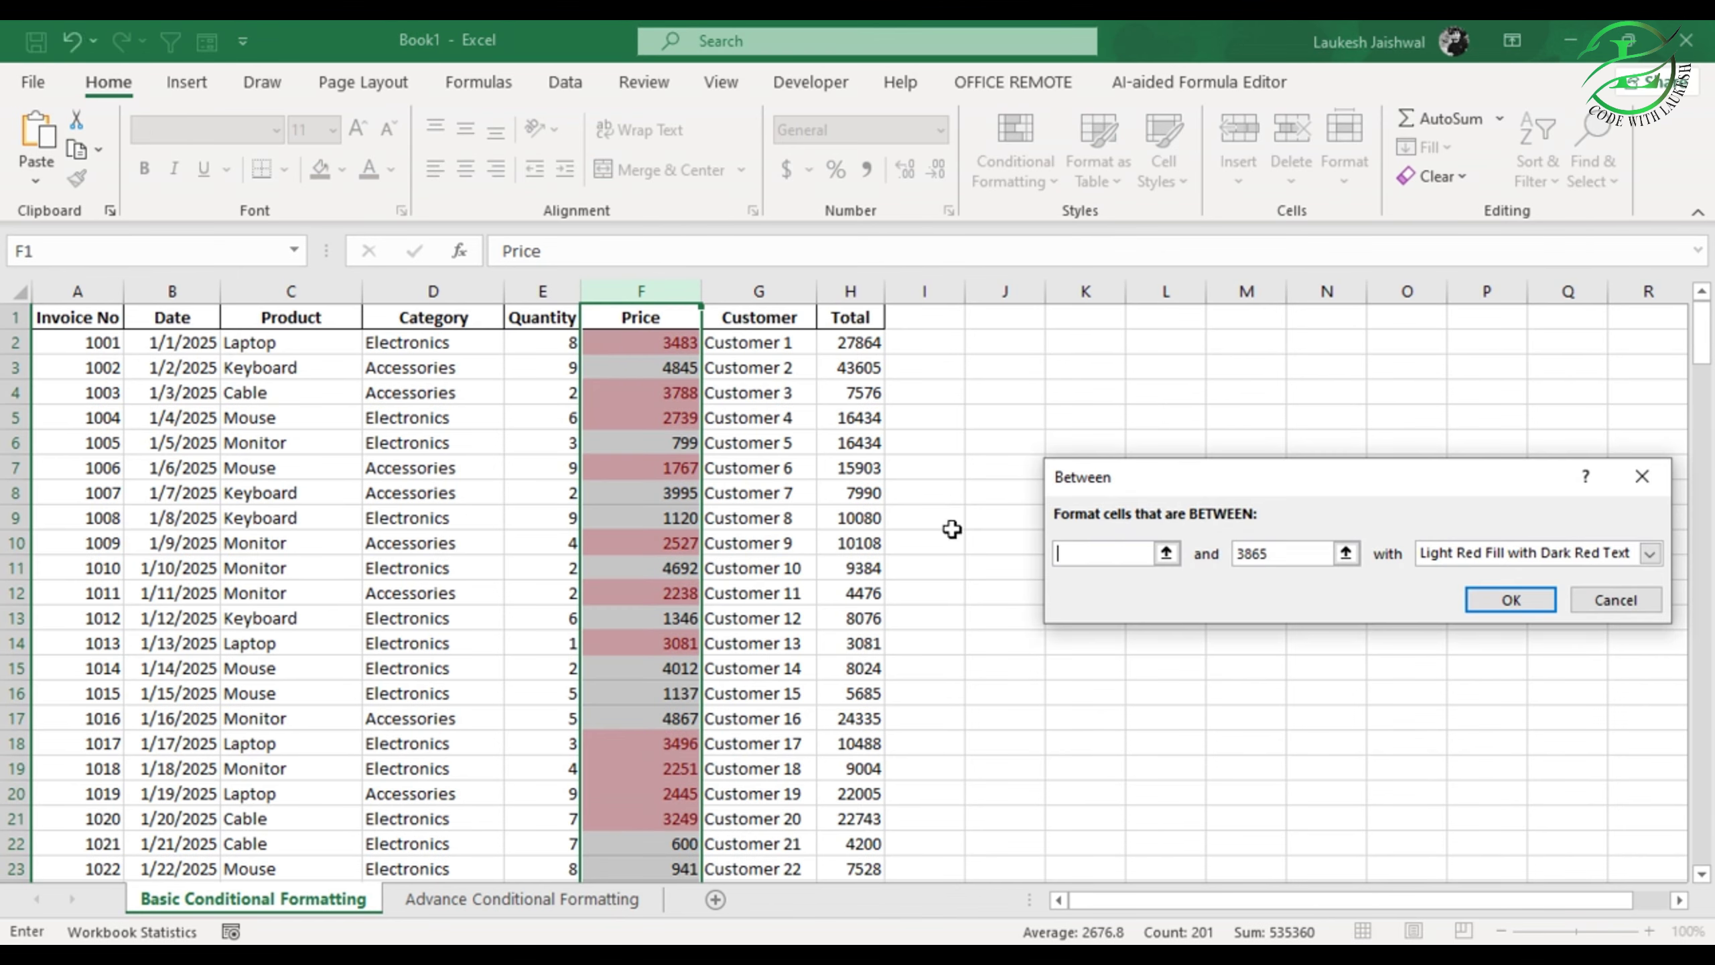
text(1000)
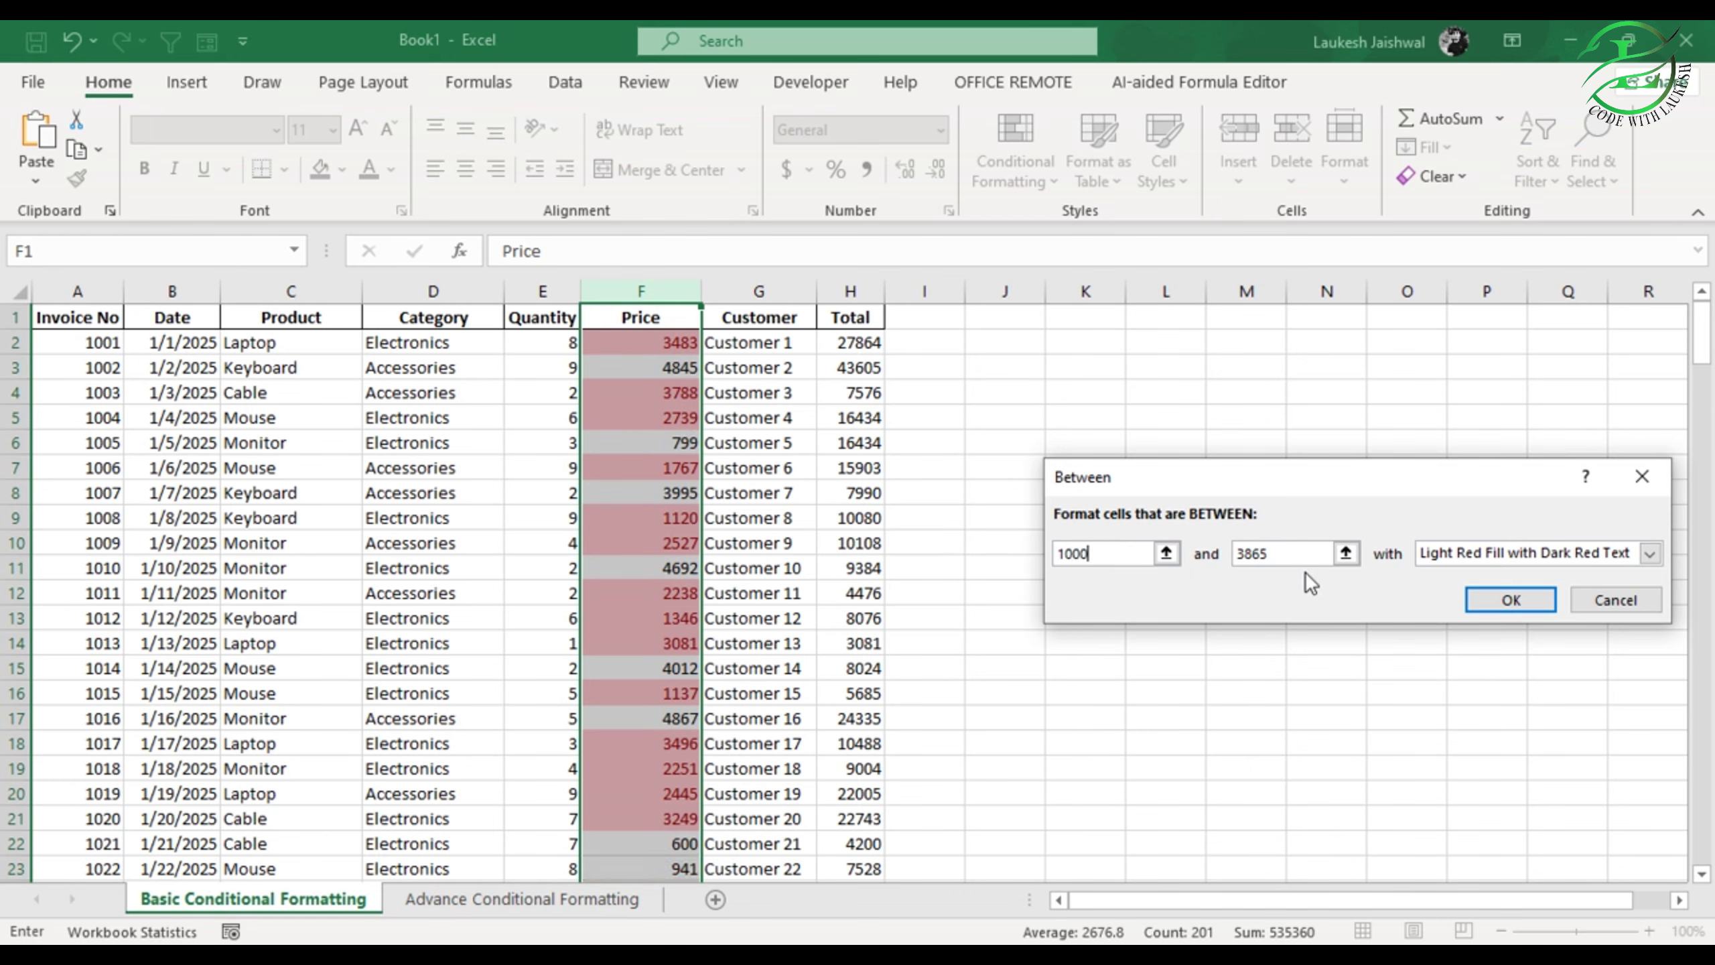
click(1291, 553)
key(BackSpace)
key(BackSpace)
key(BackSpace)
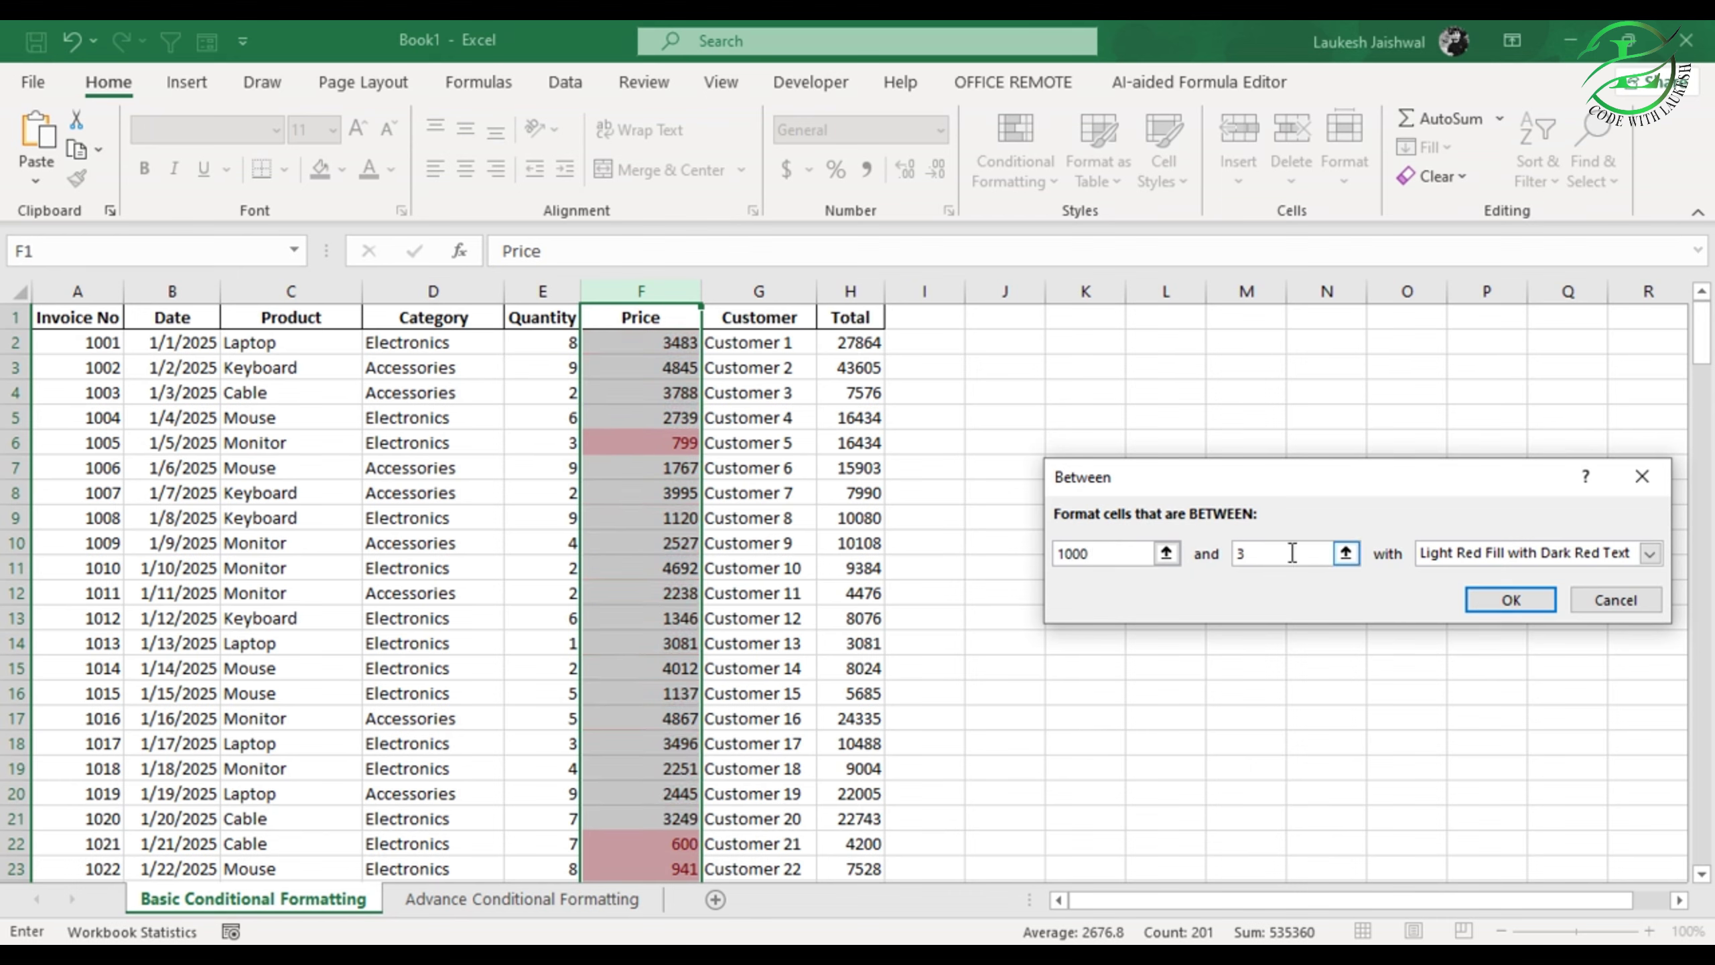
text(000)
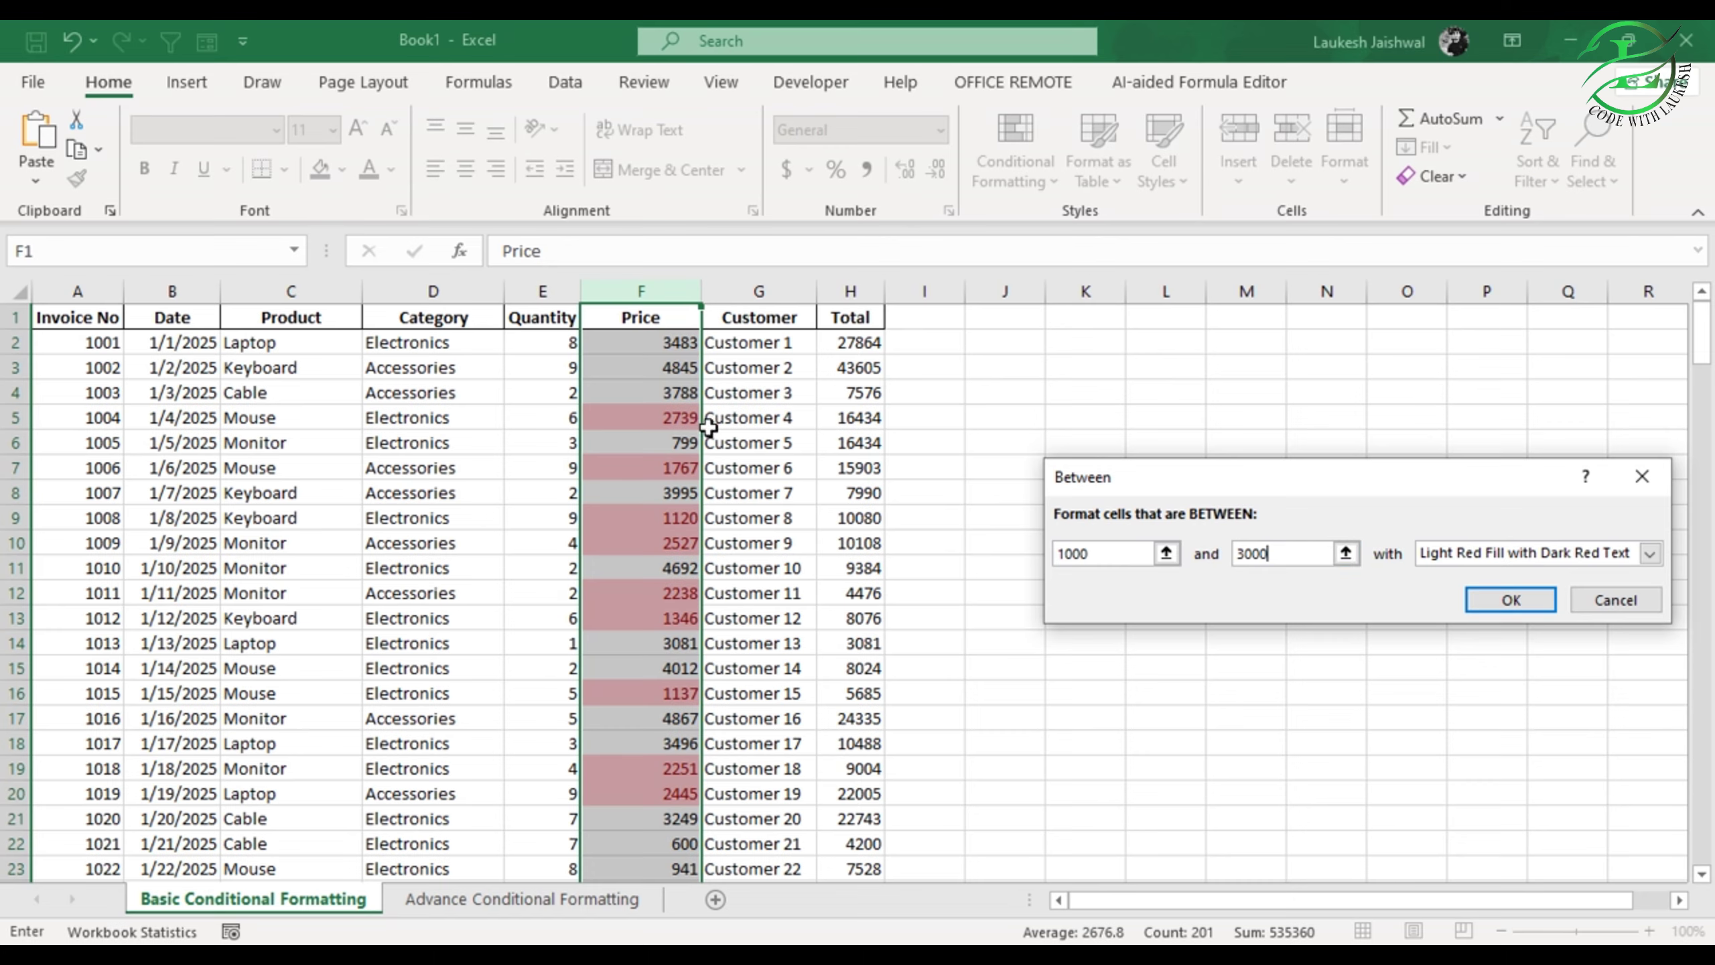
Step: Examine which prices the Between rule's preview highlights across the rows, and cancel the rule
scroll(676, 453, down, 9)
scroll(676, 453, down, 8)
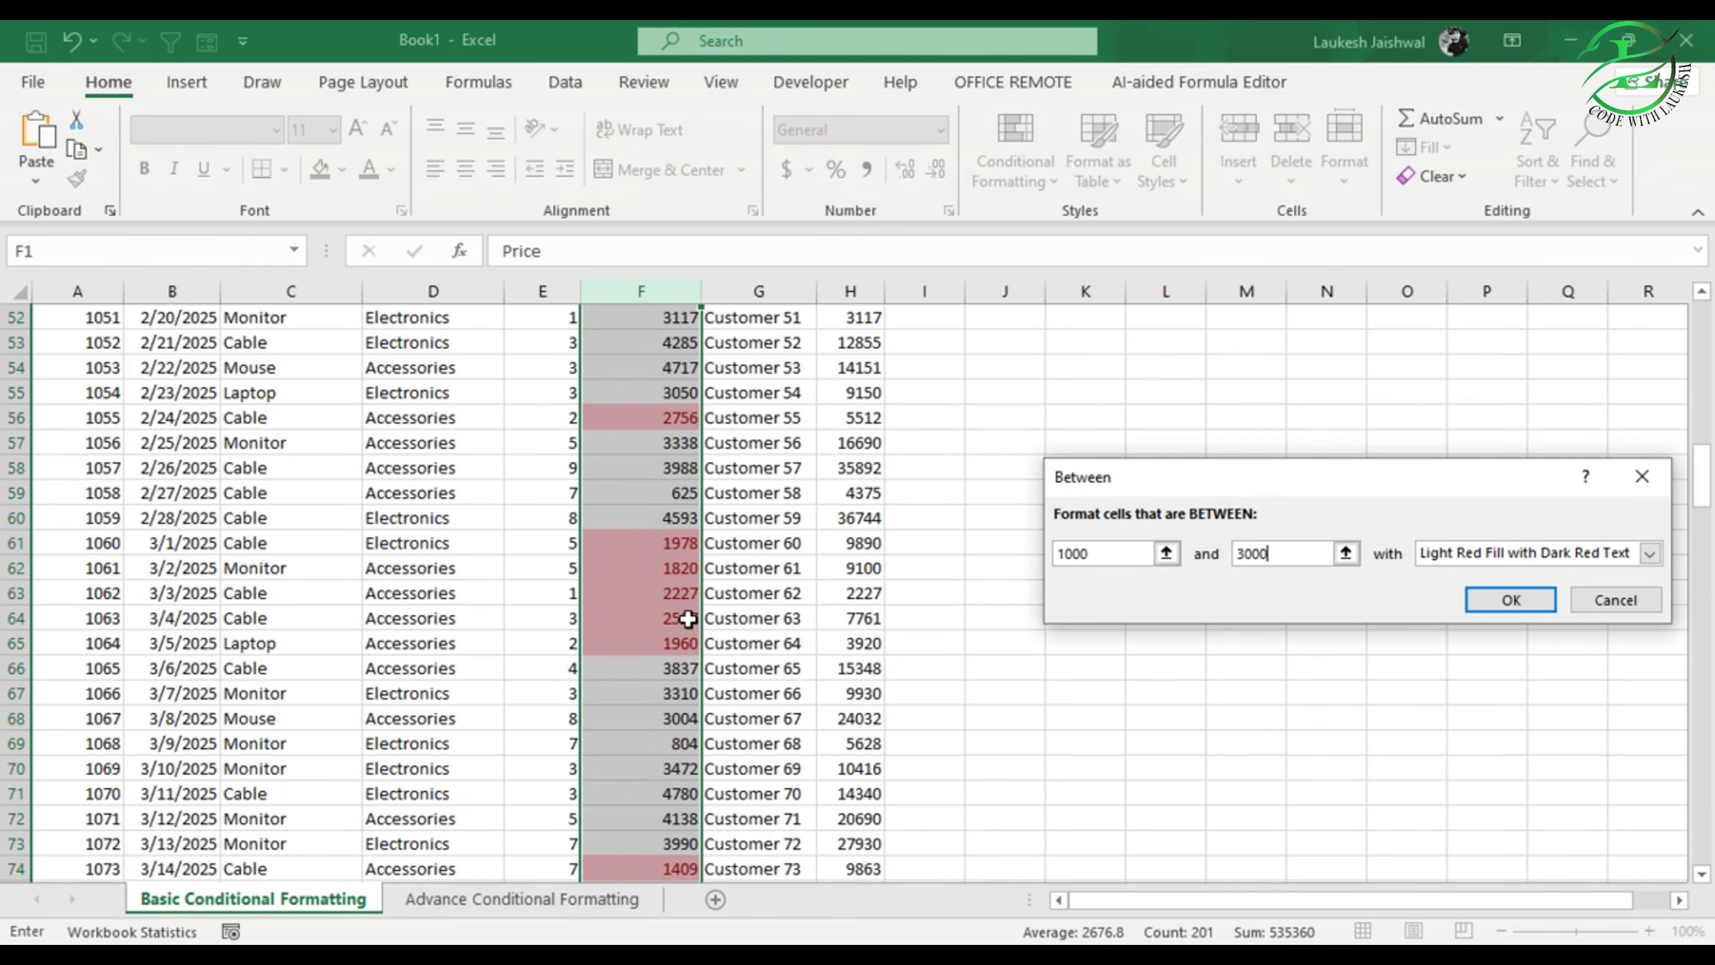
scroll(689, 615, down, 5)
scroll(689, 617, down, 5)
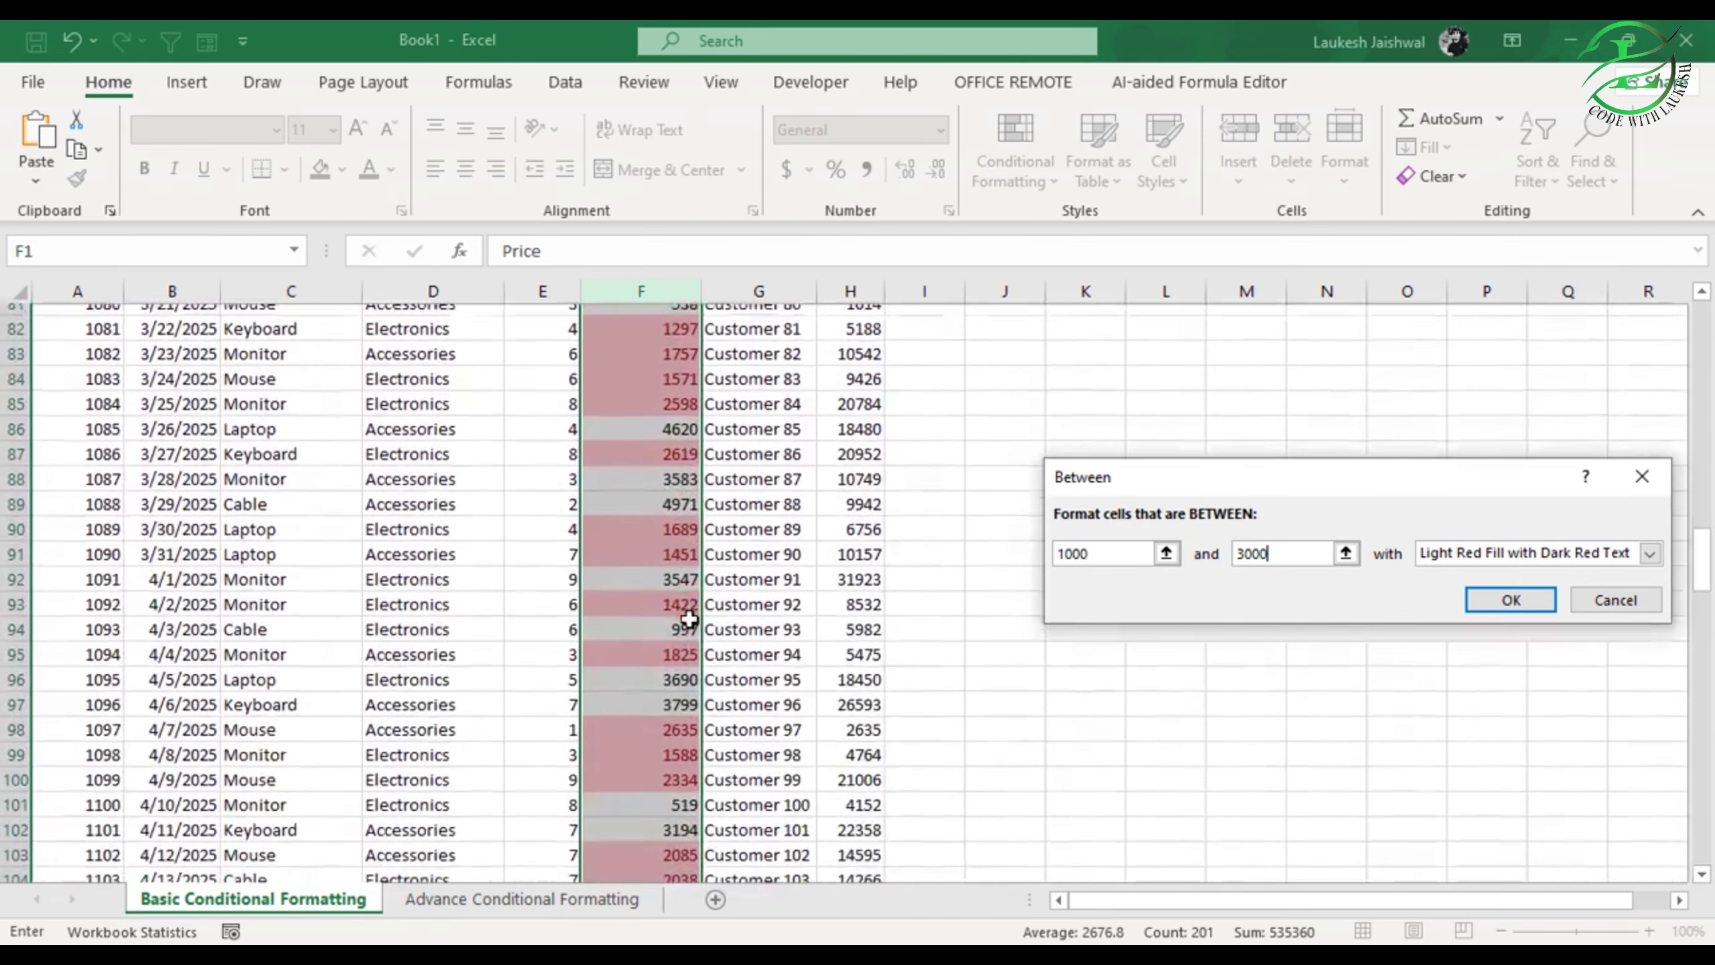
scroll(692, 618, up, 8)
scroll(693, 618, up, 13)
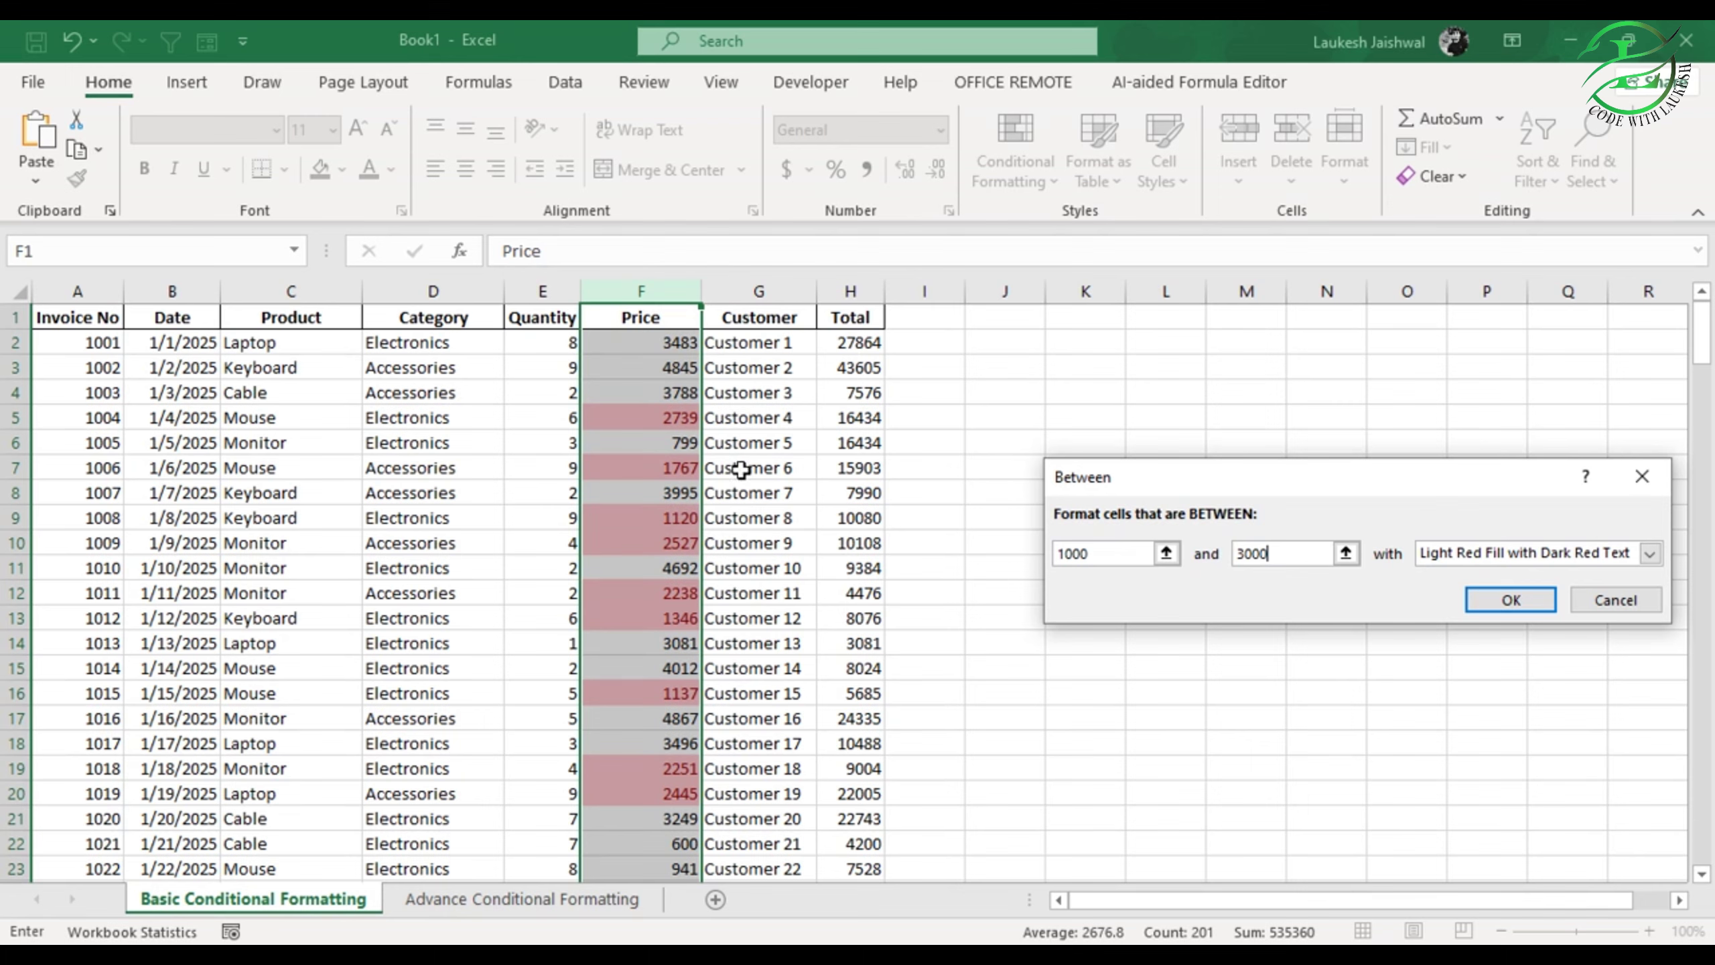
click(1623, 601)
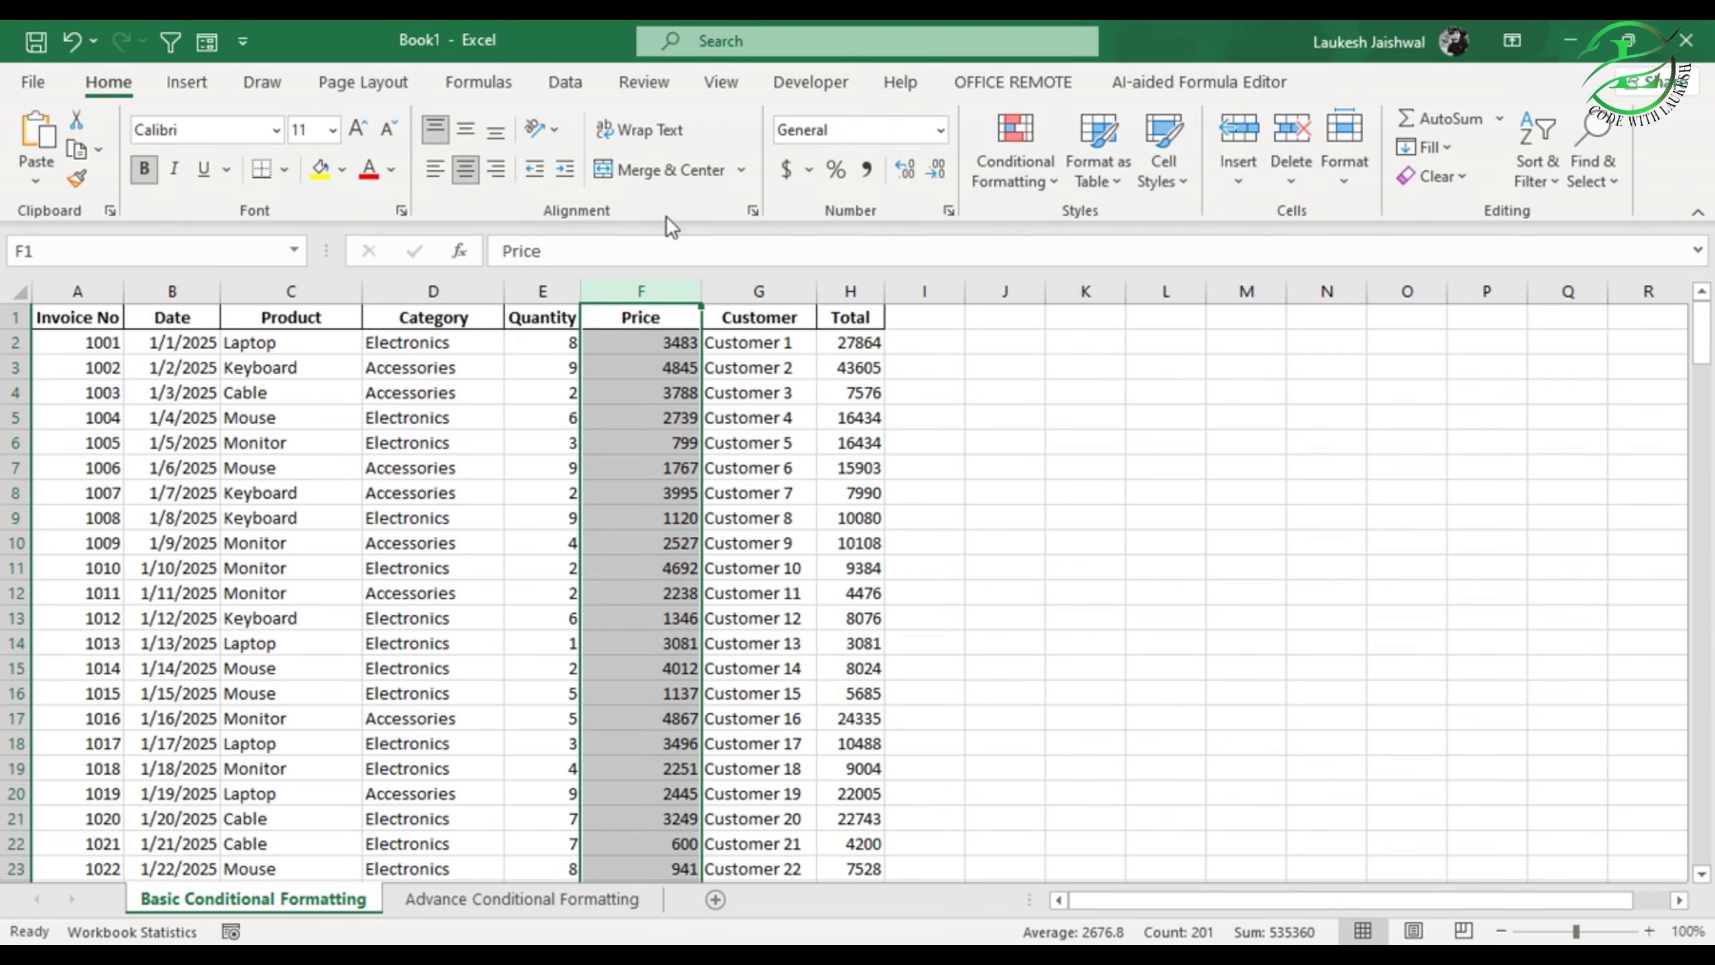
Step: Apply an Equal To highlight rule with the value 27 and light red fill with dark red text to the Price column
click(1032, 180)
mouse_move(1122, 215)
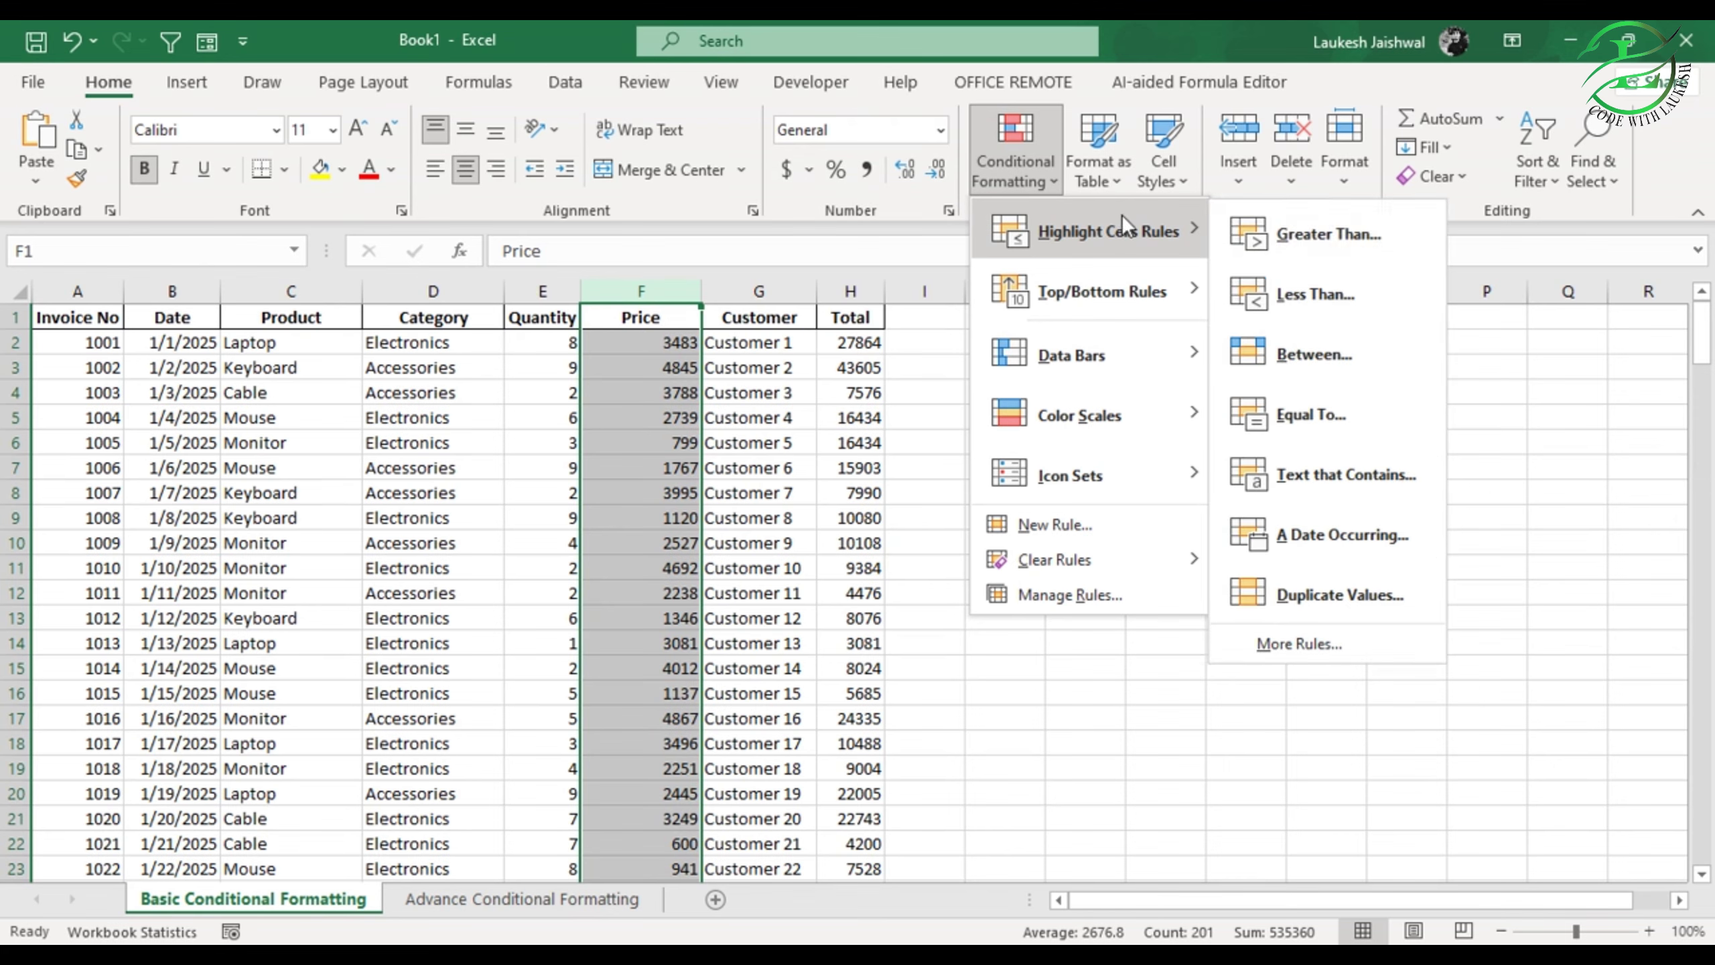
click(1297, 424)
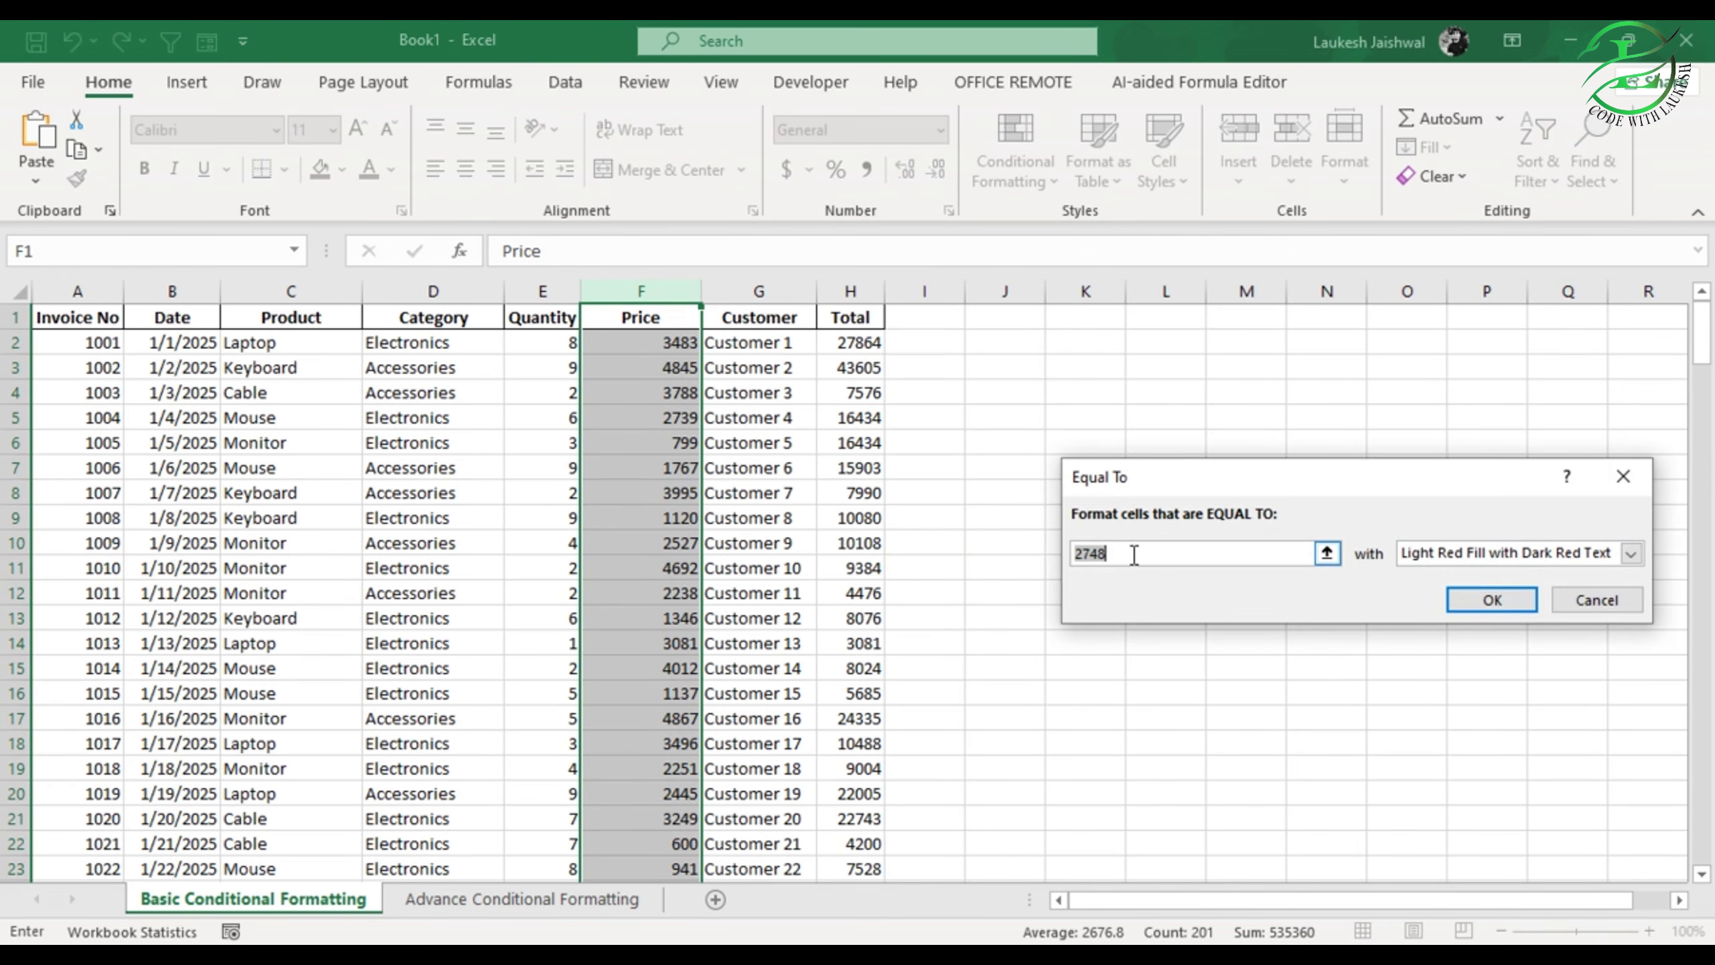
key(BackSpace)
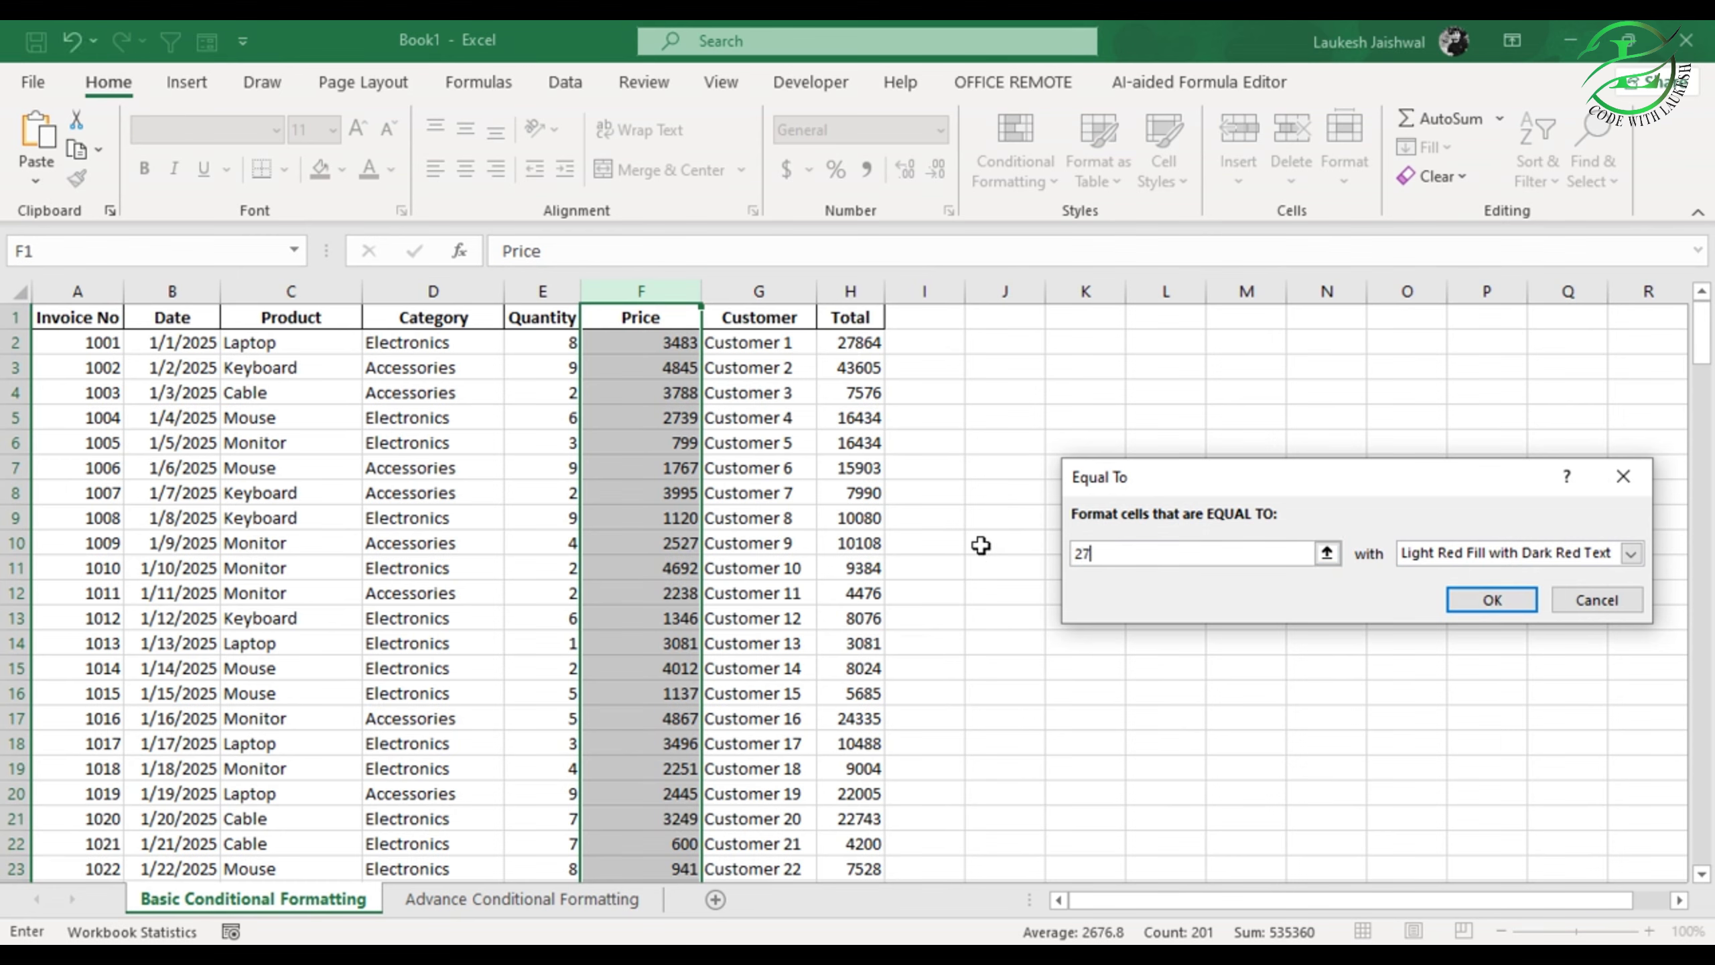
click(1492, 599)
Step: Examine the Price column through all rows for cells matching the Equal To rule, and undo the rule
scroll(718, 446, down, 20)
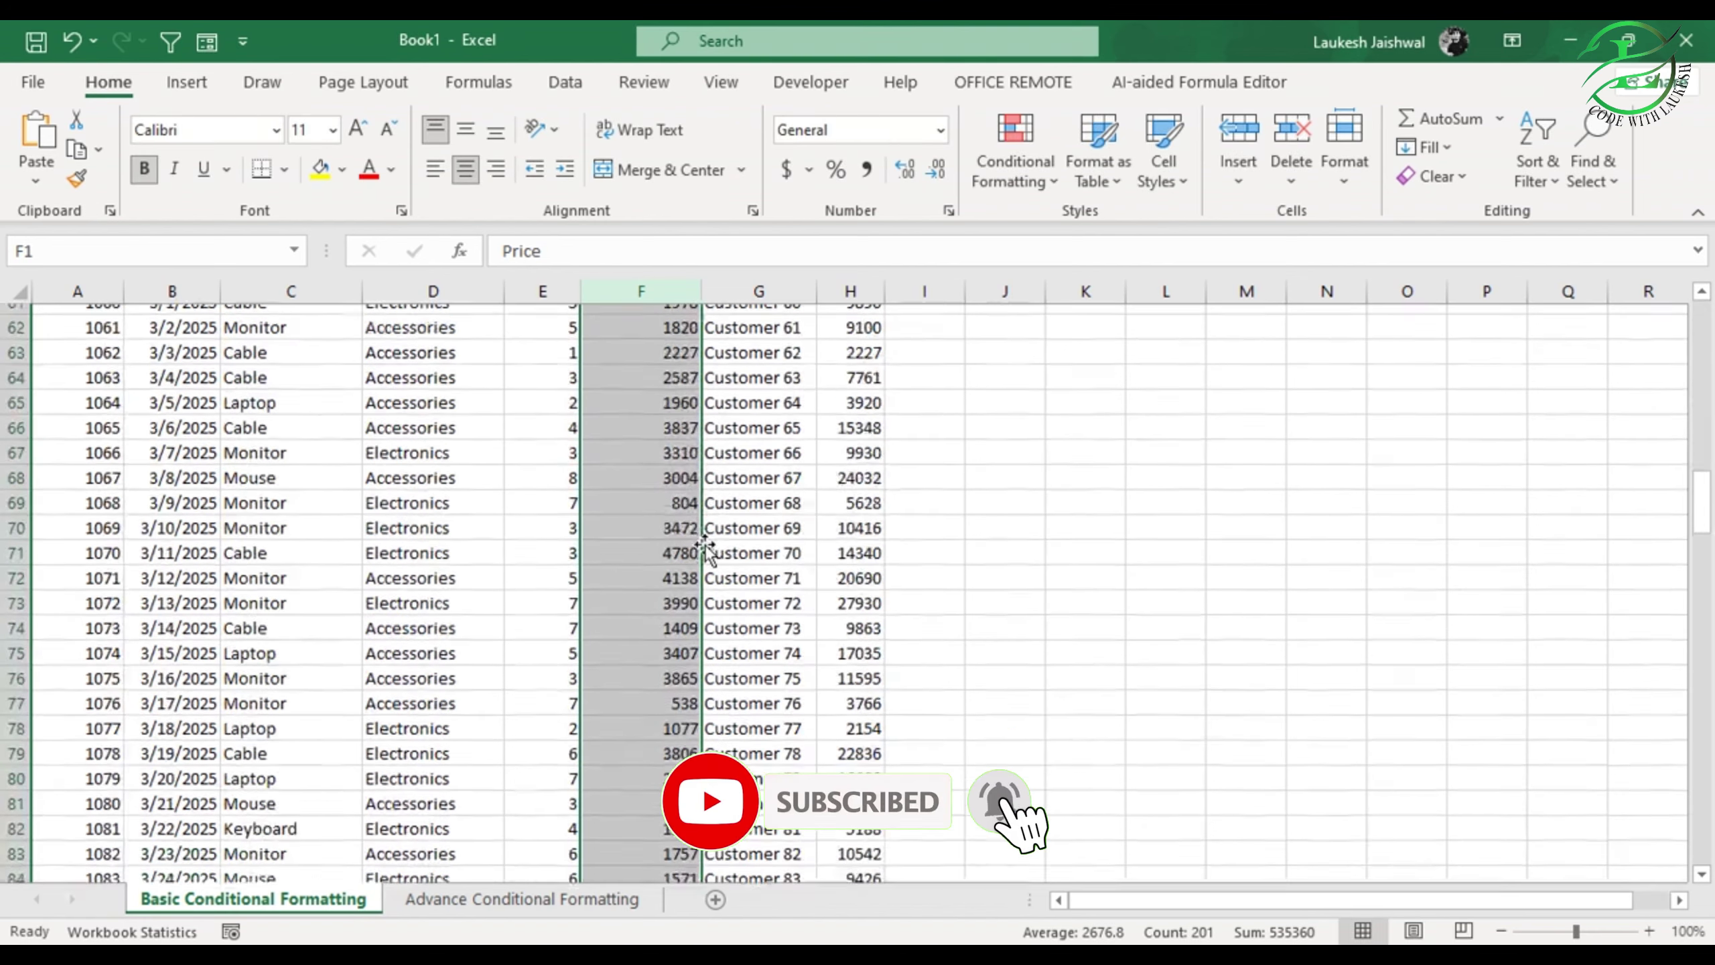
scroll(705, 551, down, 20)
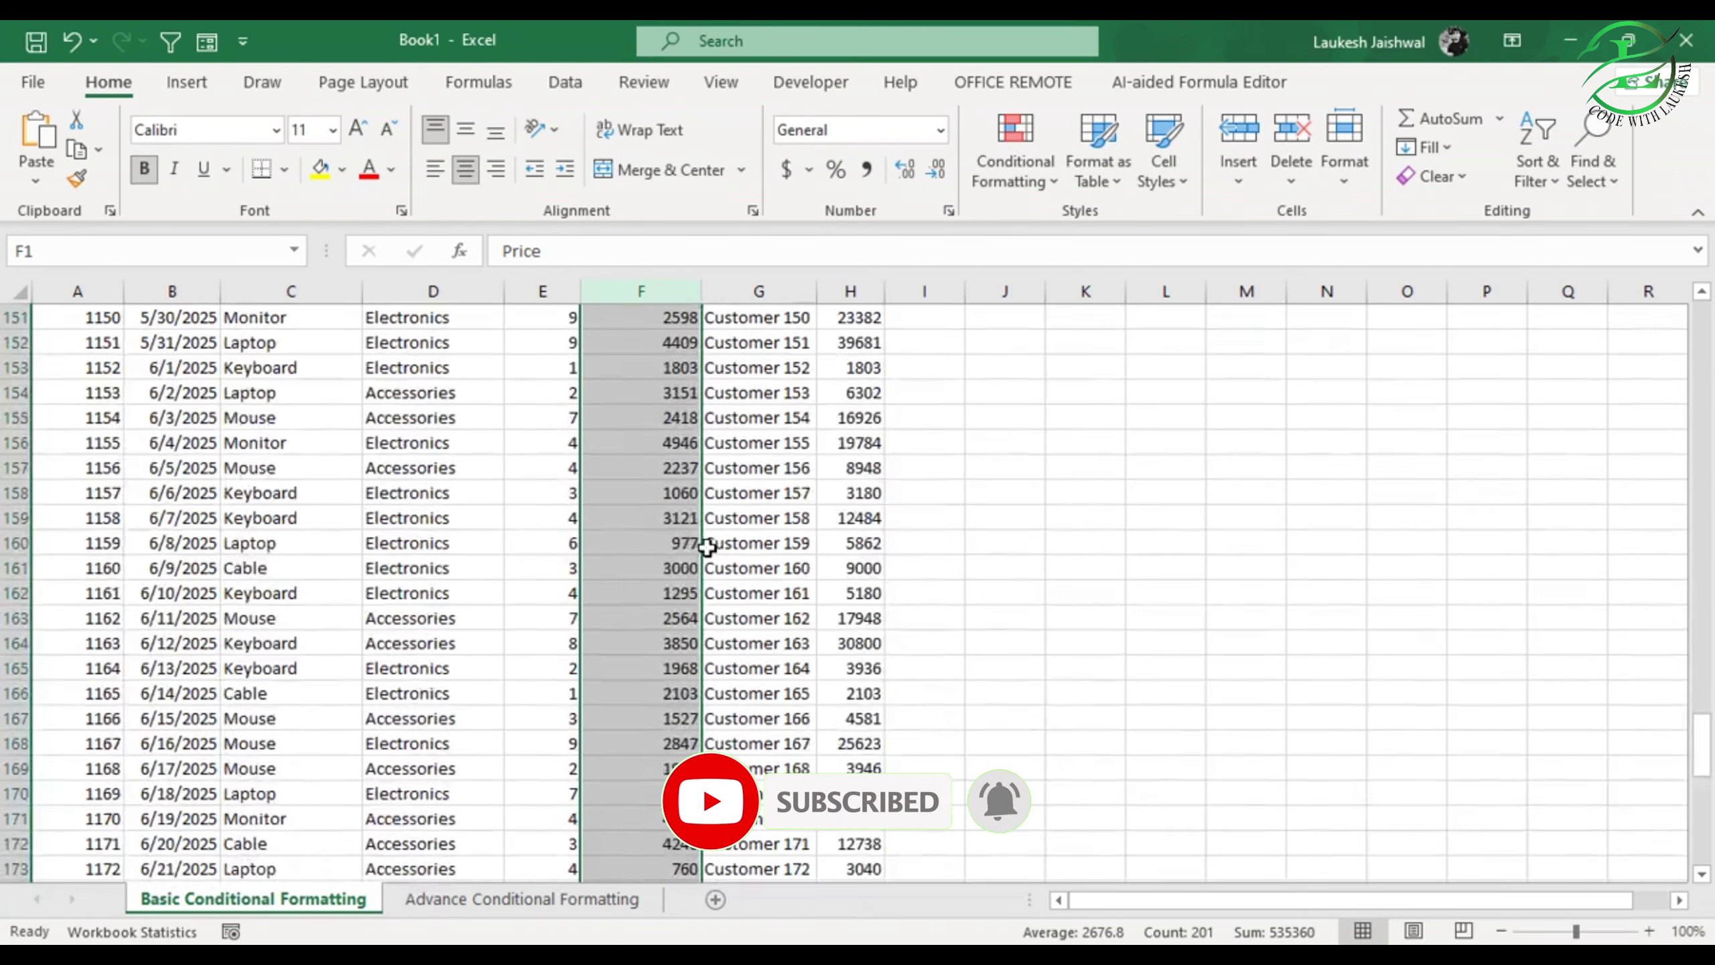
scroll(707, 547, down, 5)
scroll(709, 561, up, 20)
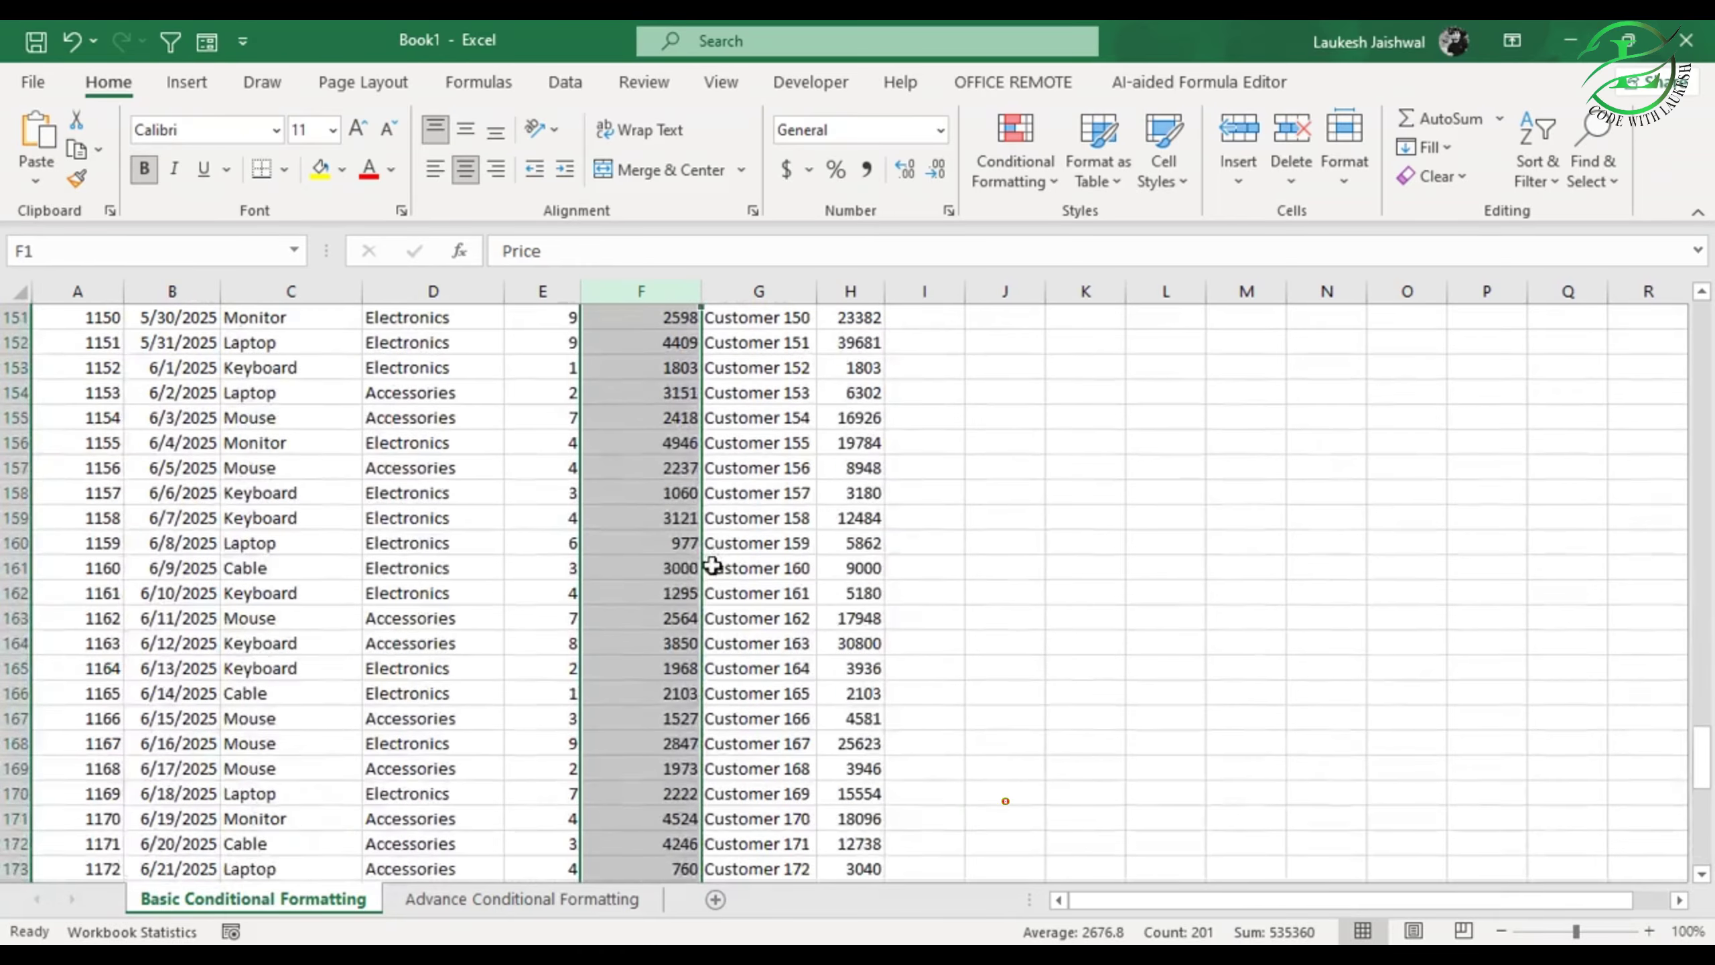
scroll(714, 582, up, 20)
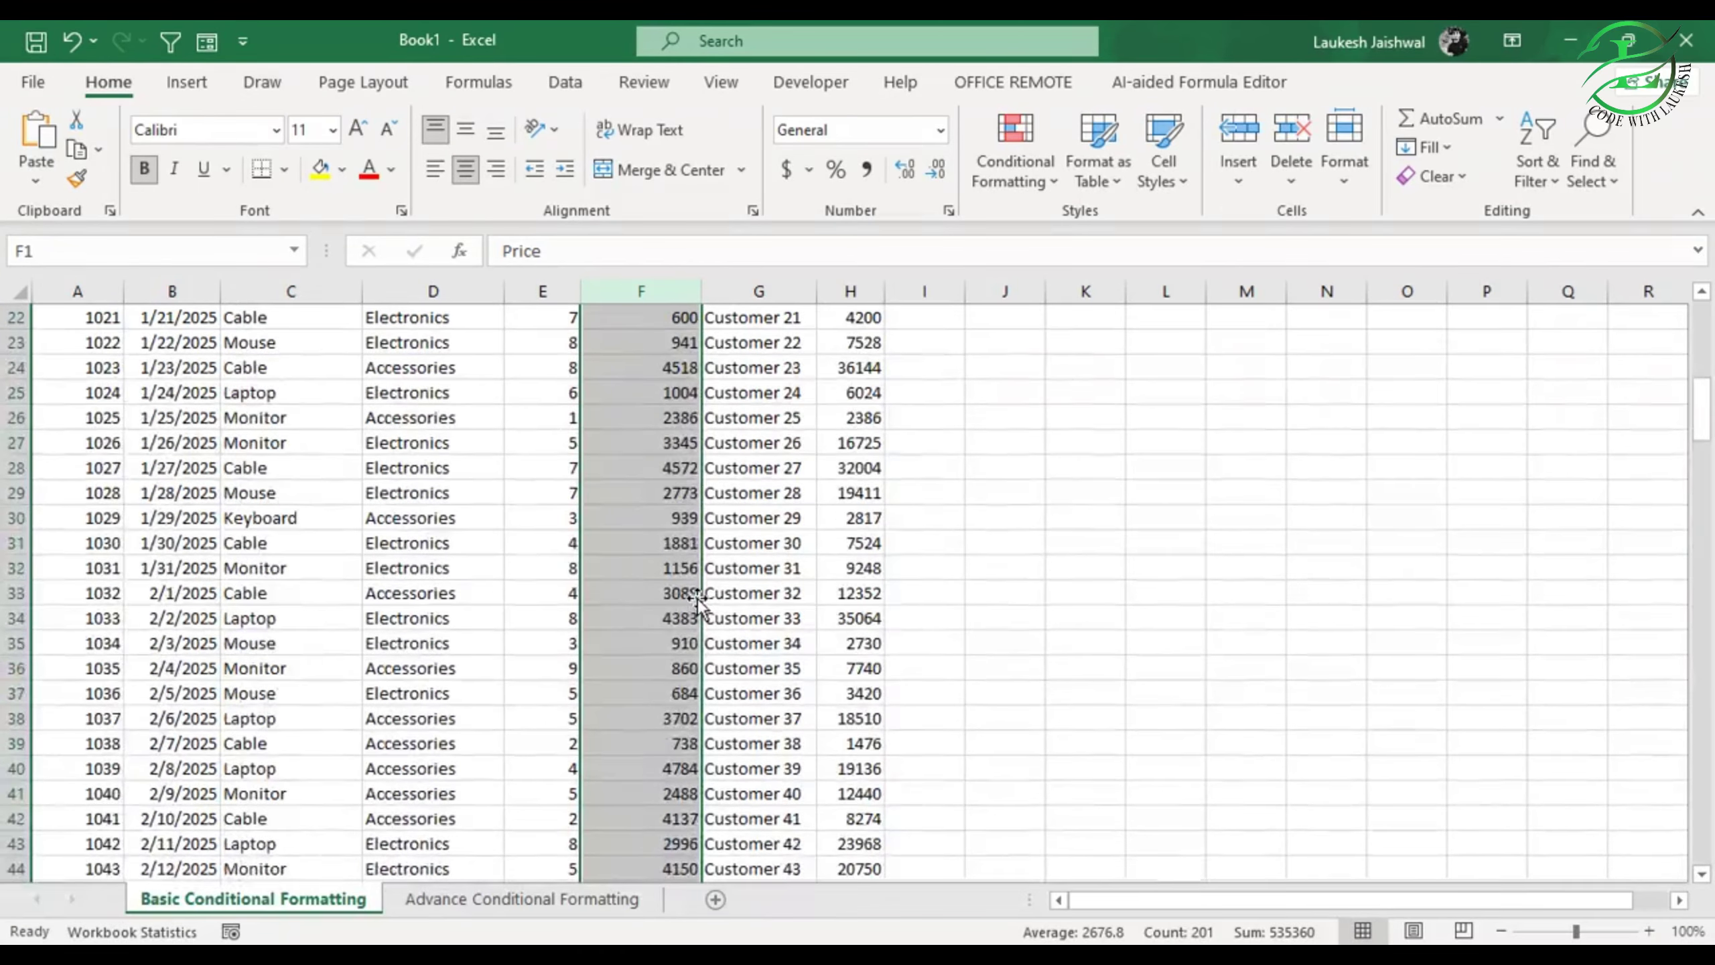
scroll(695, 598, up, 1)
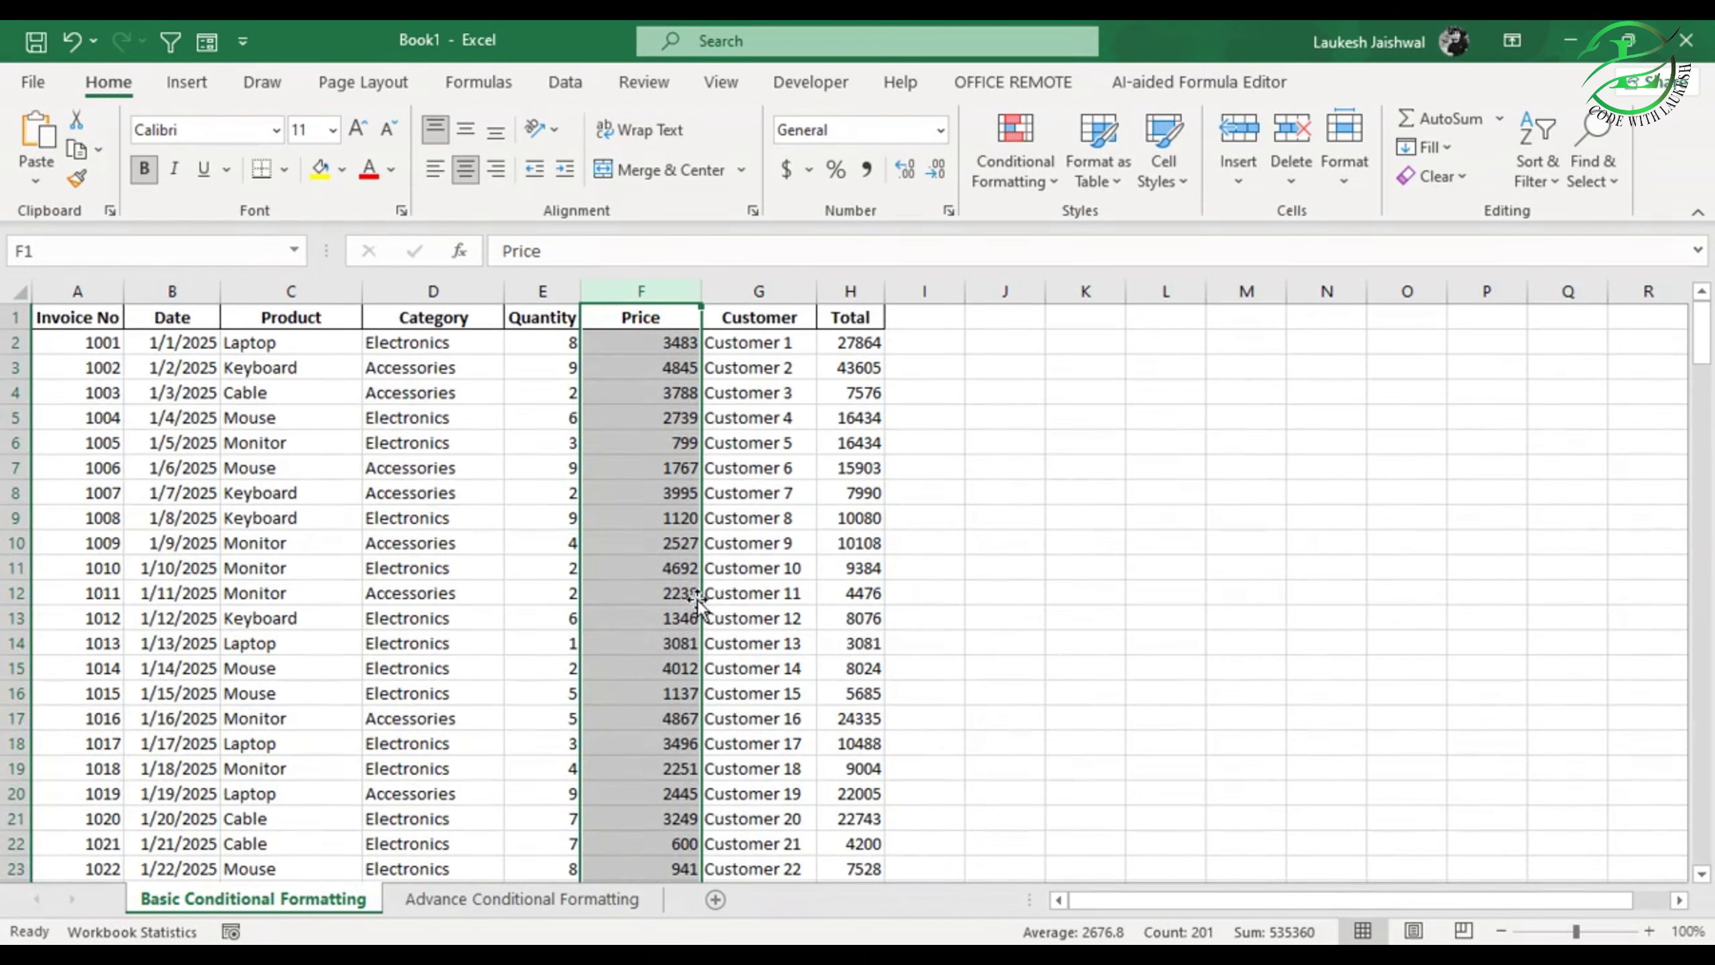
click(1037, 177)
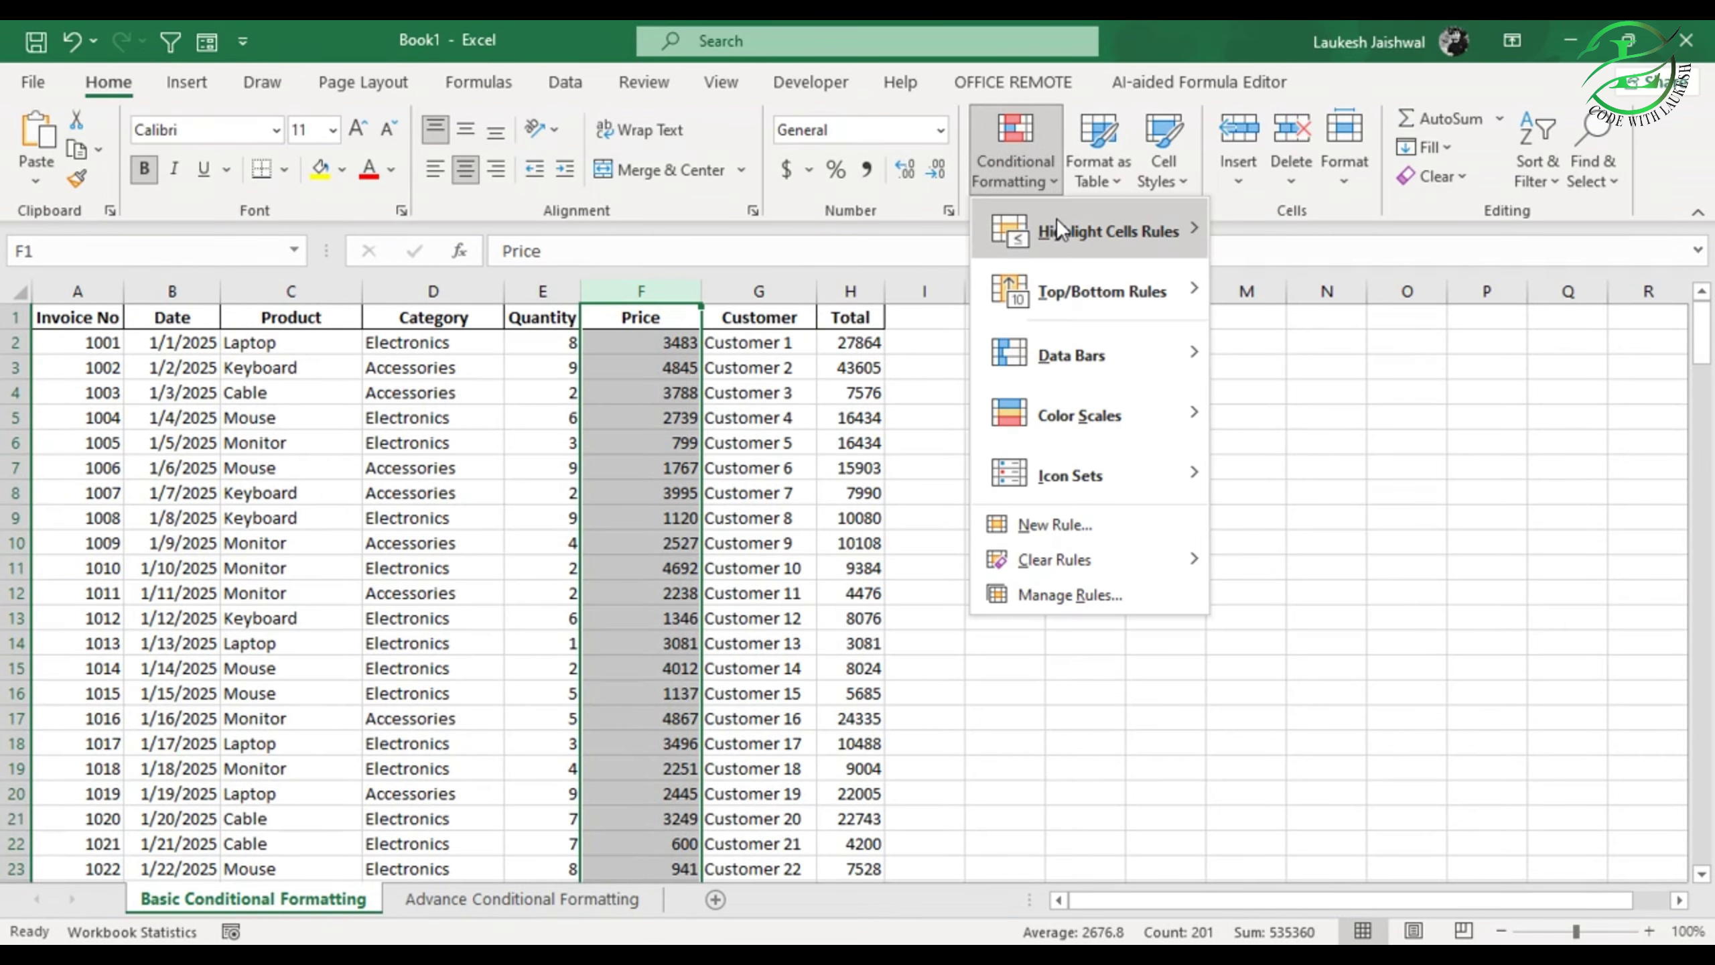
mouse_move(1060, 222)
click(1011, 693)
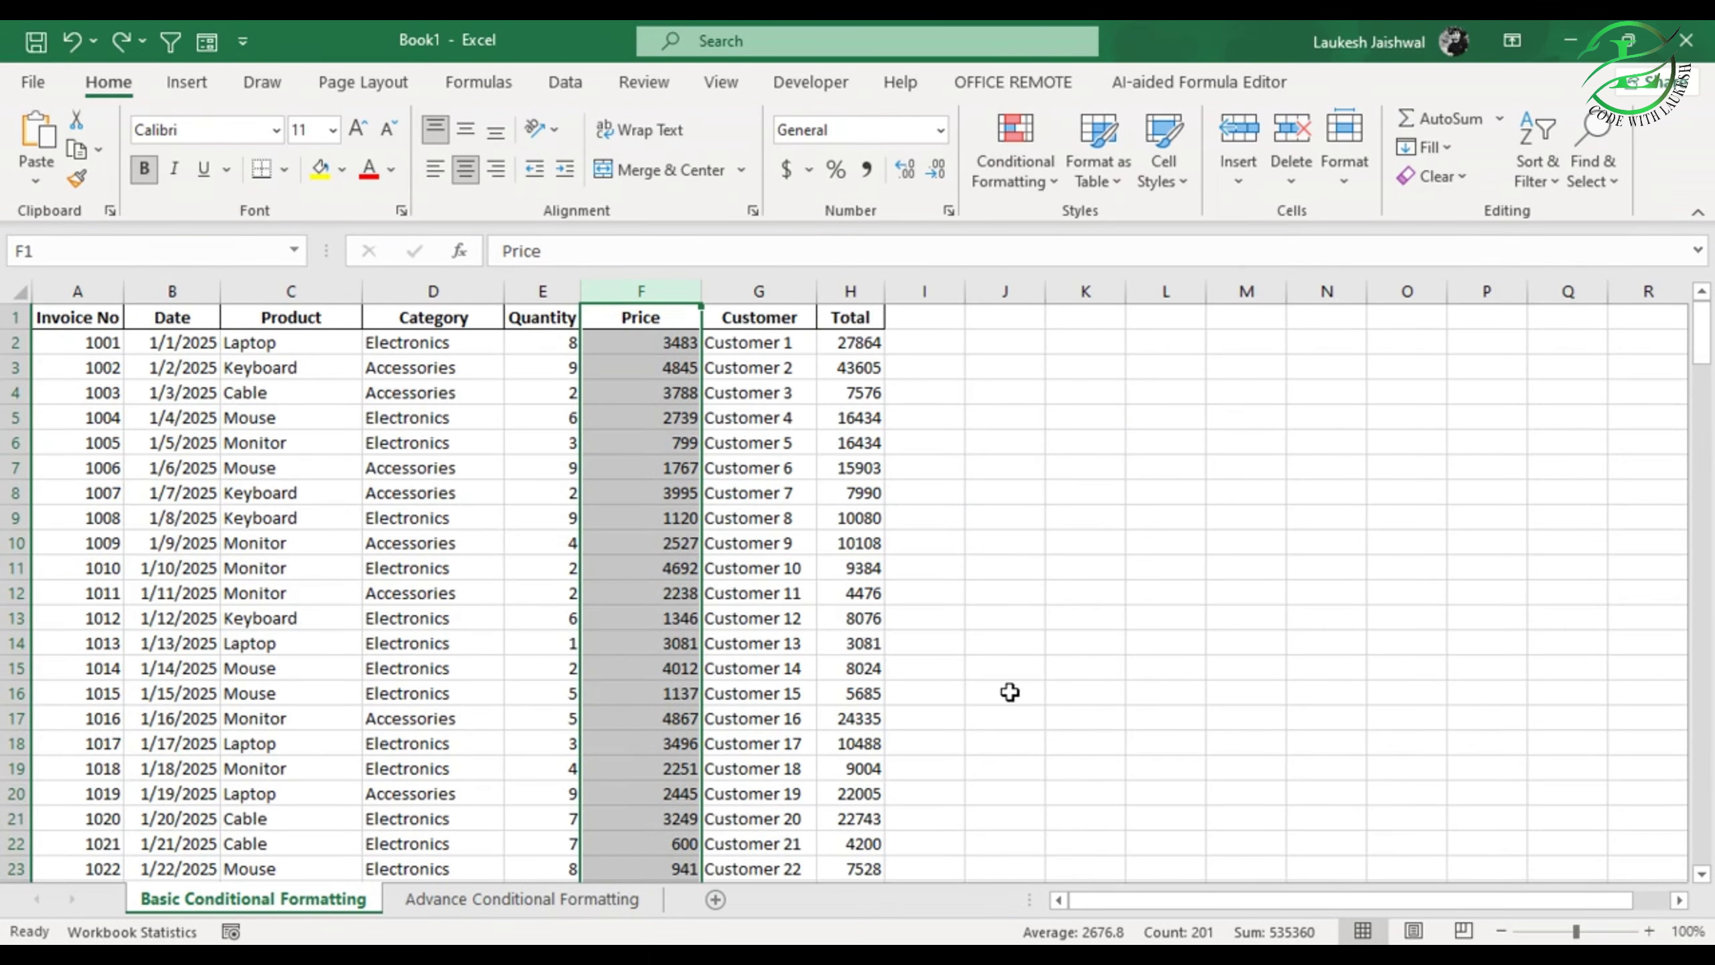
click(1030, 178)
mouse_move(1088, 233)
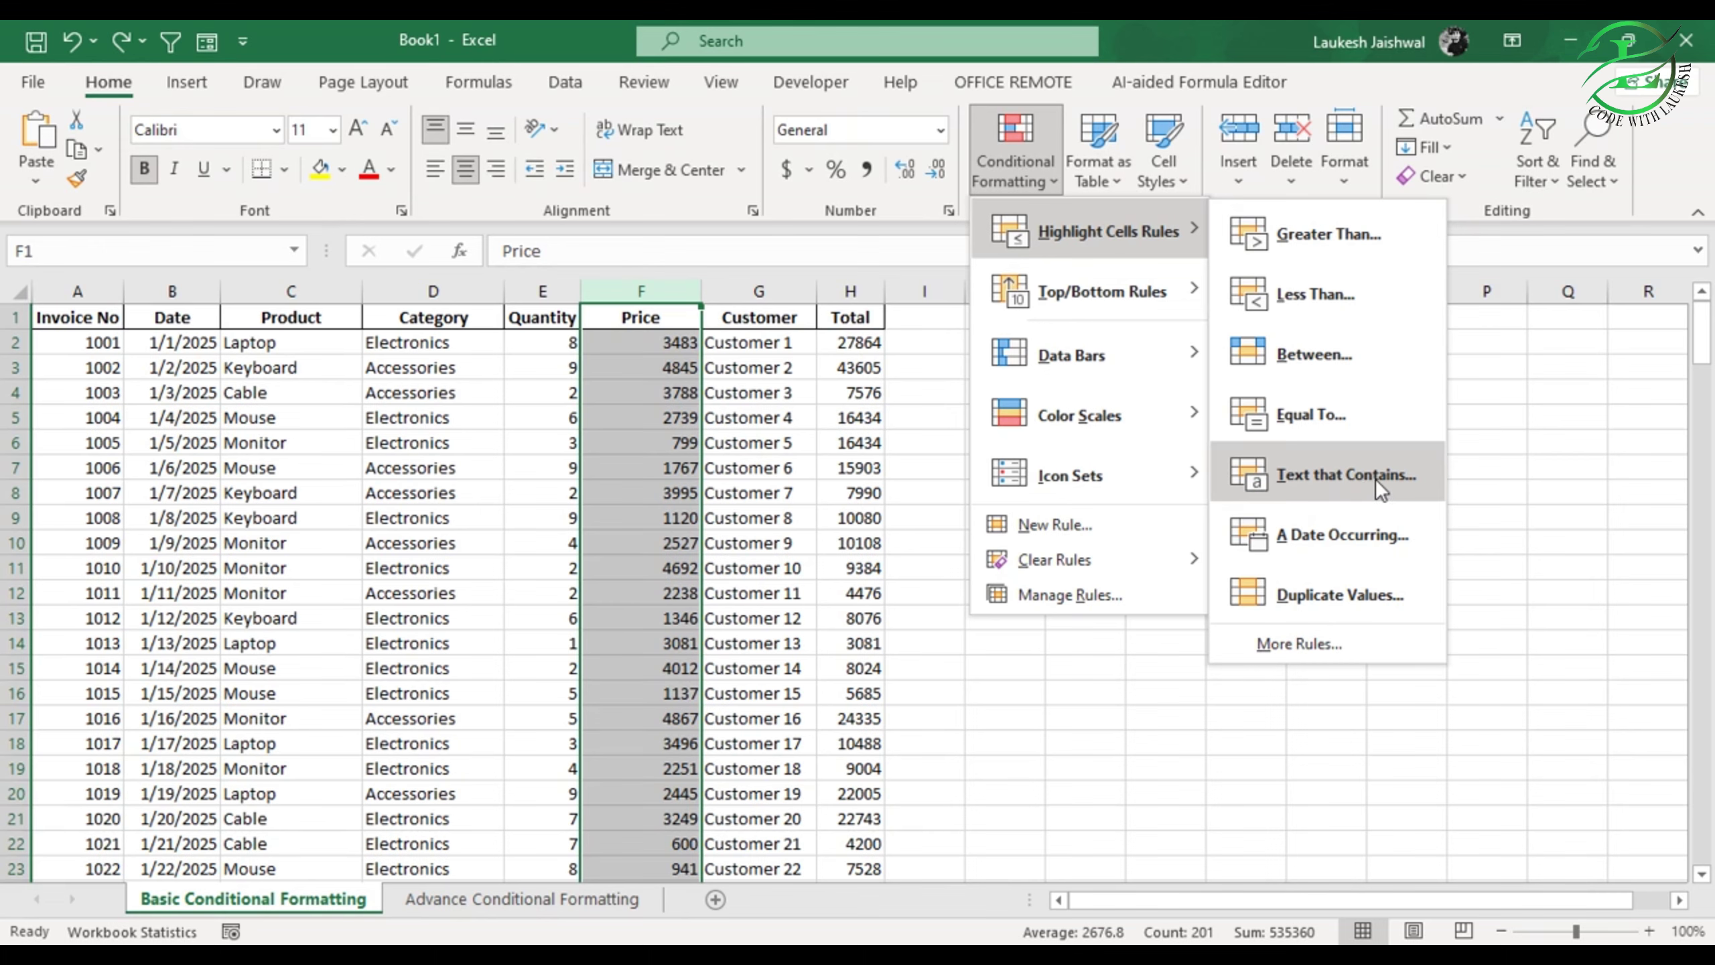
click(857, 520)
click(618, 396)
Step: Try a Text That Contains highlight rule on the Product column with the text laptop, and check its preview down the rows
click(297, 315)
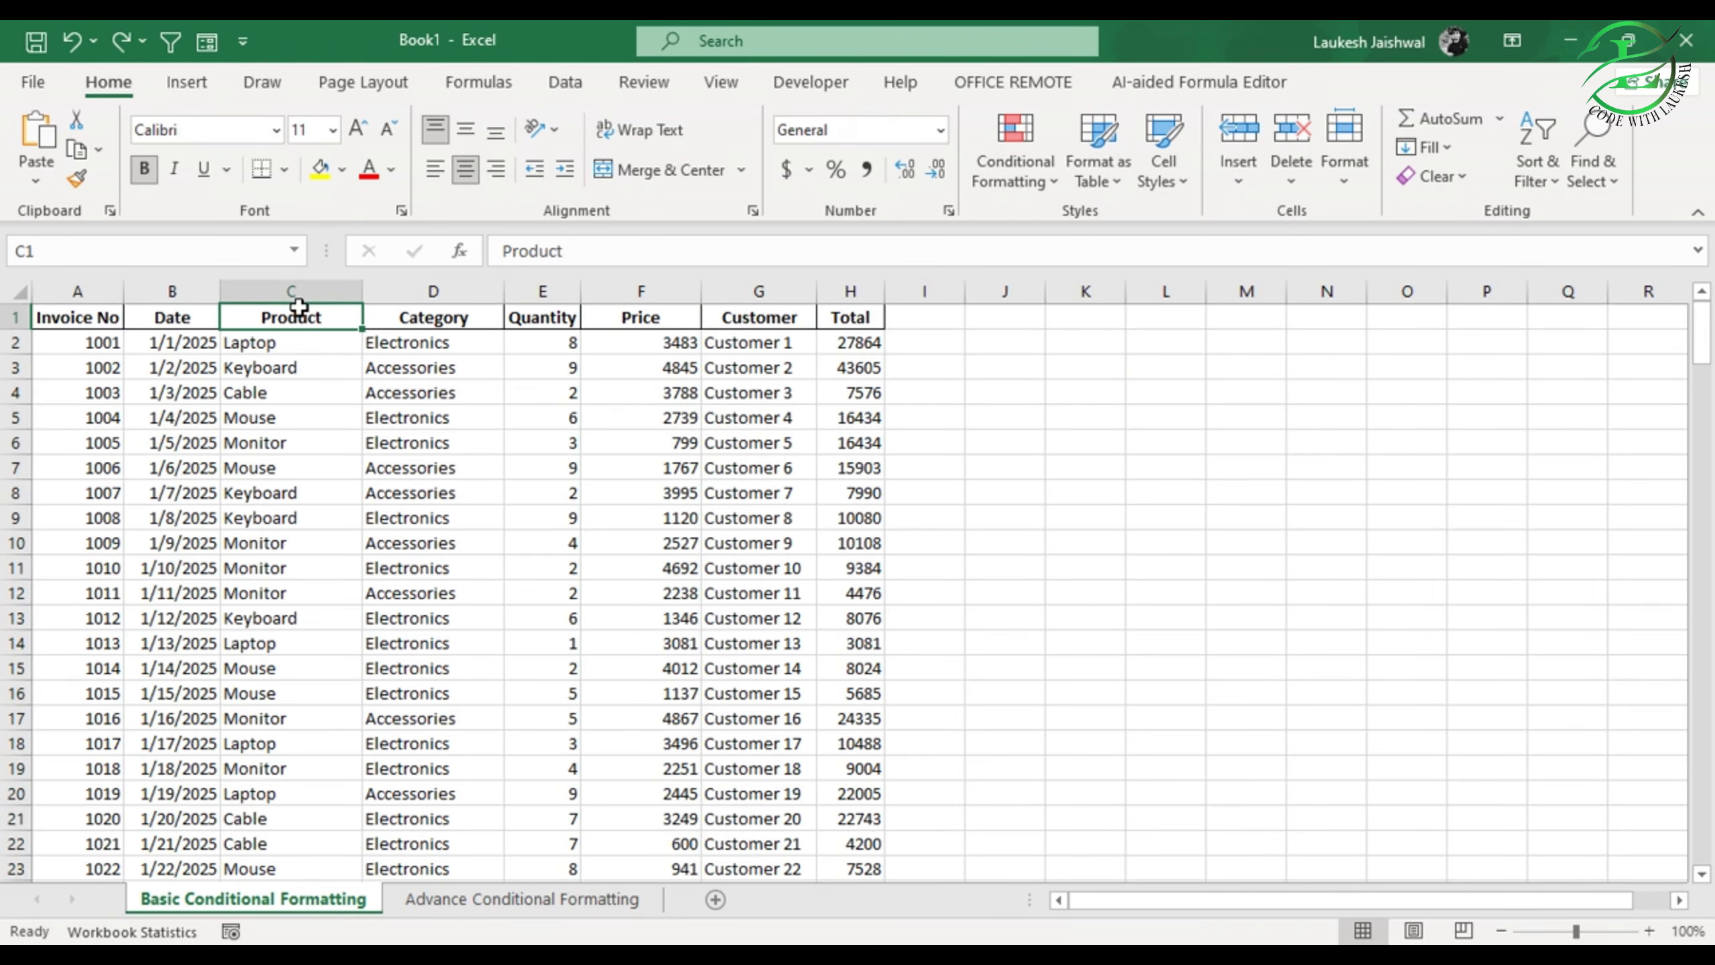
key(ctrl+shift+Down)
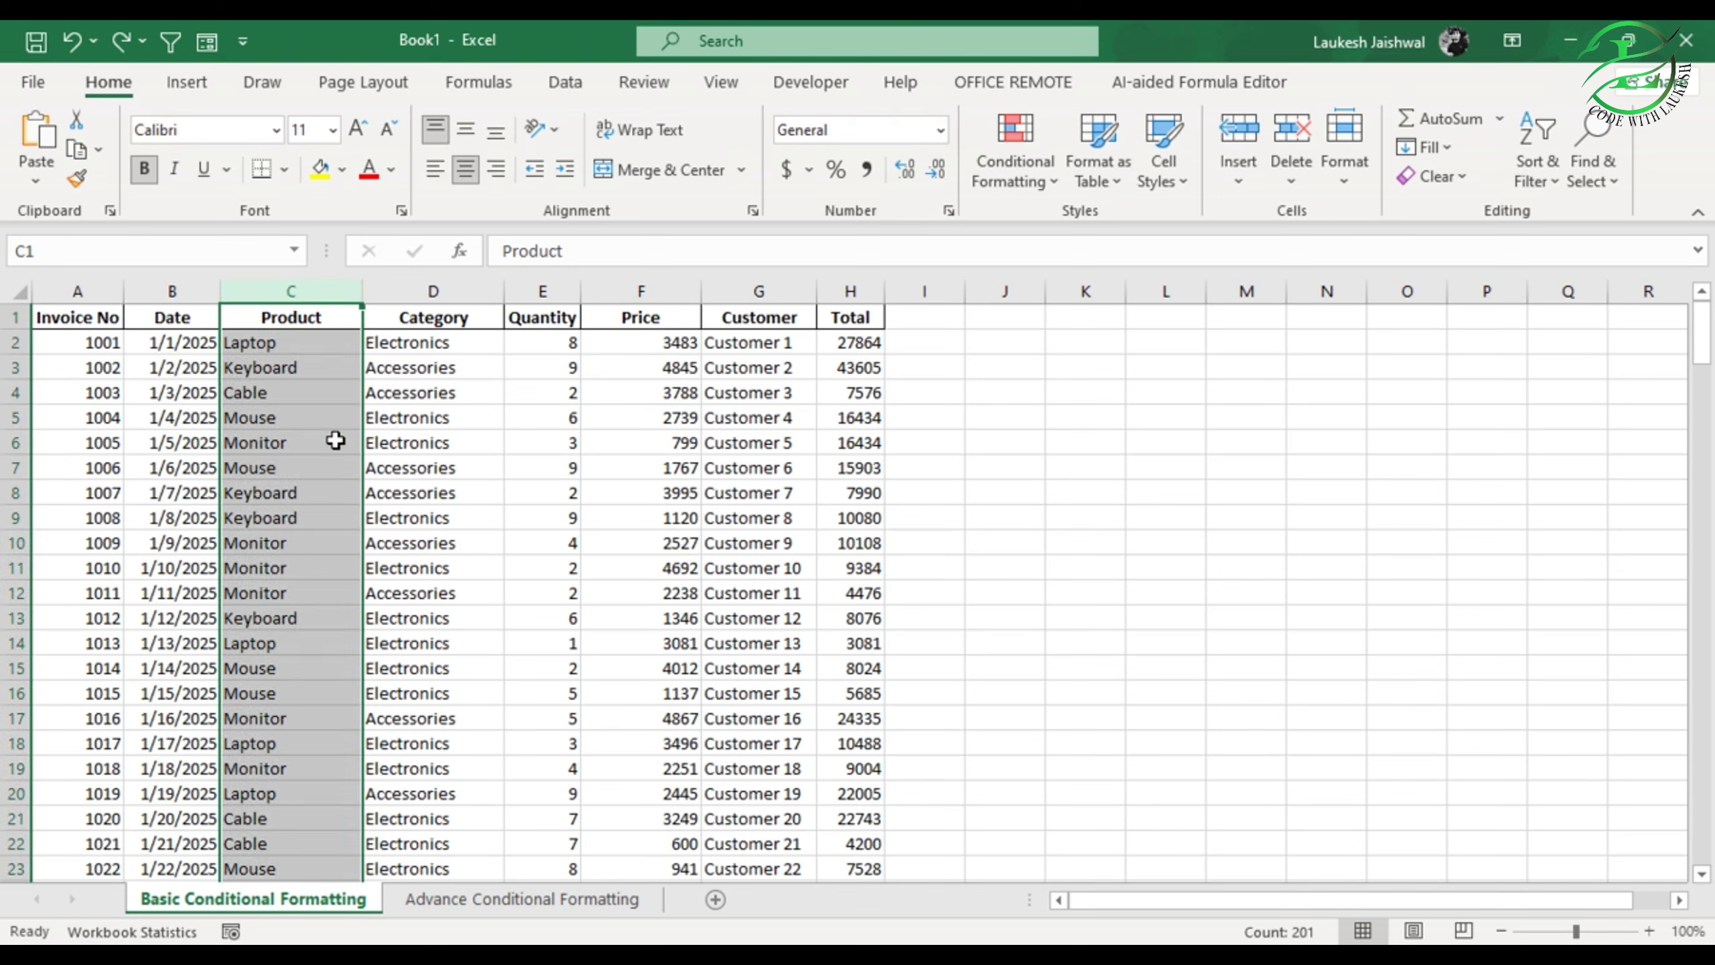
click(1043, 181)
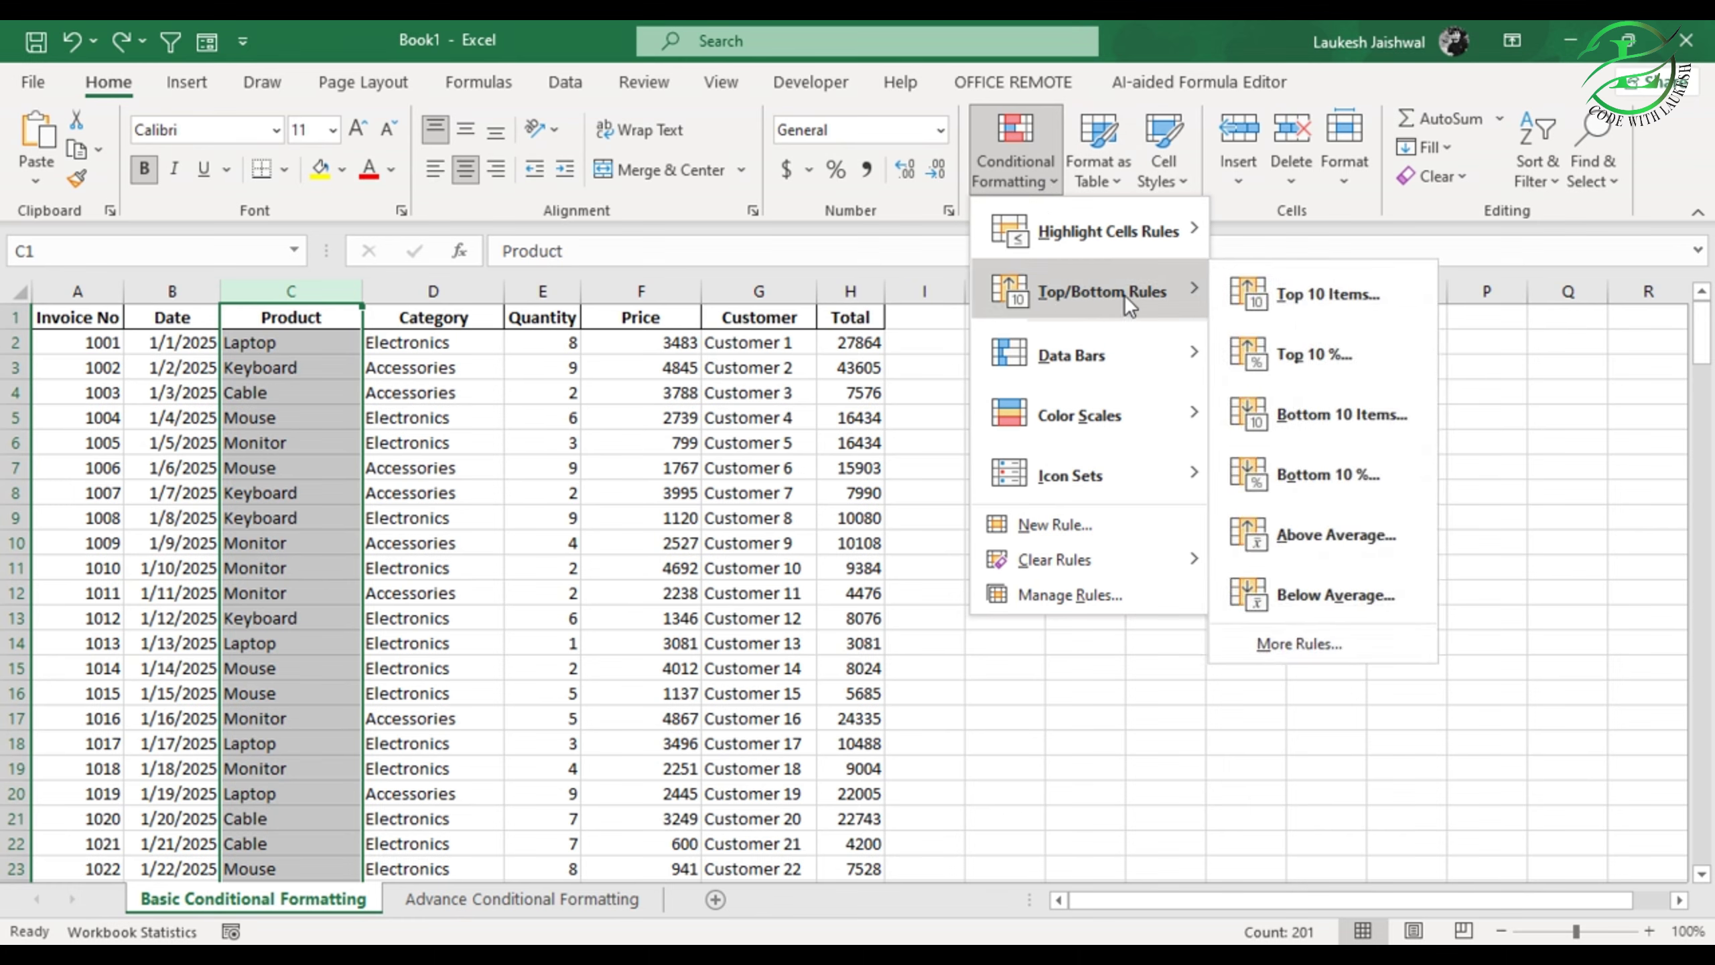
mouse_move(1143, 240)
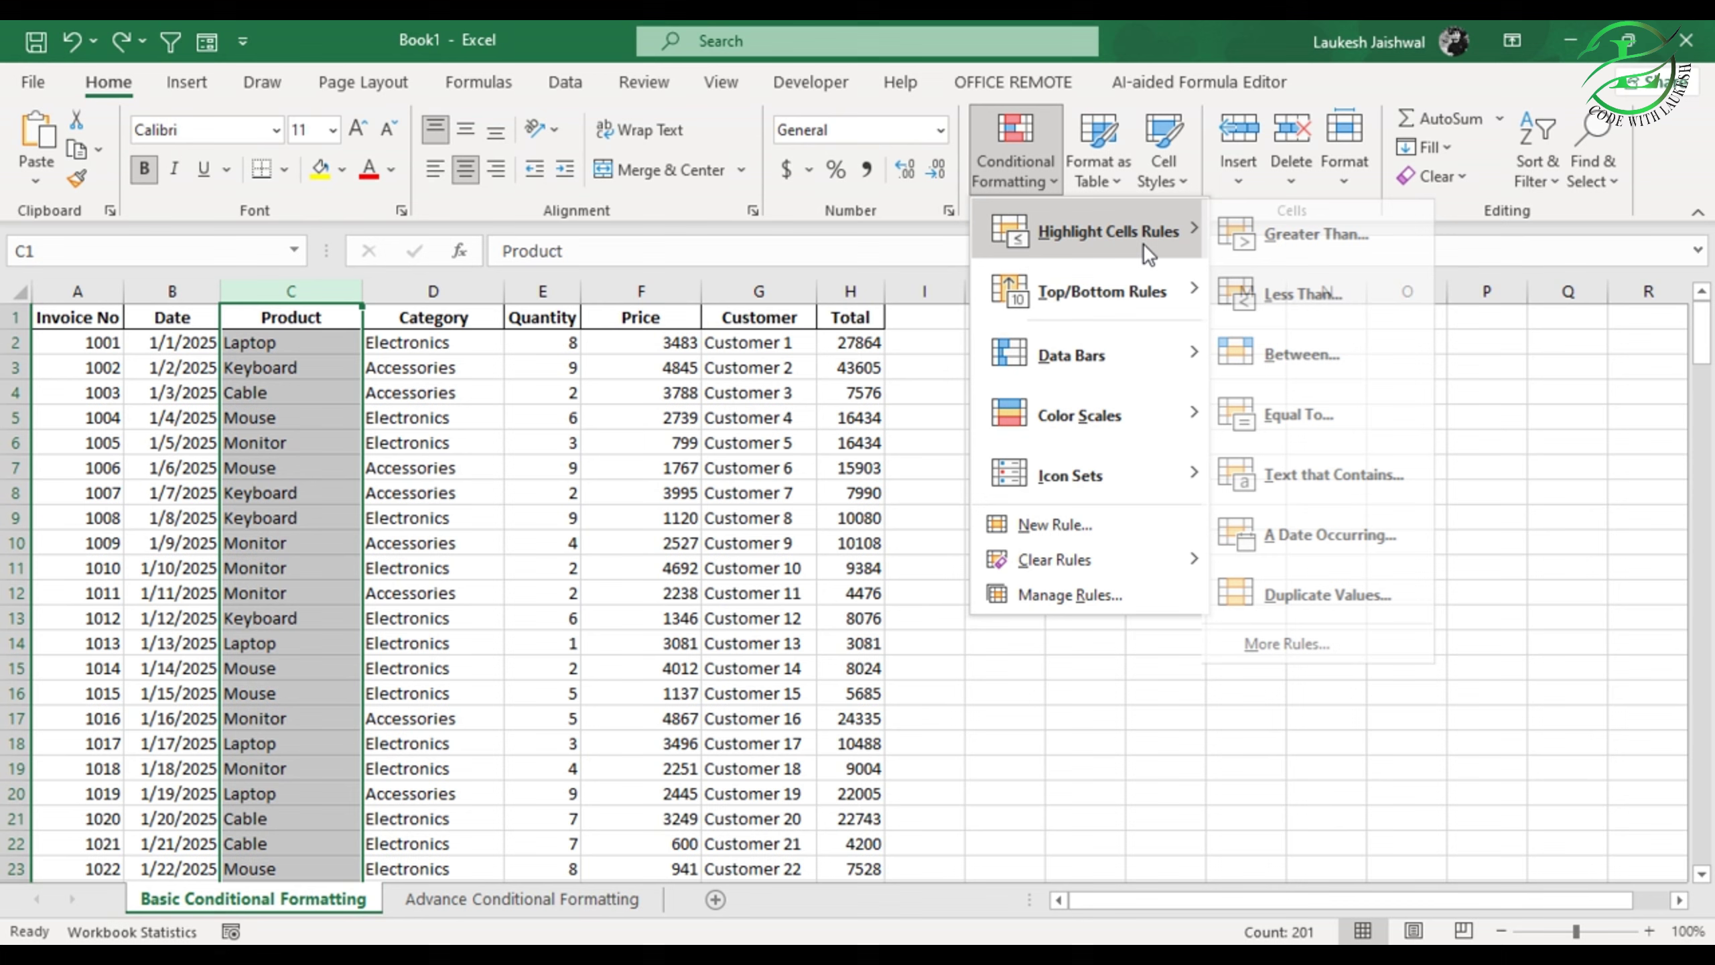
click(1320, 481)
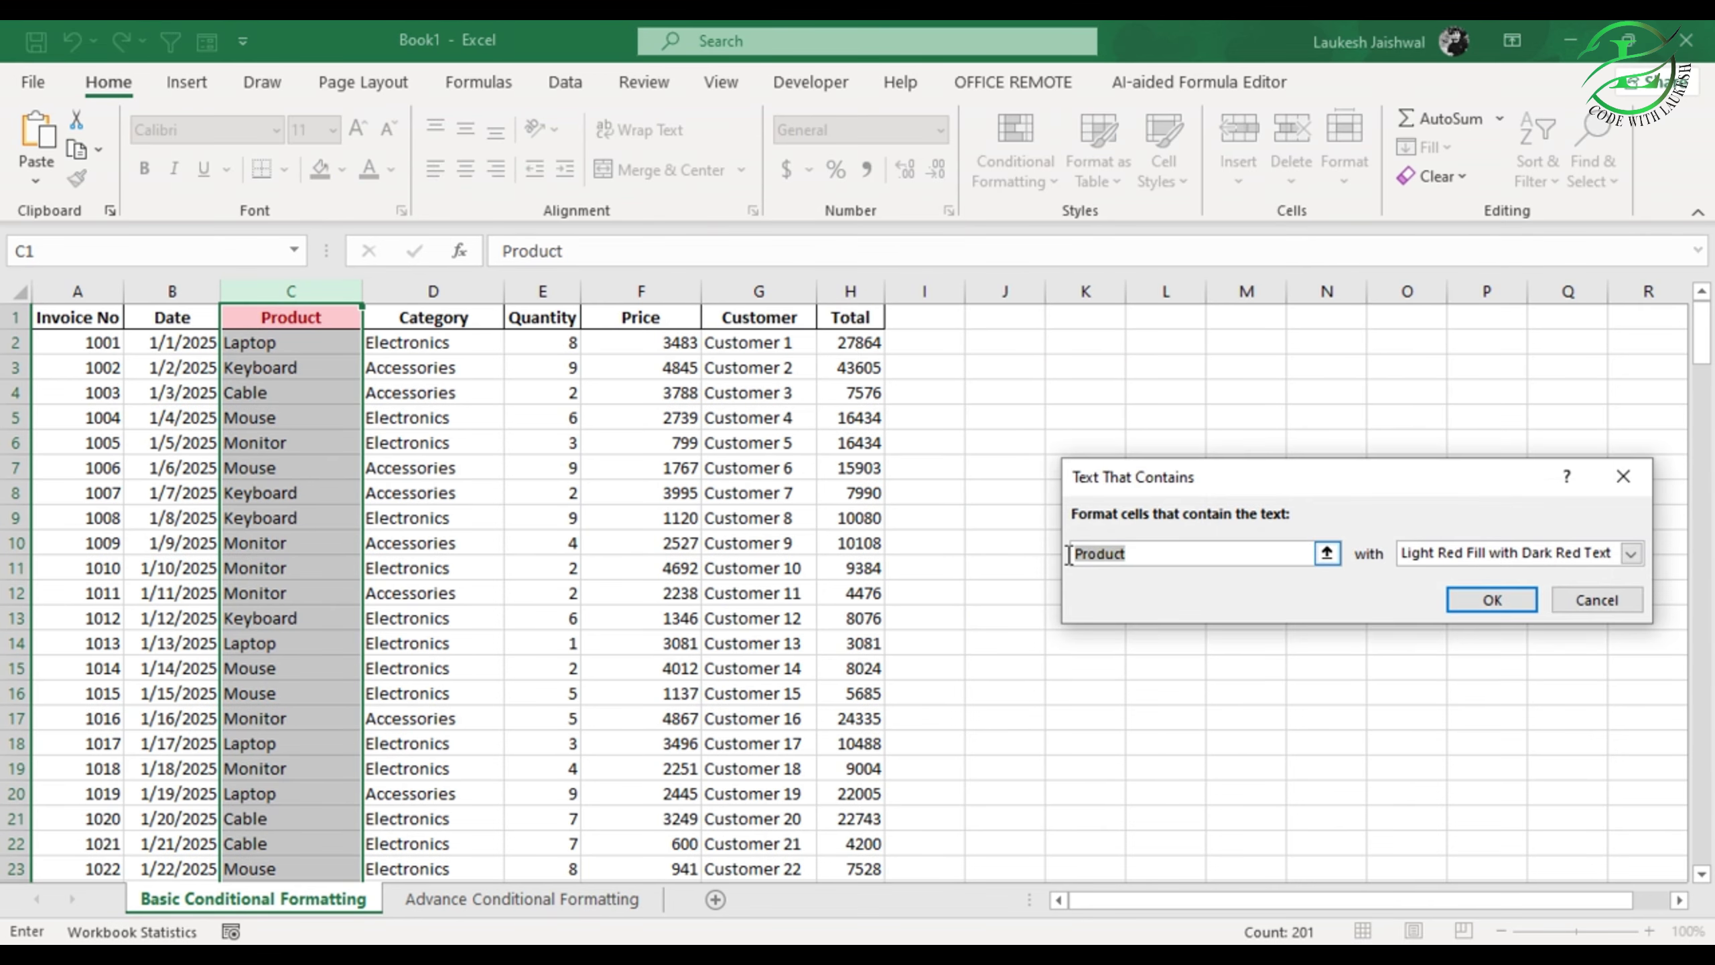
key(BackSpace)
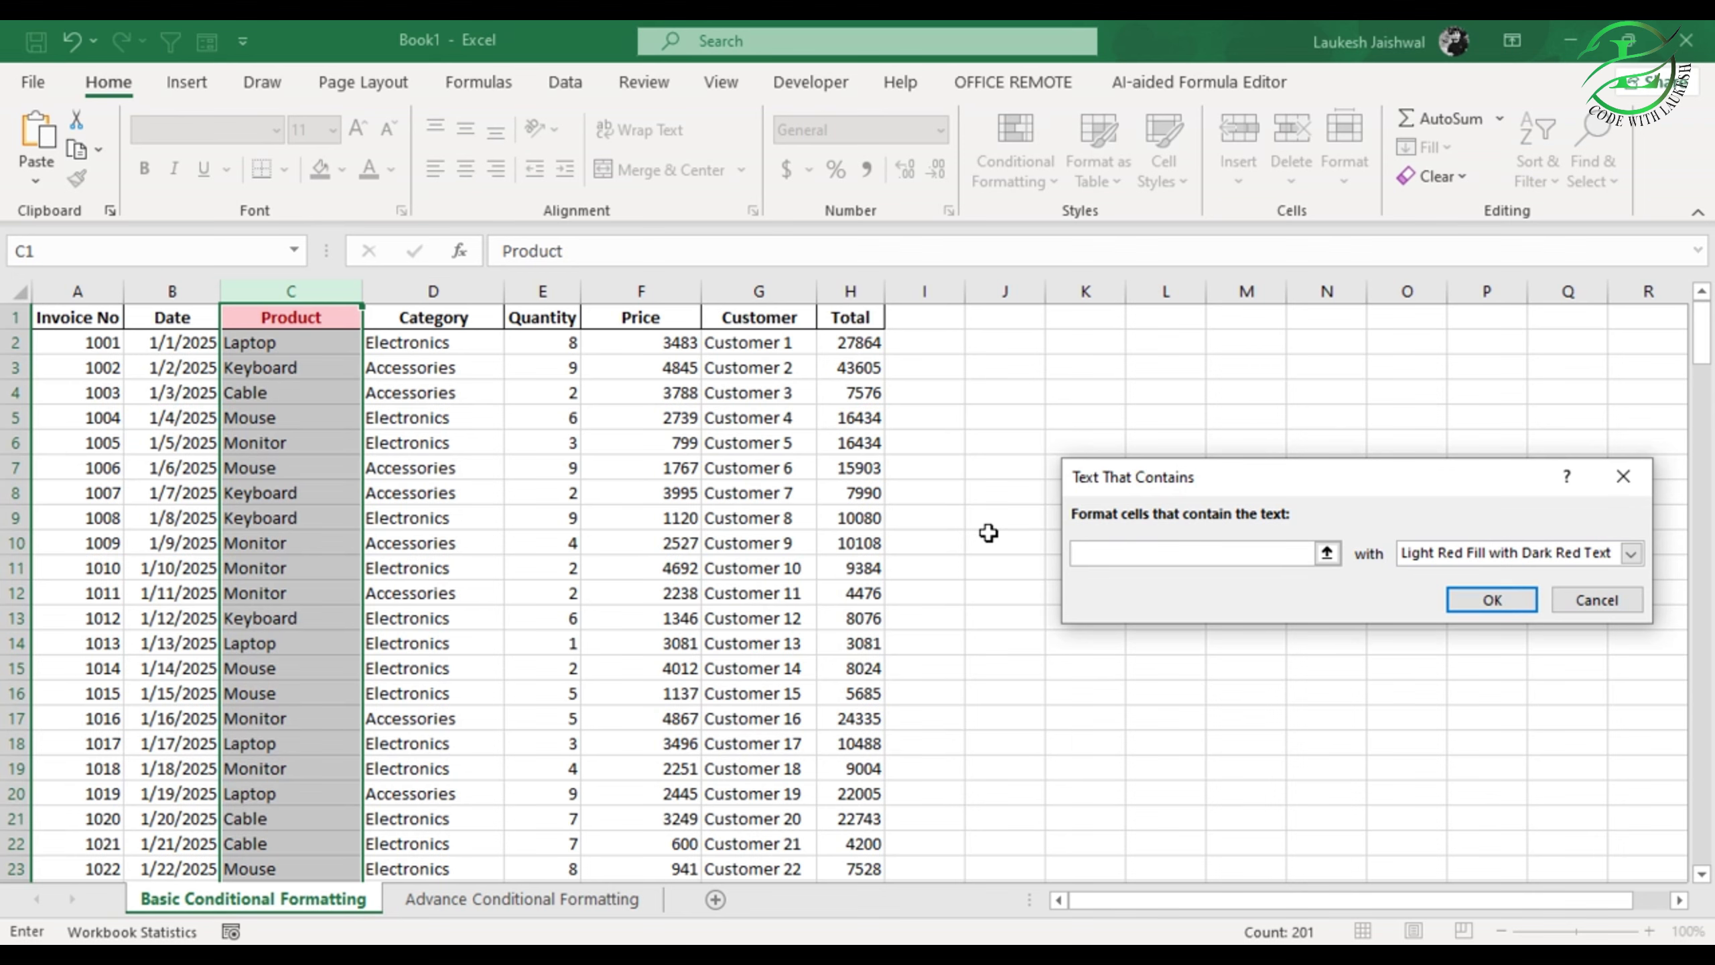
text(laptop)
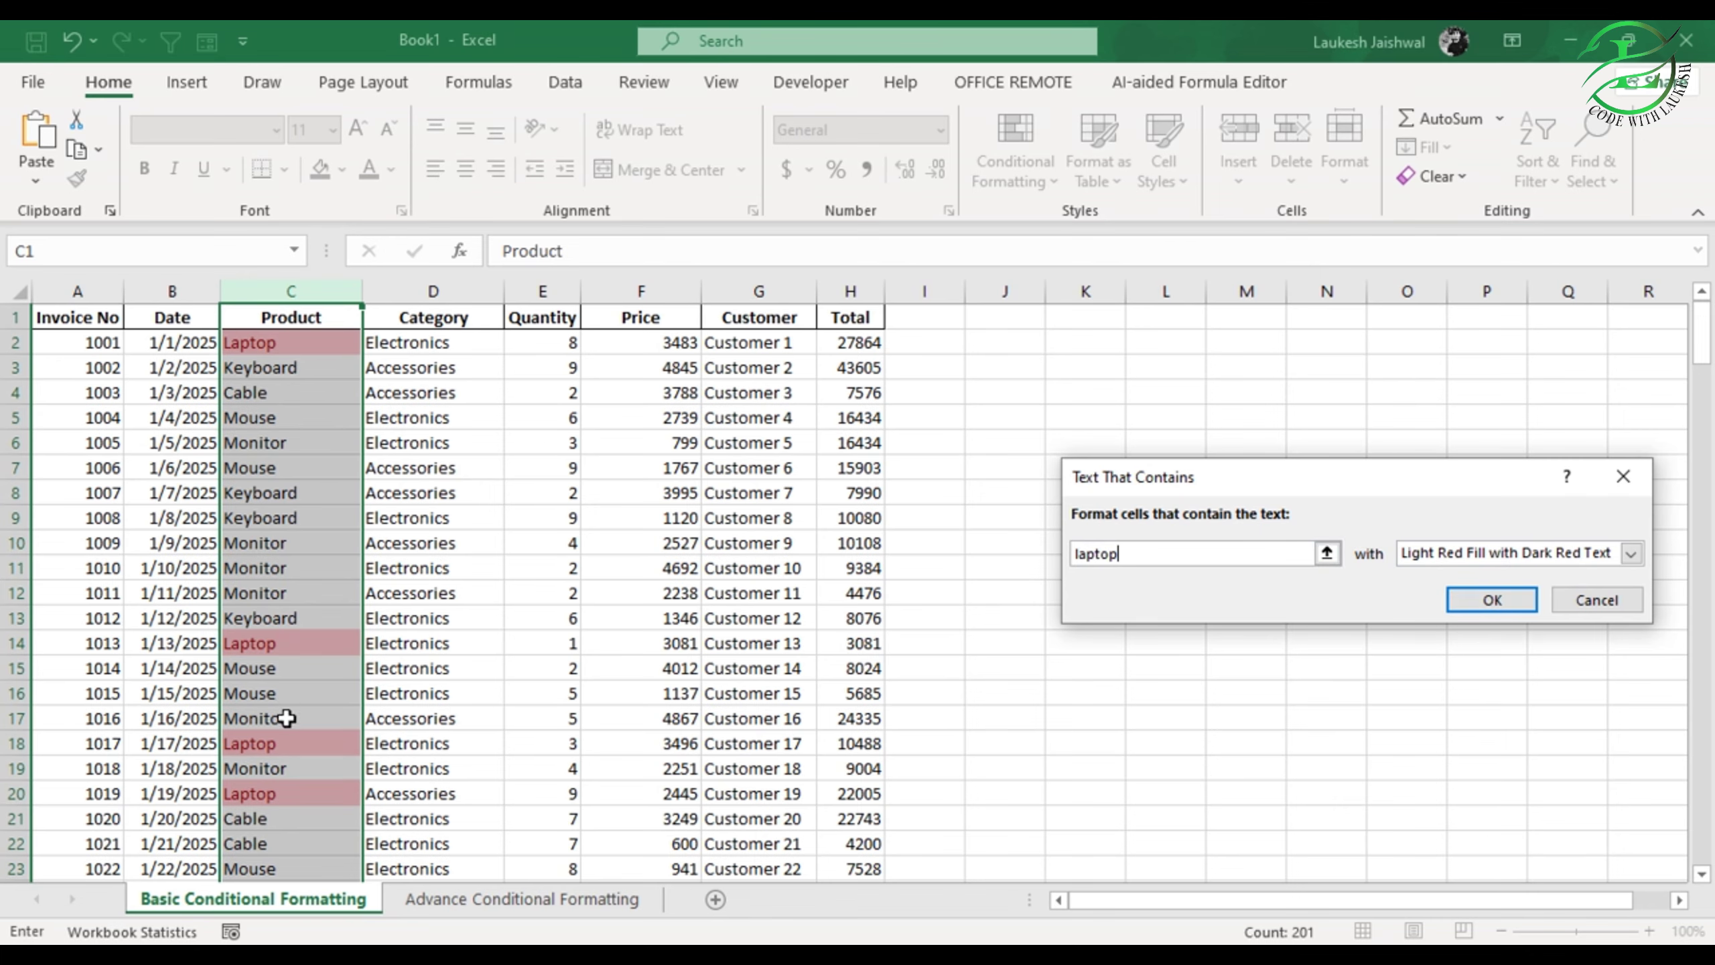
scroll(286, 718, down, 18)
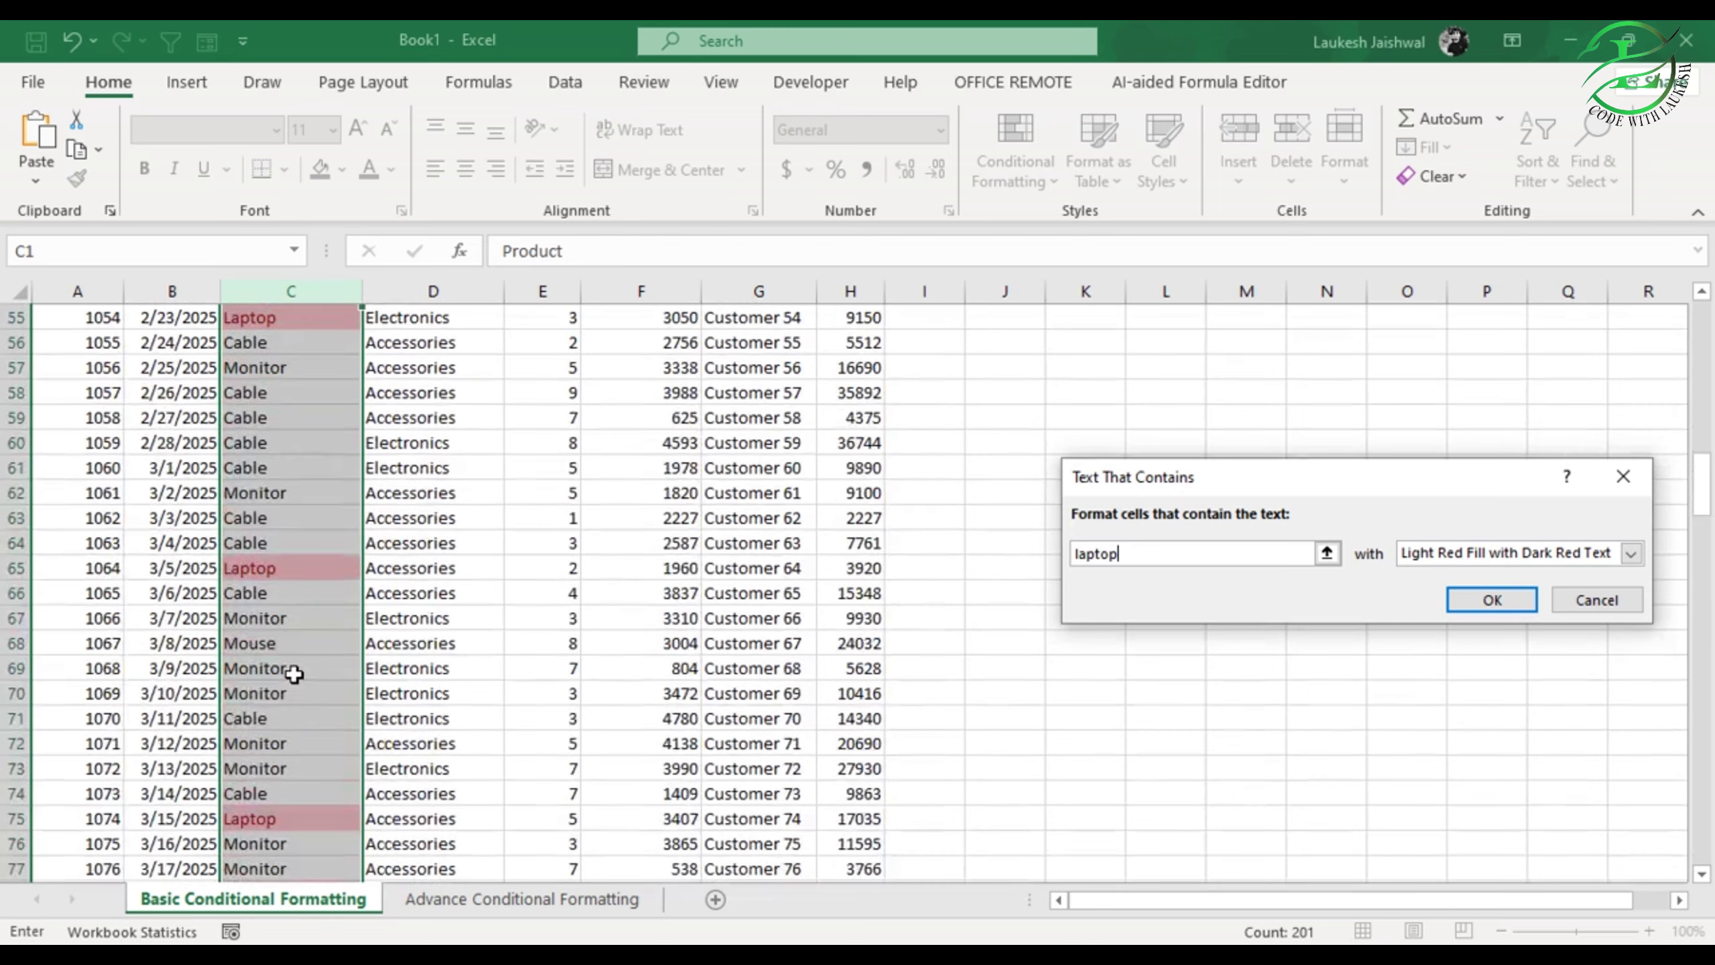
scroll(294, 673, down, 15)
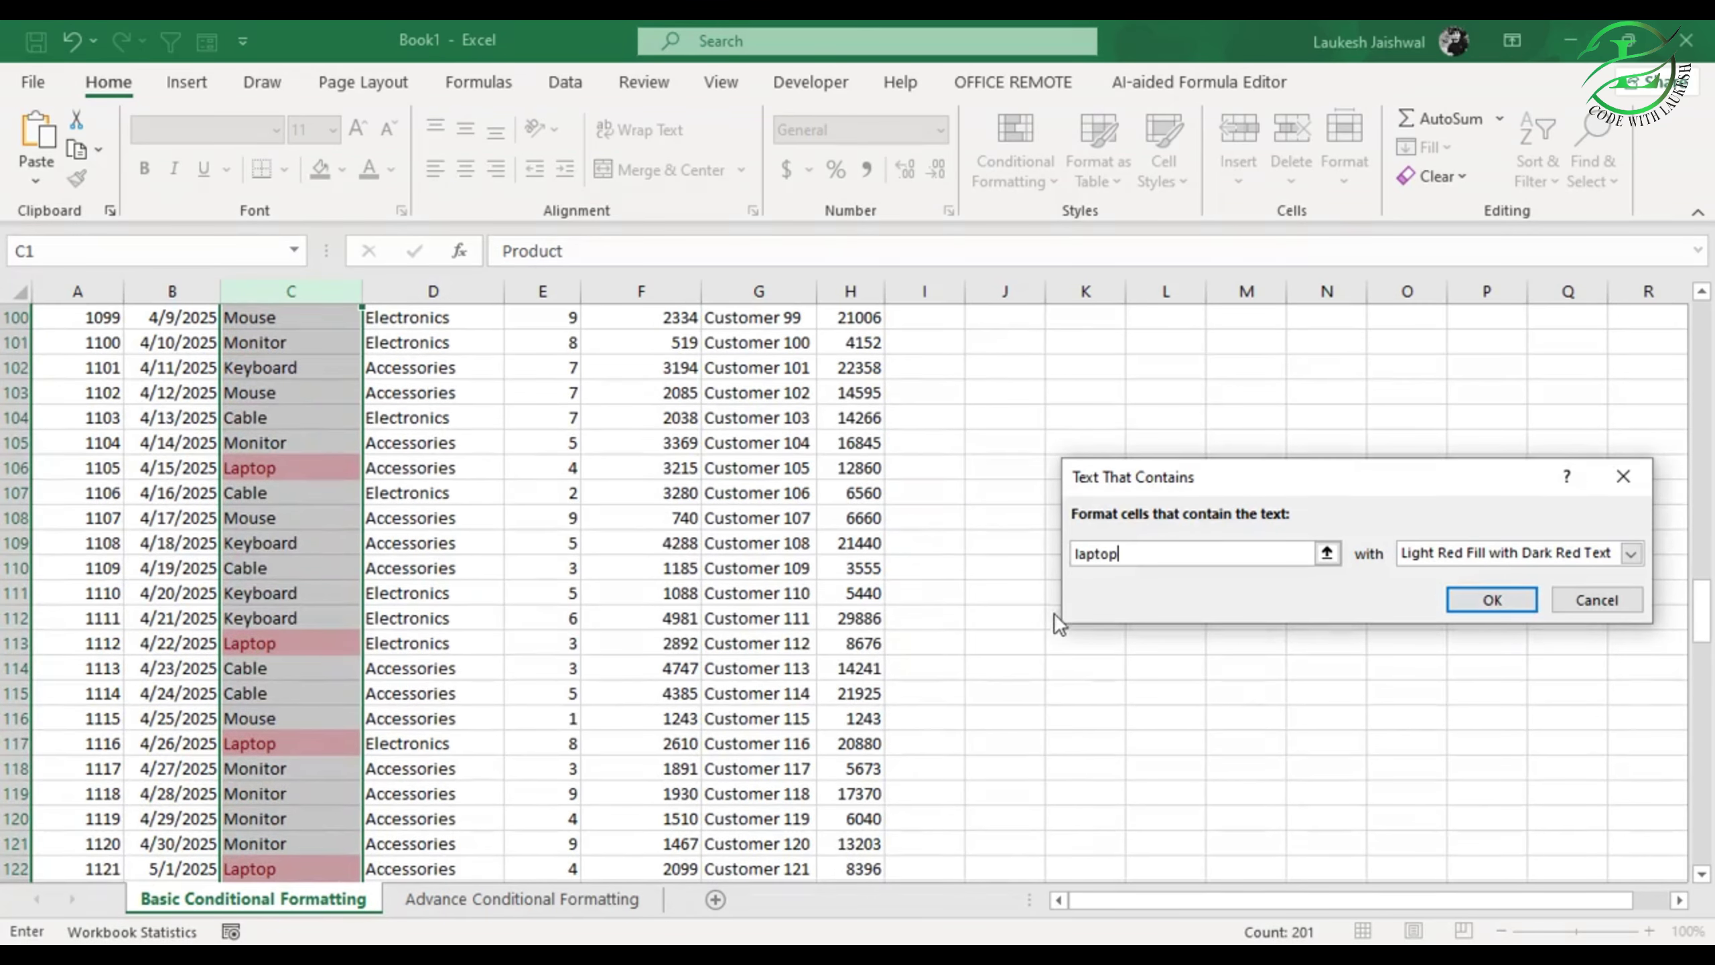
Step: Preview the Text That Contains rule on the Product column with the partial texts k, m and mou
drag(1141, 552, 944, 549)
key(BackSpace)
text(k)
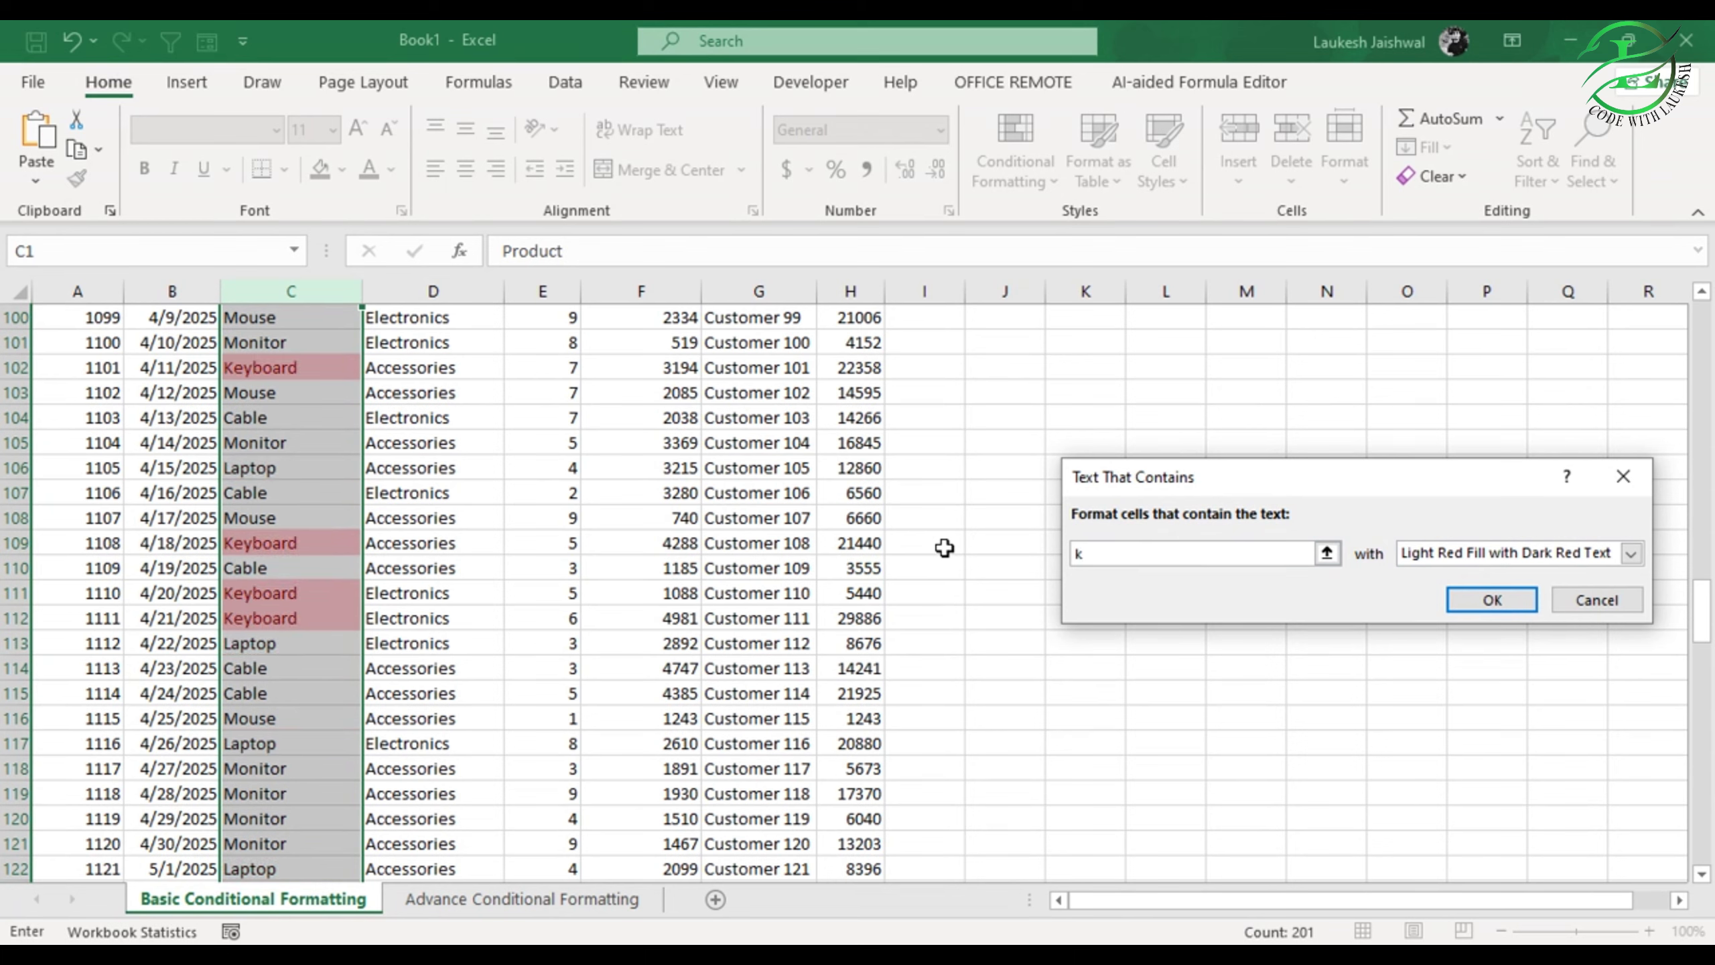
text(em)
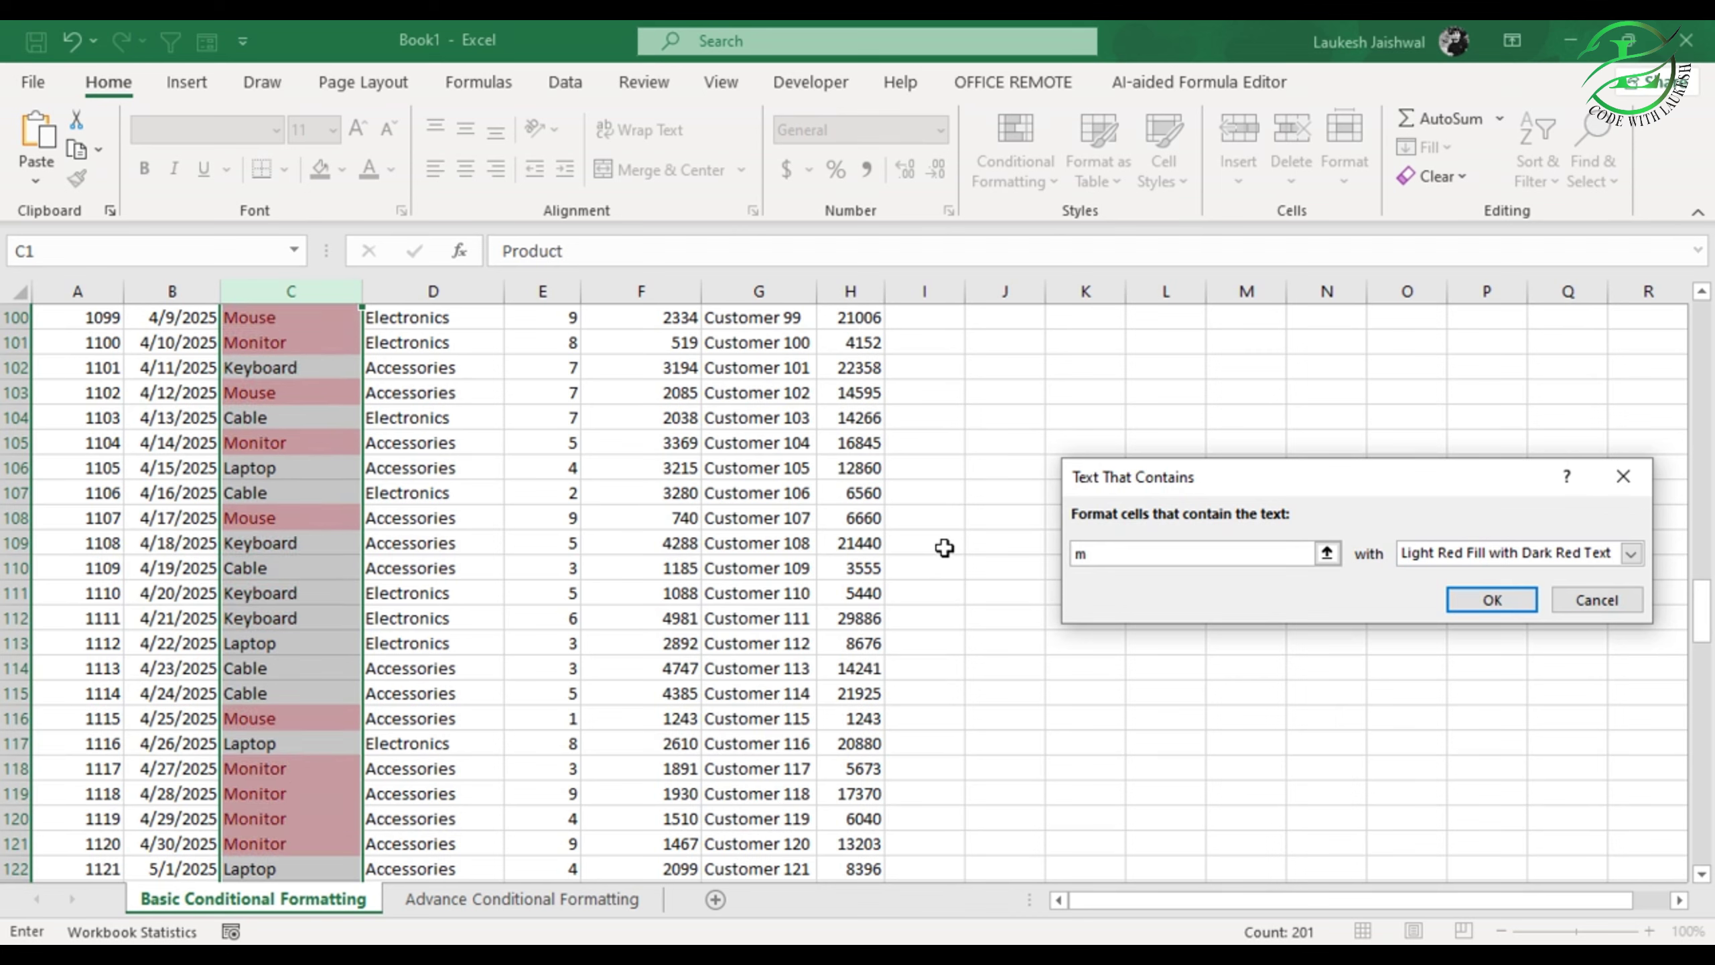
text(ou)
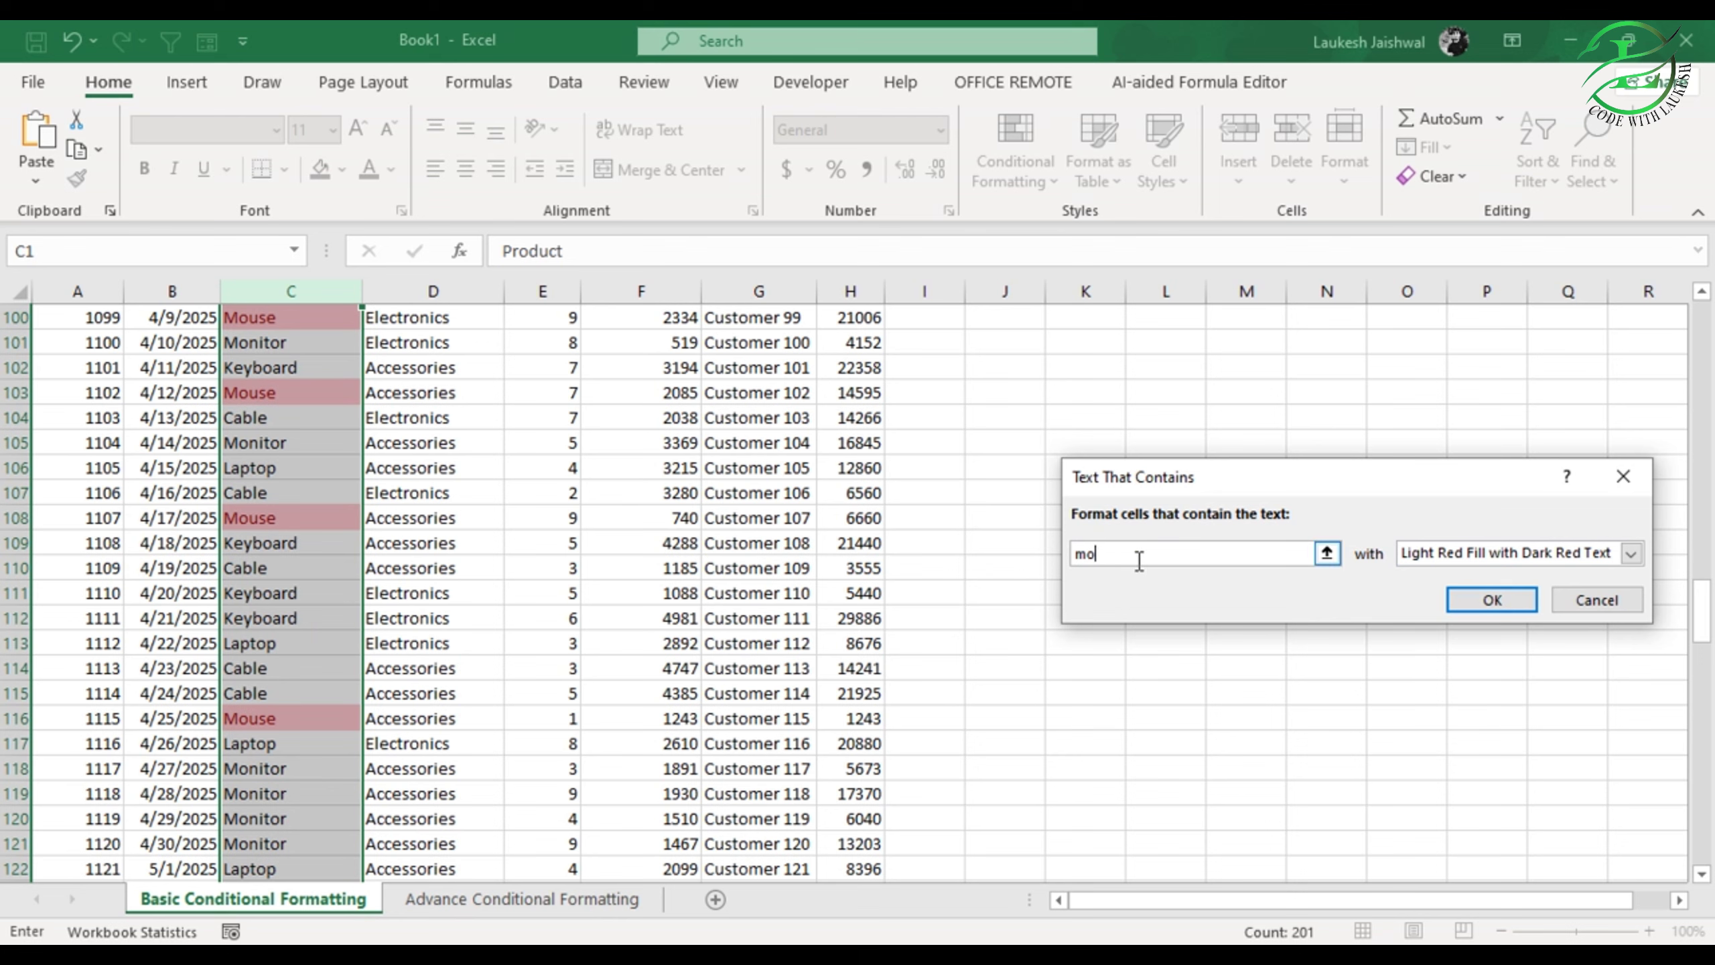
Step: Set the Text That Contains rule's text to c, check the preview through all rows, and cancel the rule
key(BackSpace)
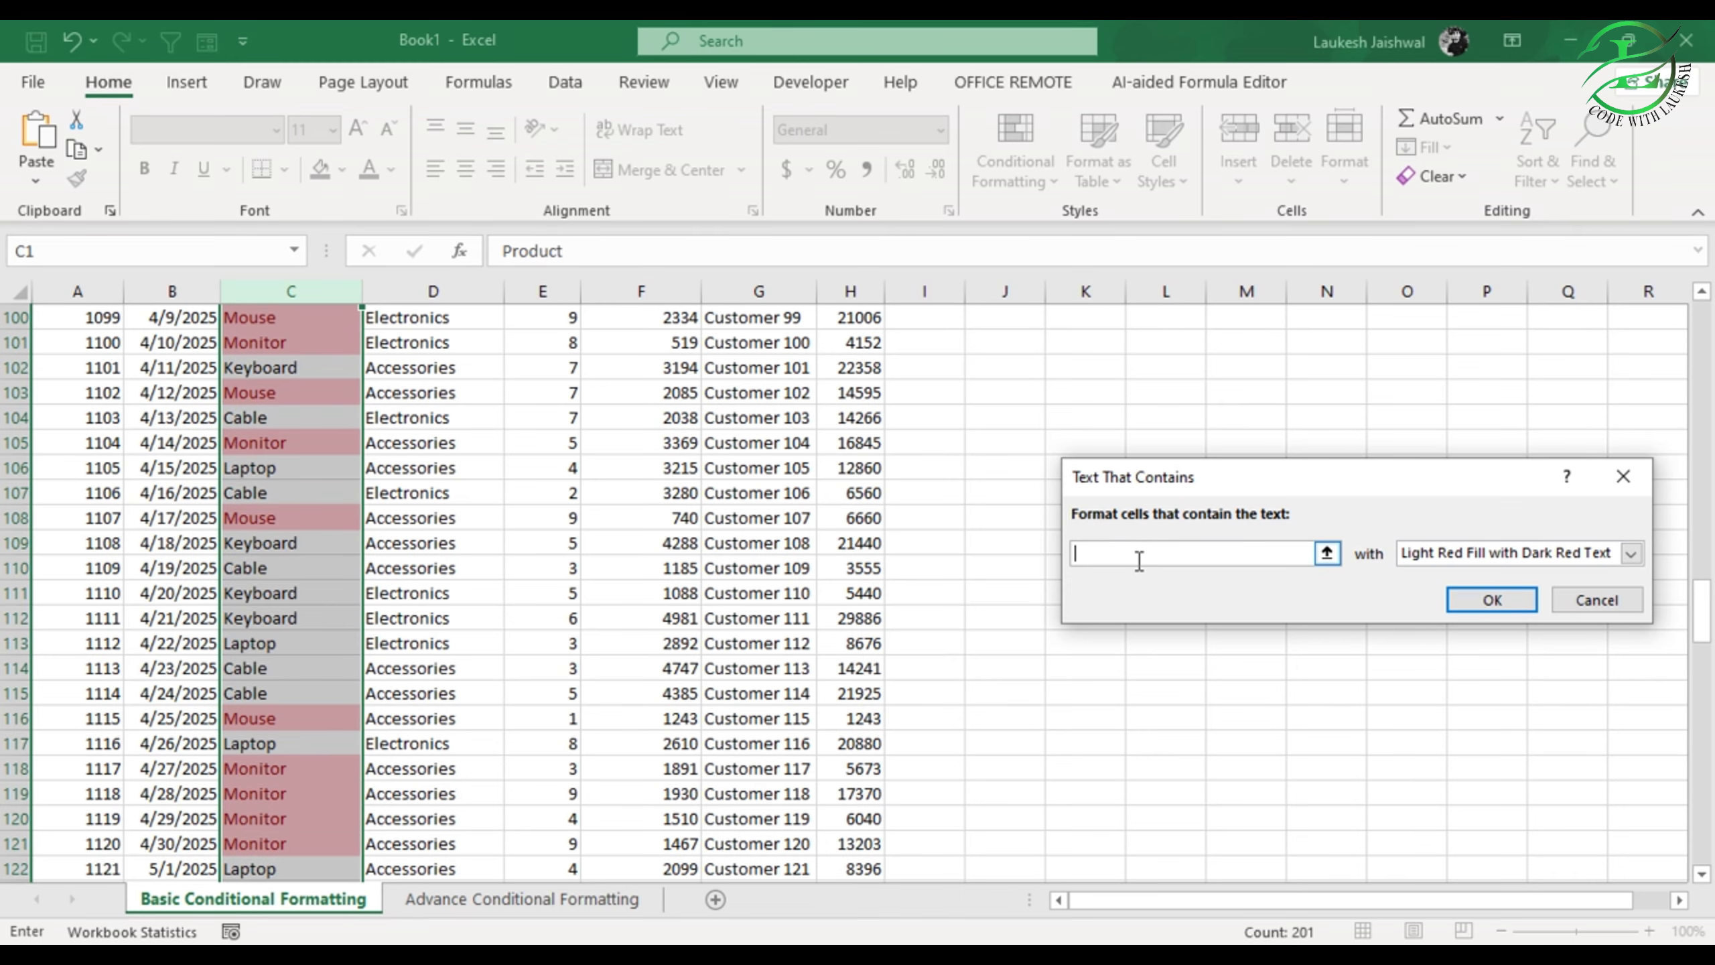
text(c)
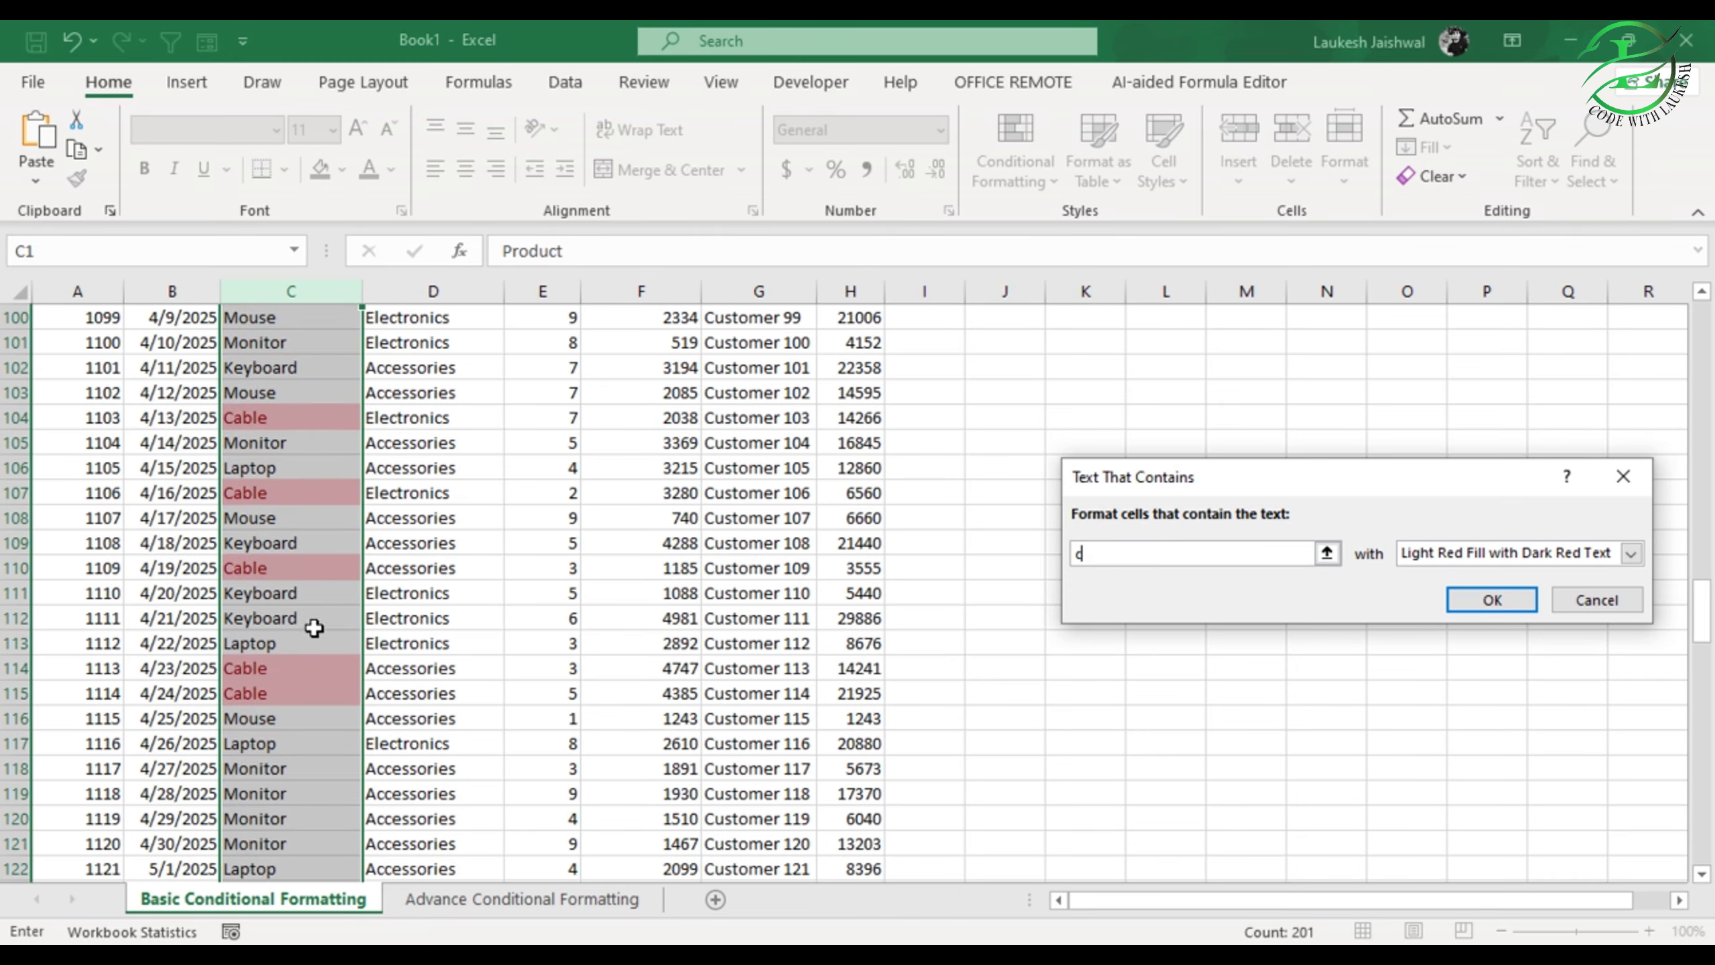
scroll(301, 706, down, 4)
scroll(302, 705, down, 20)
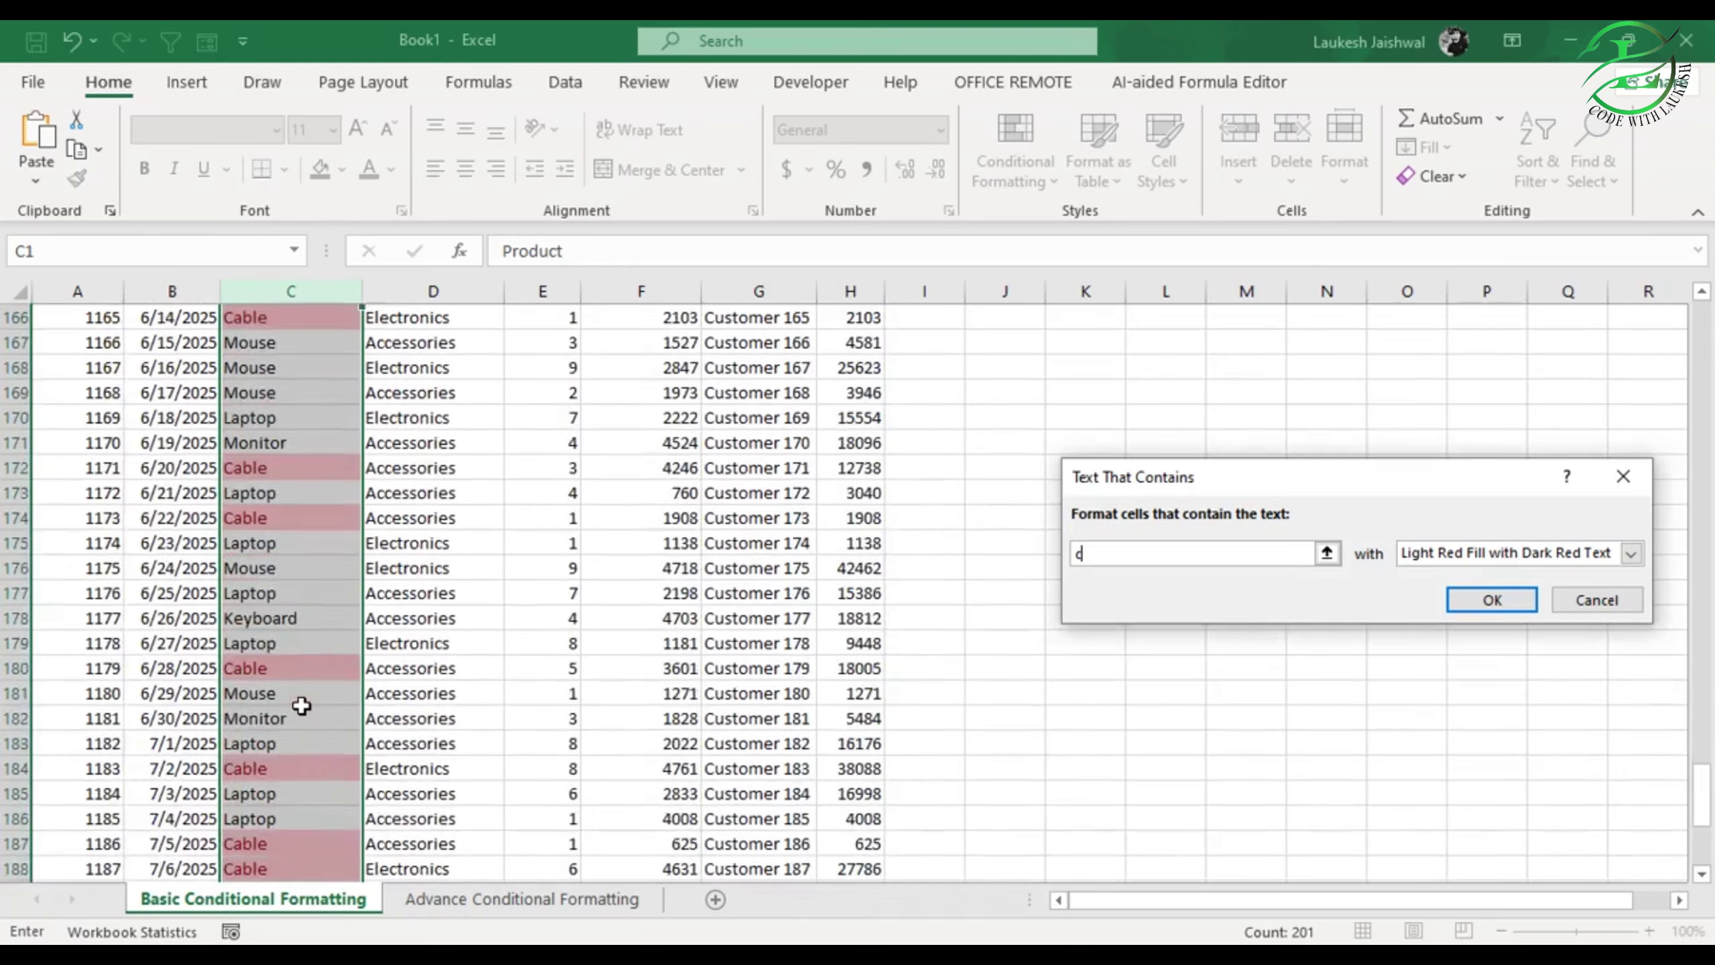
scroll(301, 706, down, 5)
scroll(302, 706, up, 7)
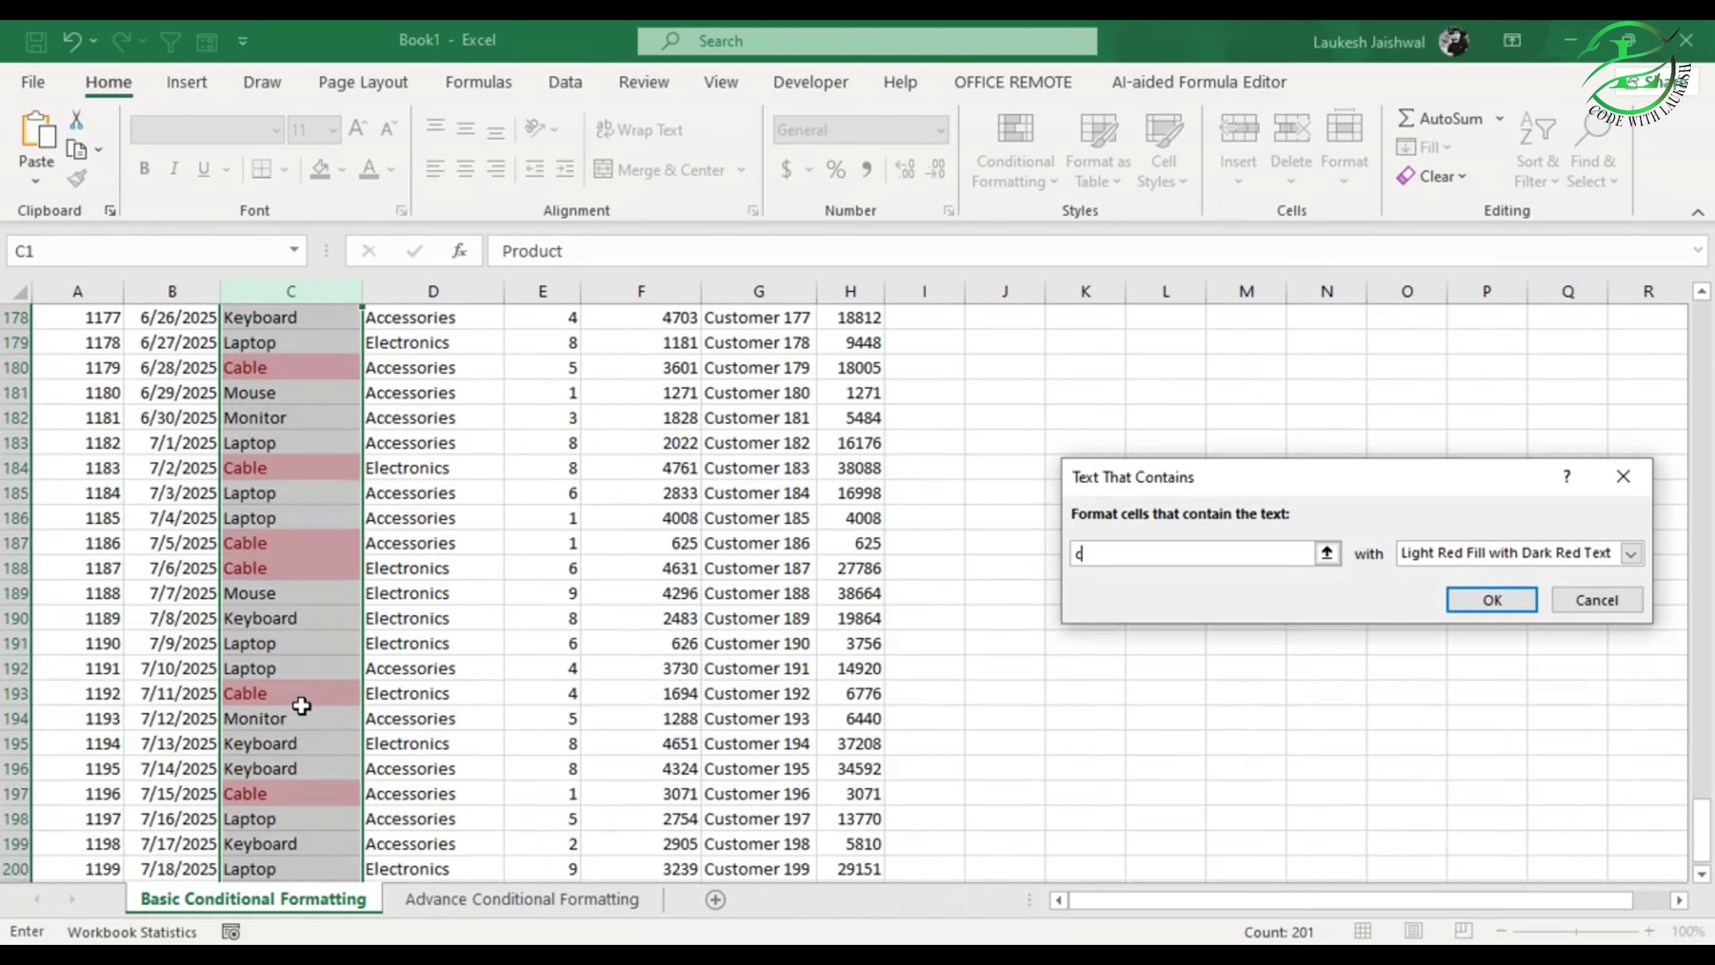
scroll(302, 706, up, 20)
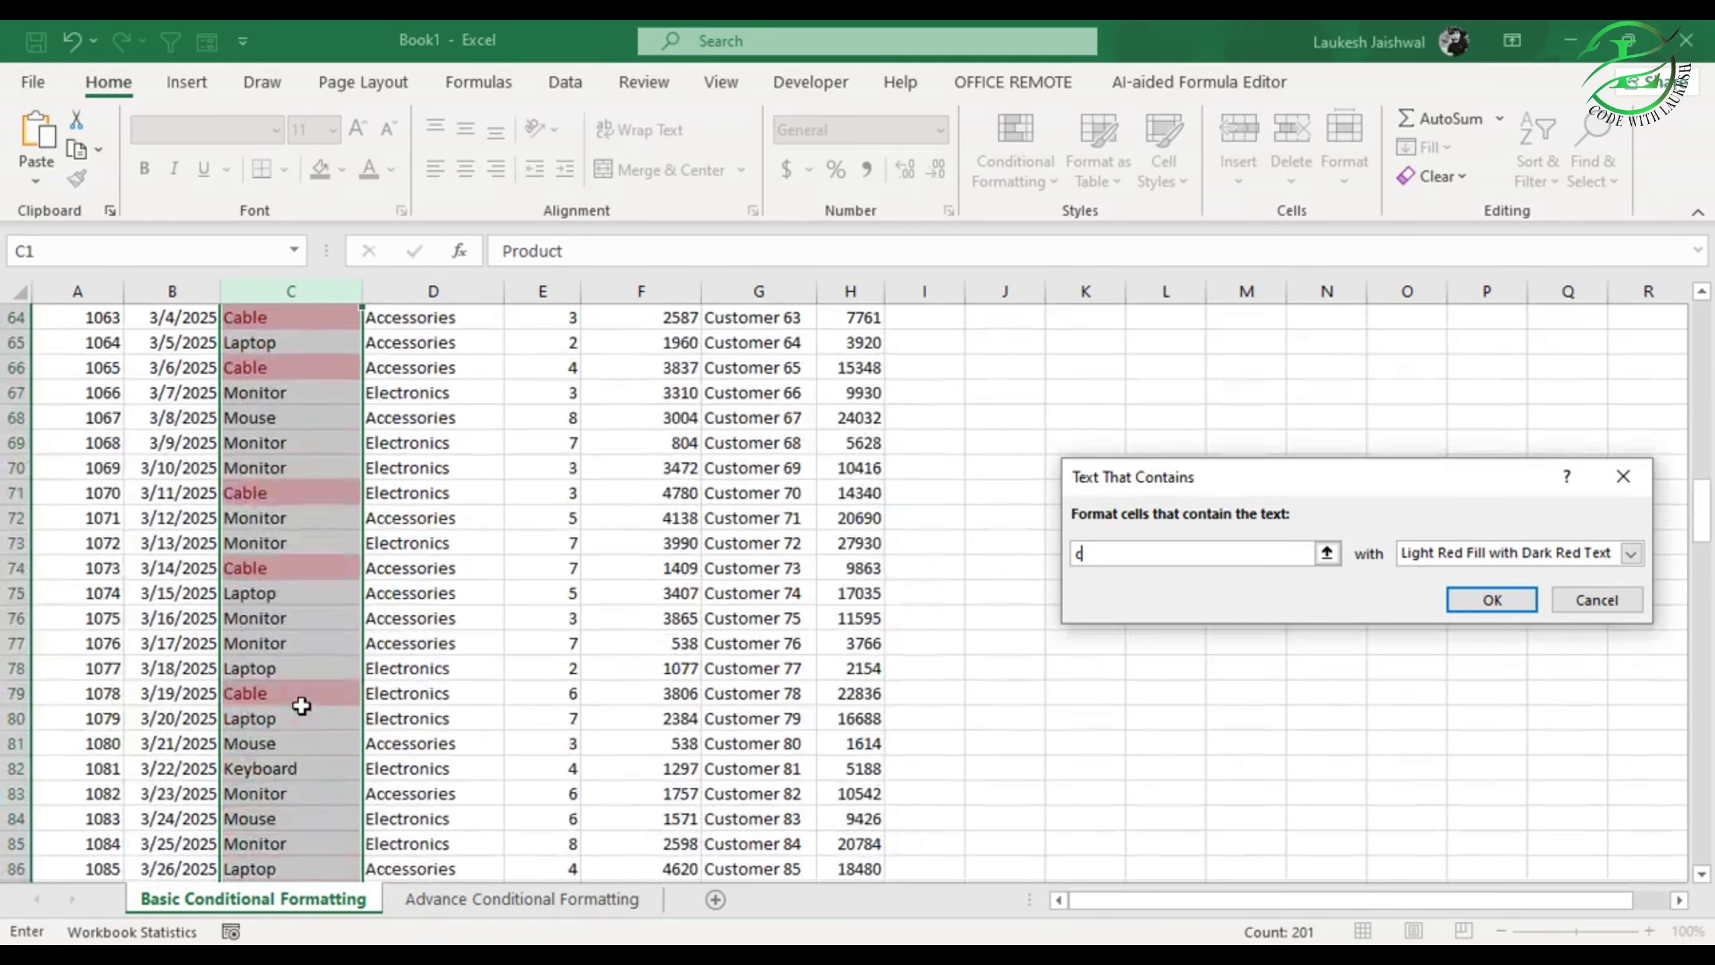
scroll(302, 706, up, 20)
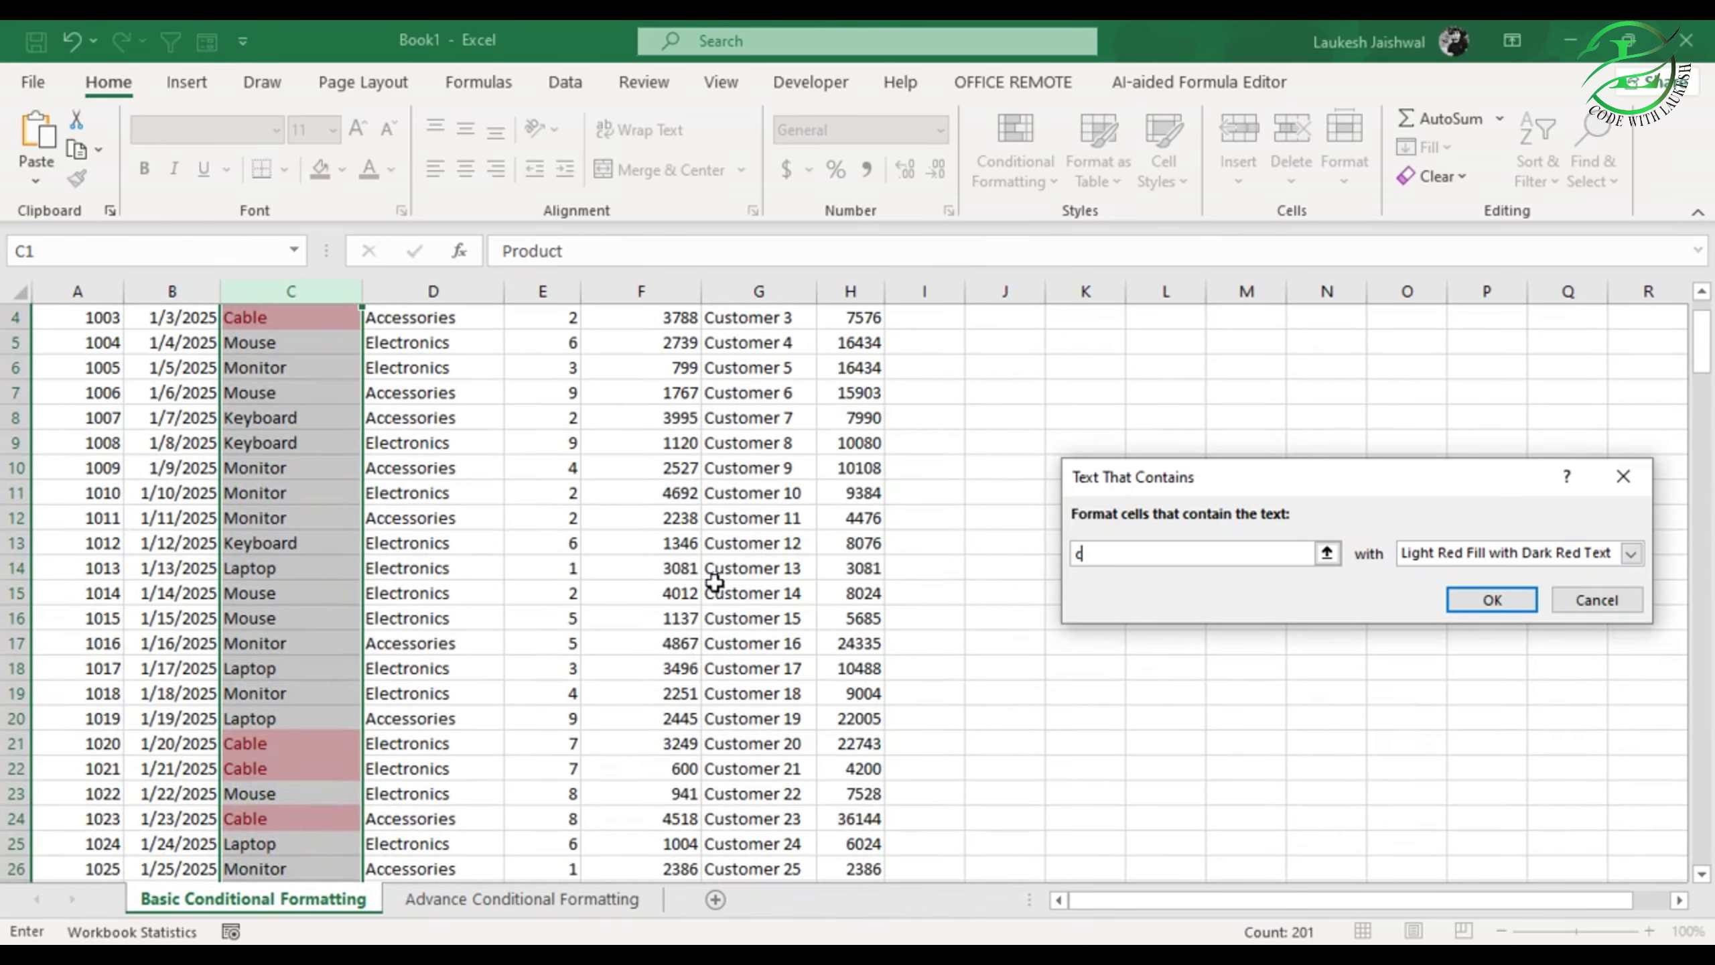
scroll(341, 601, up, 1)
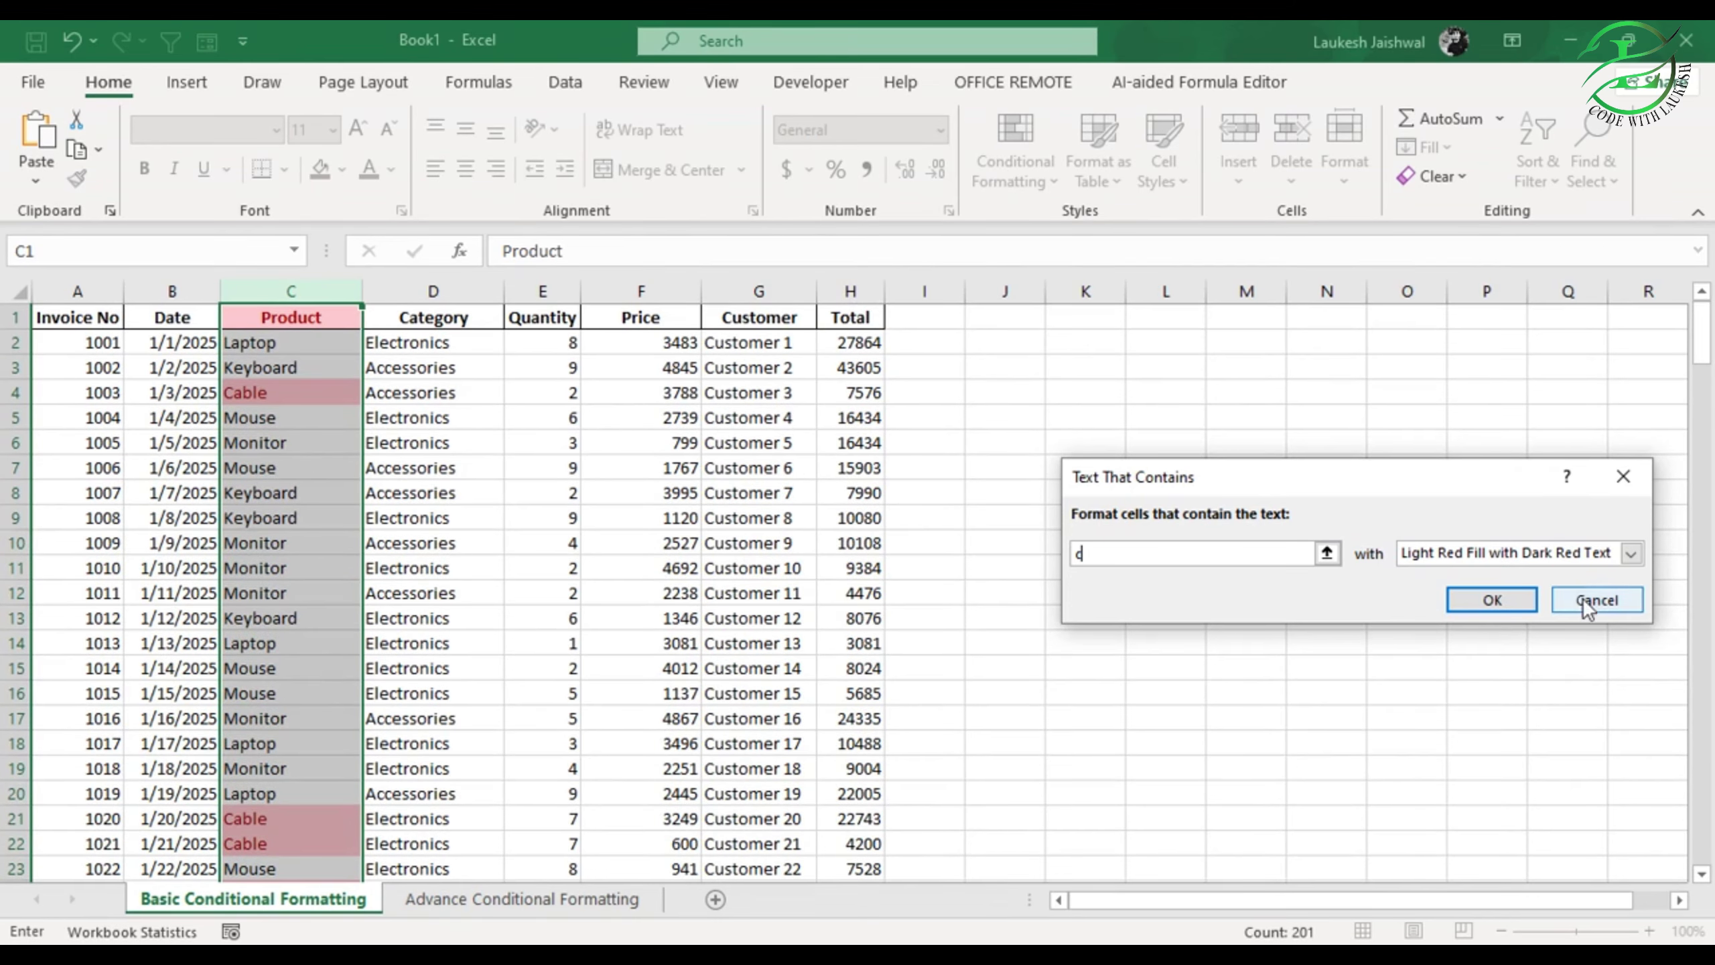
click(1603, 601)
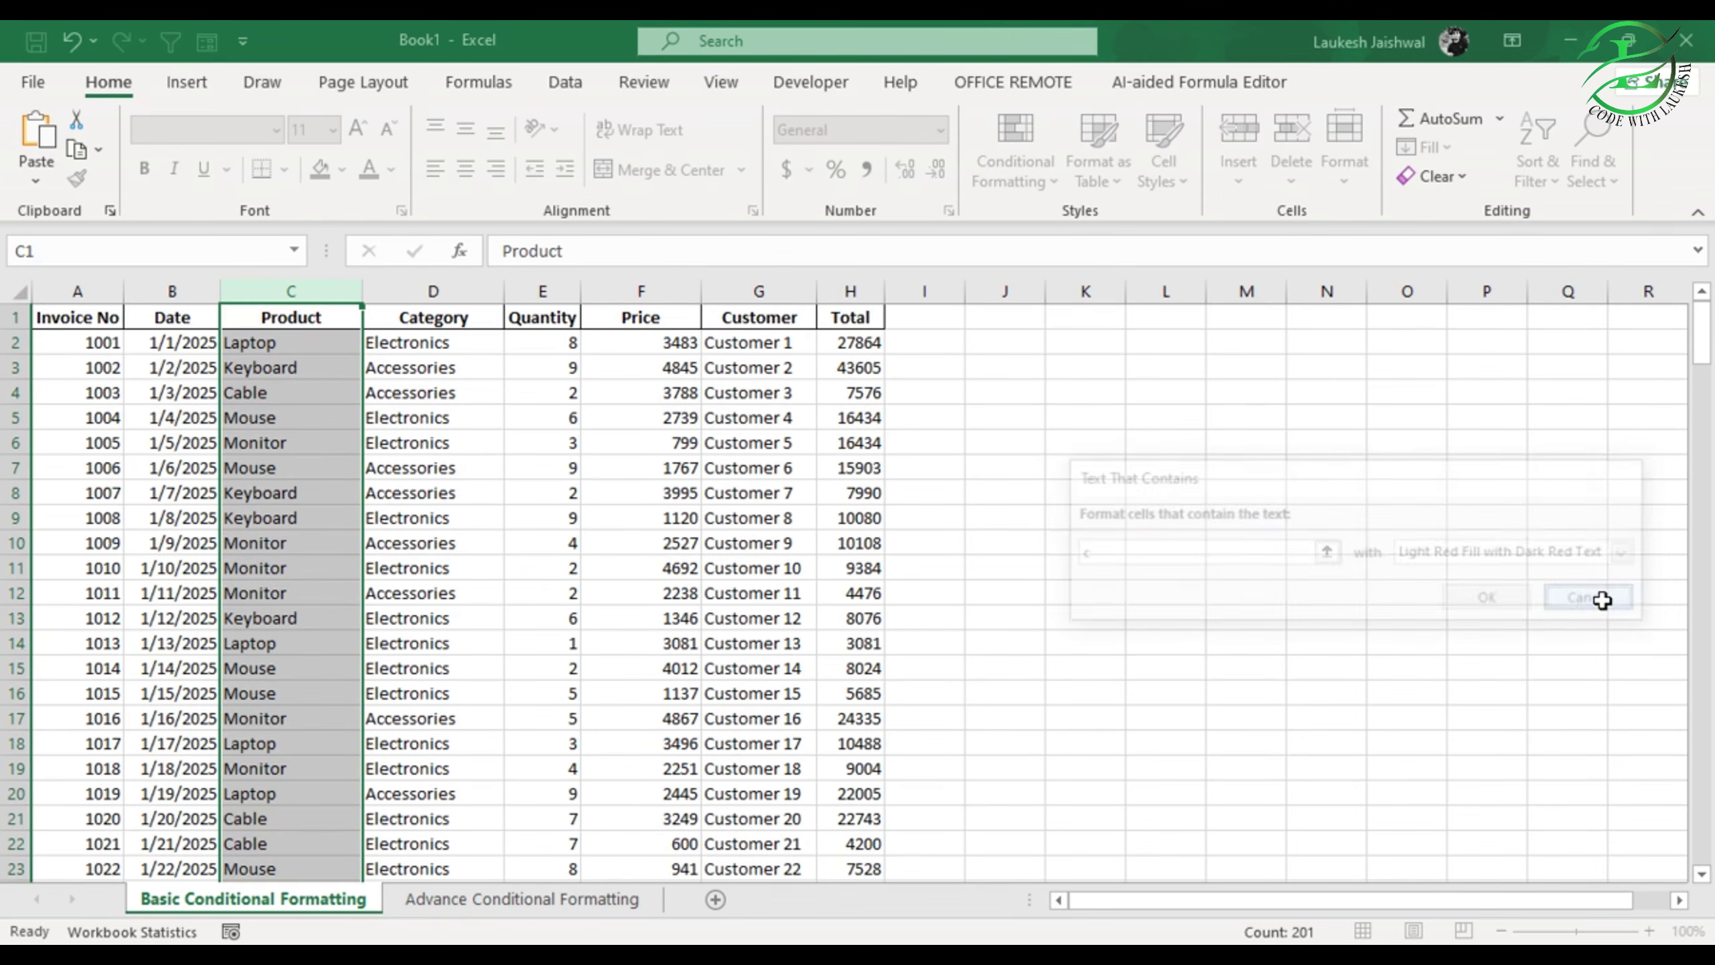
click(1025, 180)
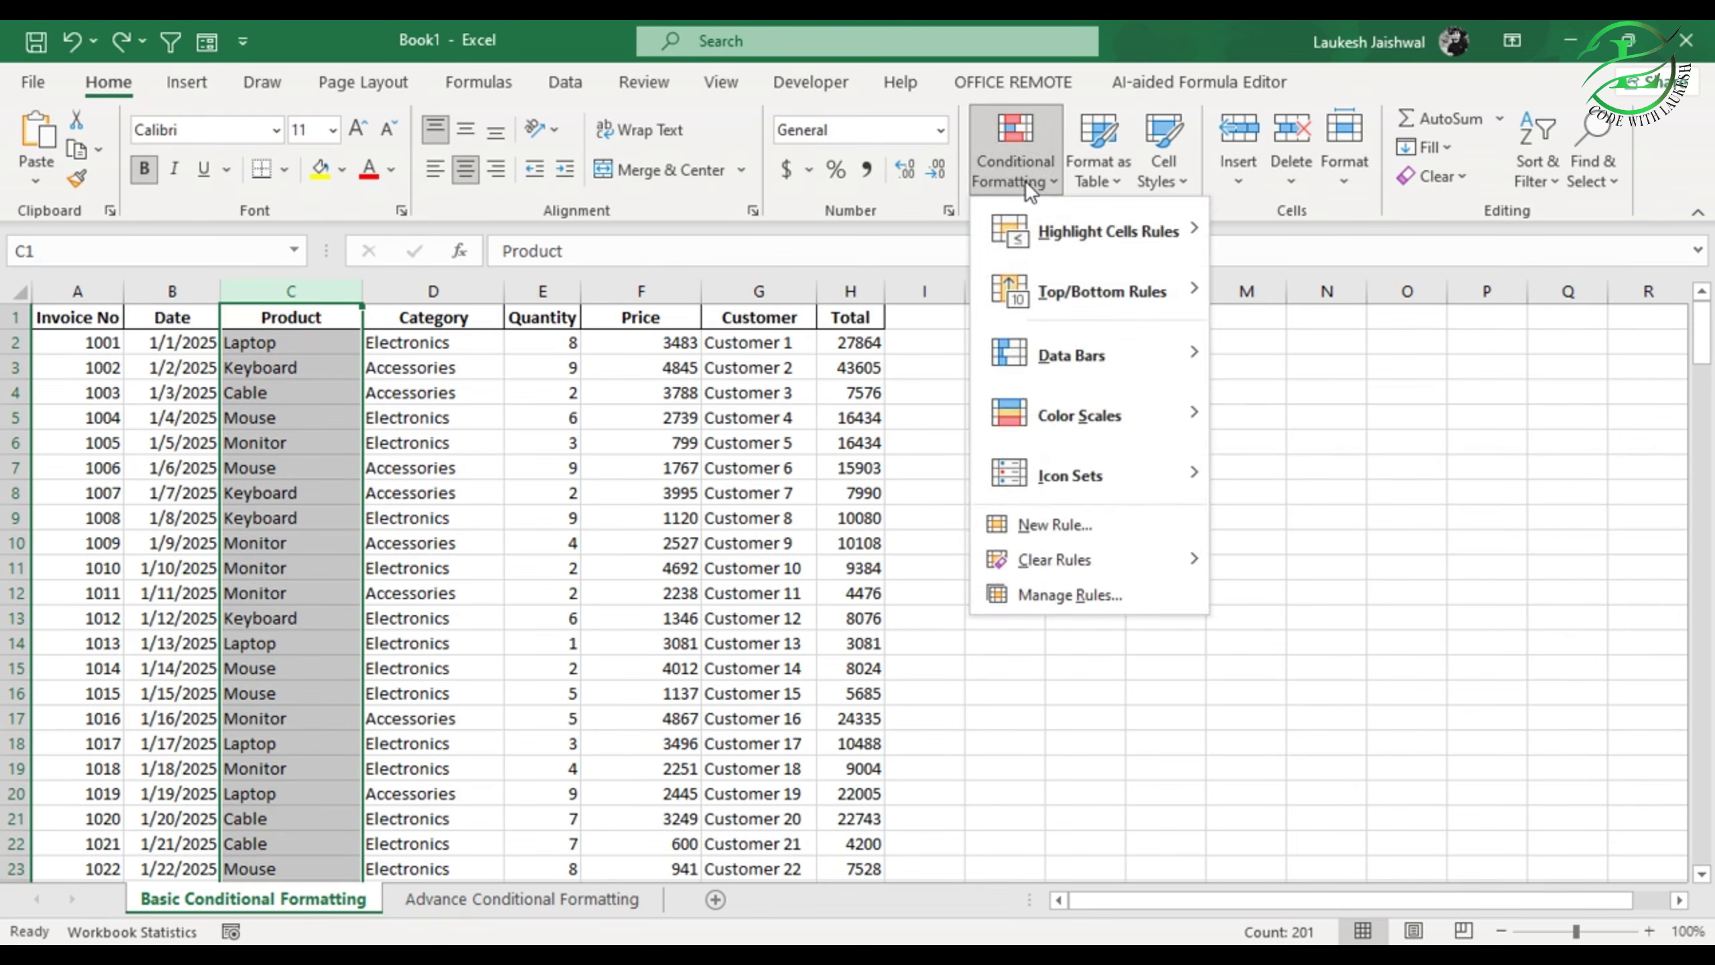
mouse_move(1129, 229)
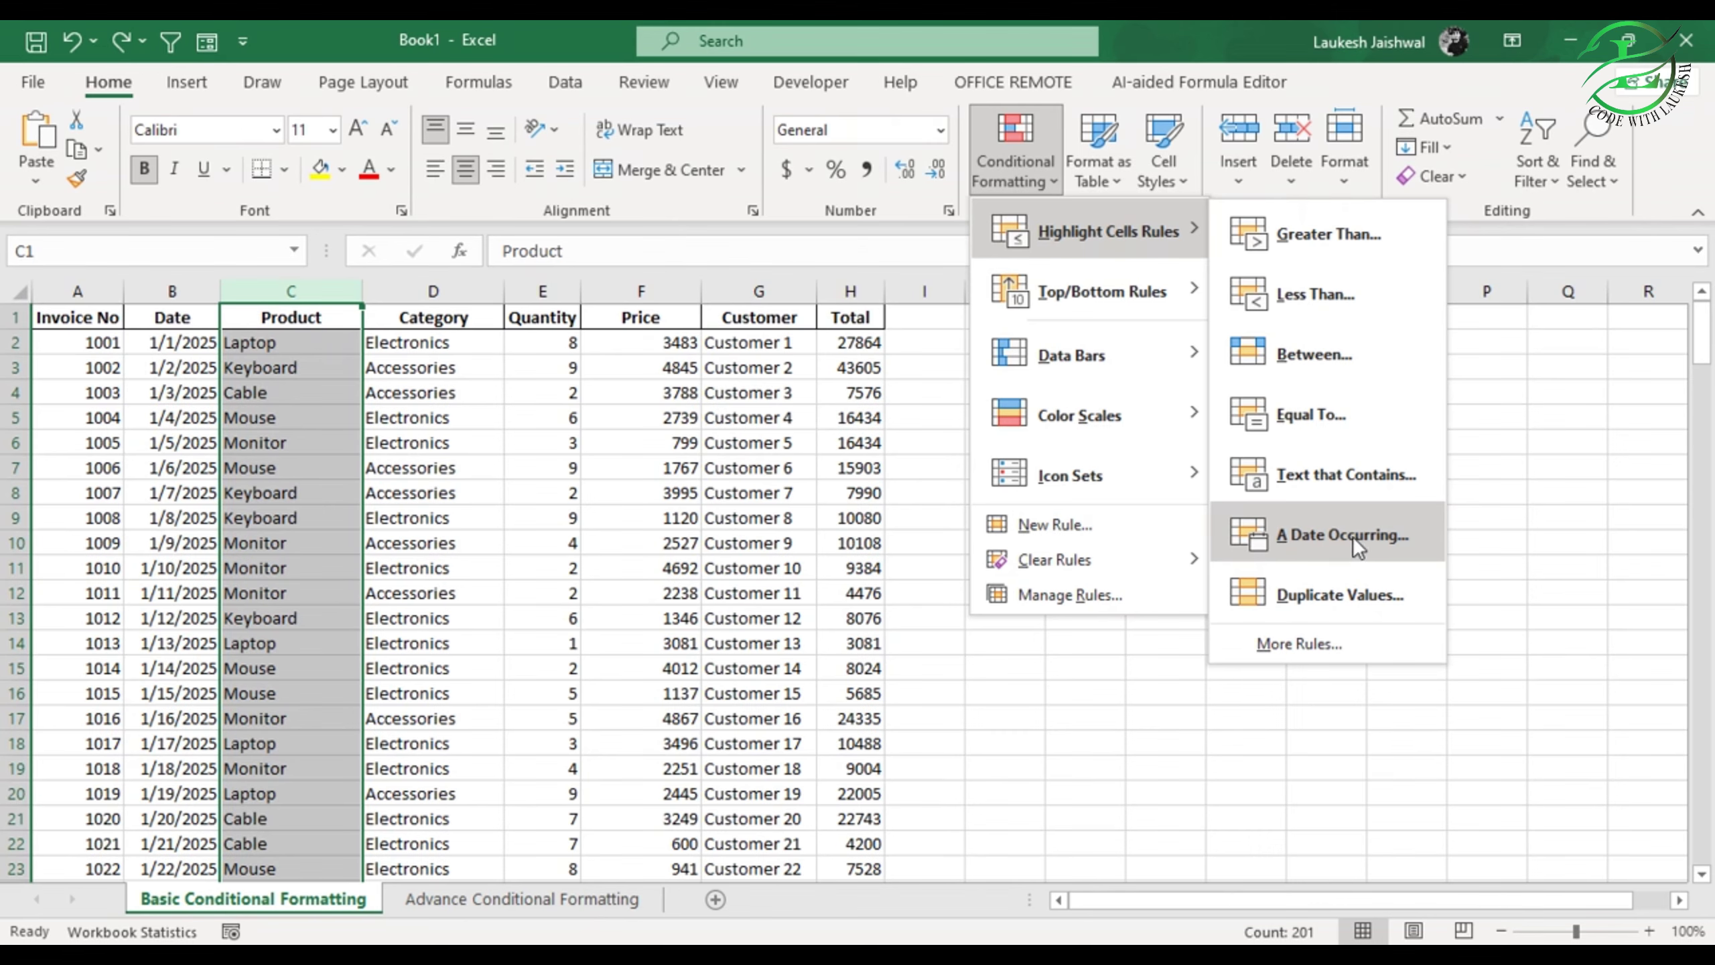
key(Escape)
key(Escape)
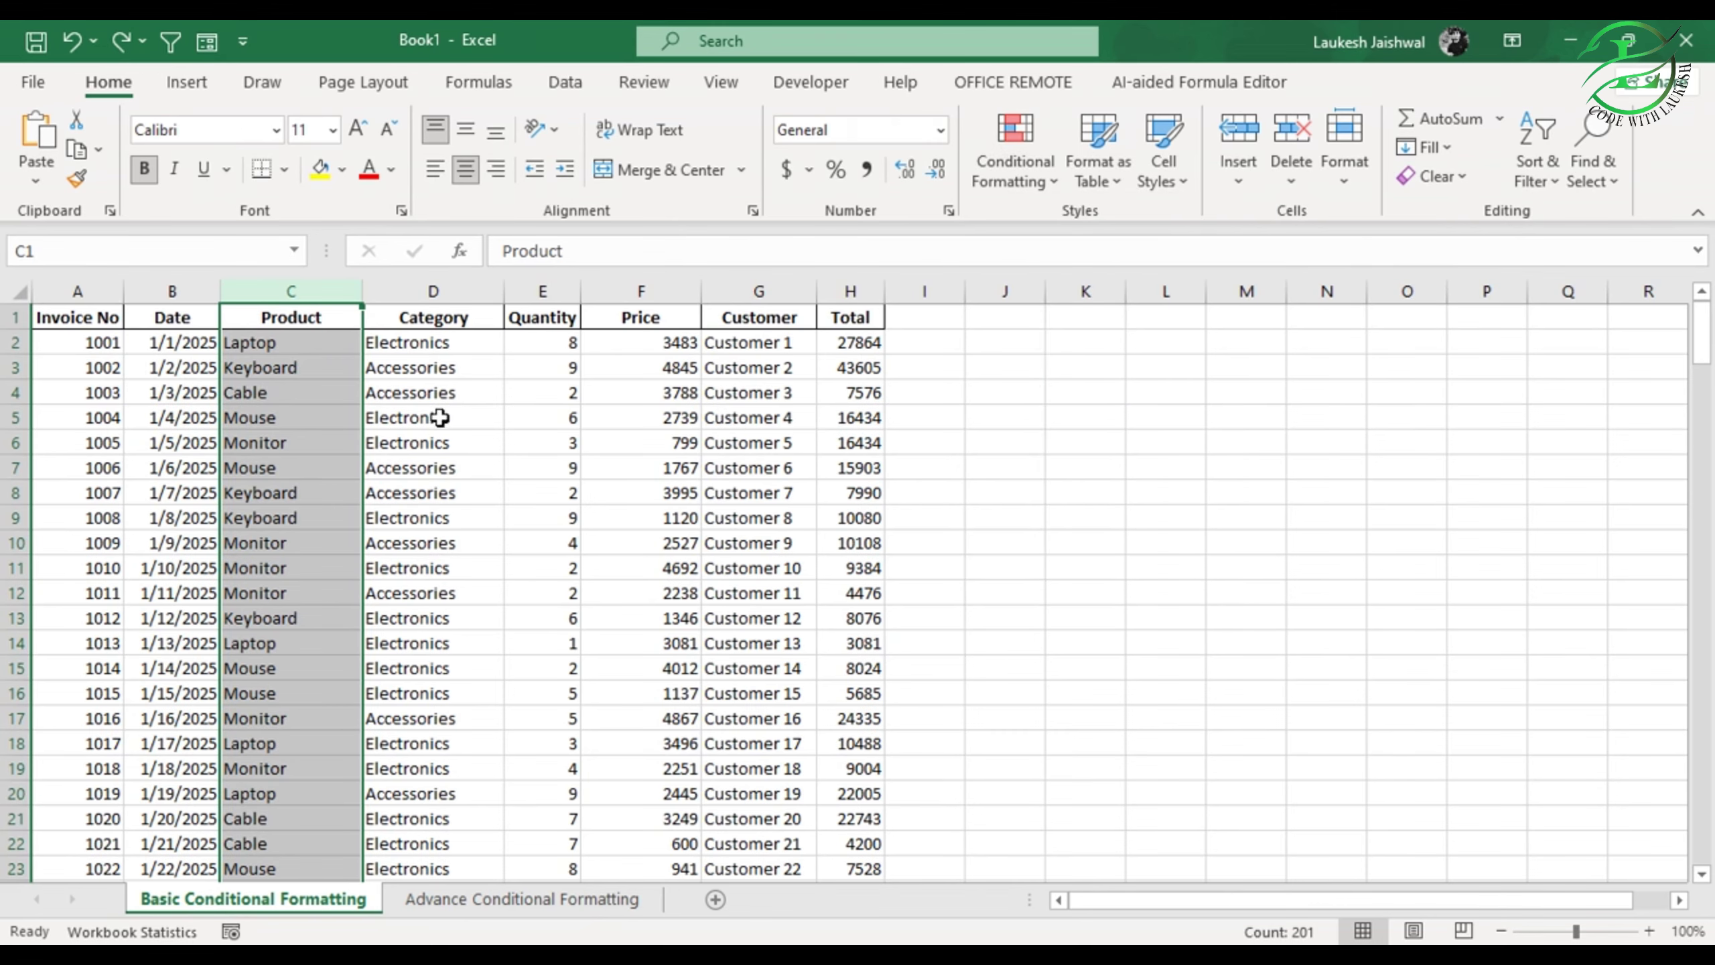
Step: Select the Date column and widen it
click(179, 290)
drag(220, 288, 277, 291)
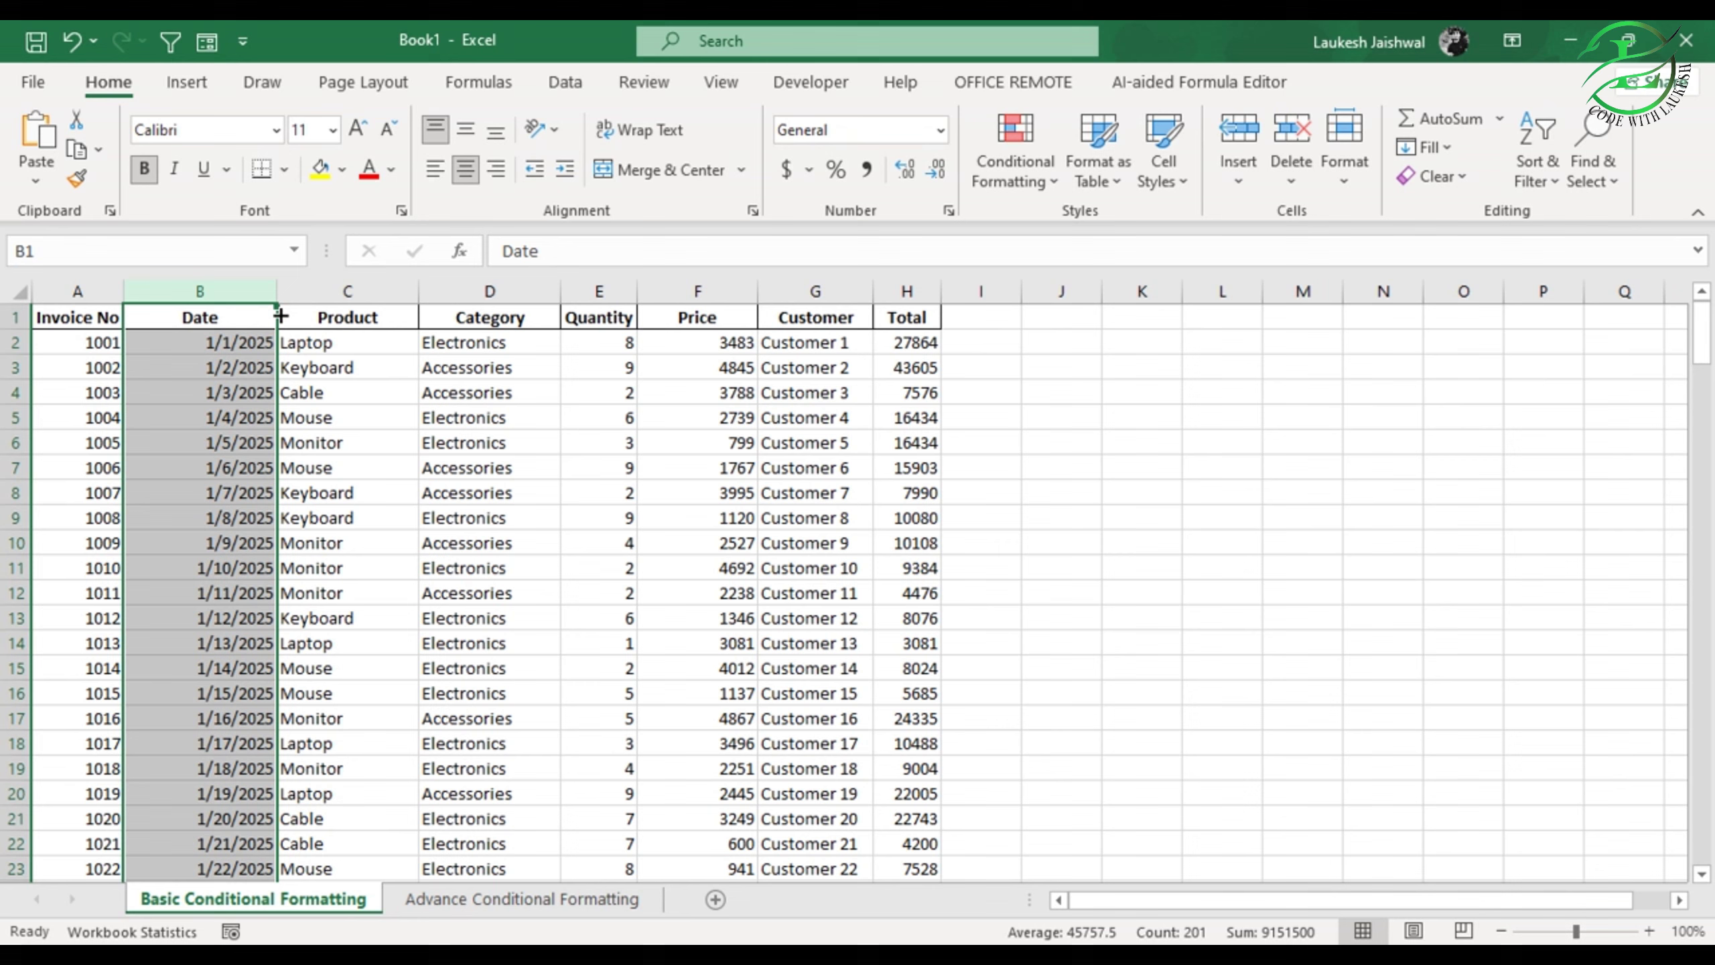
Step: Highlight the Date column's last month dates with a Date Occurring rule using Light Red Fill with Dark Red Text
click(1056, 183)
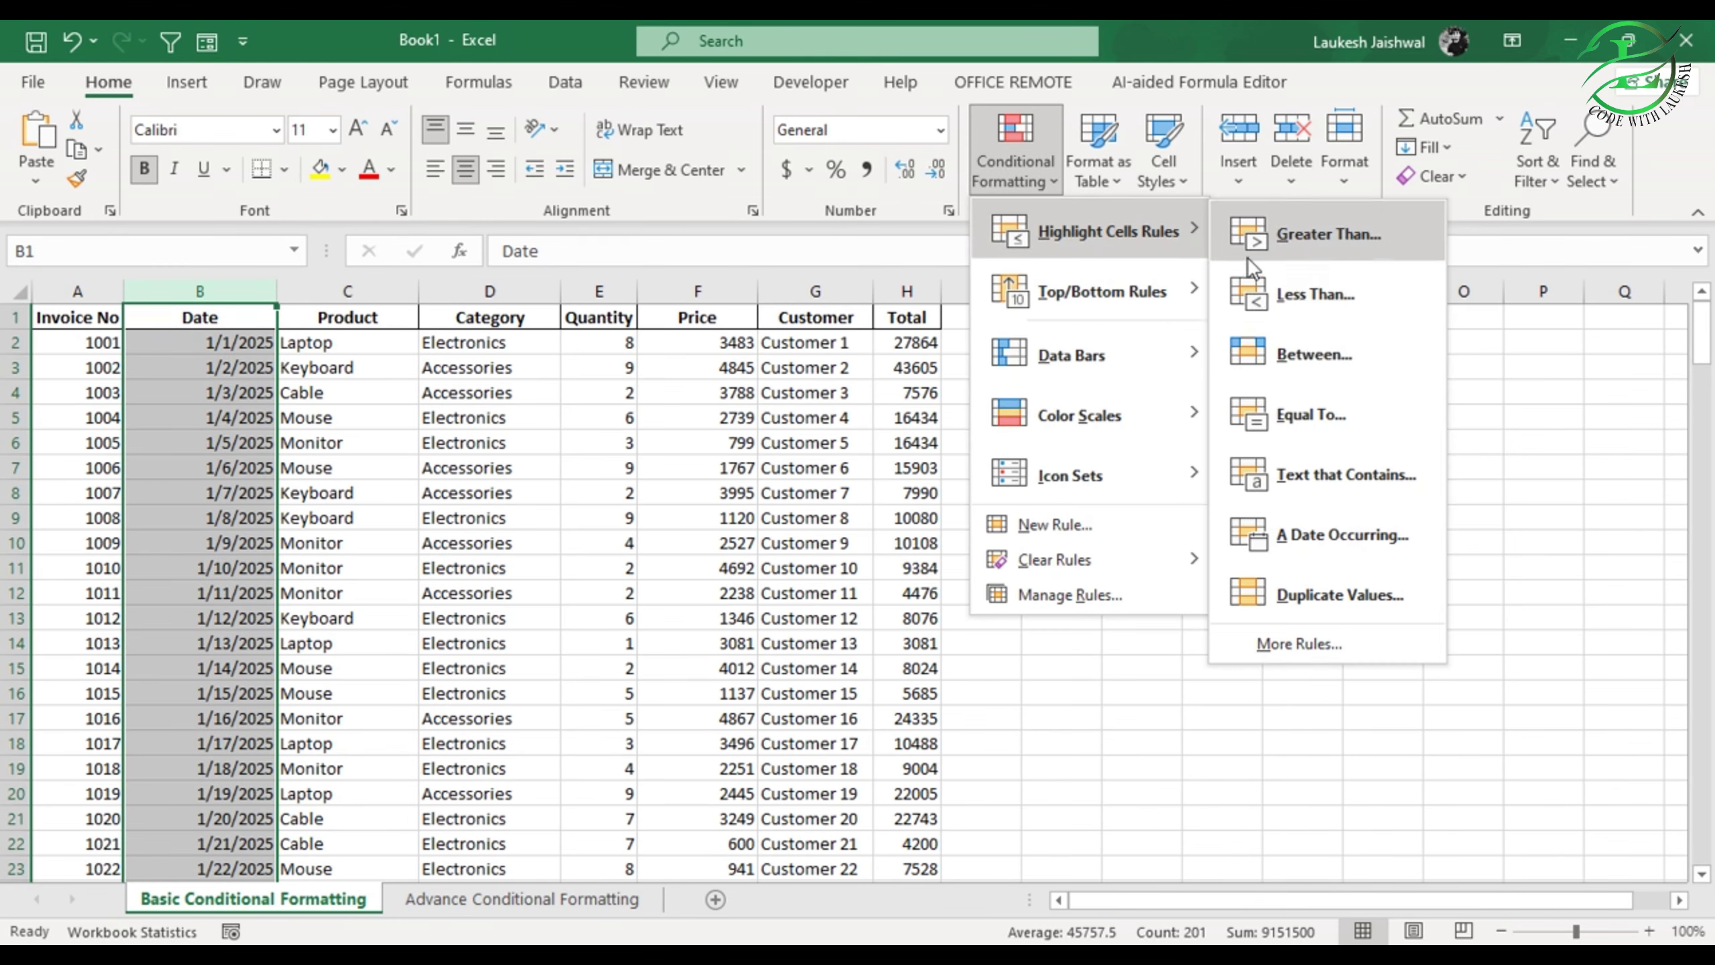
click(1364, 532)
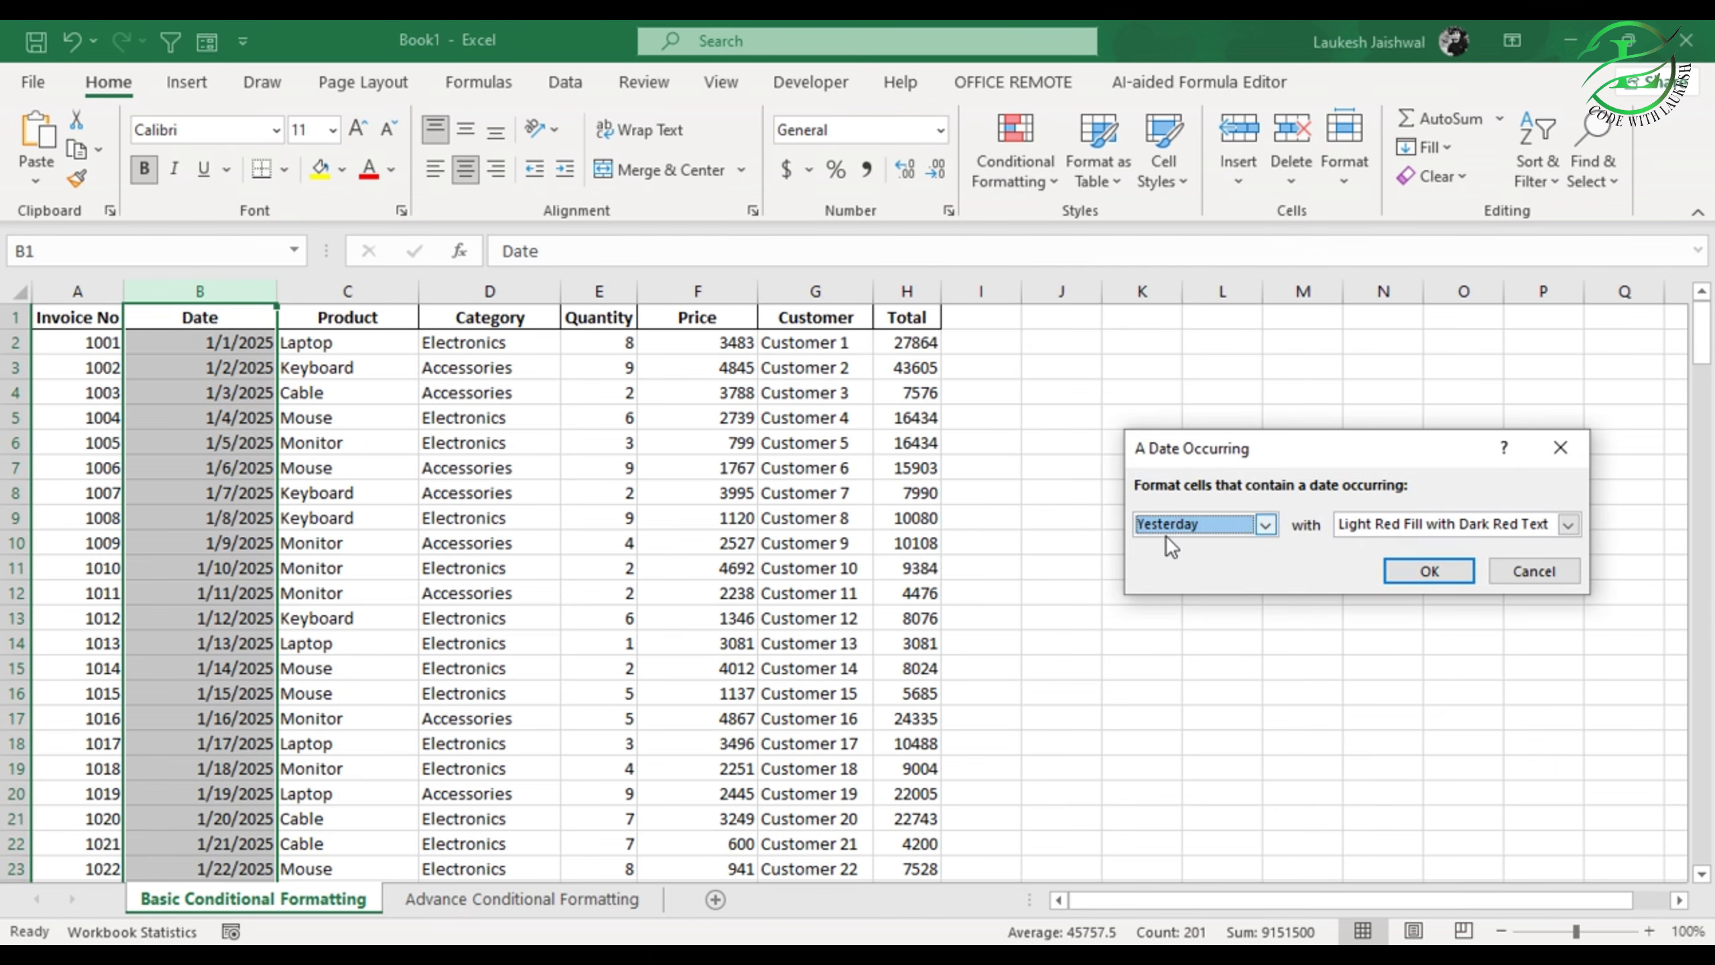
click(1274, 521)
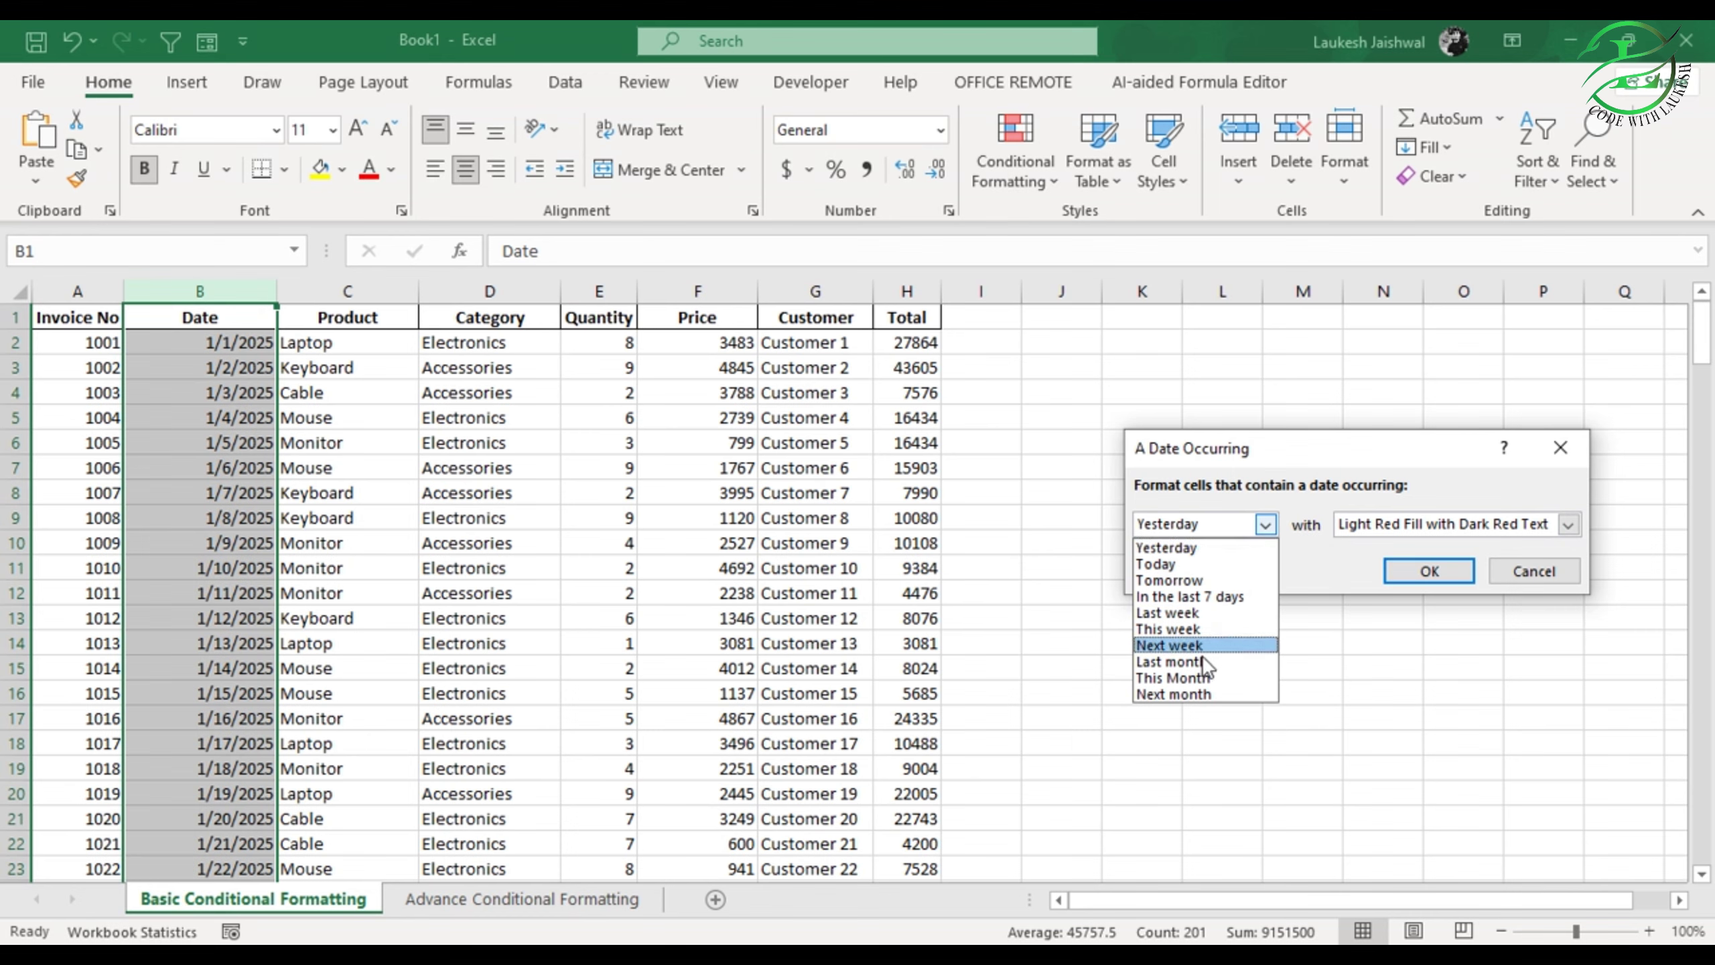
key(Escape)
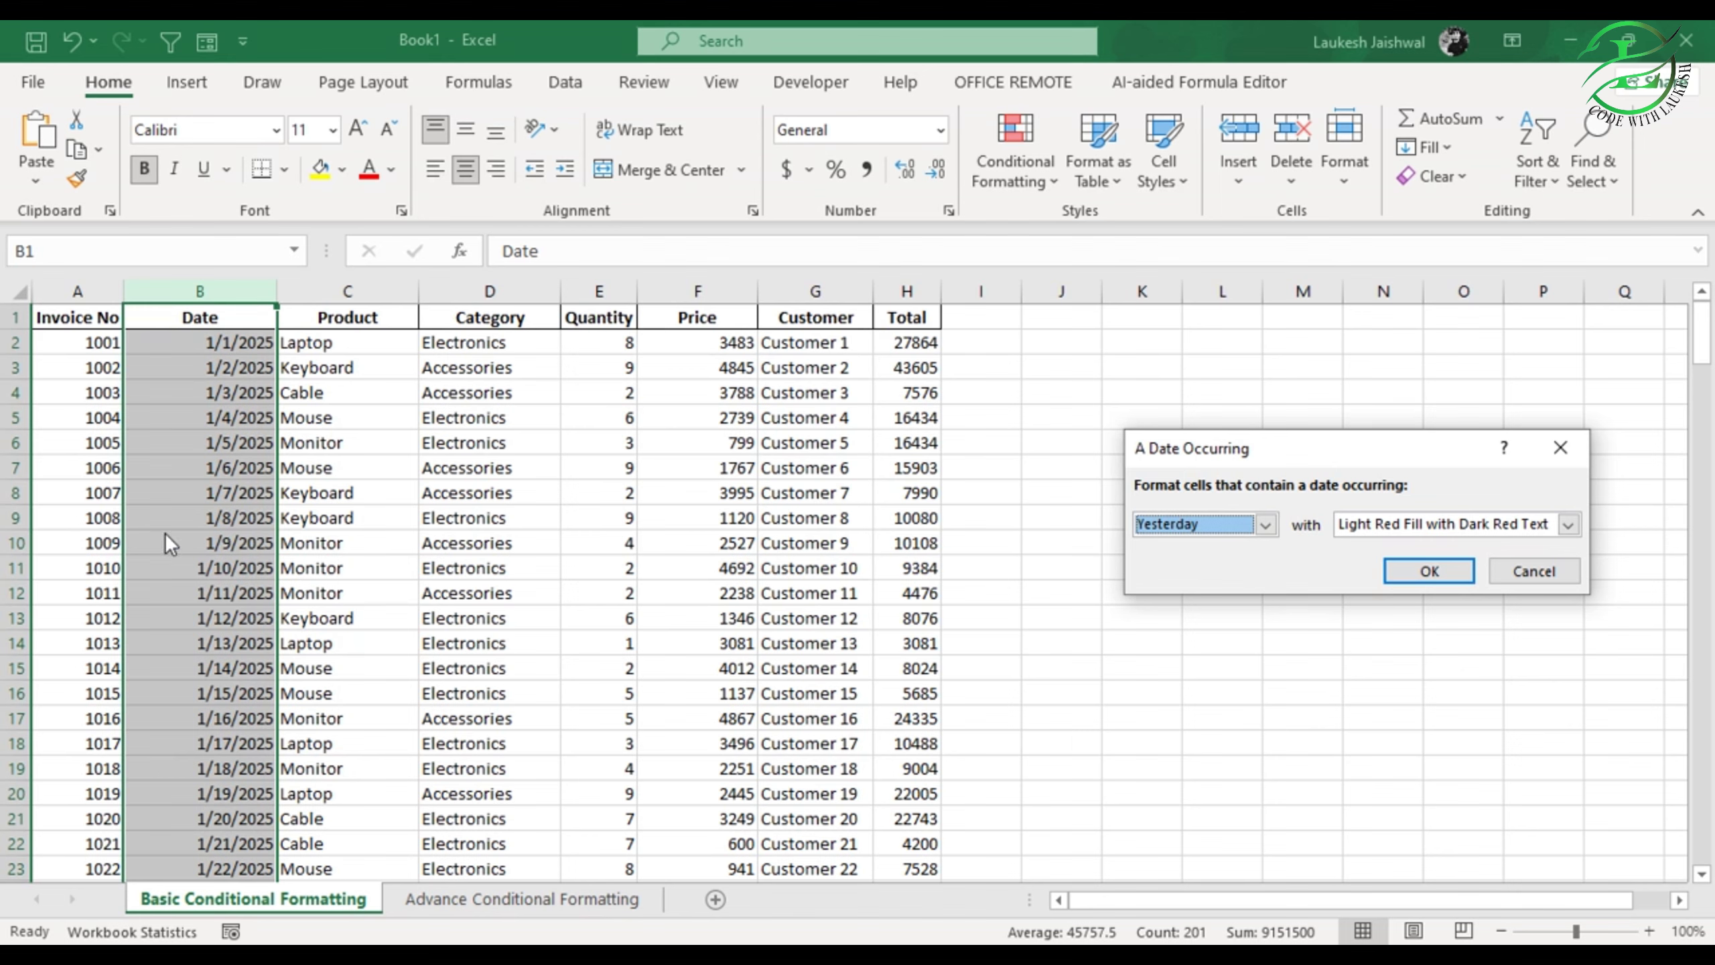
click(1268, 525)
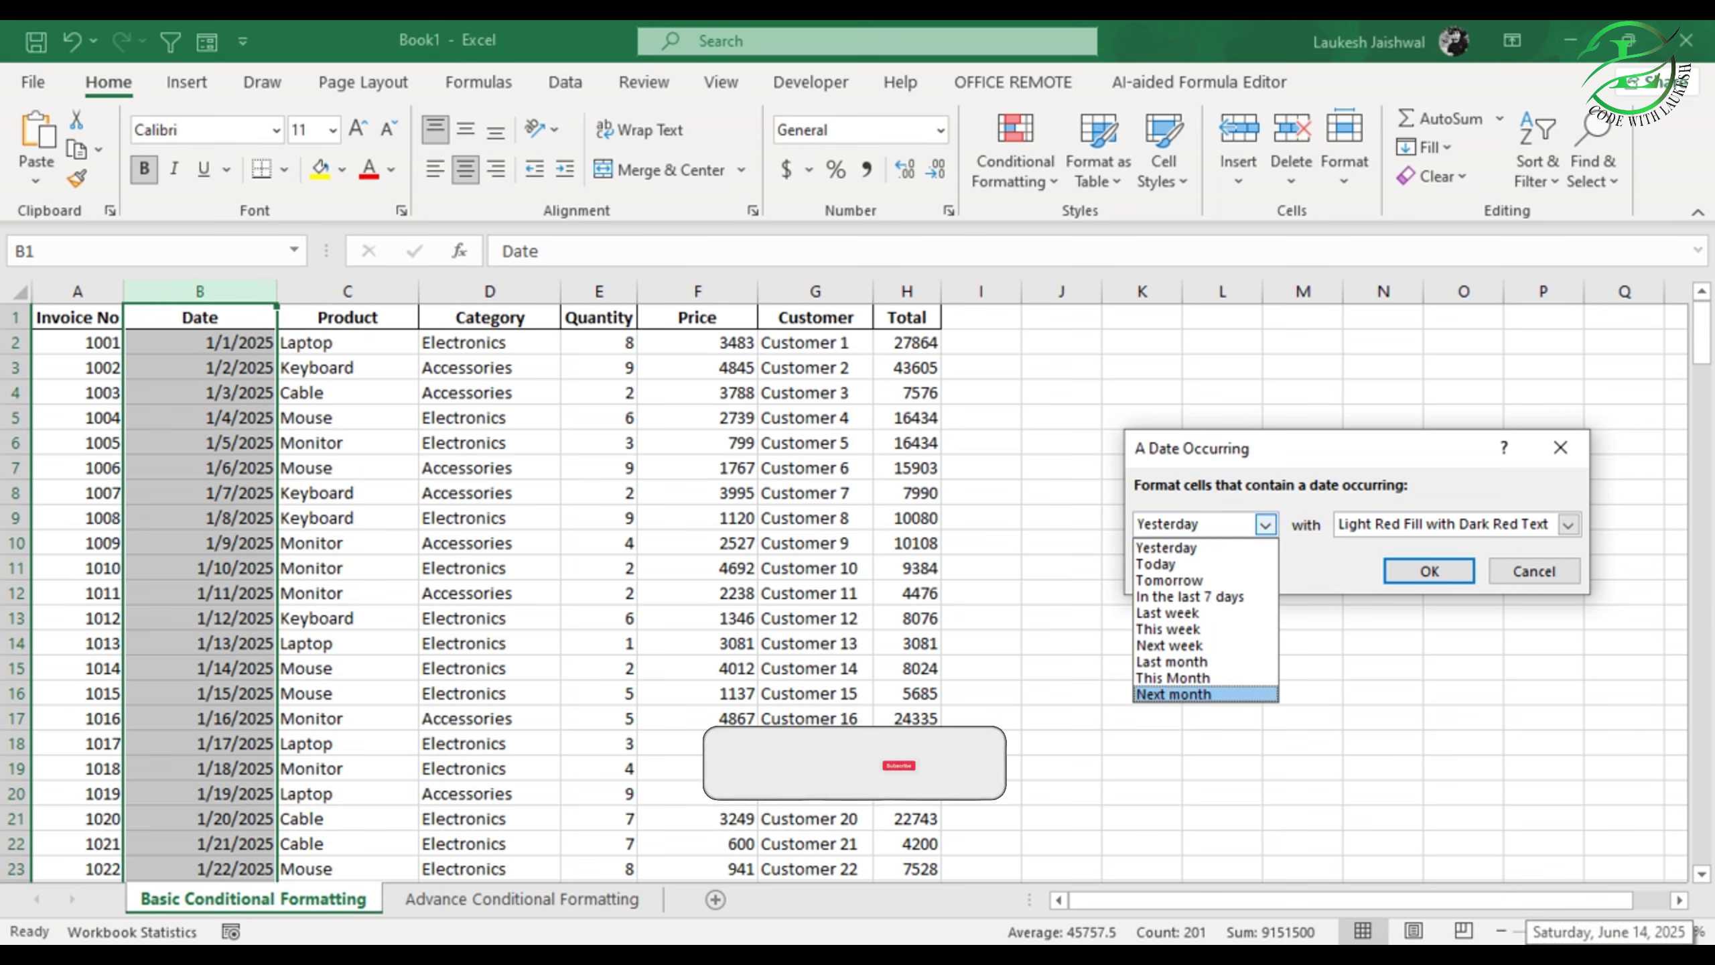
click(1178, 663)
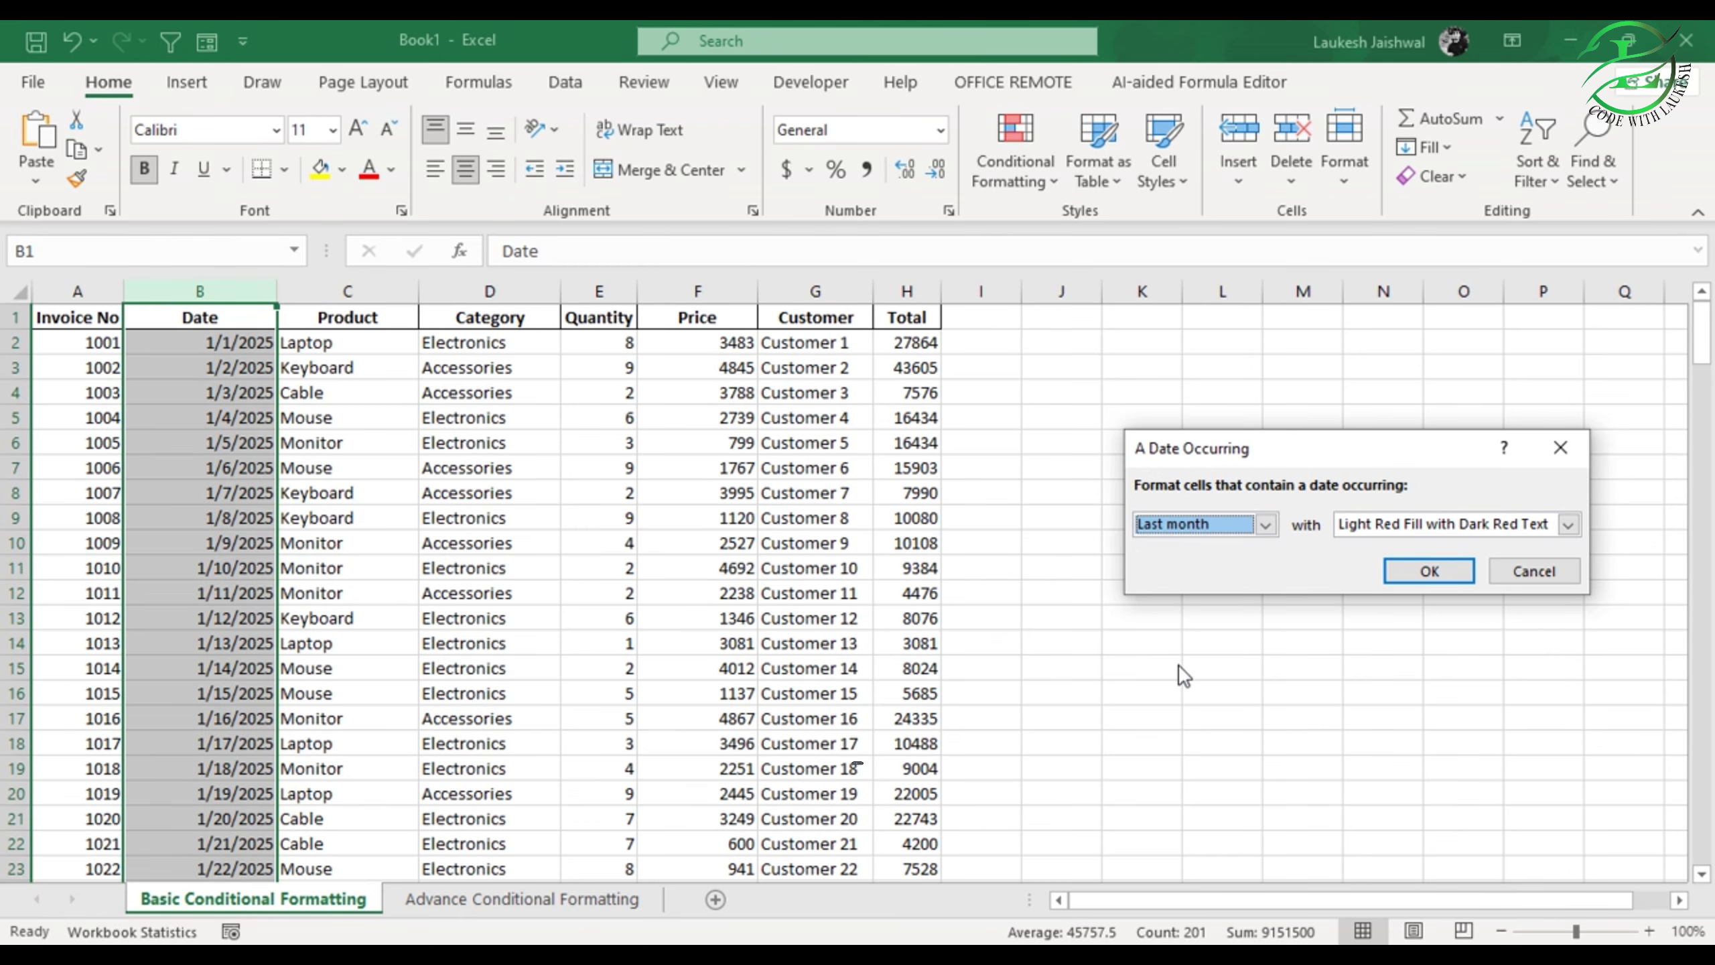
click(1443, 577)
Step: Check the highlighted dates down the Date column and undo the Date Occurring rule
scroll(346, 664, down, 20)
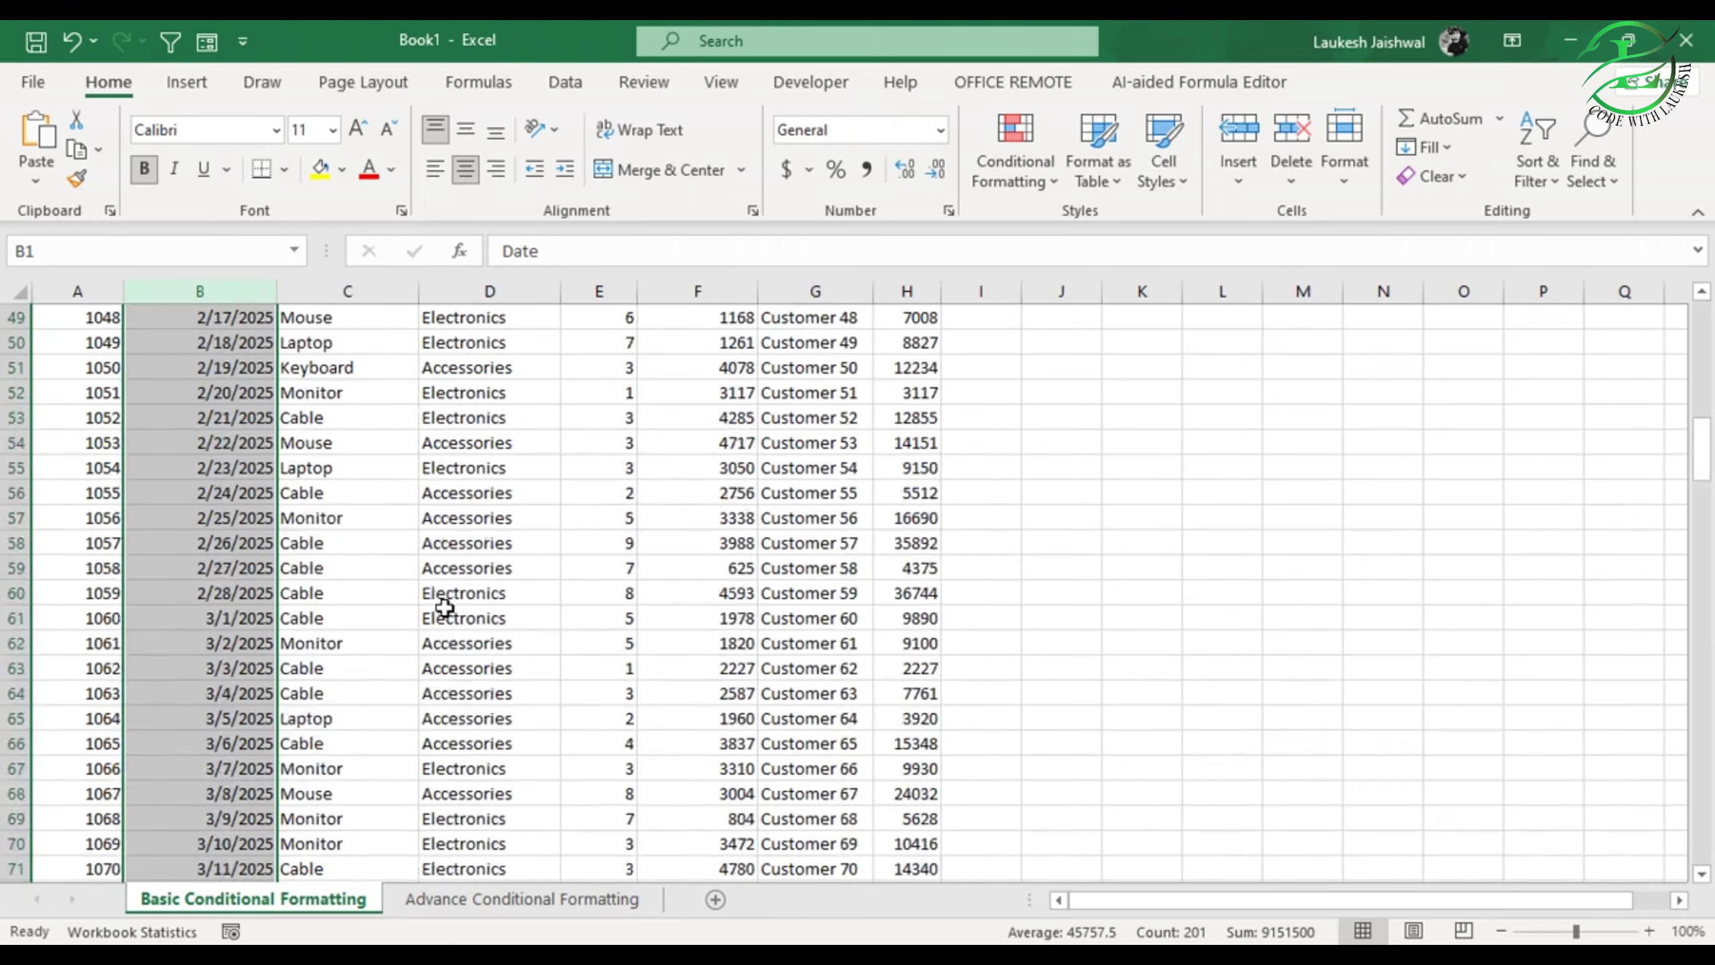
scroll(346, 664, down, 15)
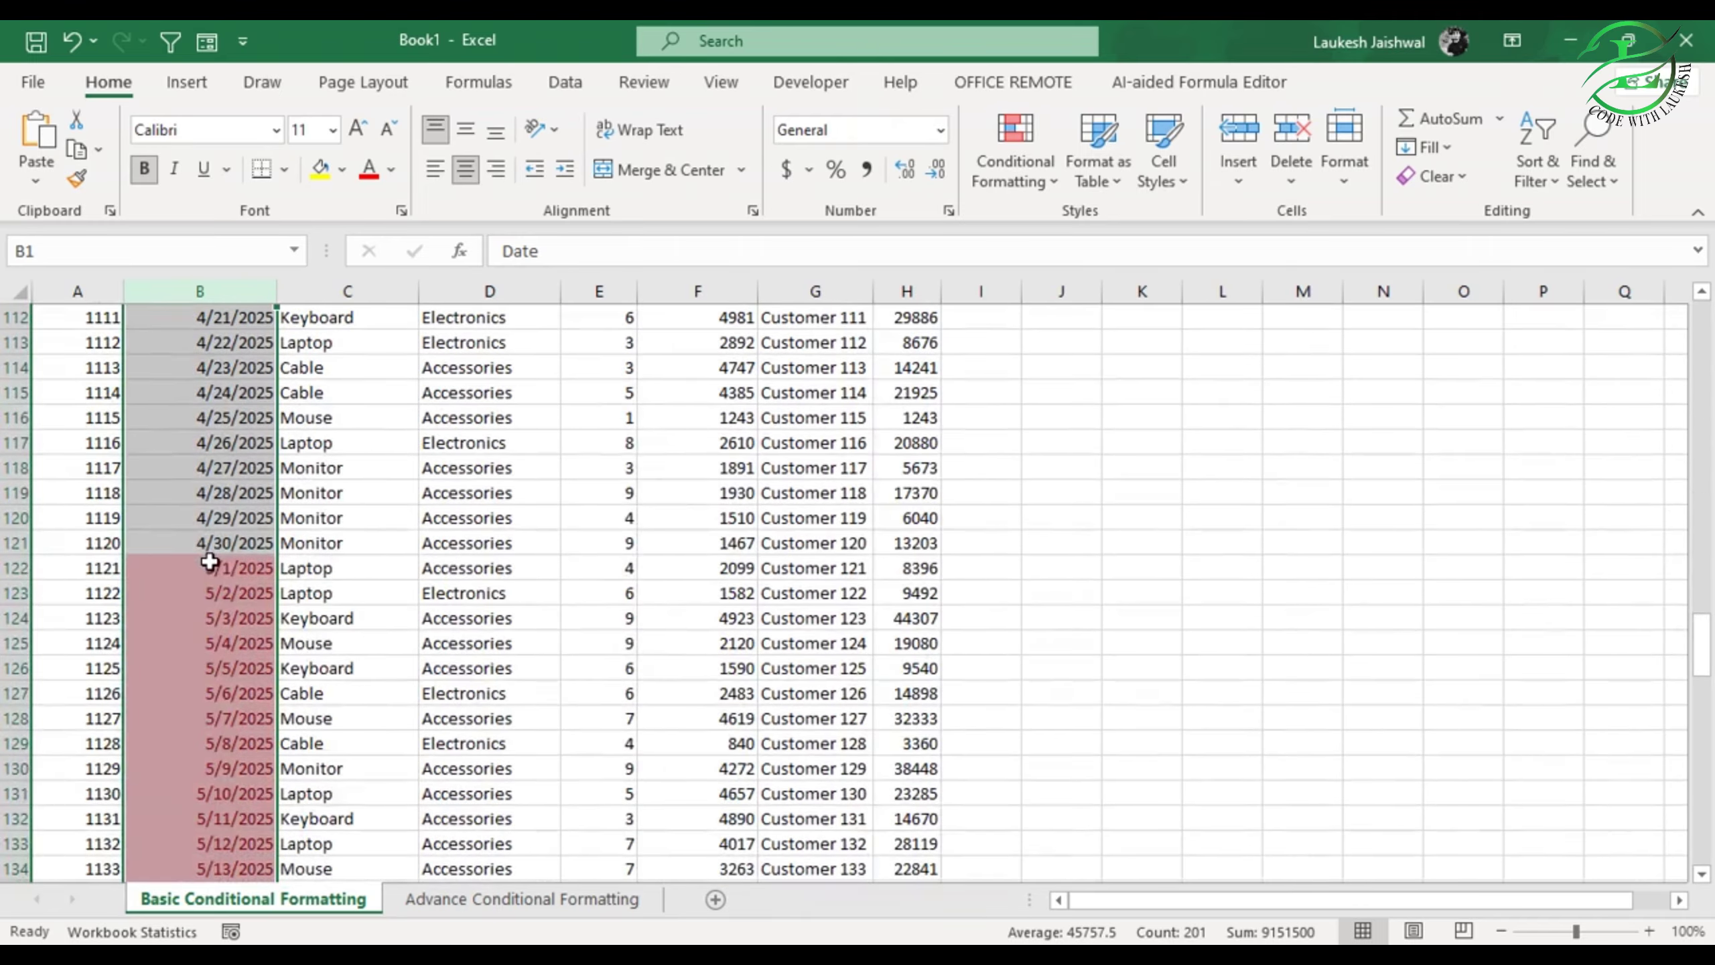
scroll(213, 572, down, 8)
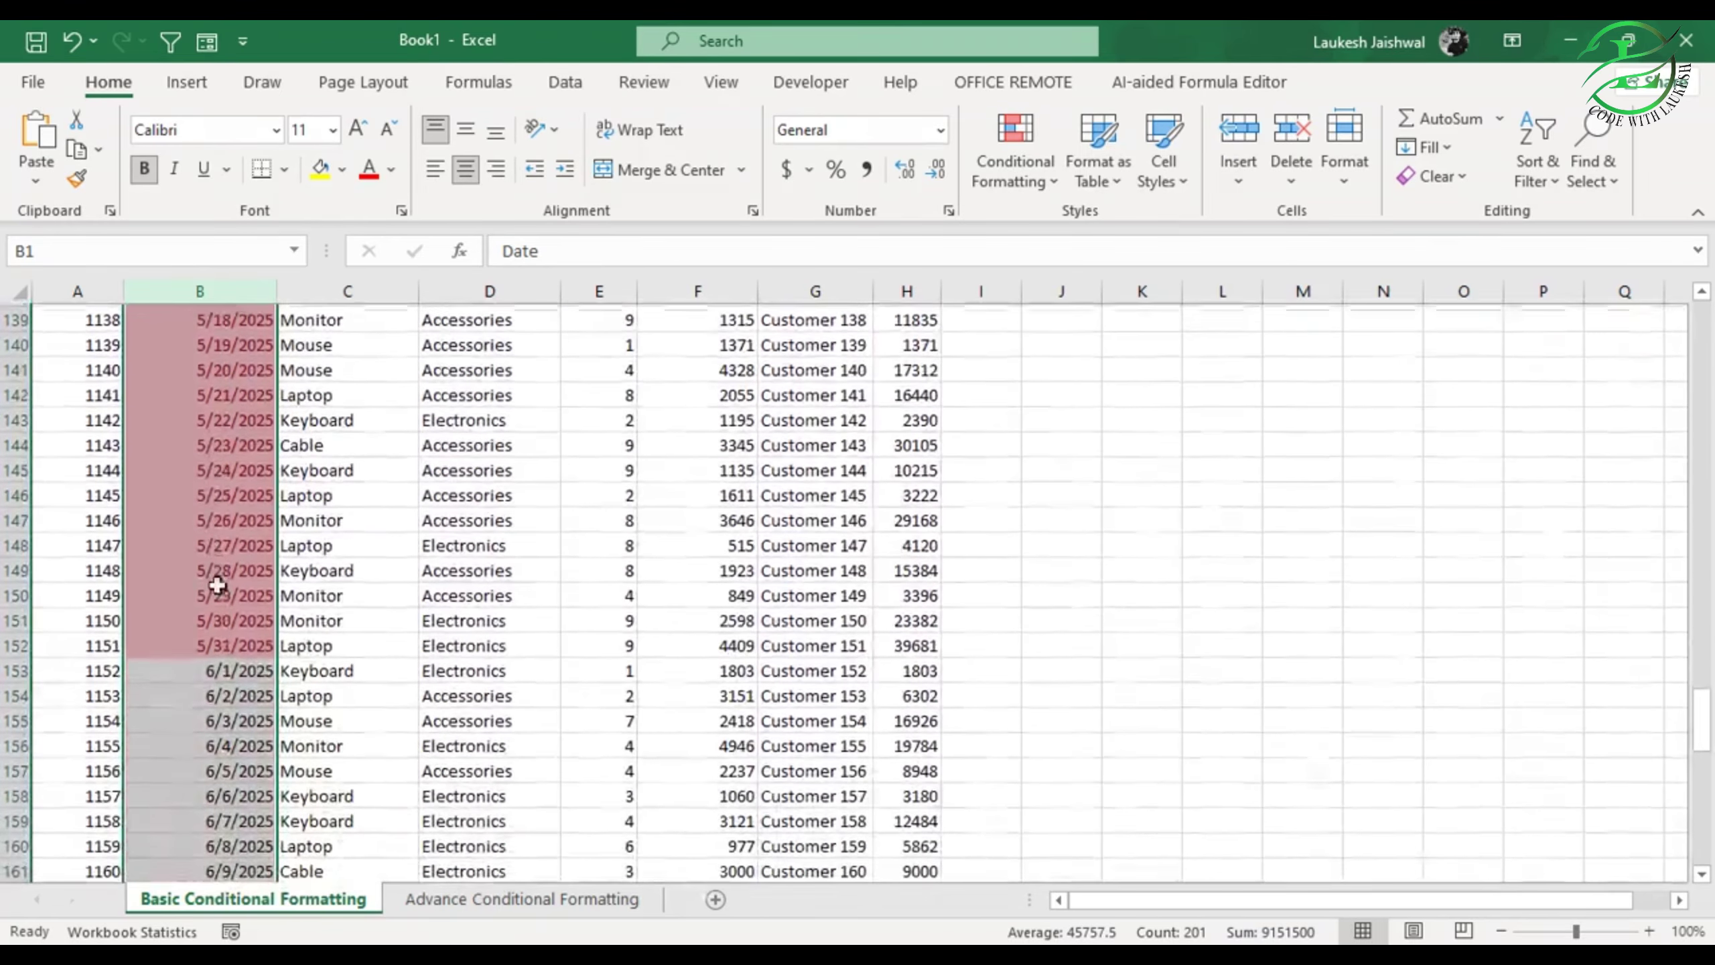
scroll(247, 657, up, 7)
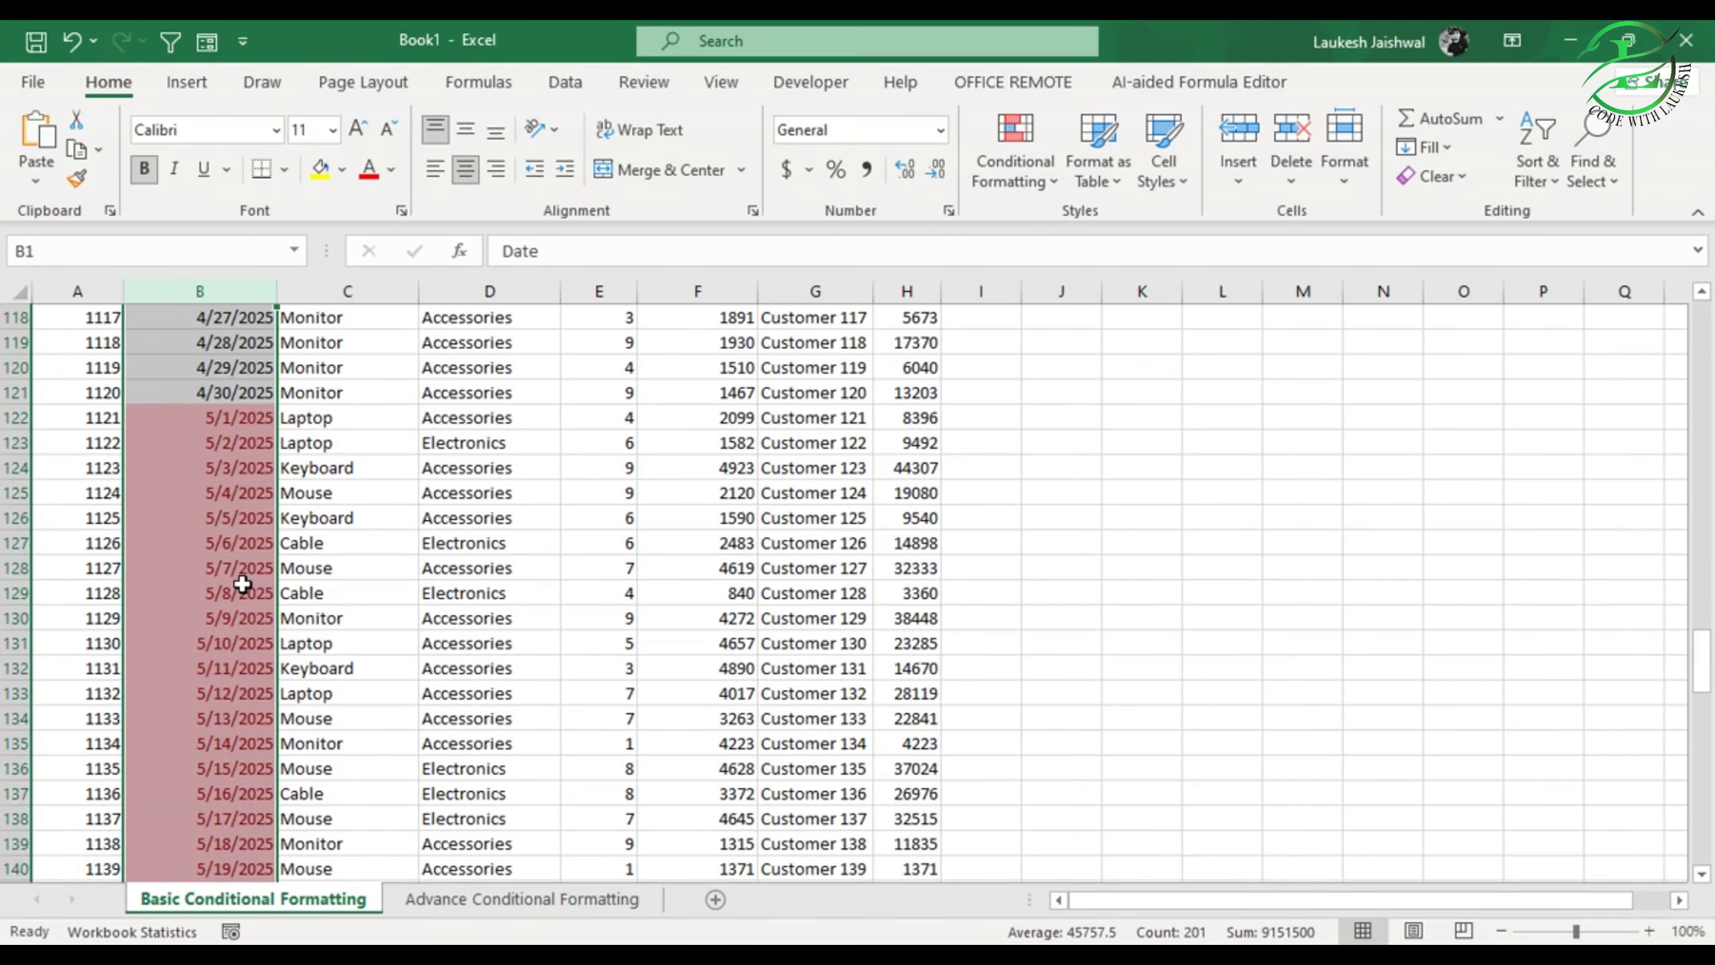
scroll(242, 585, down, 6)
scroll(243, 585, up, 6)
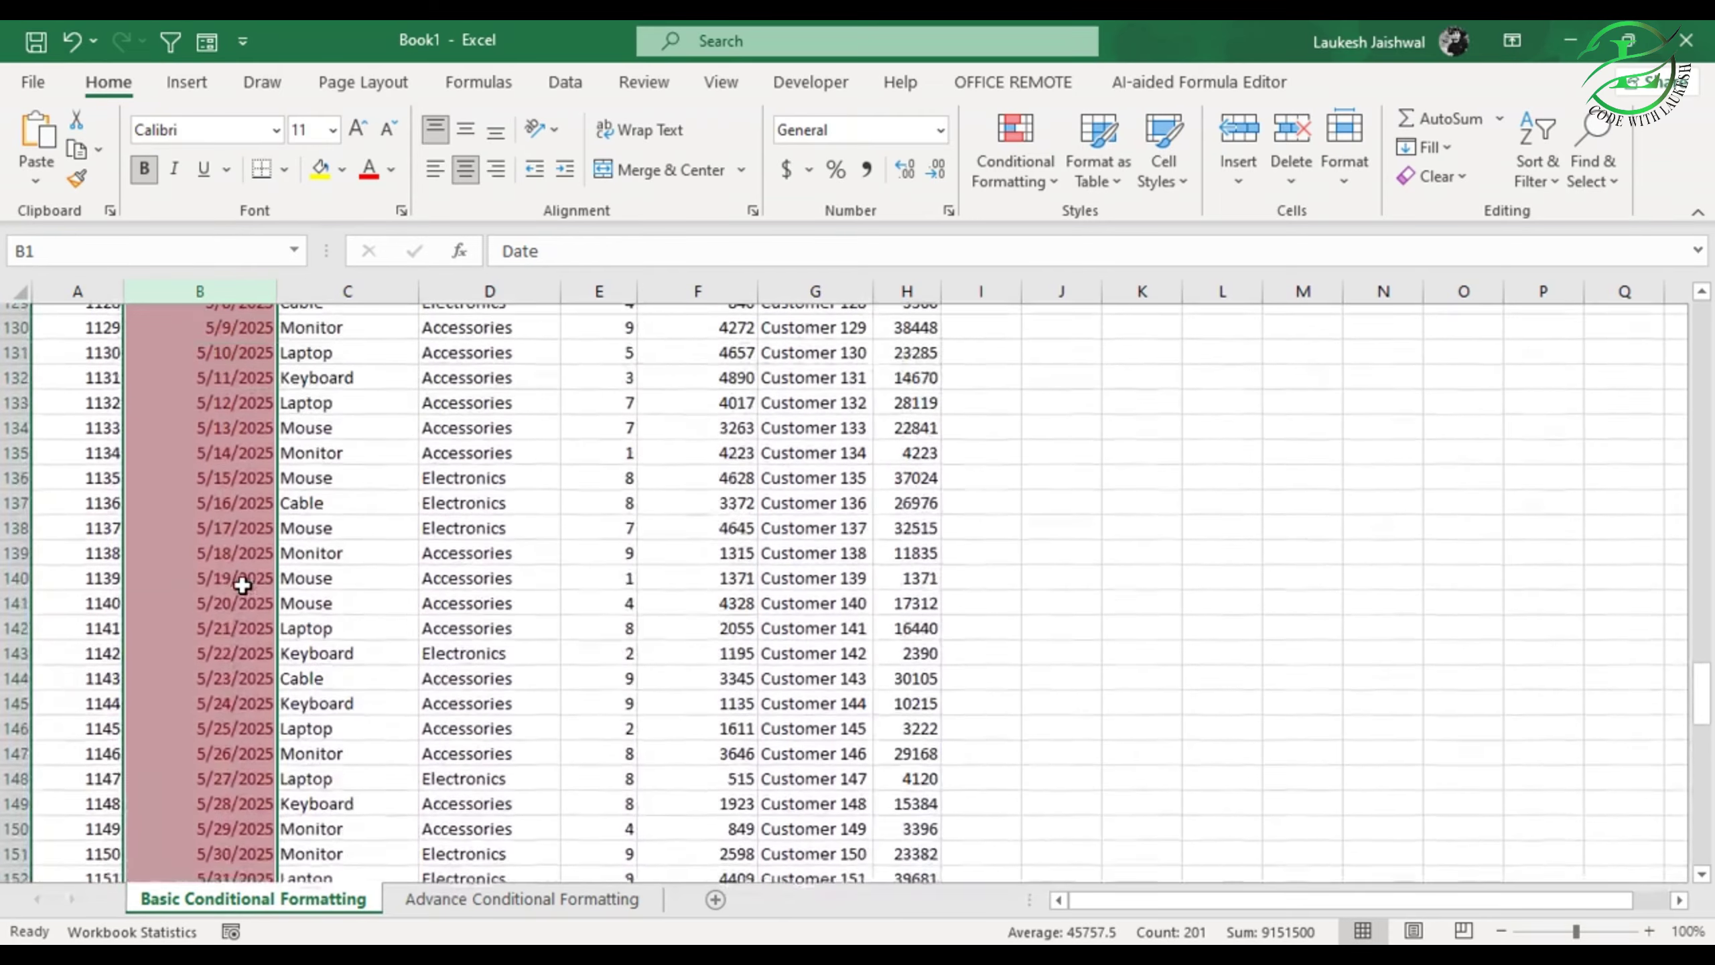
scroll(242, 585, up, 1)
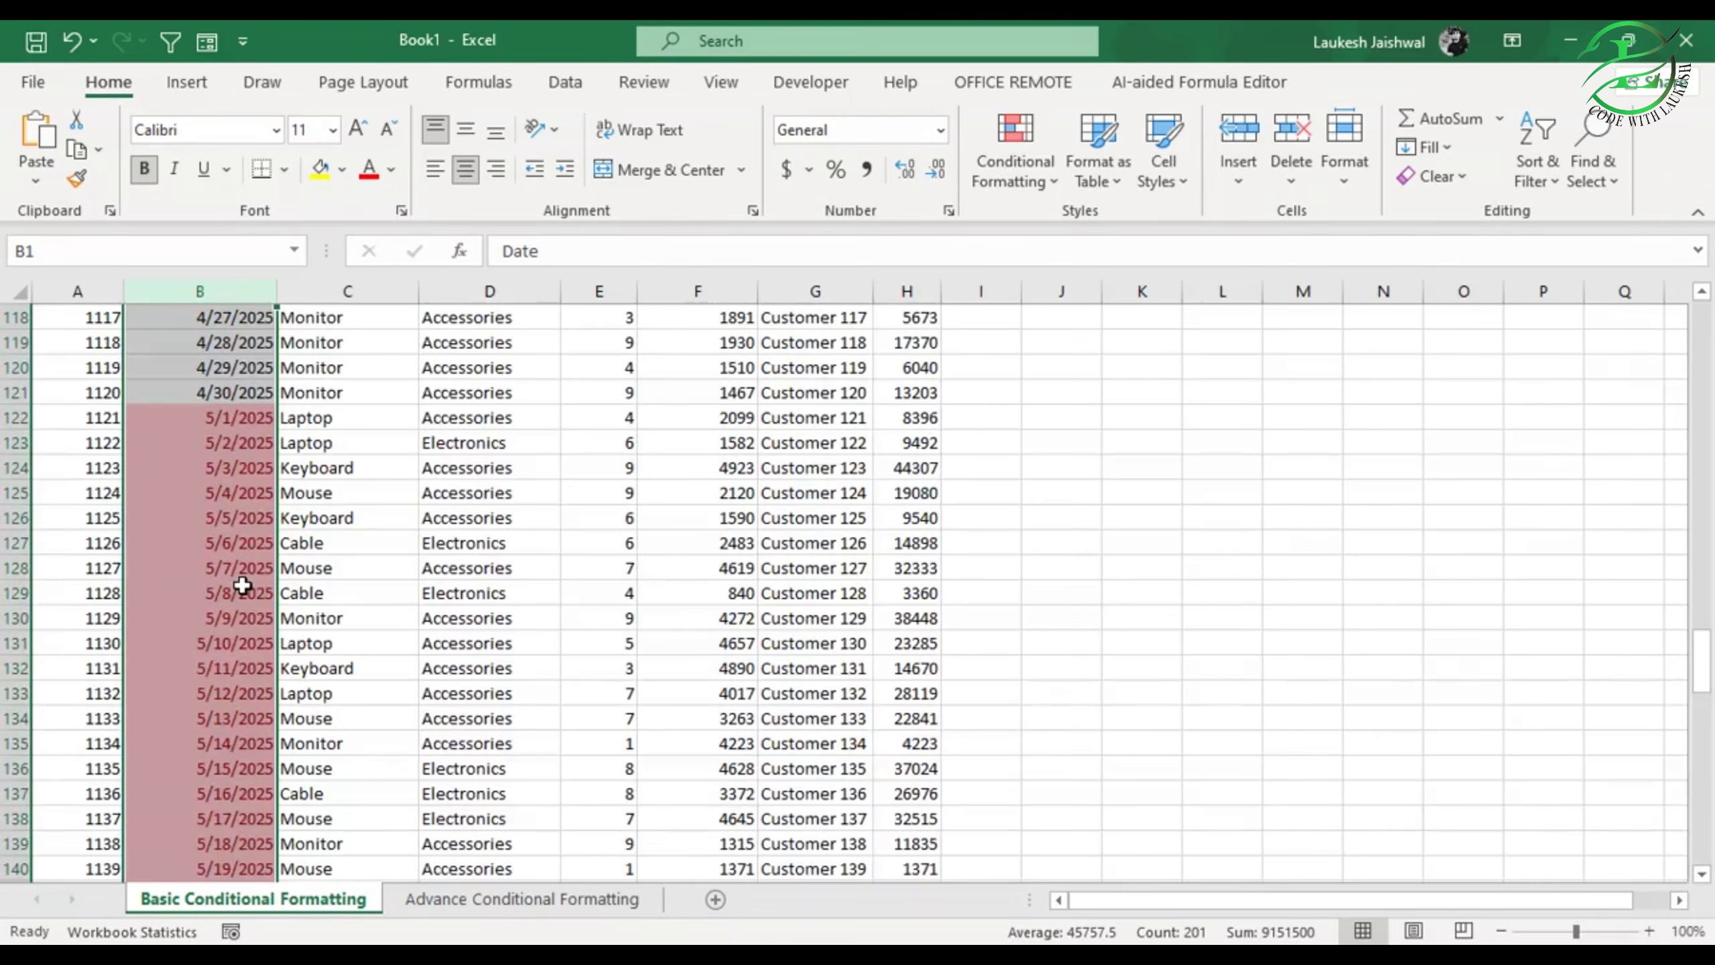
key(ctrl+z)
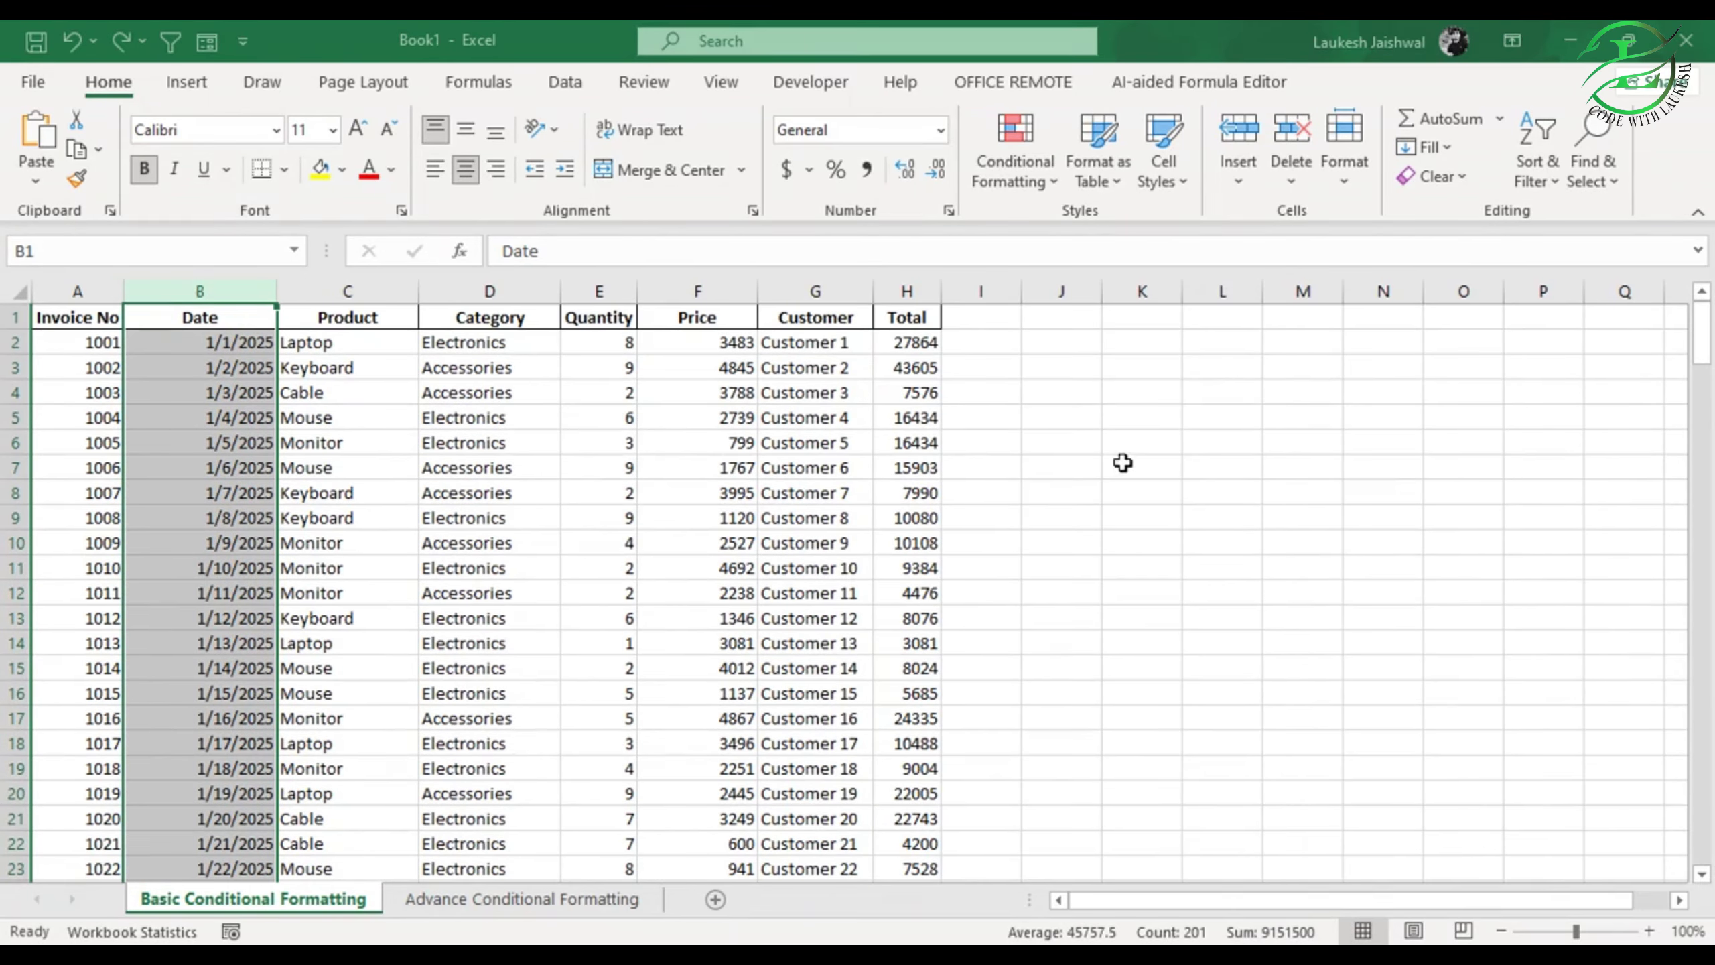
click(1050, 172)
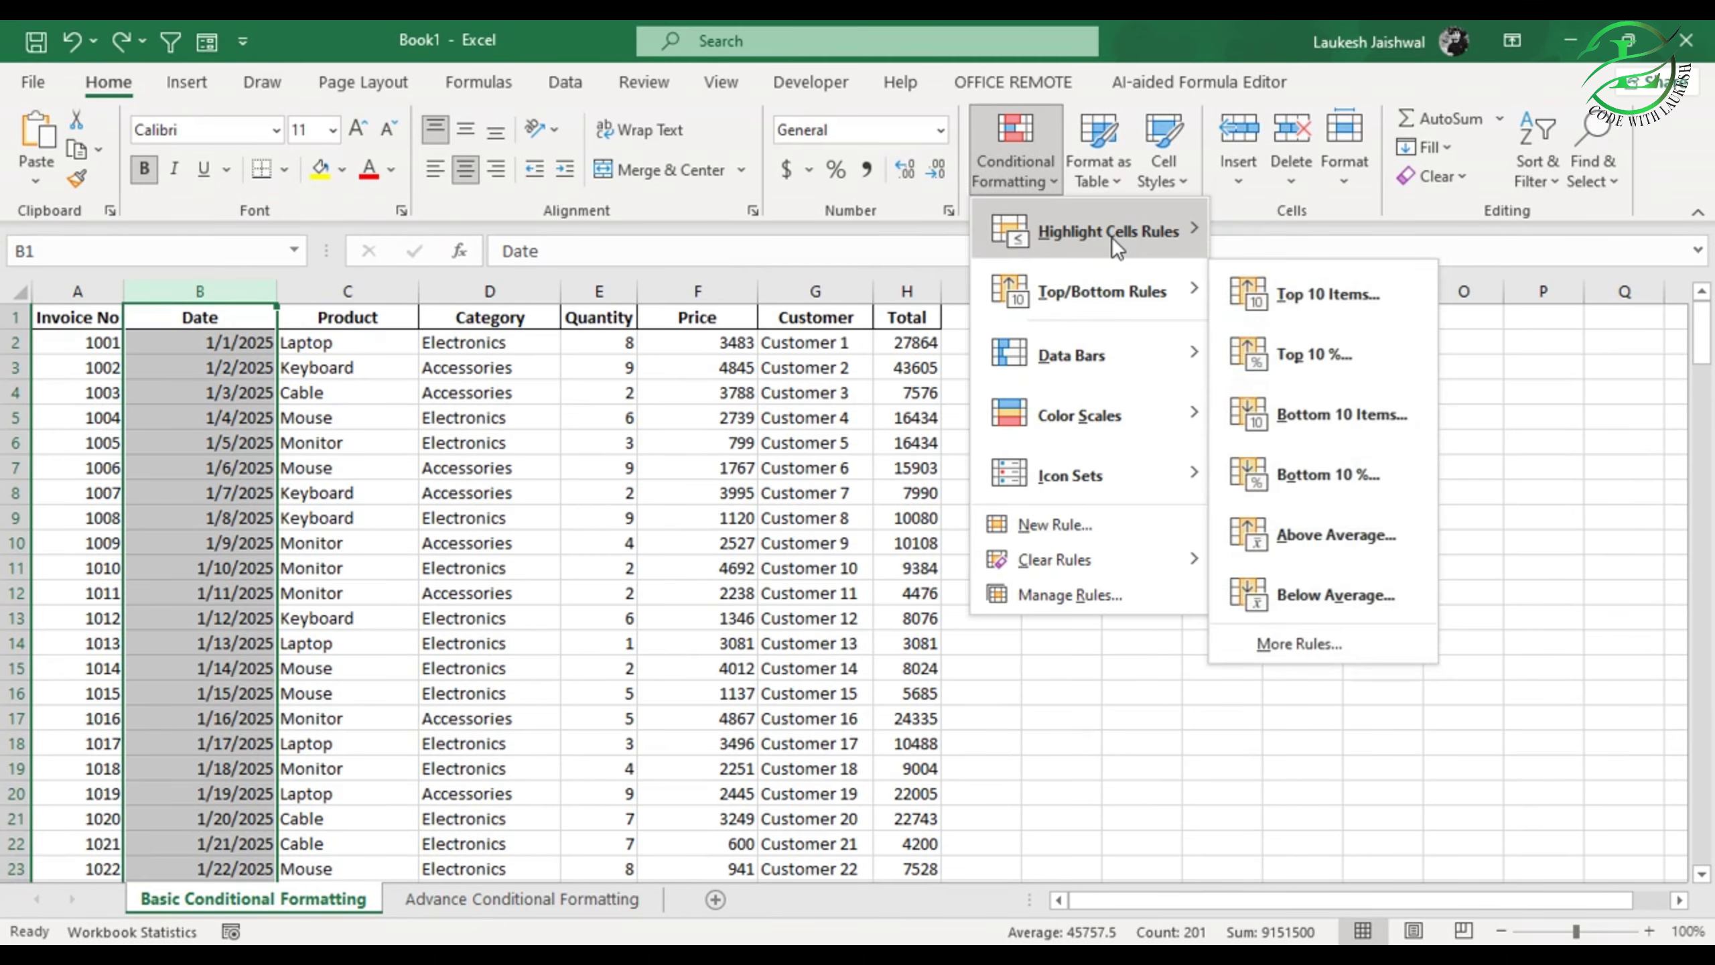
mouse_move(1112, 236)
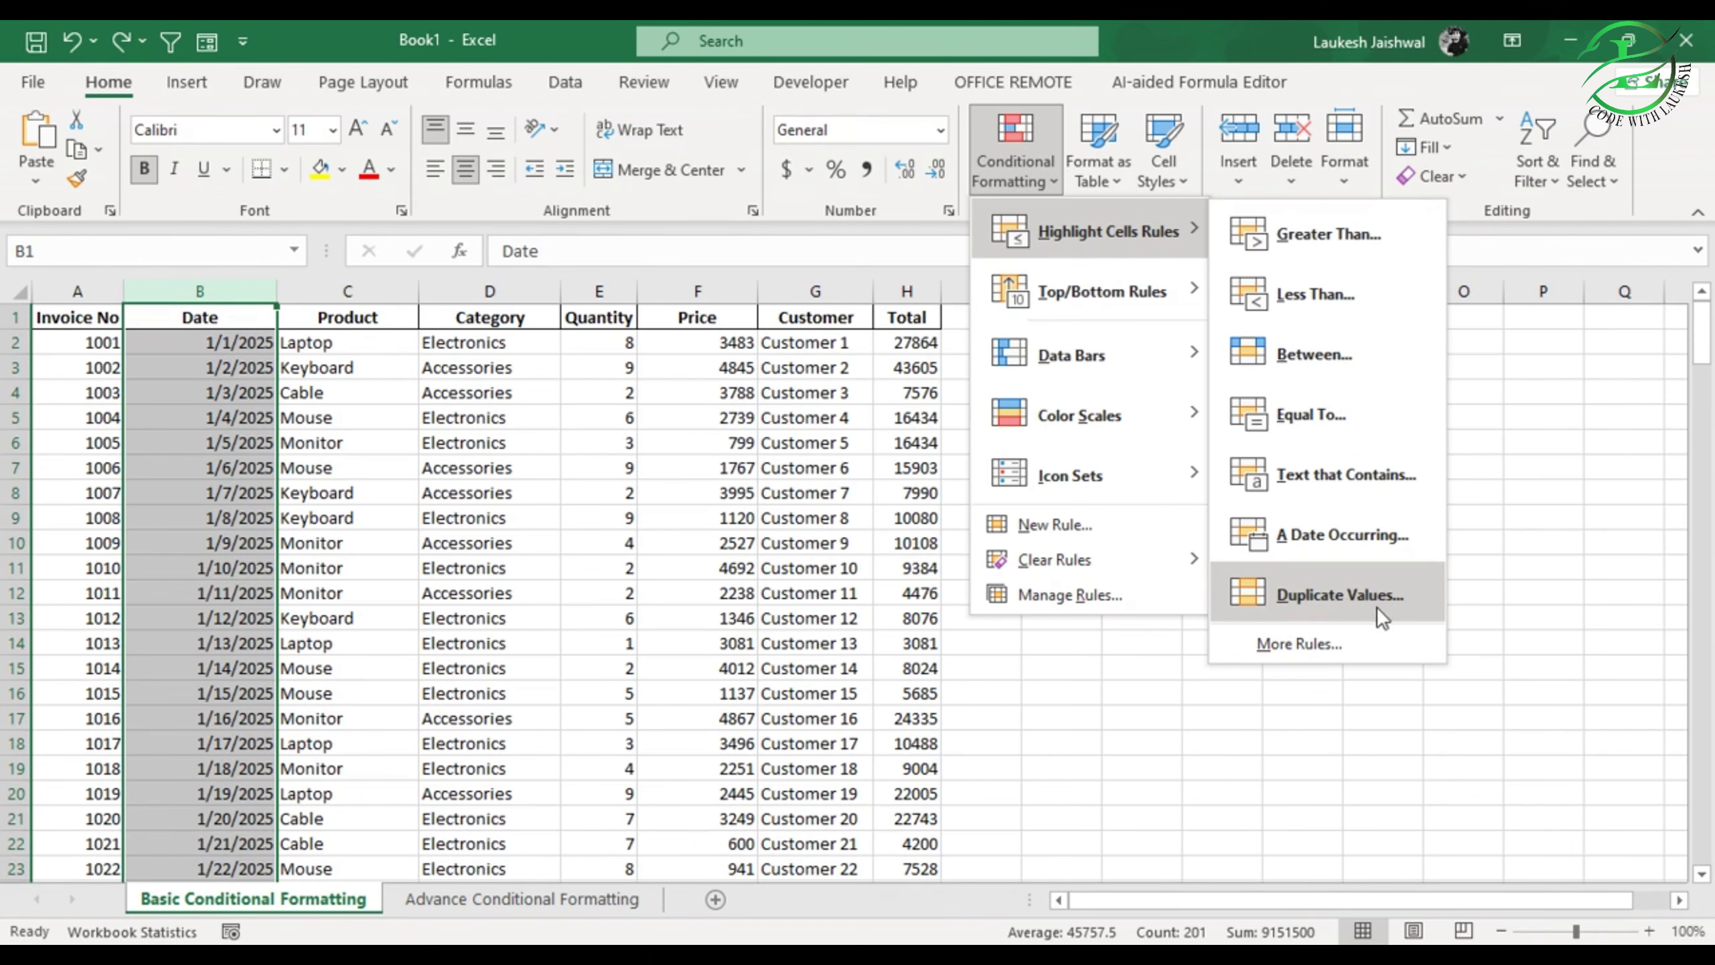
click(1372, 738)
click(816, 466)
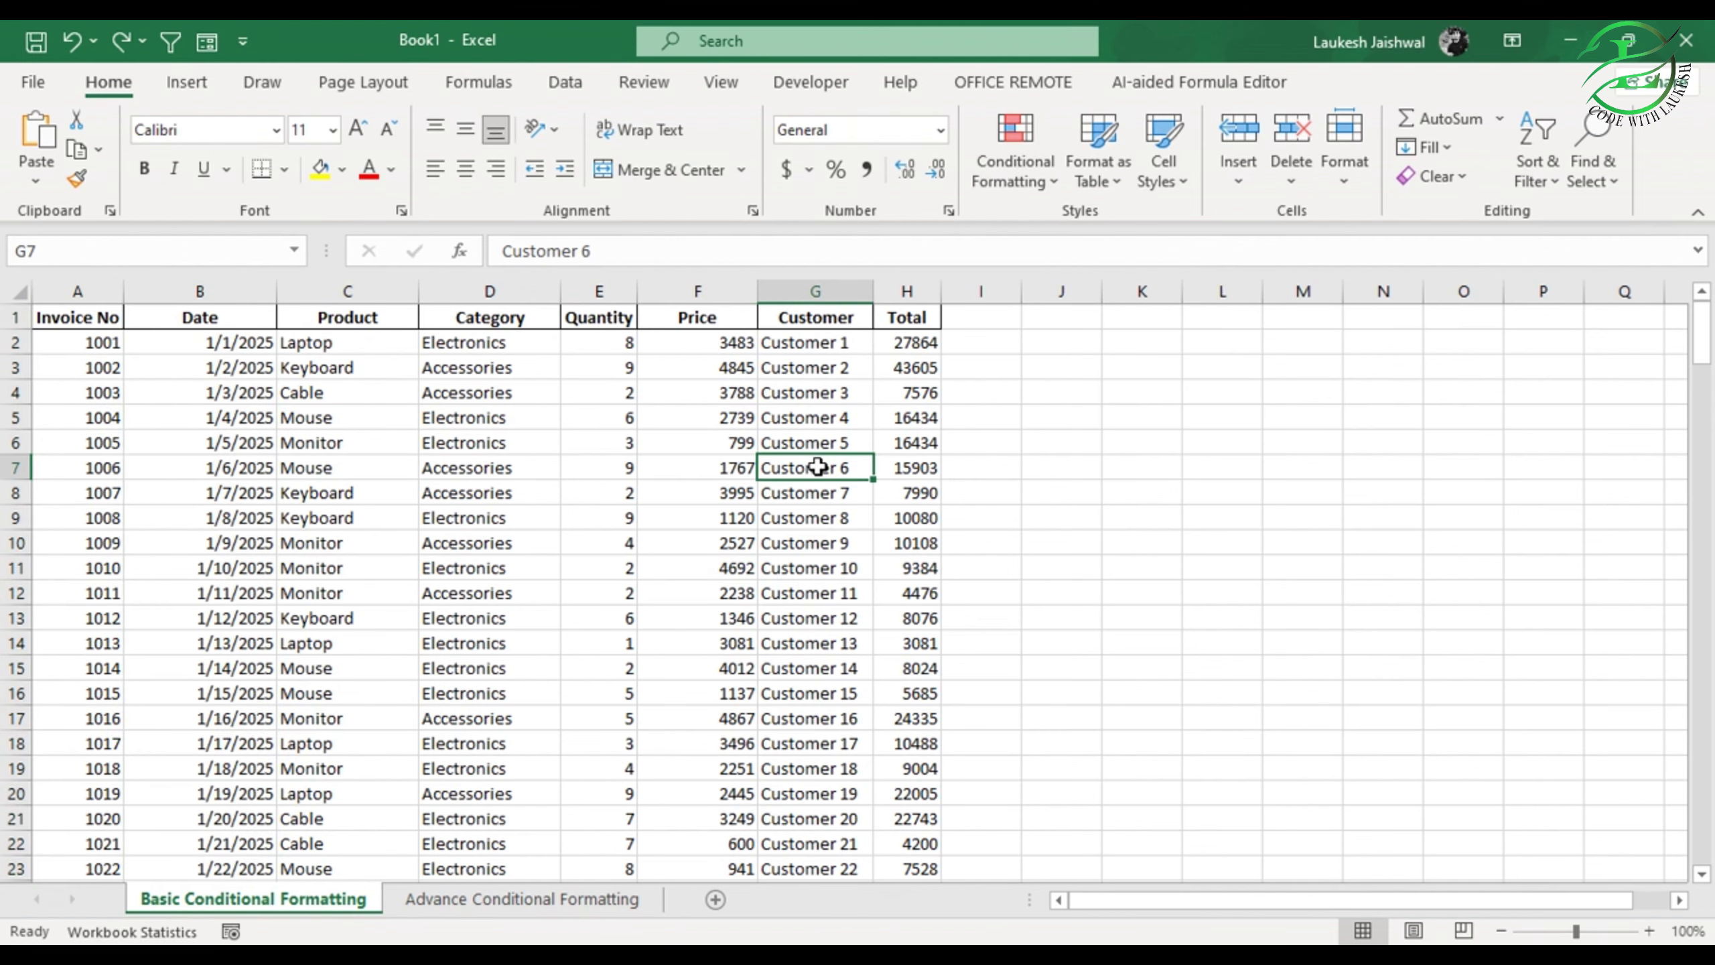
Step: Try a Duplicate Values highlight rule on the Customer column and cancel it
click(828, 286)
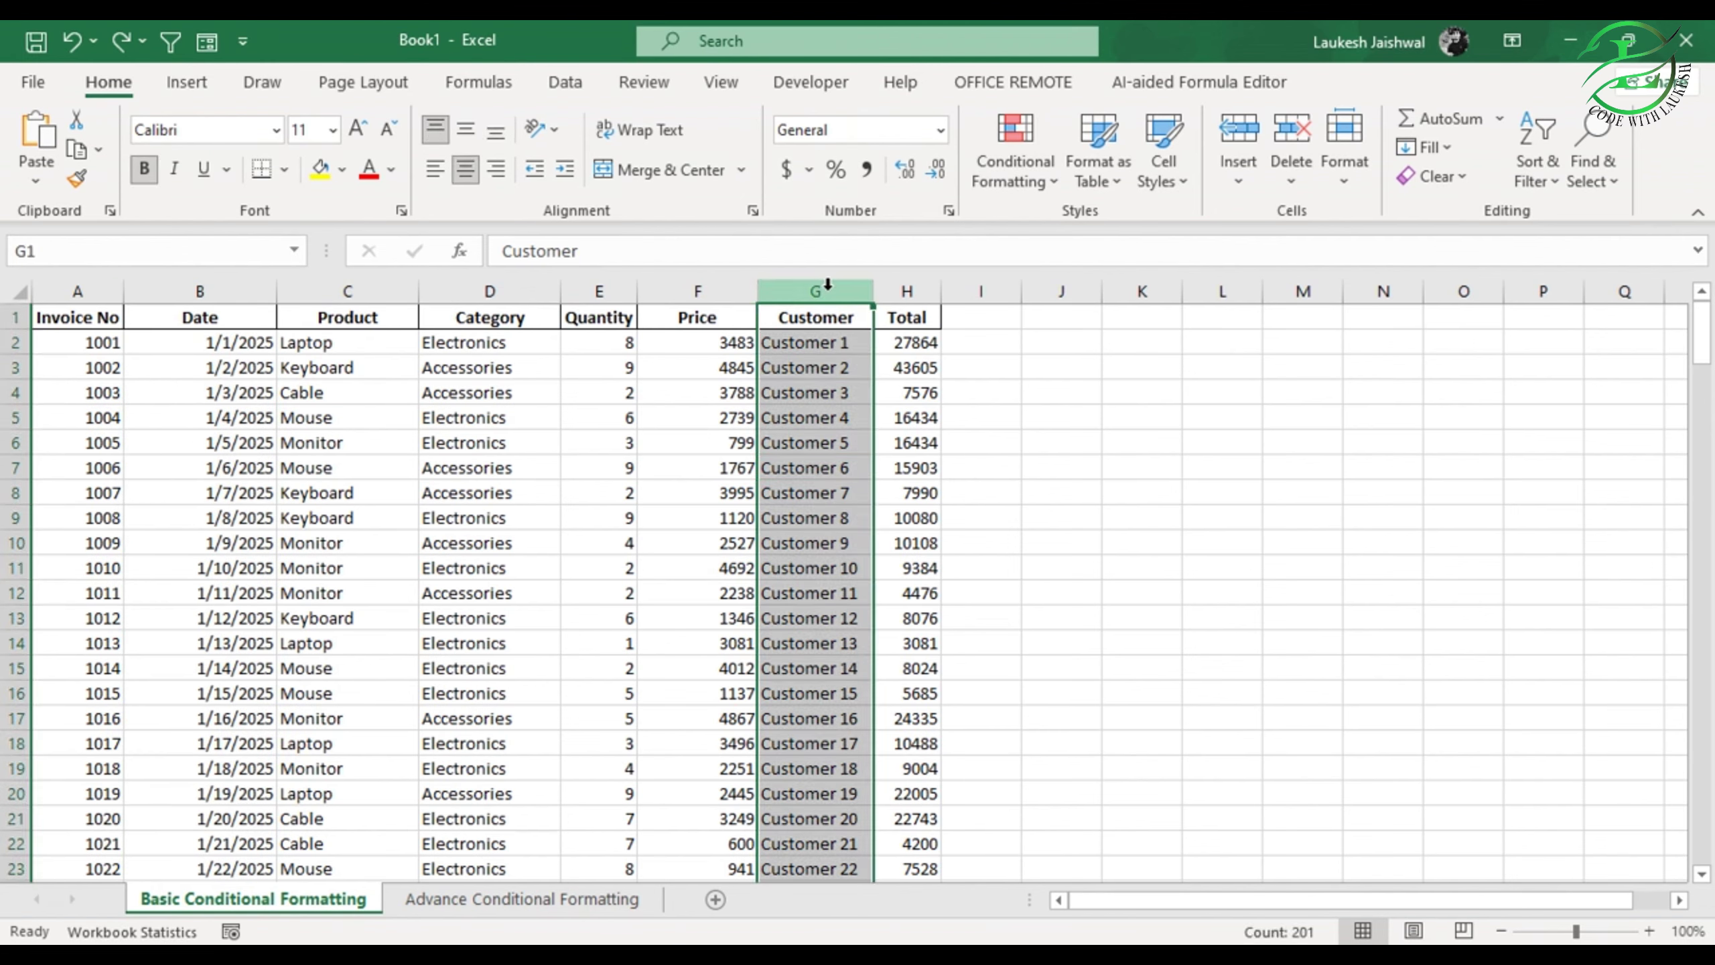
click(1038, 185)
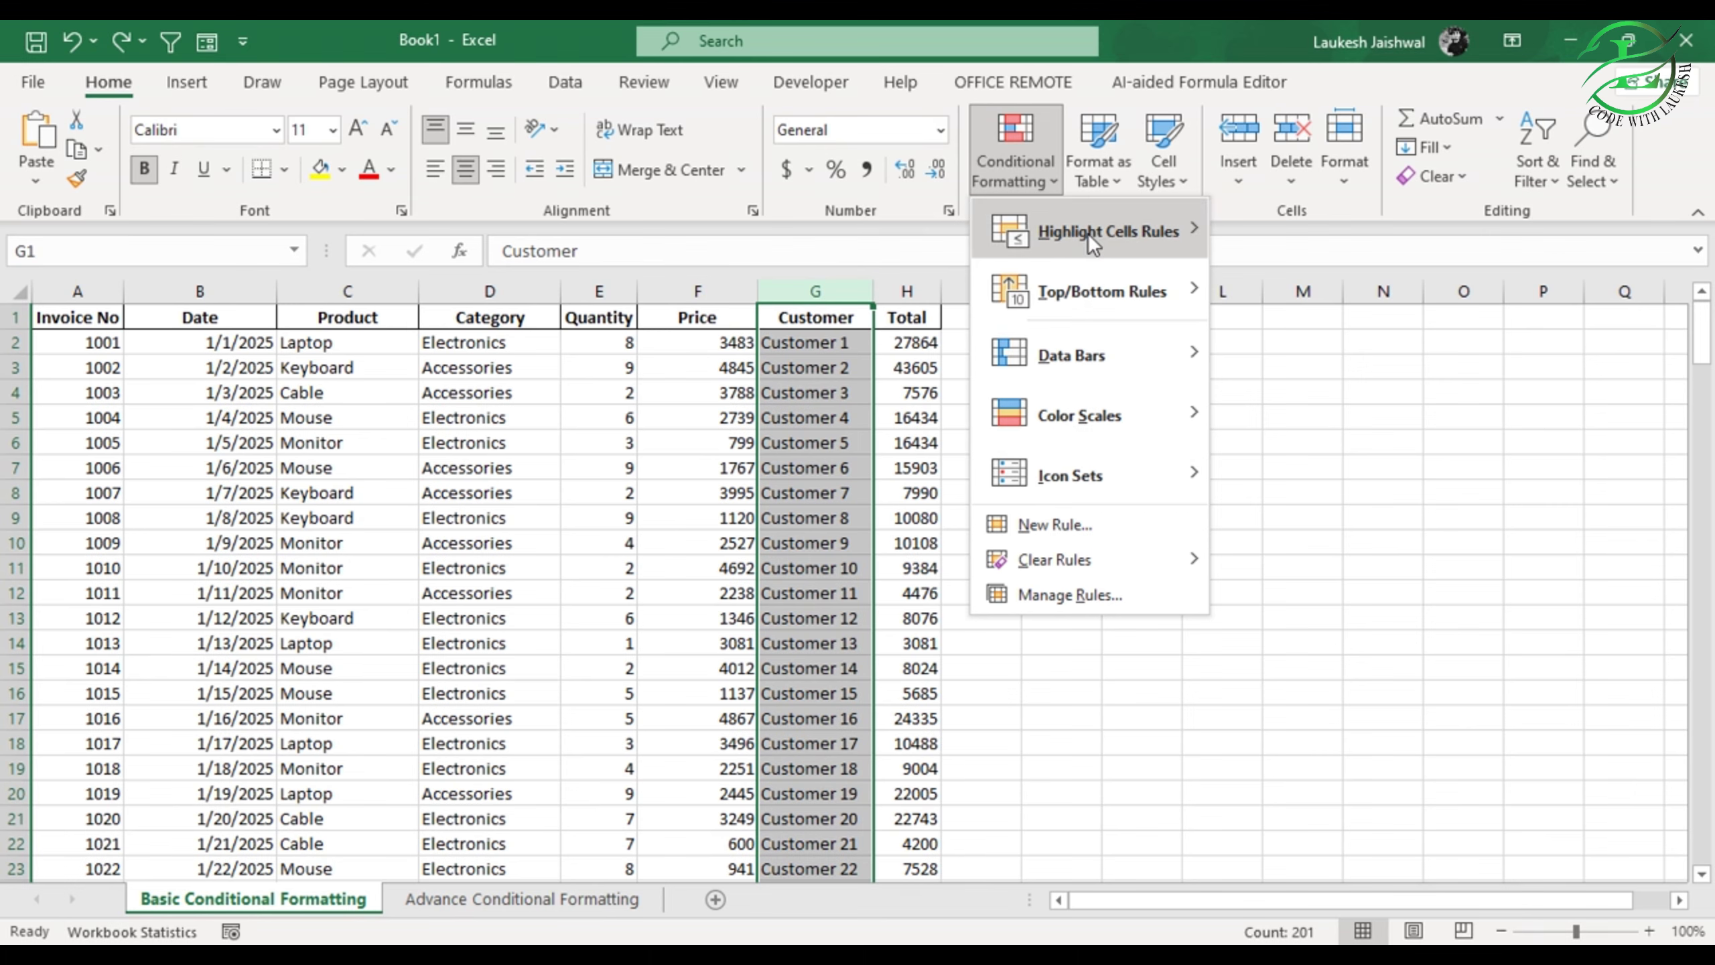
click(1326, 596)
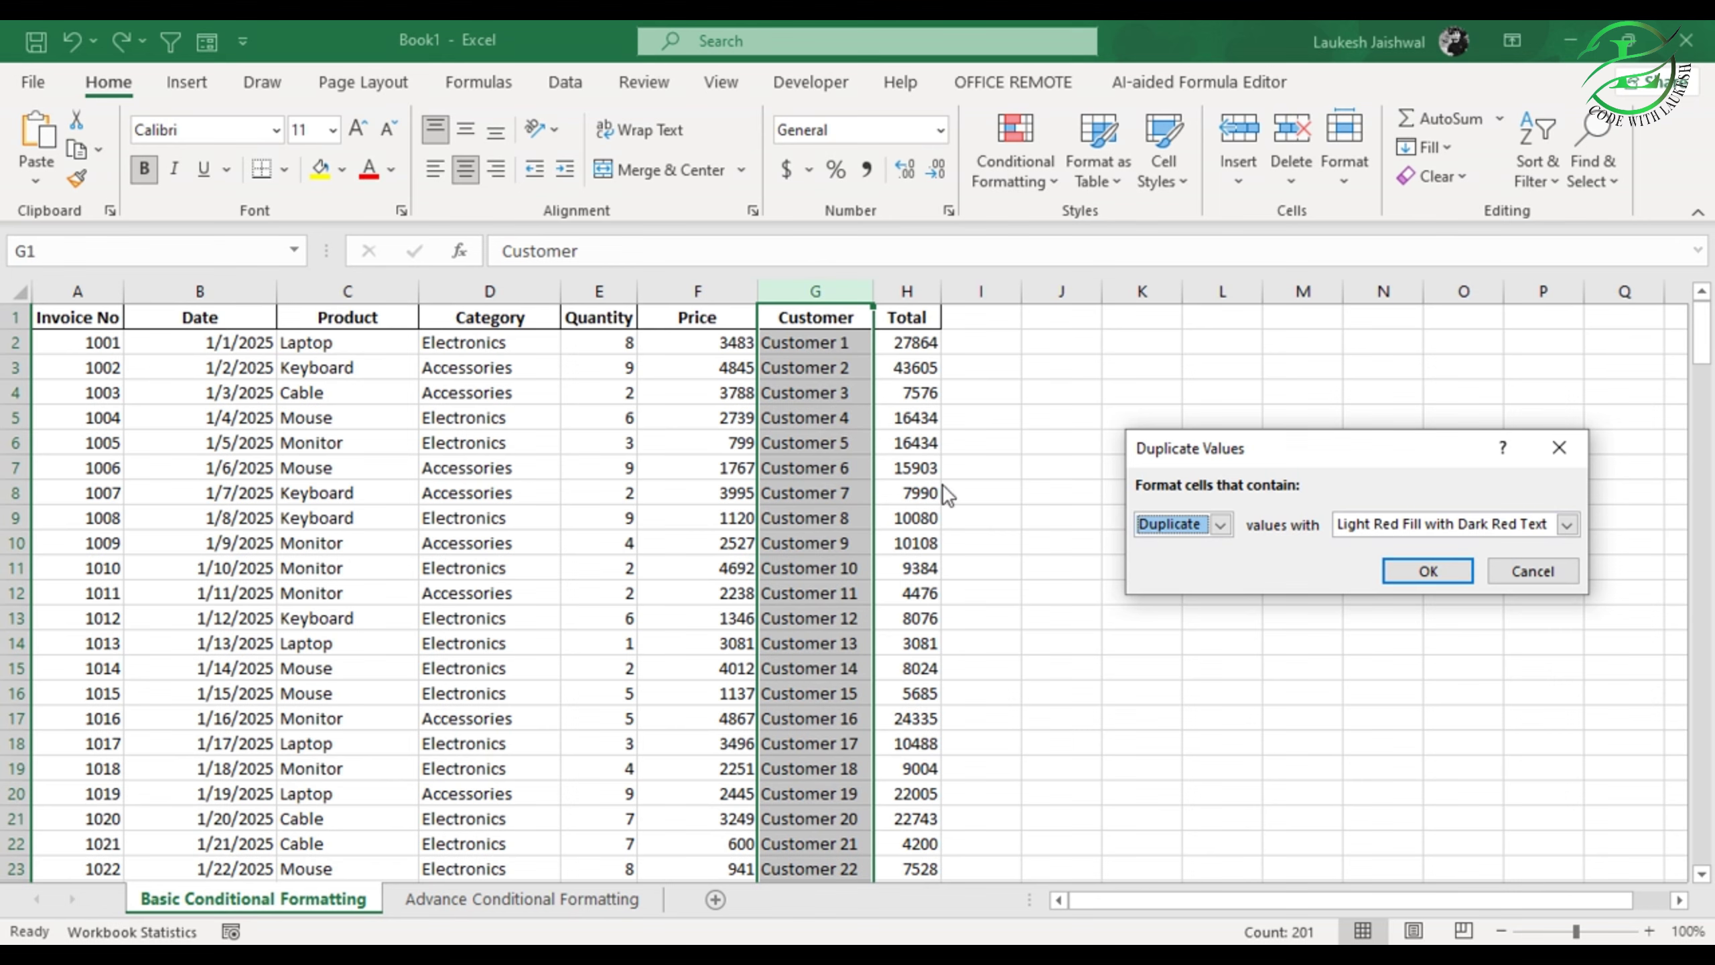
click(1542, 574)
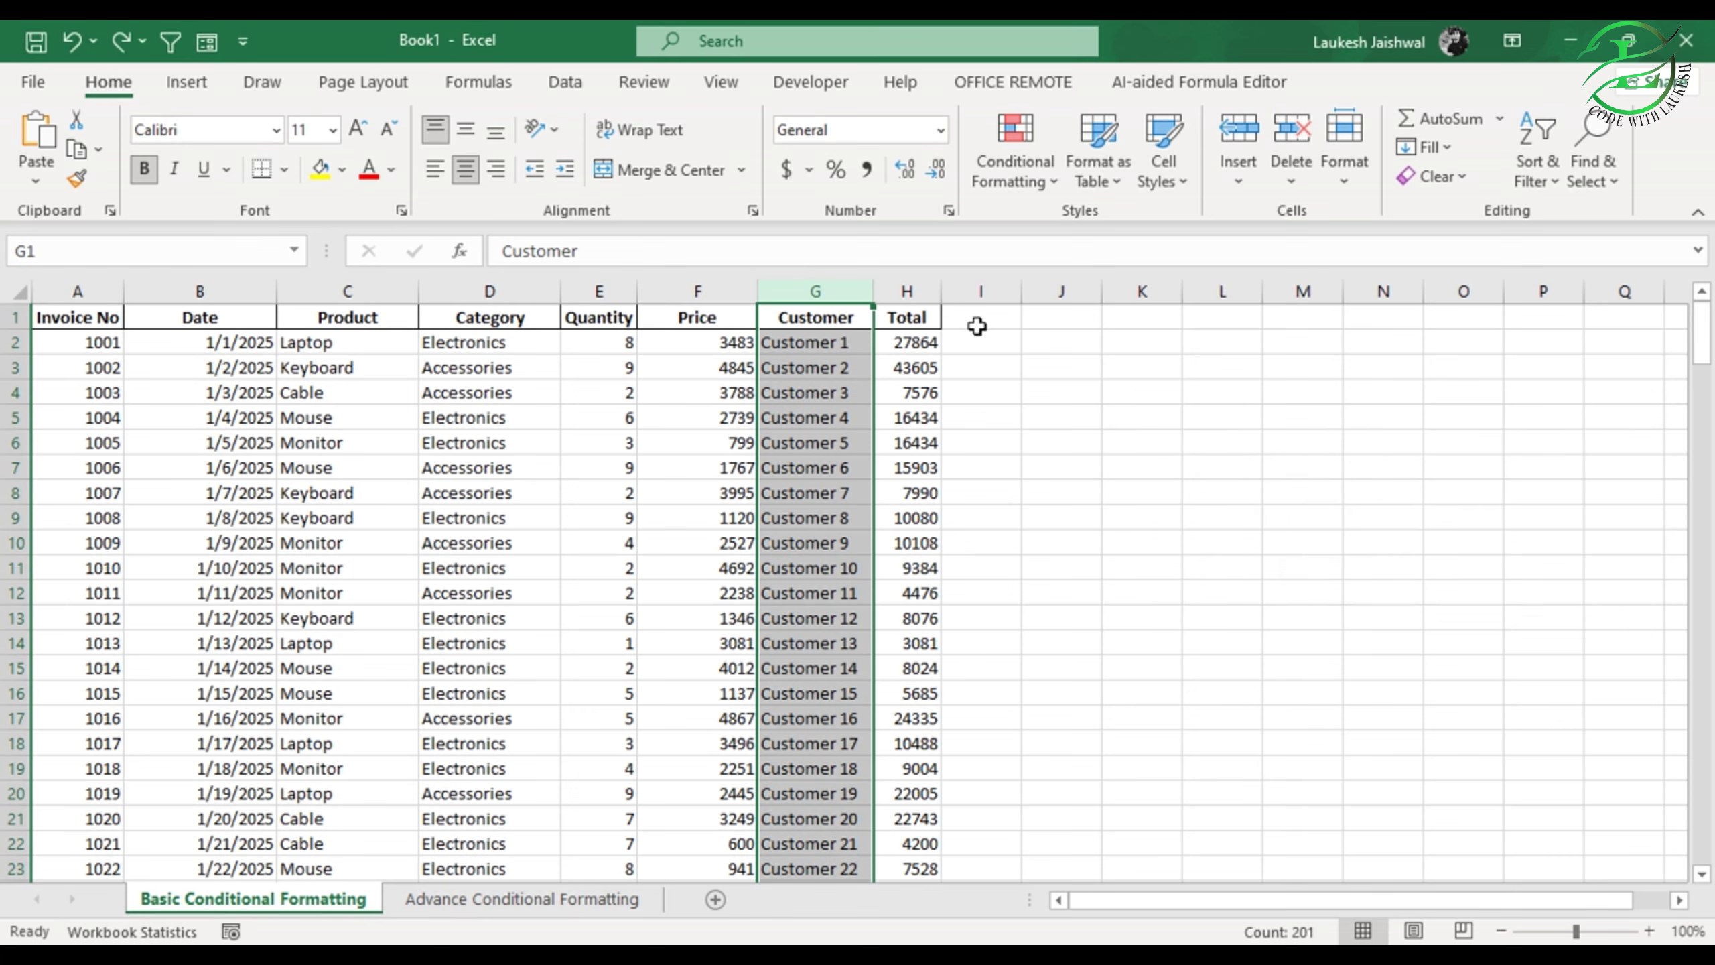
Step: Apply a Duplicate Values rule with Light Red Fill with Dark Red Text to the empty column J
click(1063, 291)
click(1047, 179)
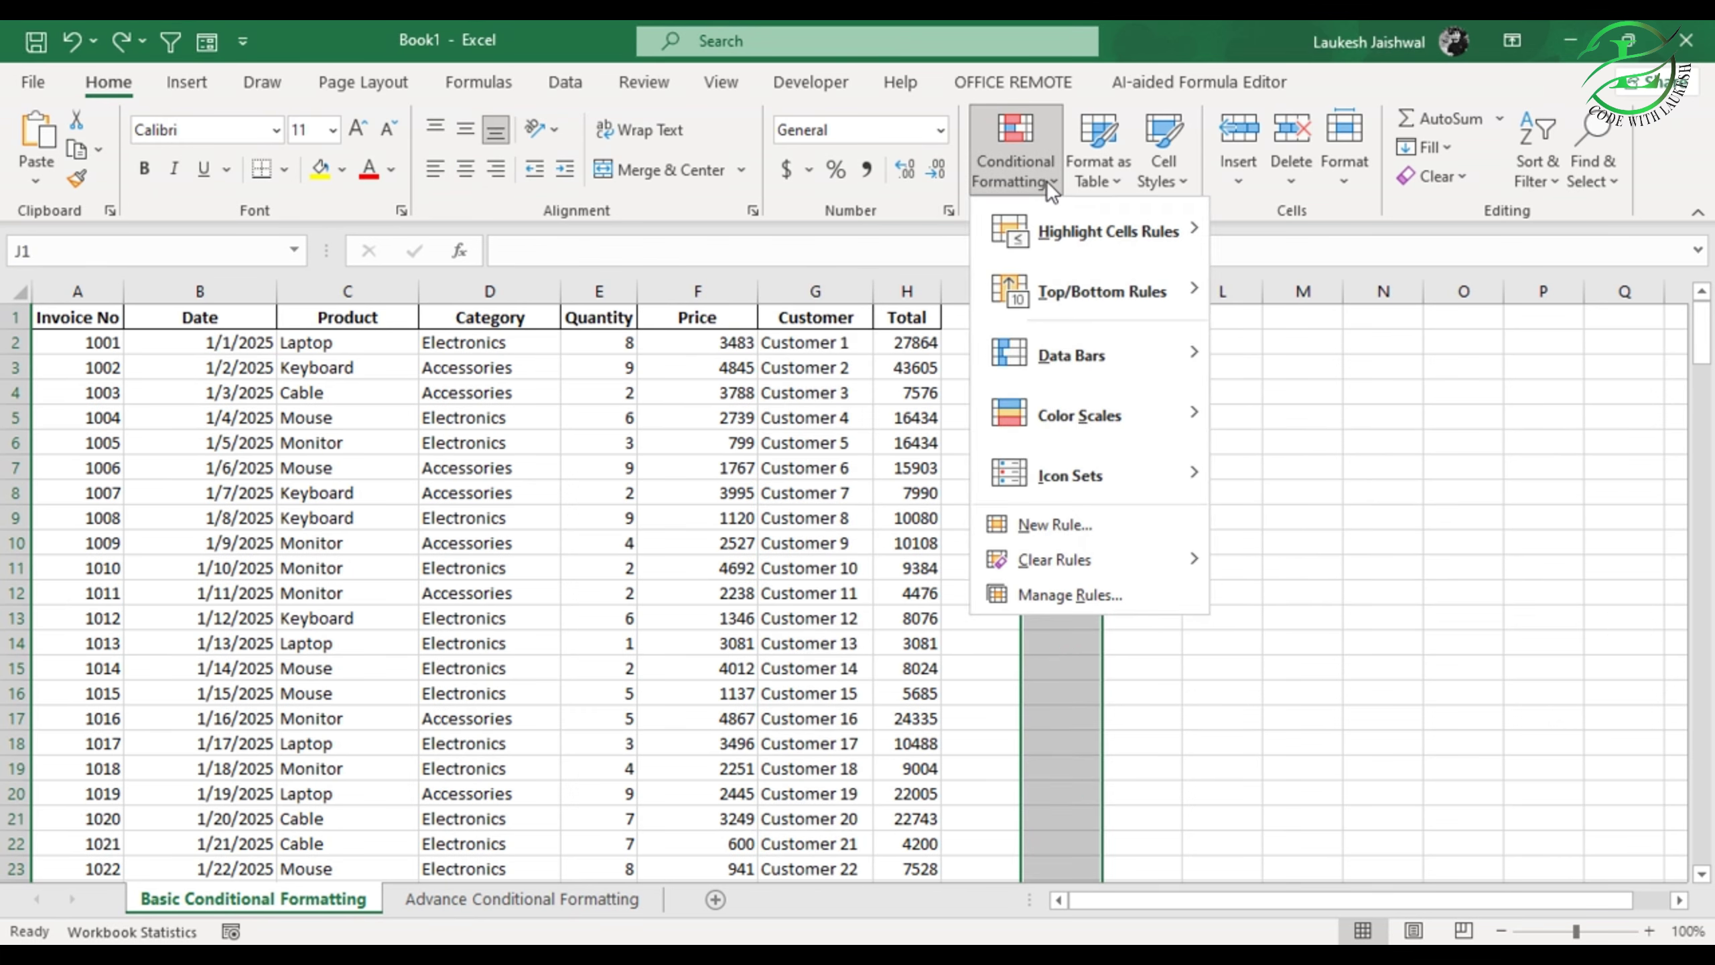
mouse_move(1088, 233)
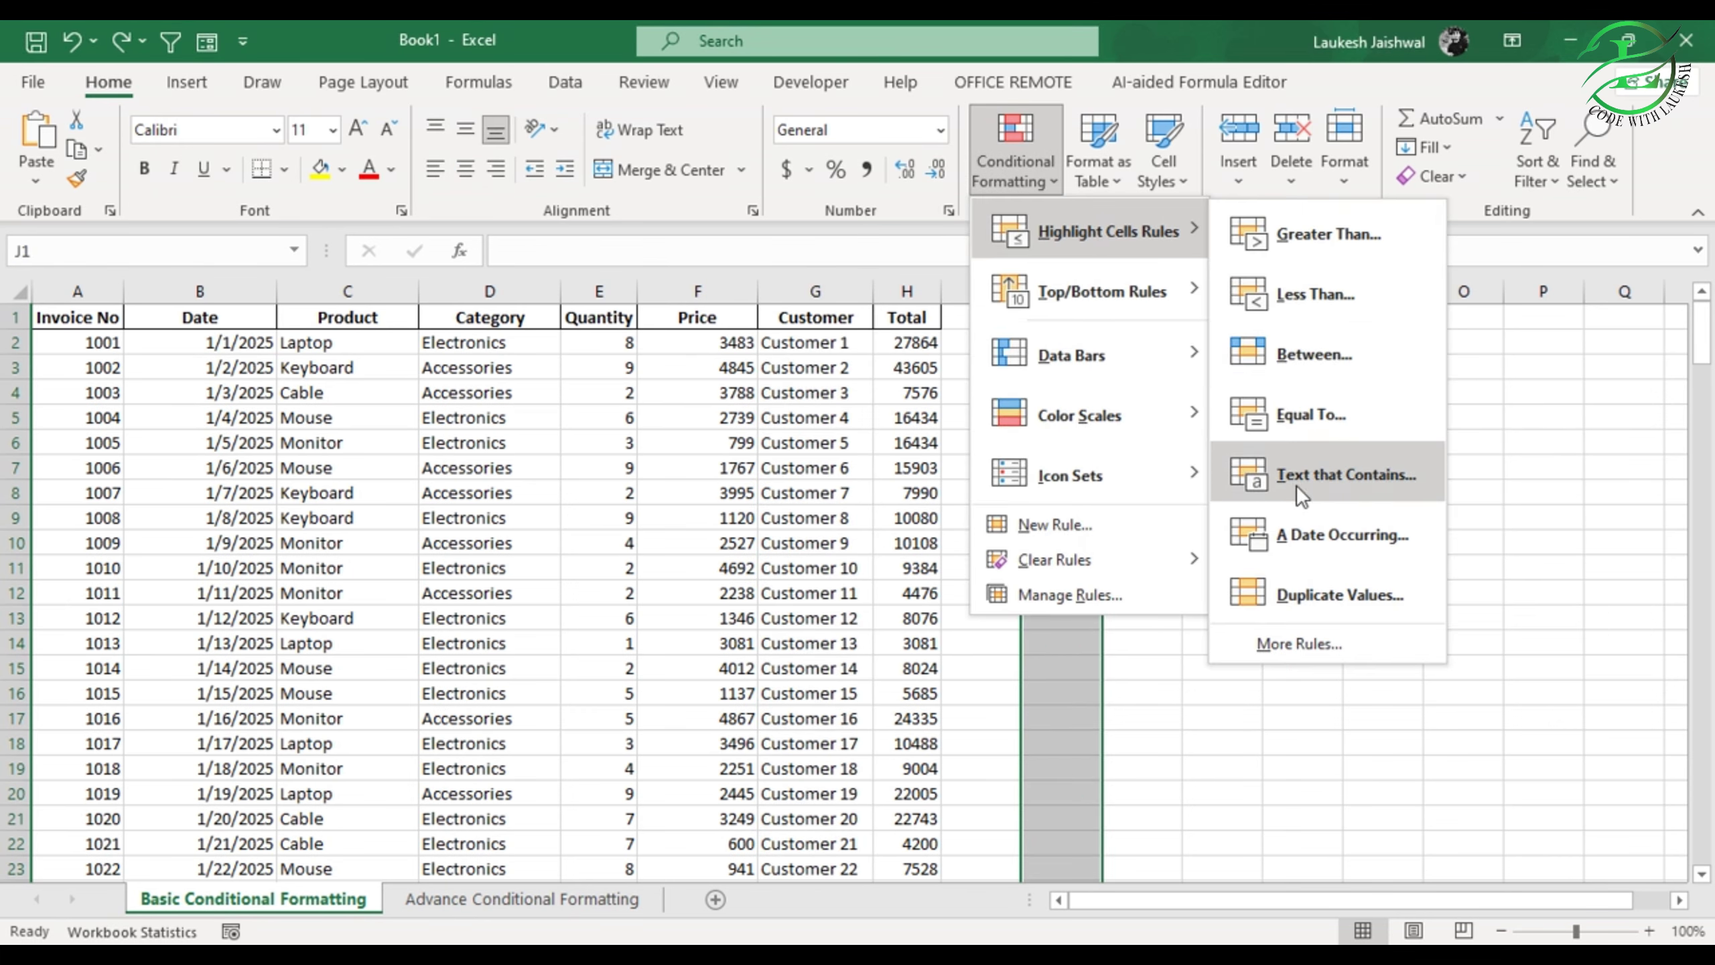
click(1289, 595)
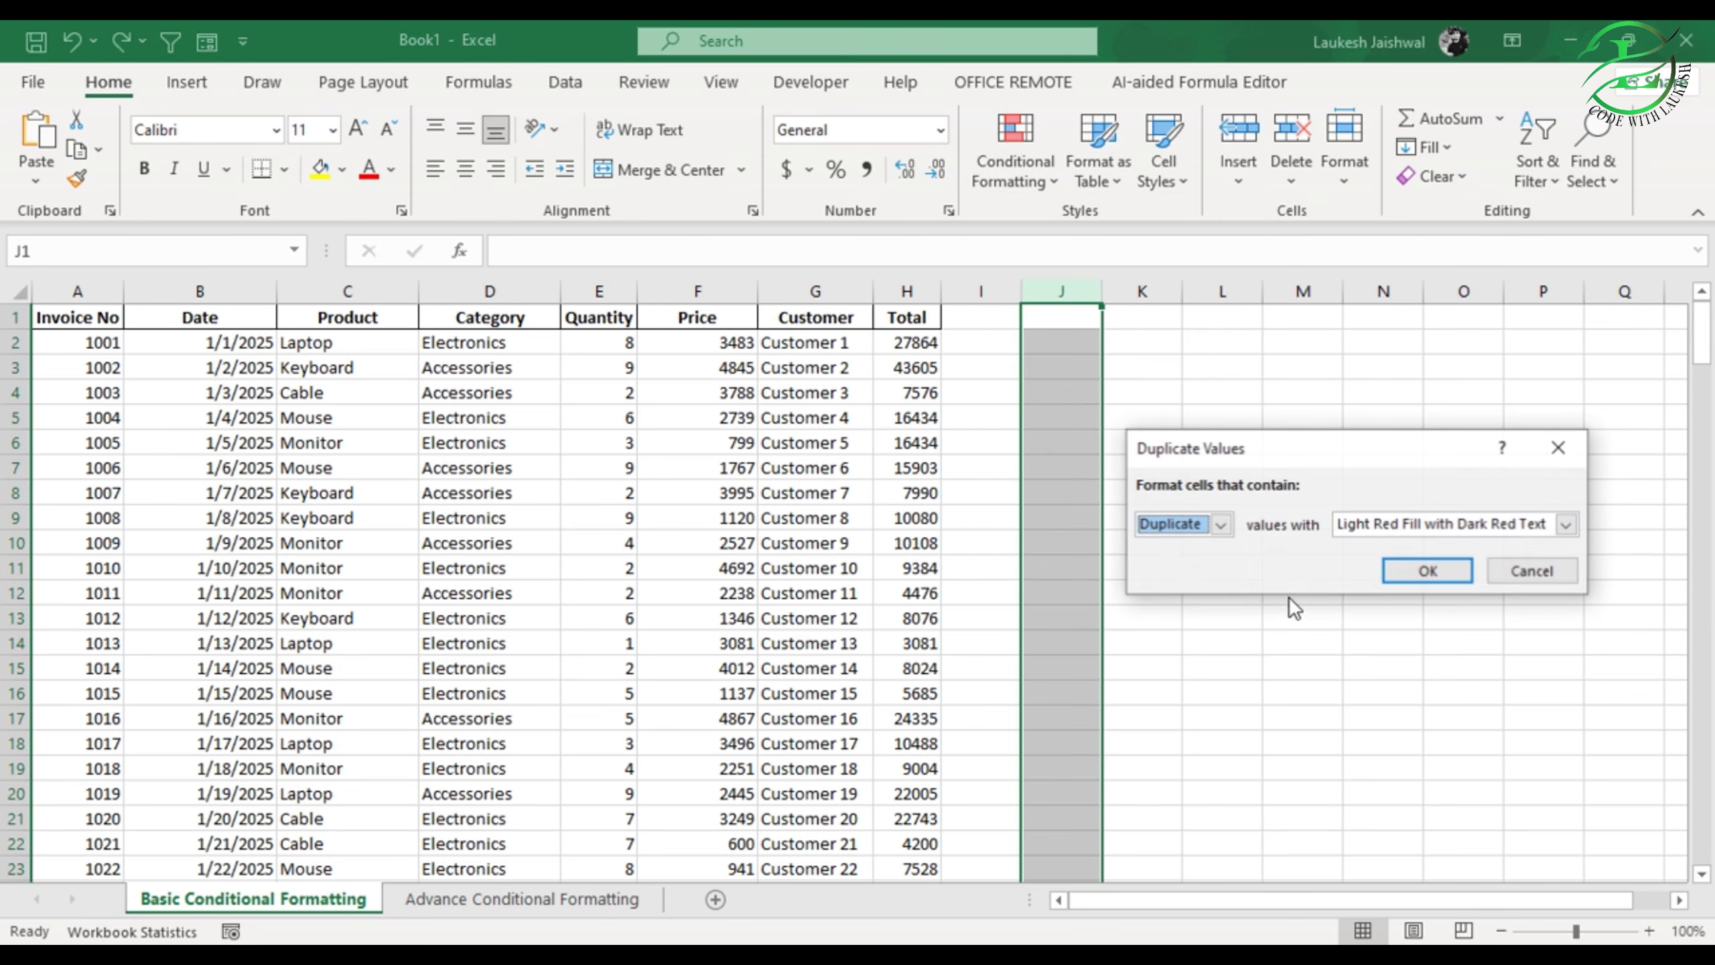
click(1427, 570)
Step: Enter the channel name in lowercase without spaces in both J2 and J3, and fit column J's width to the text
click(1067, 343)
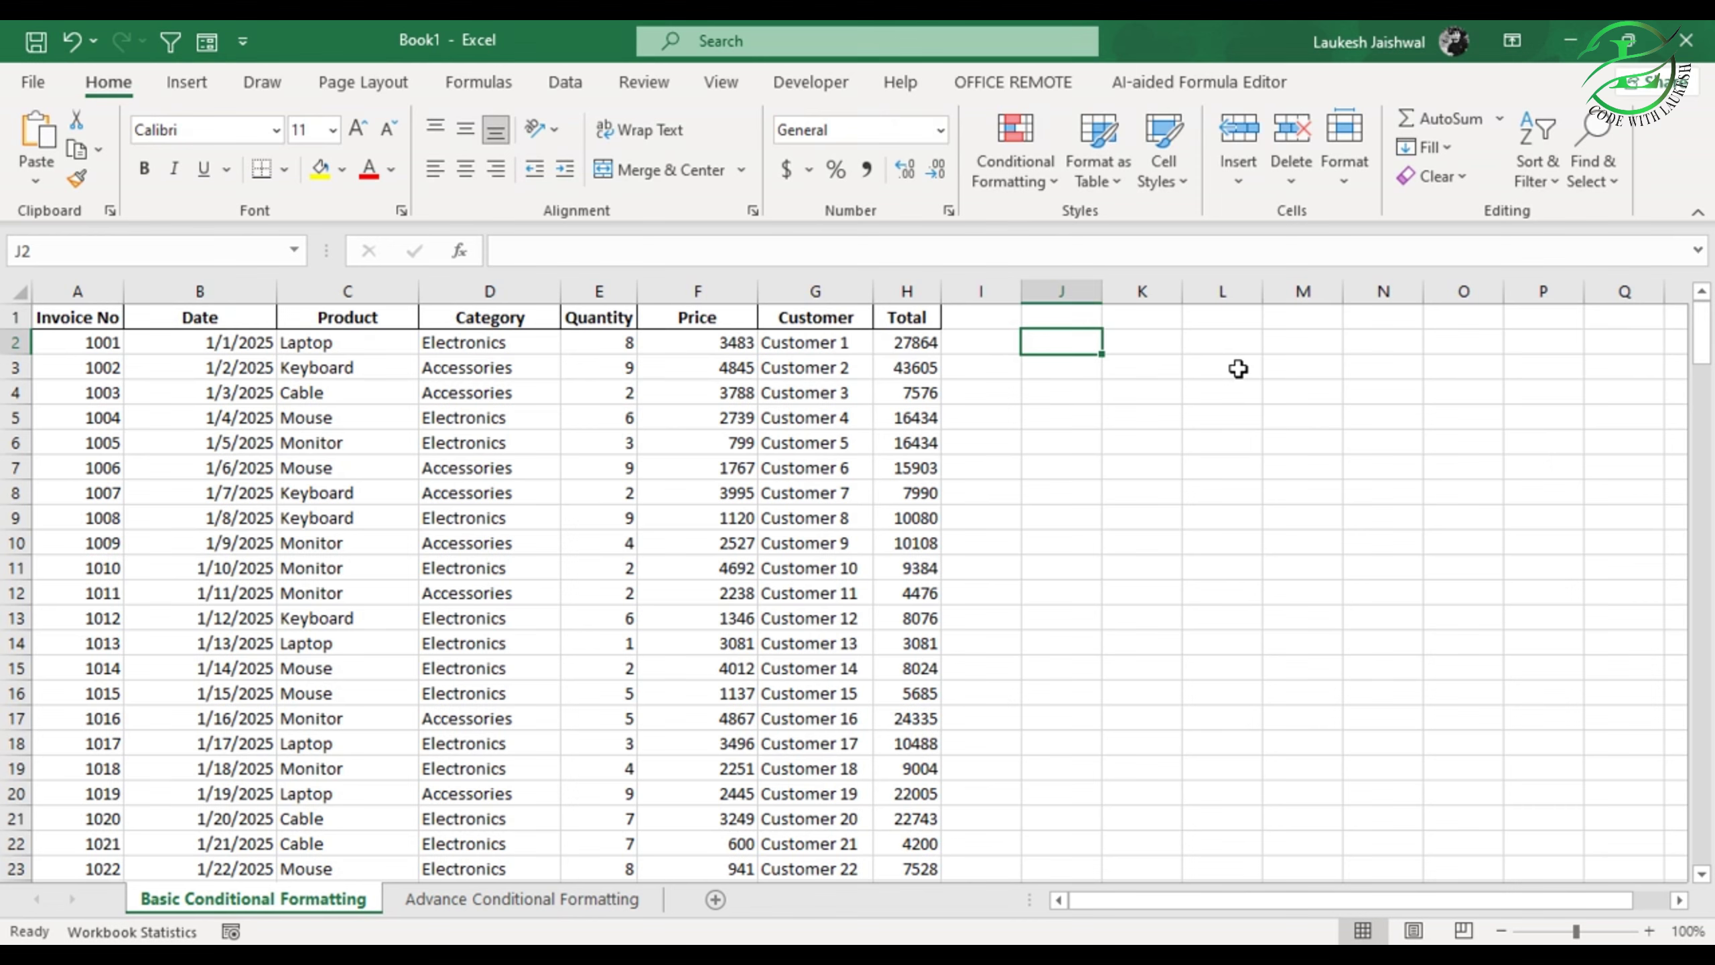
text(codewi)
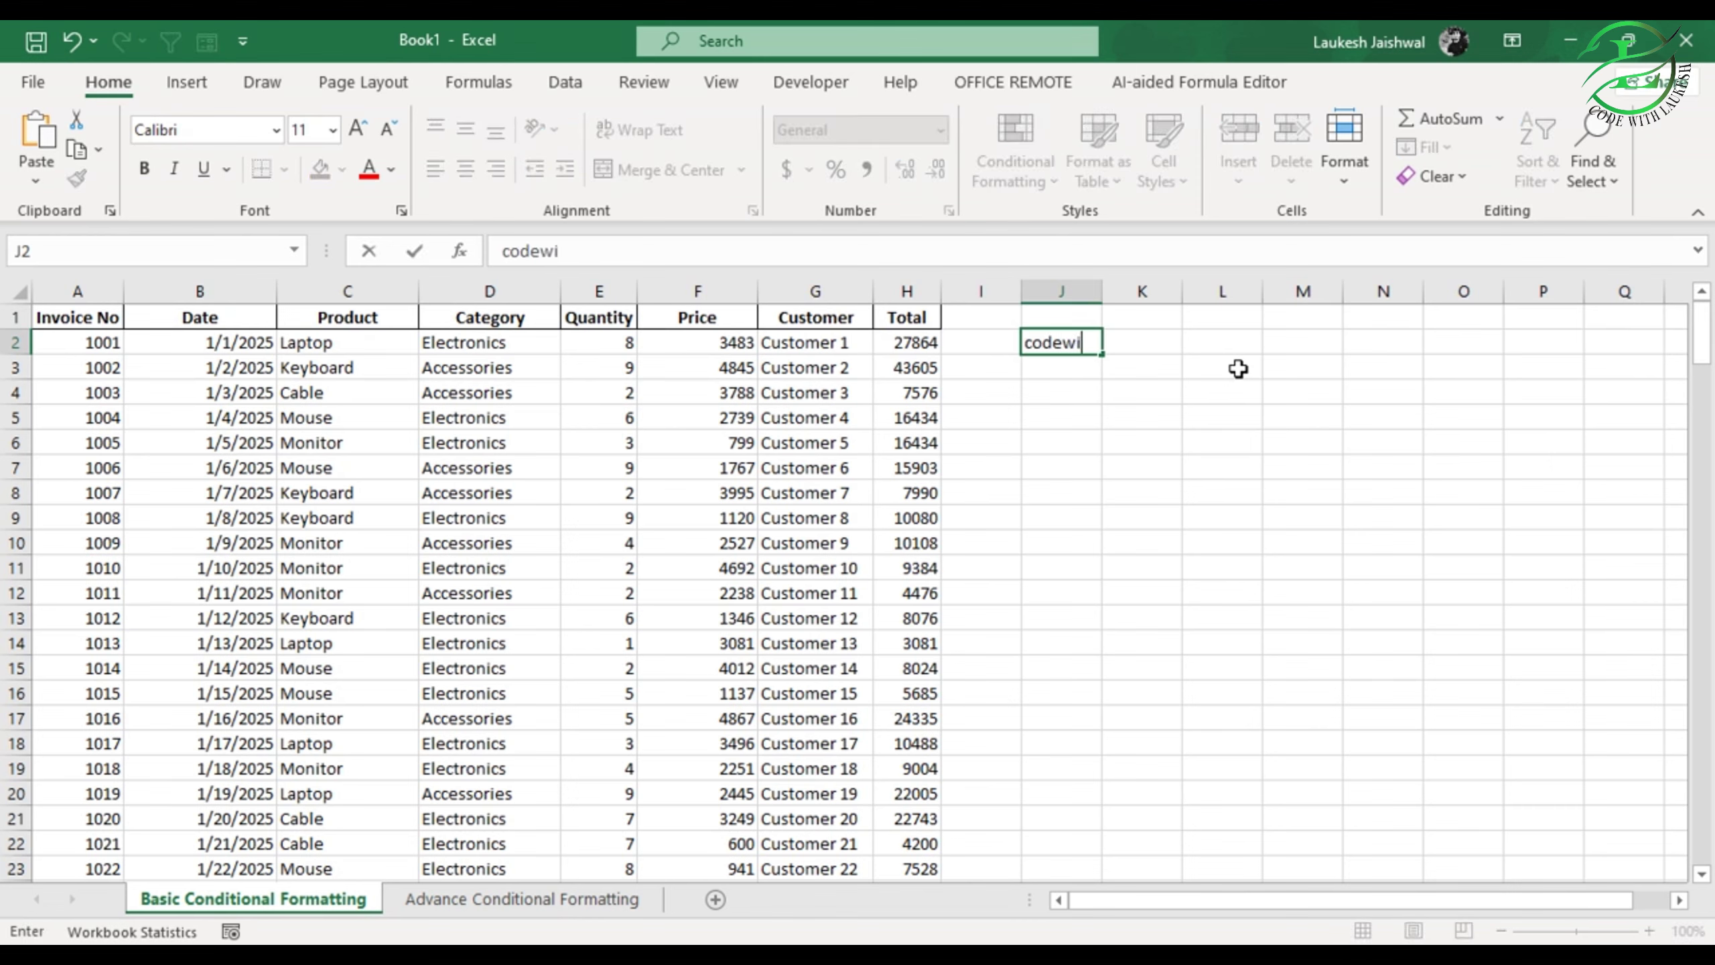
text(thlaukesh)
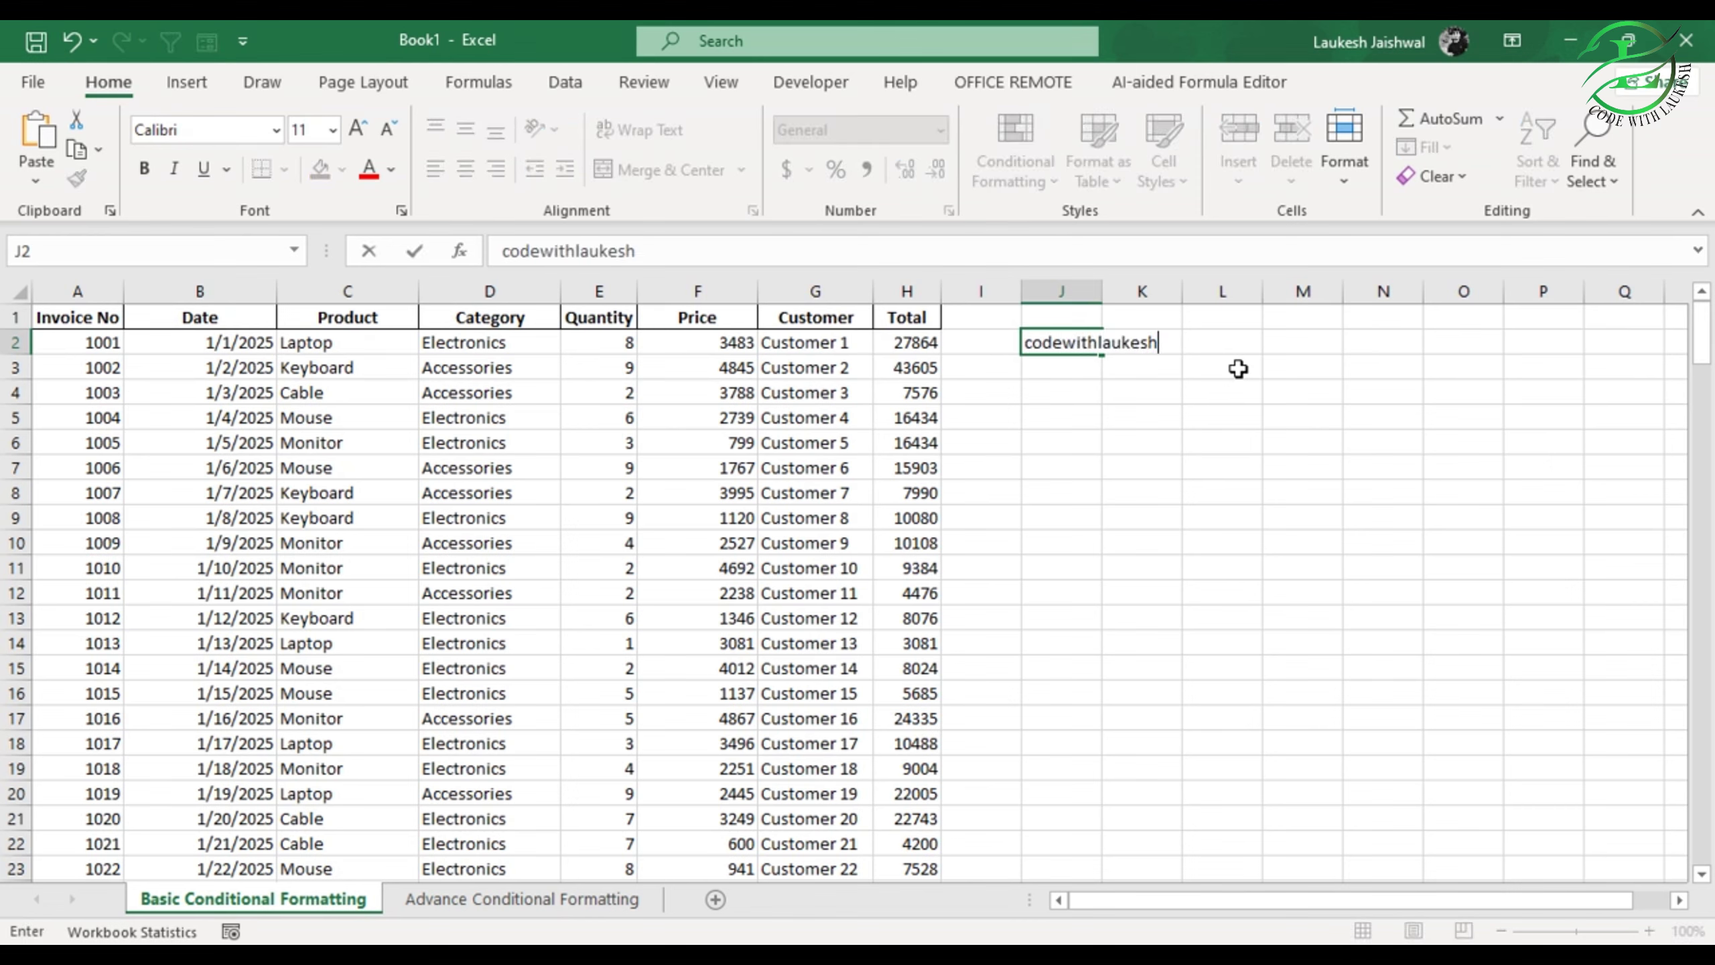
key(Return)
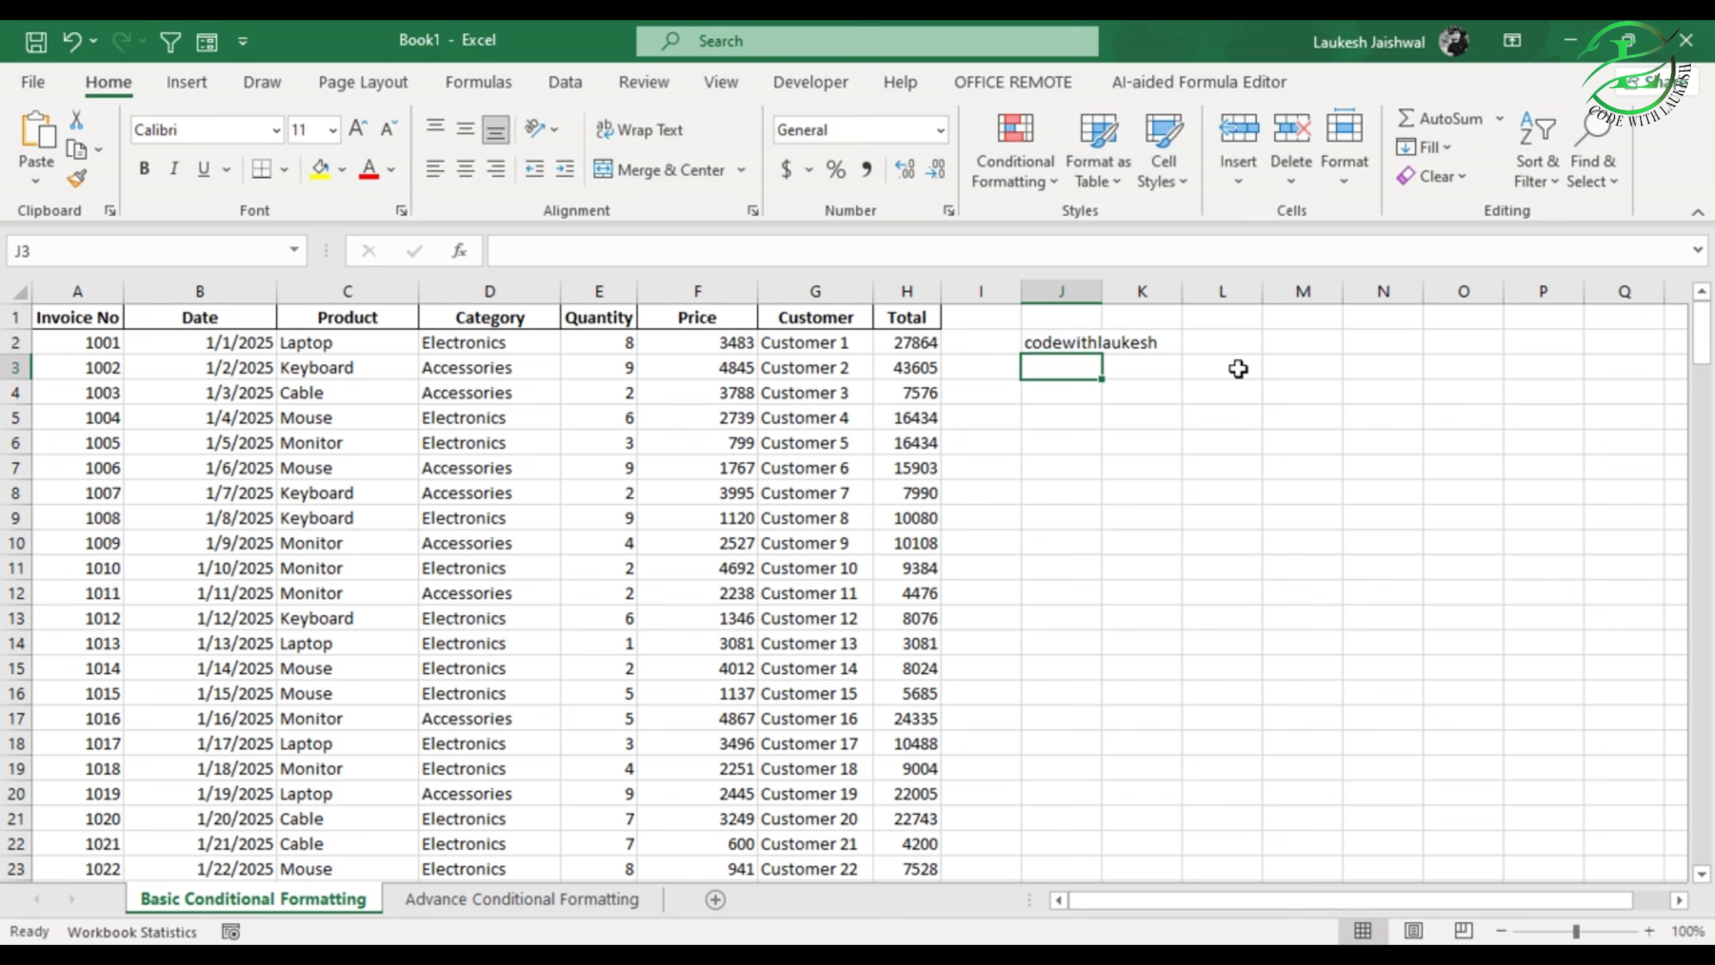
text(code)
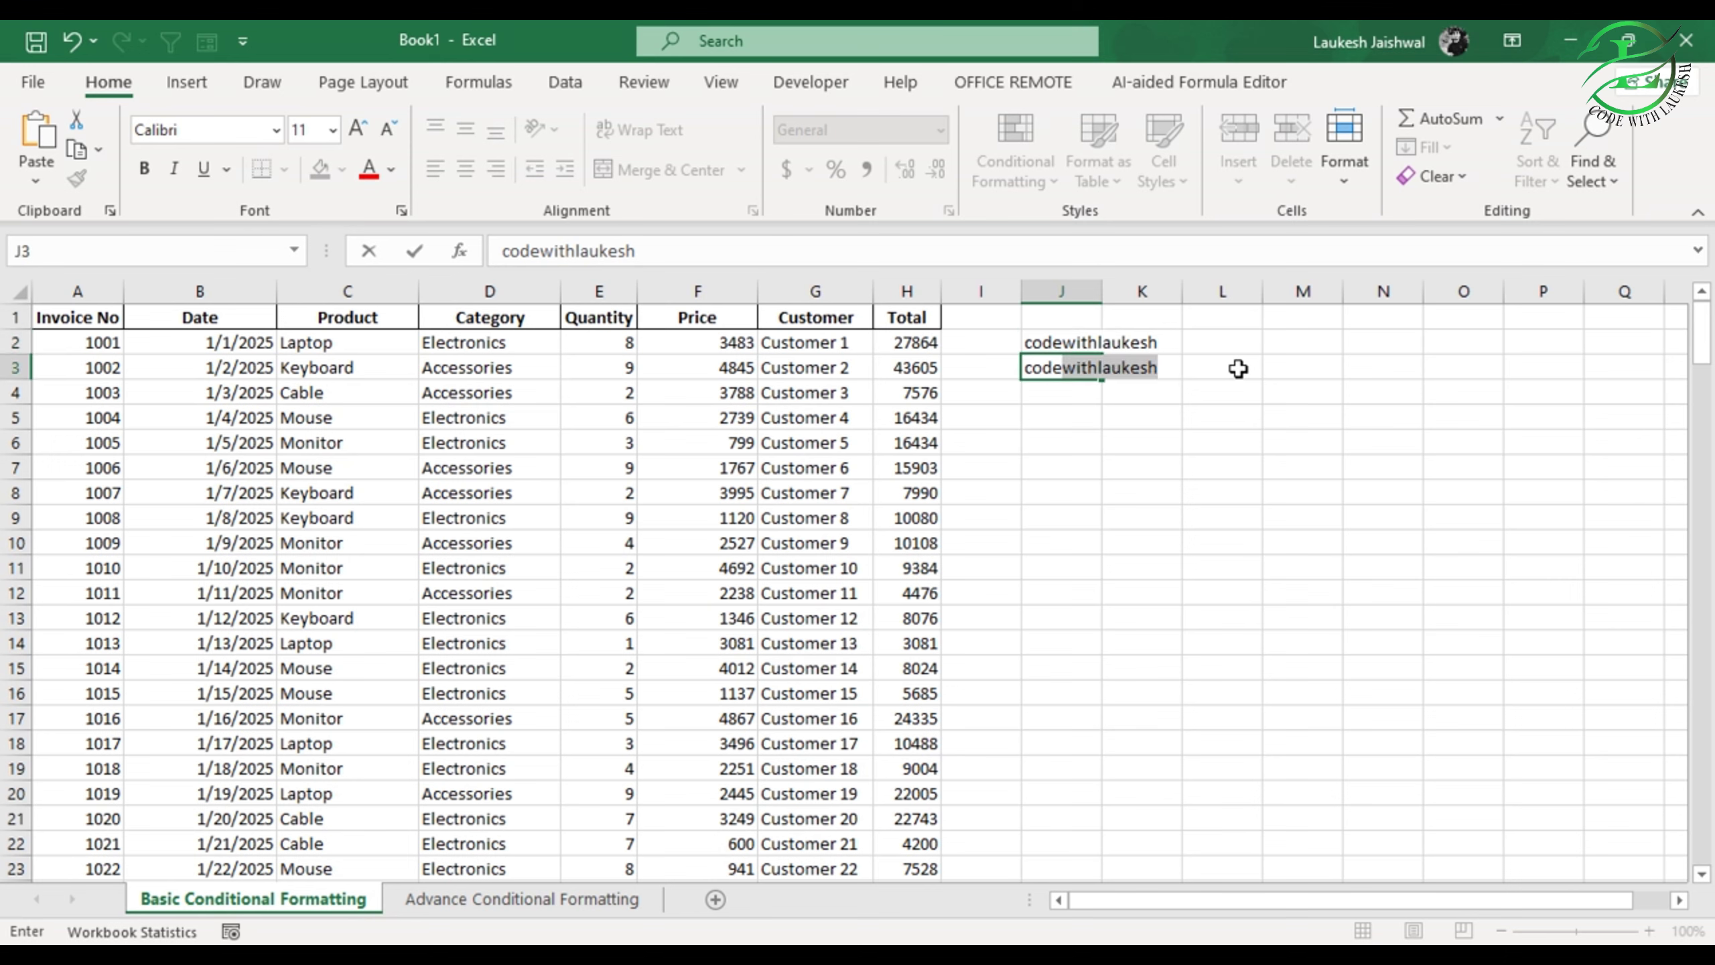
text(wy)
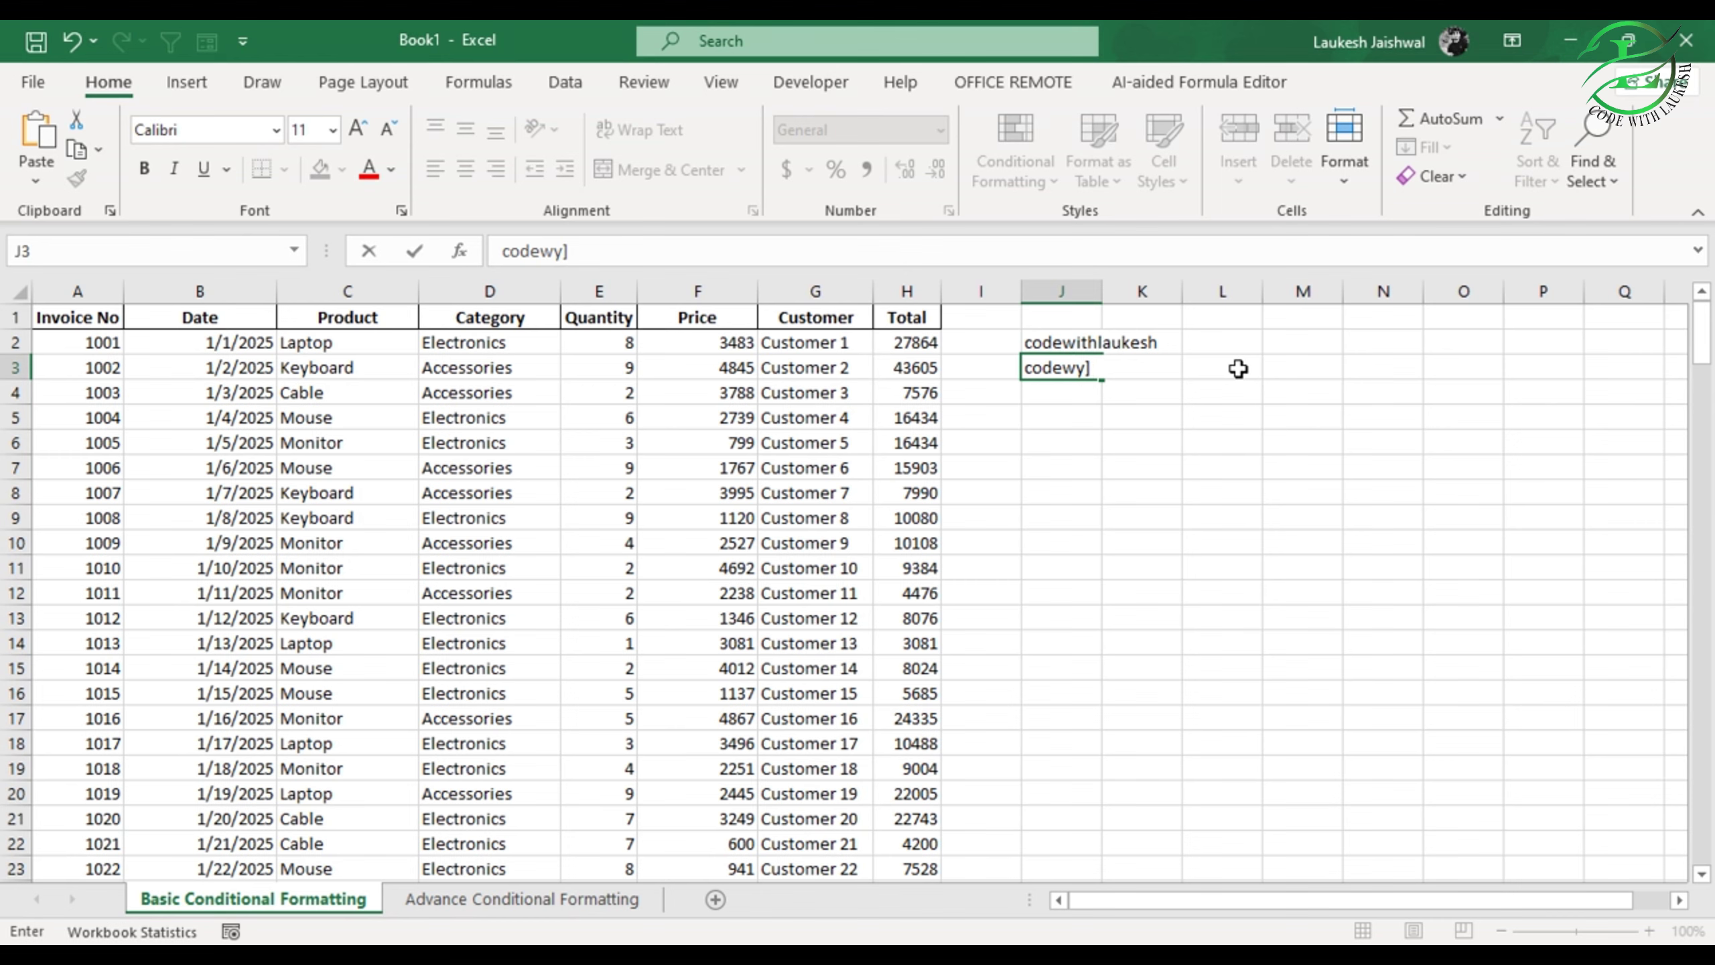
text(ithlaukesh)
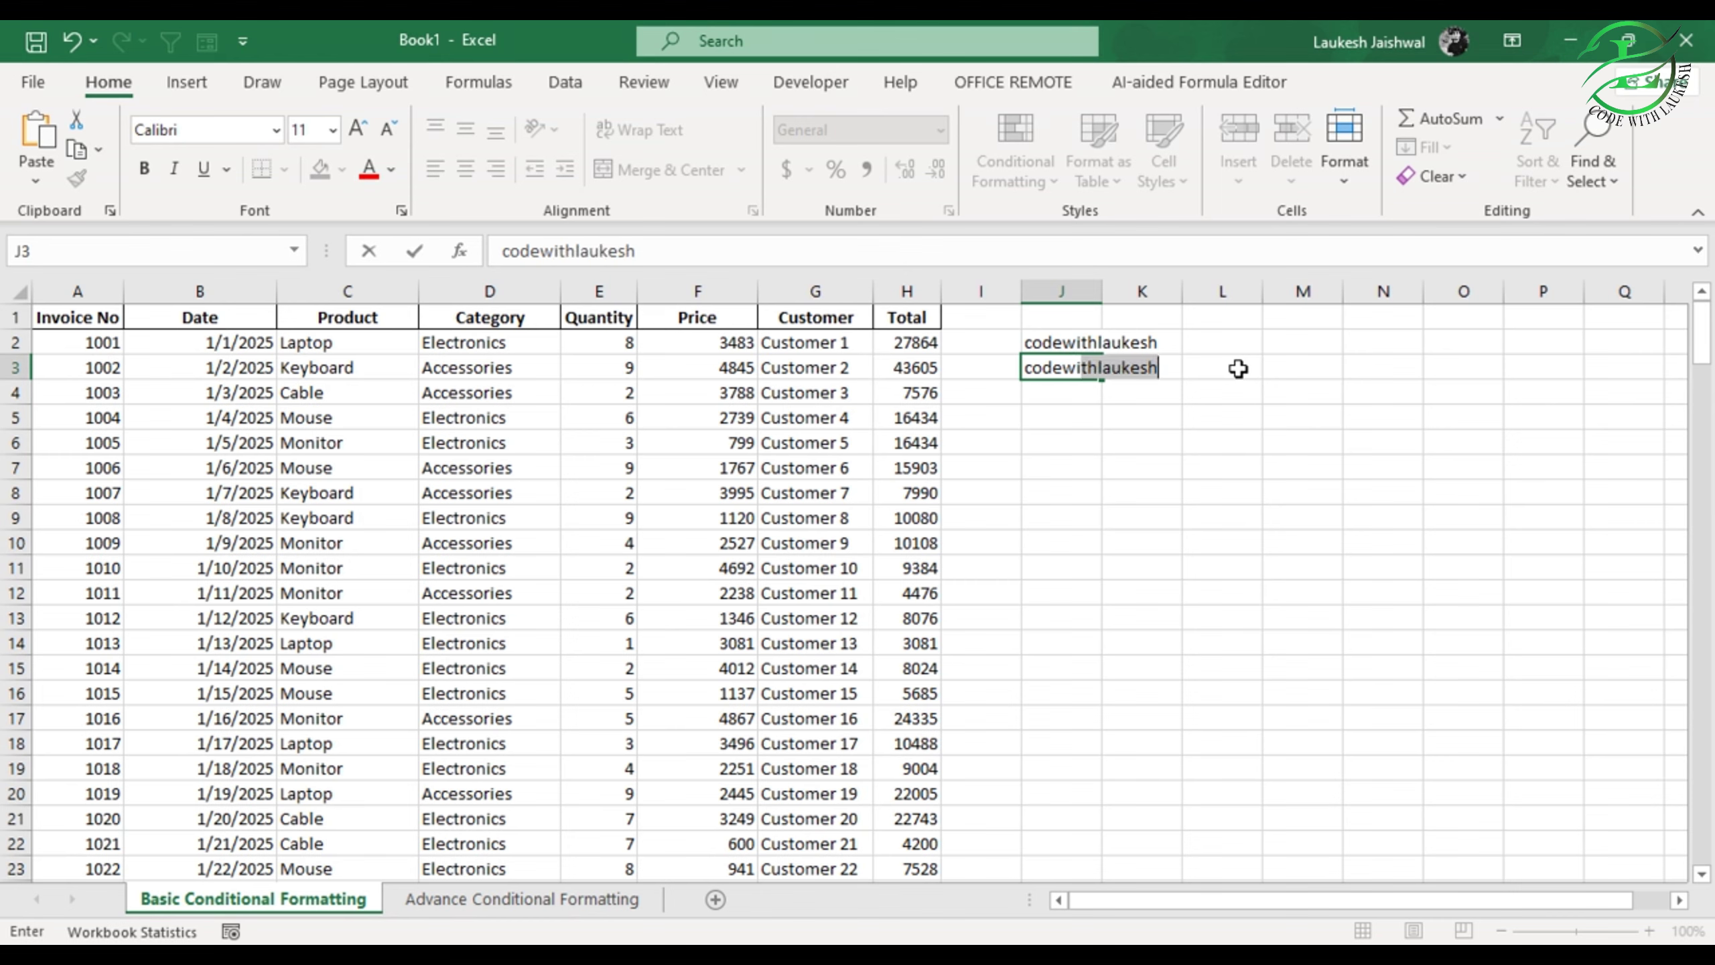
key(Return)
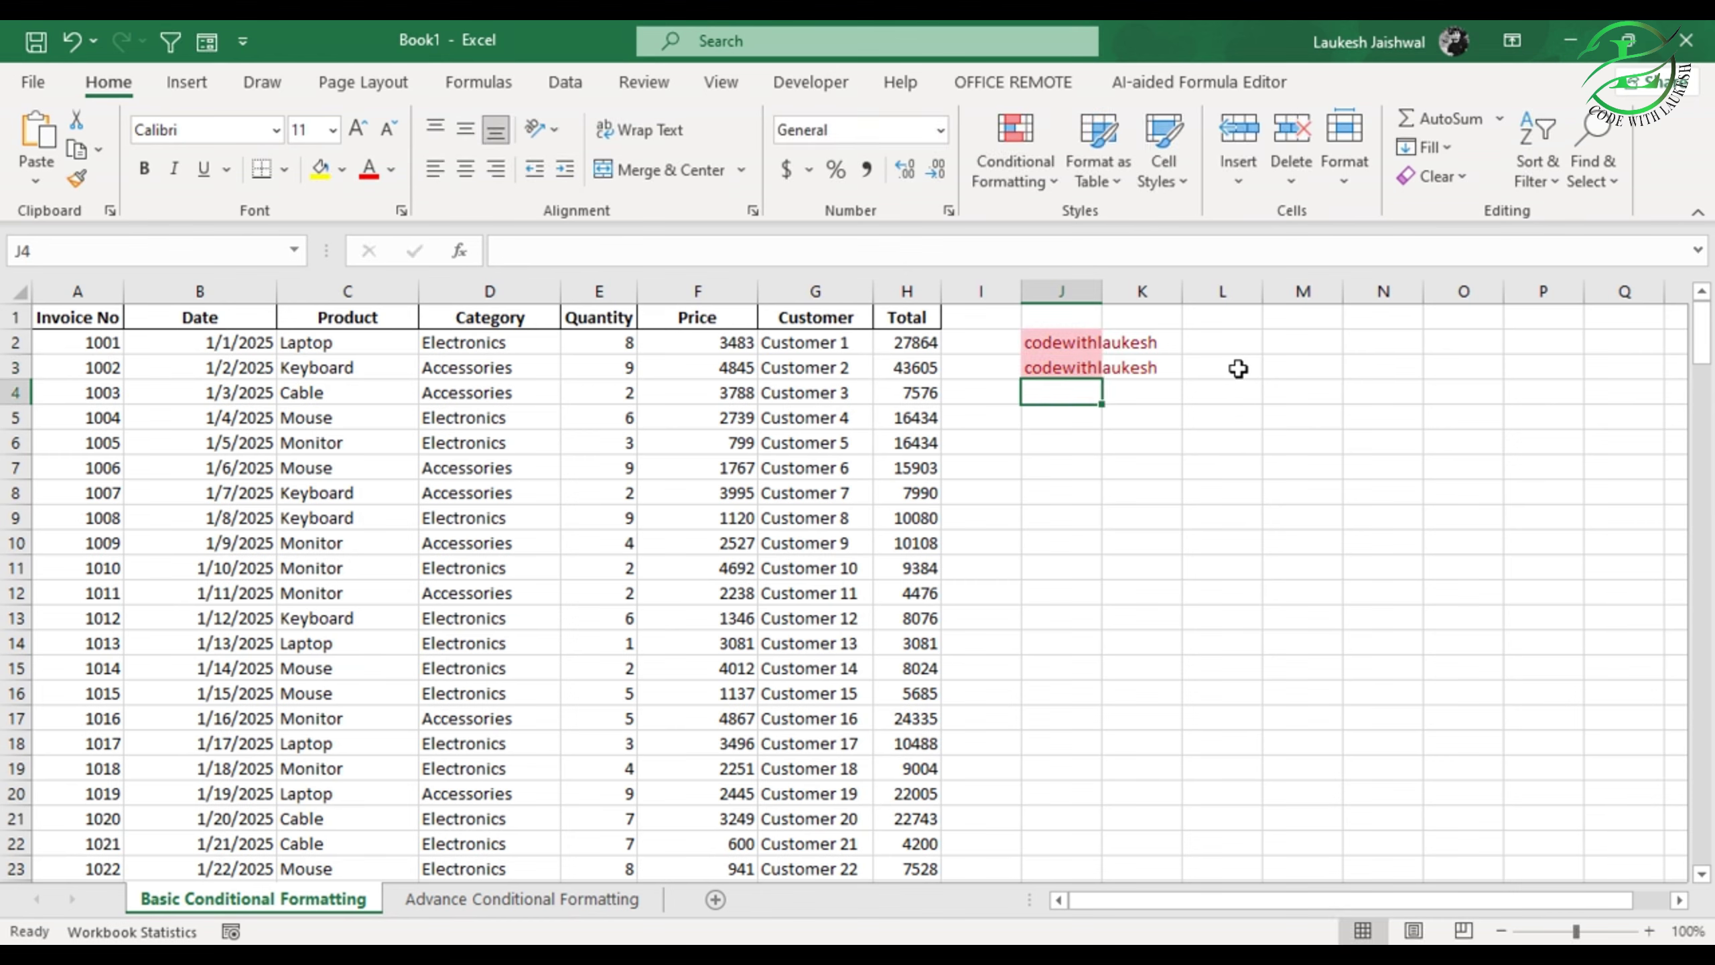
double_click(1105, 292)
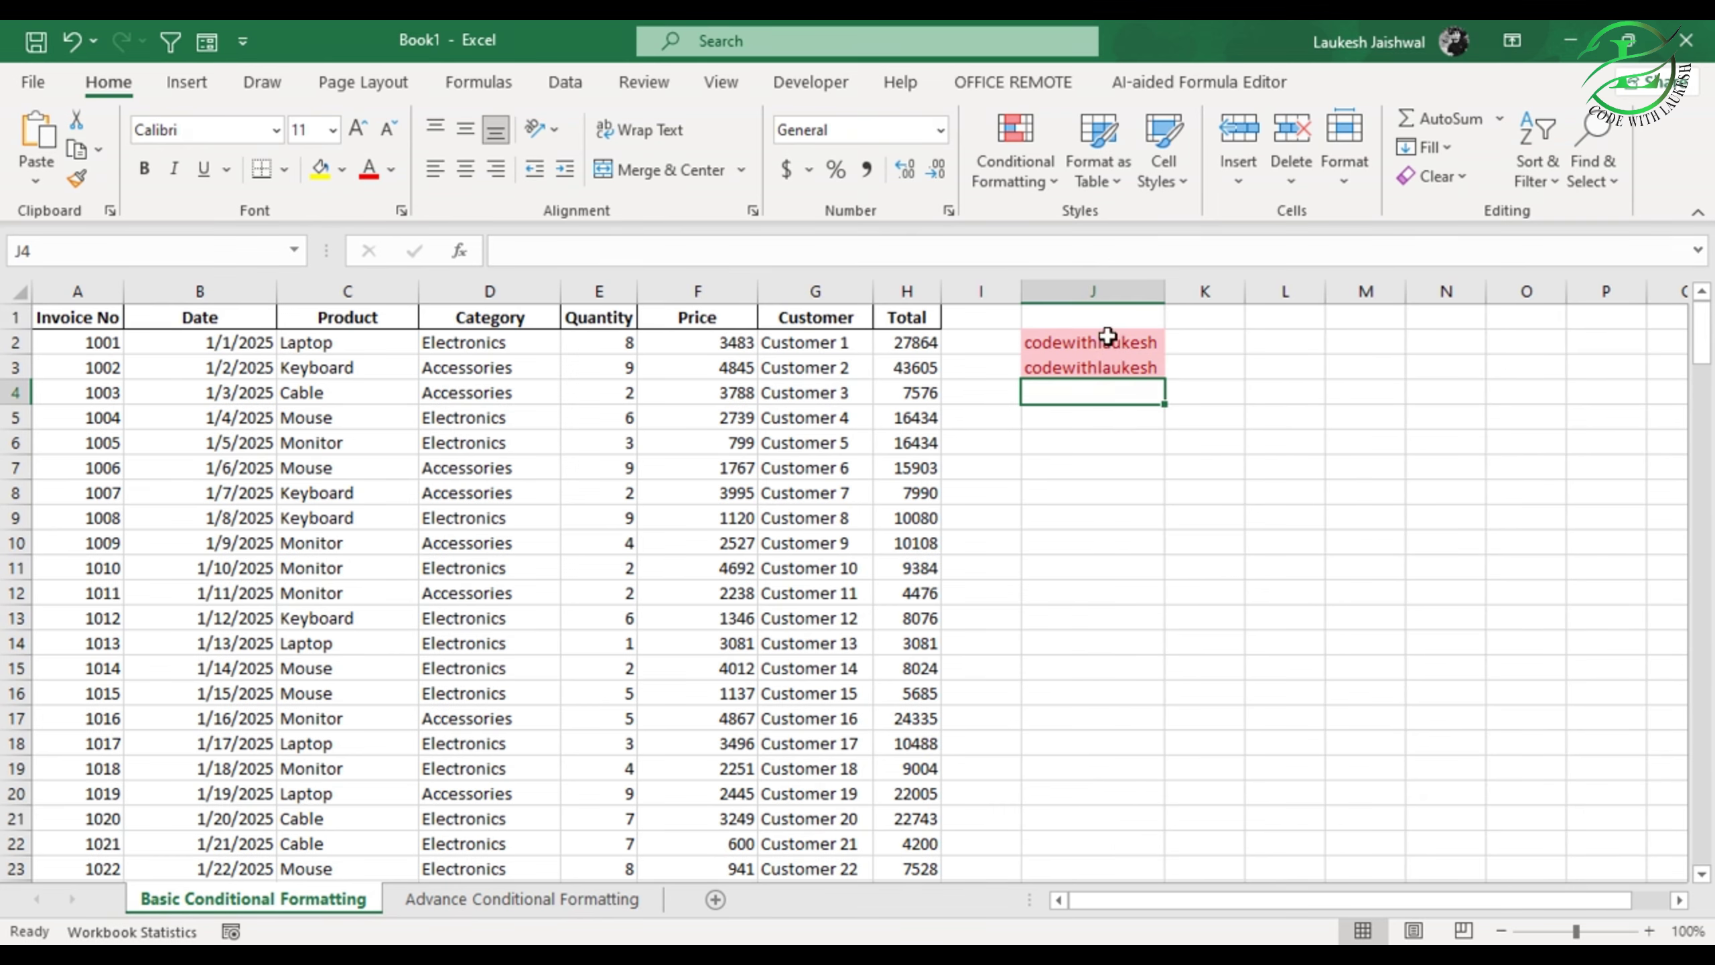
Step: Shorten the text in J3 to codewith so it differs from the entry in J2
double_click(1119, 368)
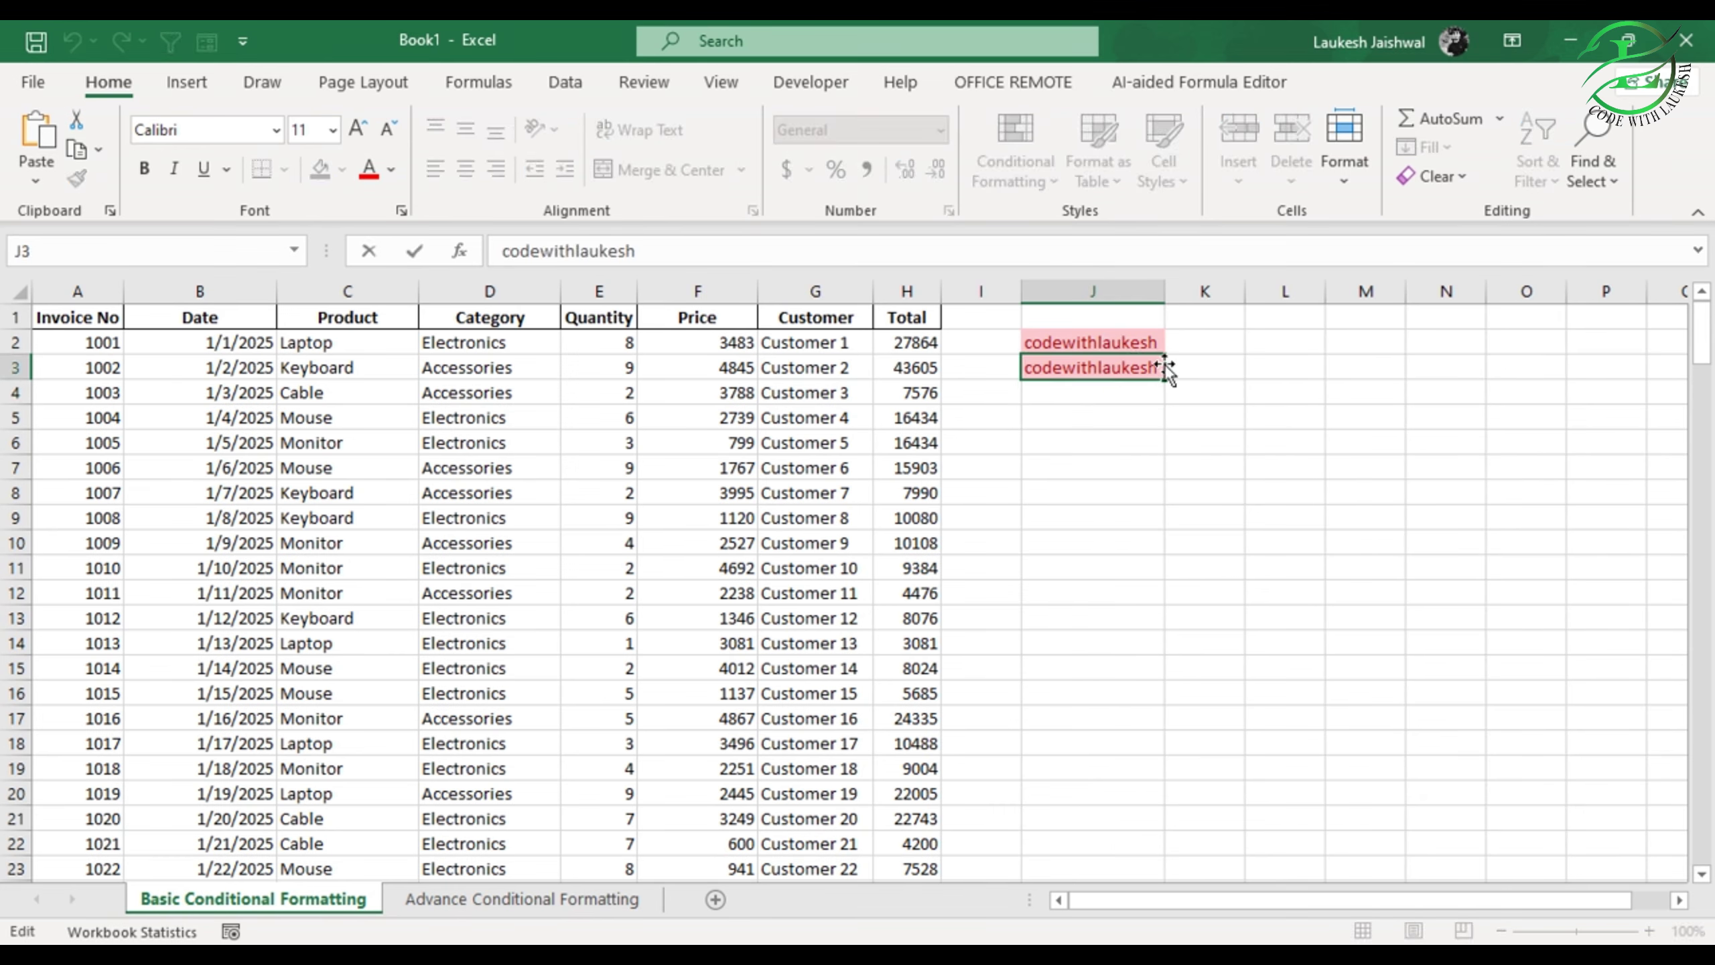
key(BackSpace)
key(BackSpace)
key(BackSpace)
key(BackSpace)
key(Return)
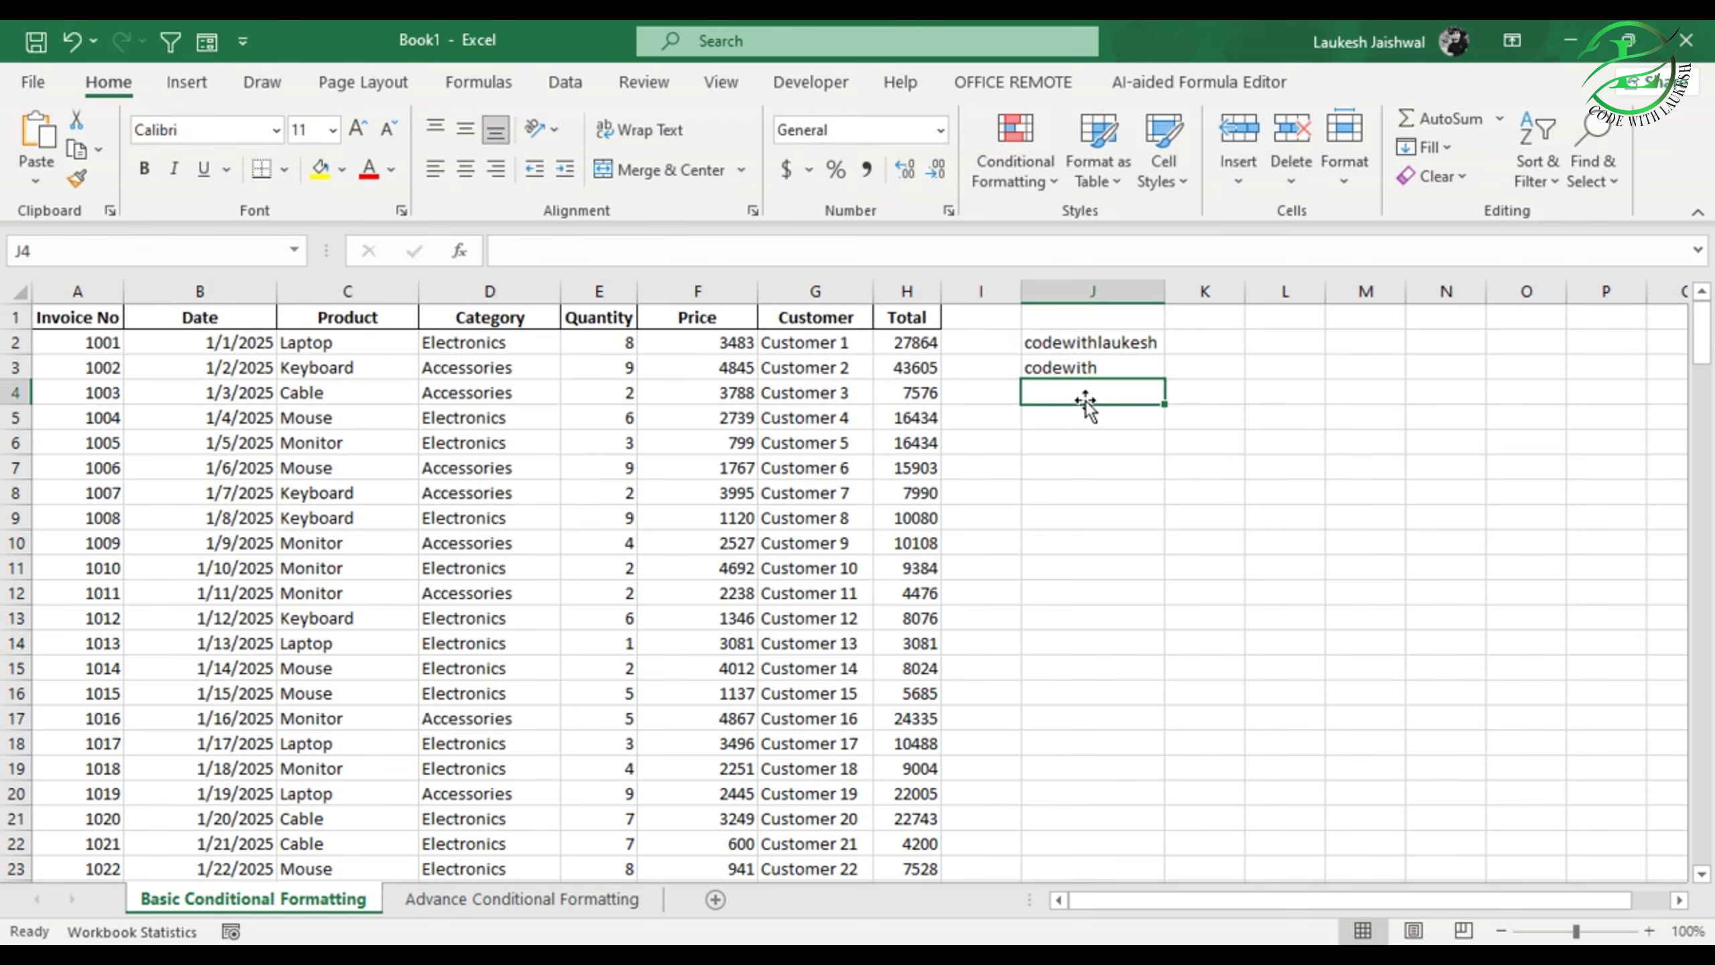
Step: Enter the lowercase channel name without the word "with" in J4, and the full lowercase channel name without spaces in J5
text(codelauk)
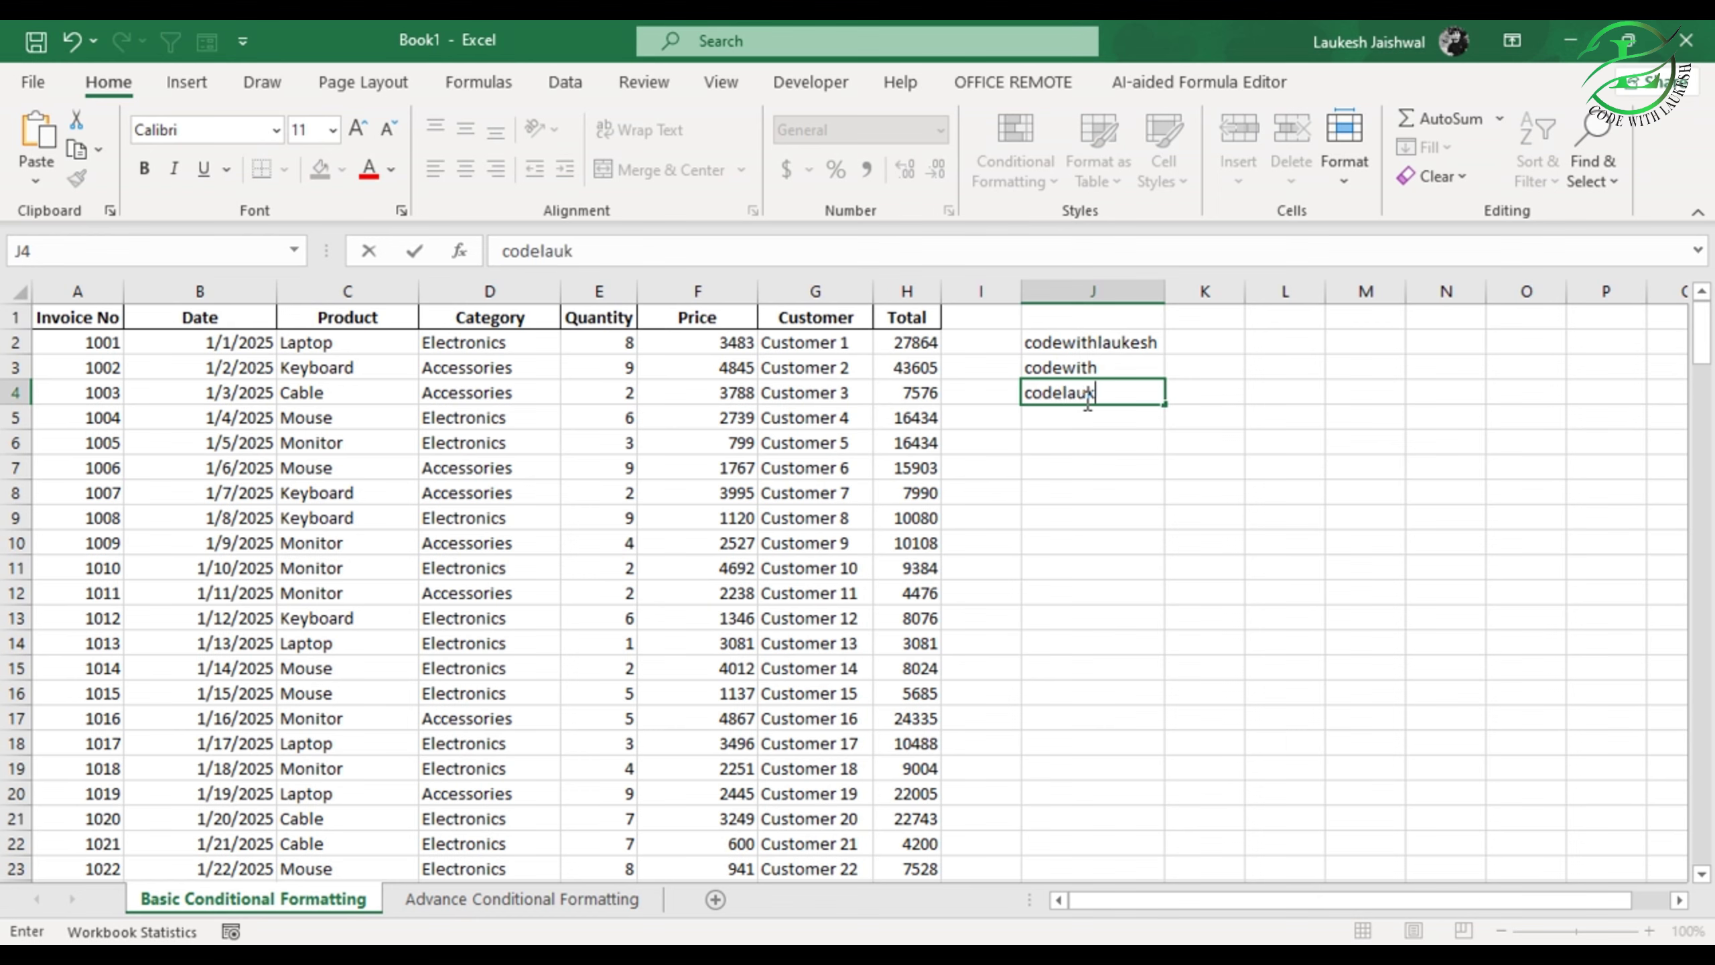
text(esh)
key(Return)
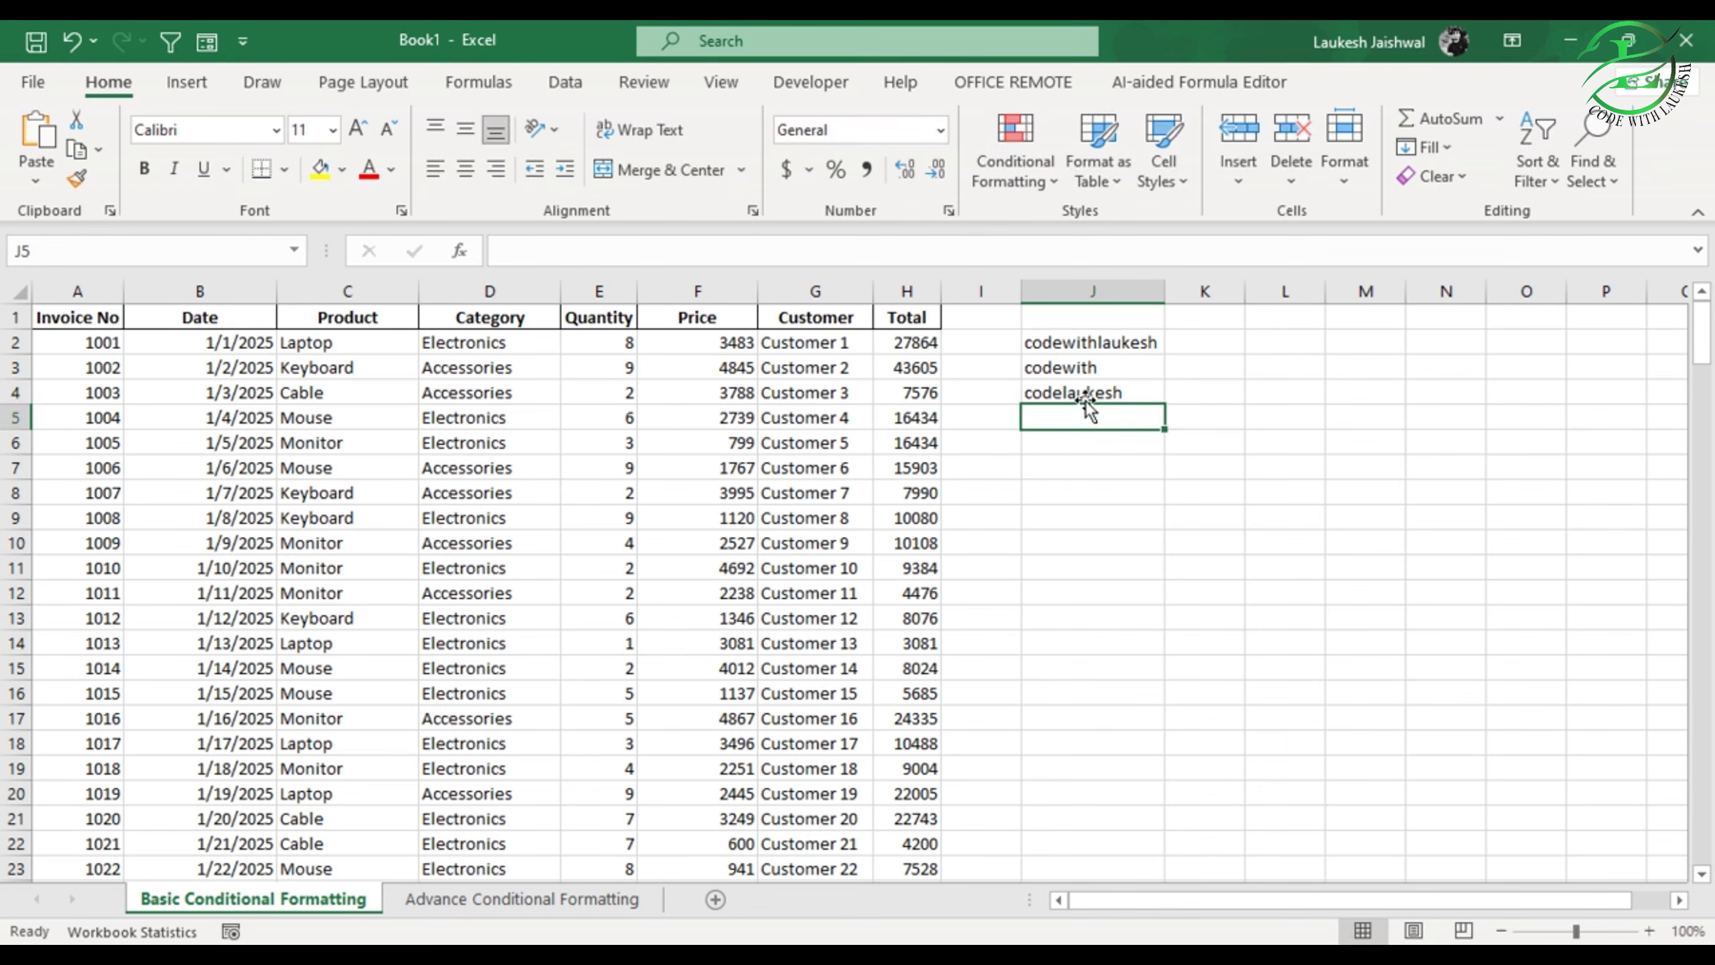
text(codewith)
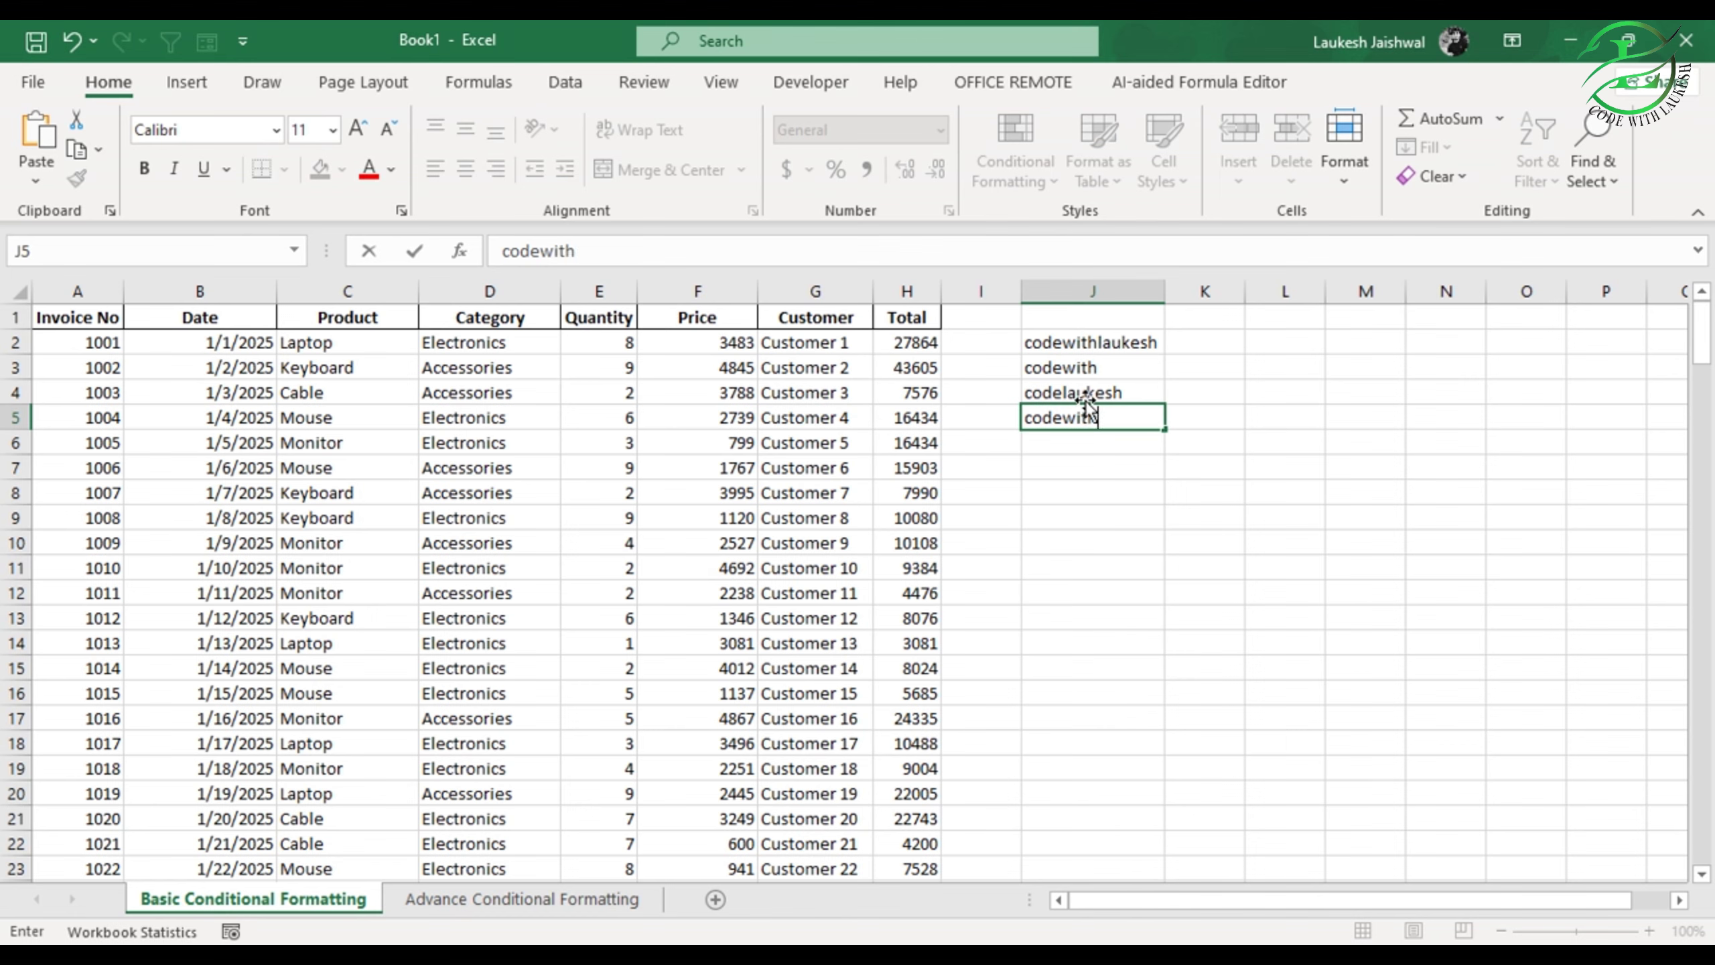
text(laukesh)
key(Return)
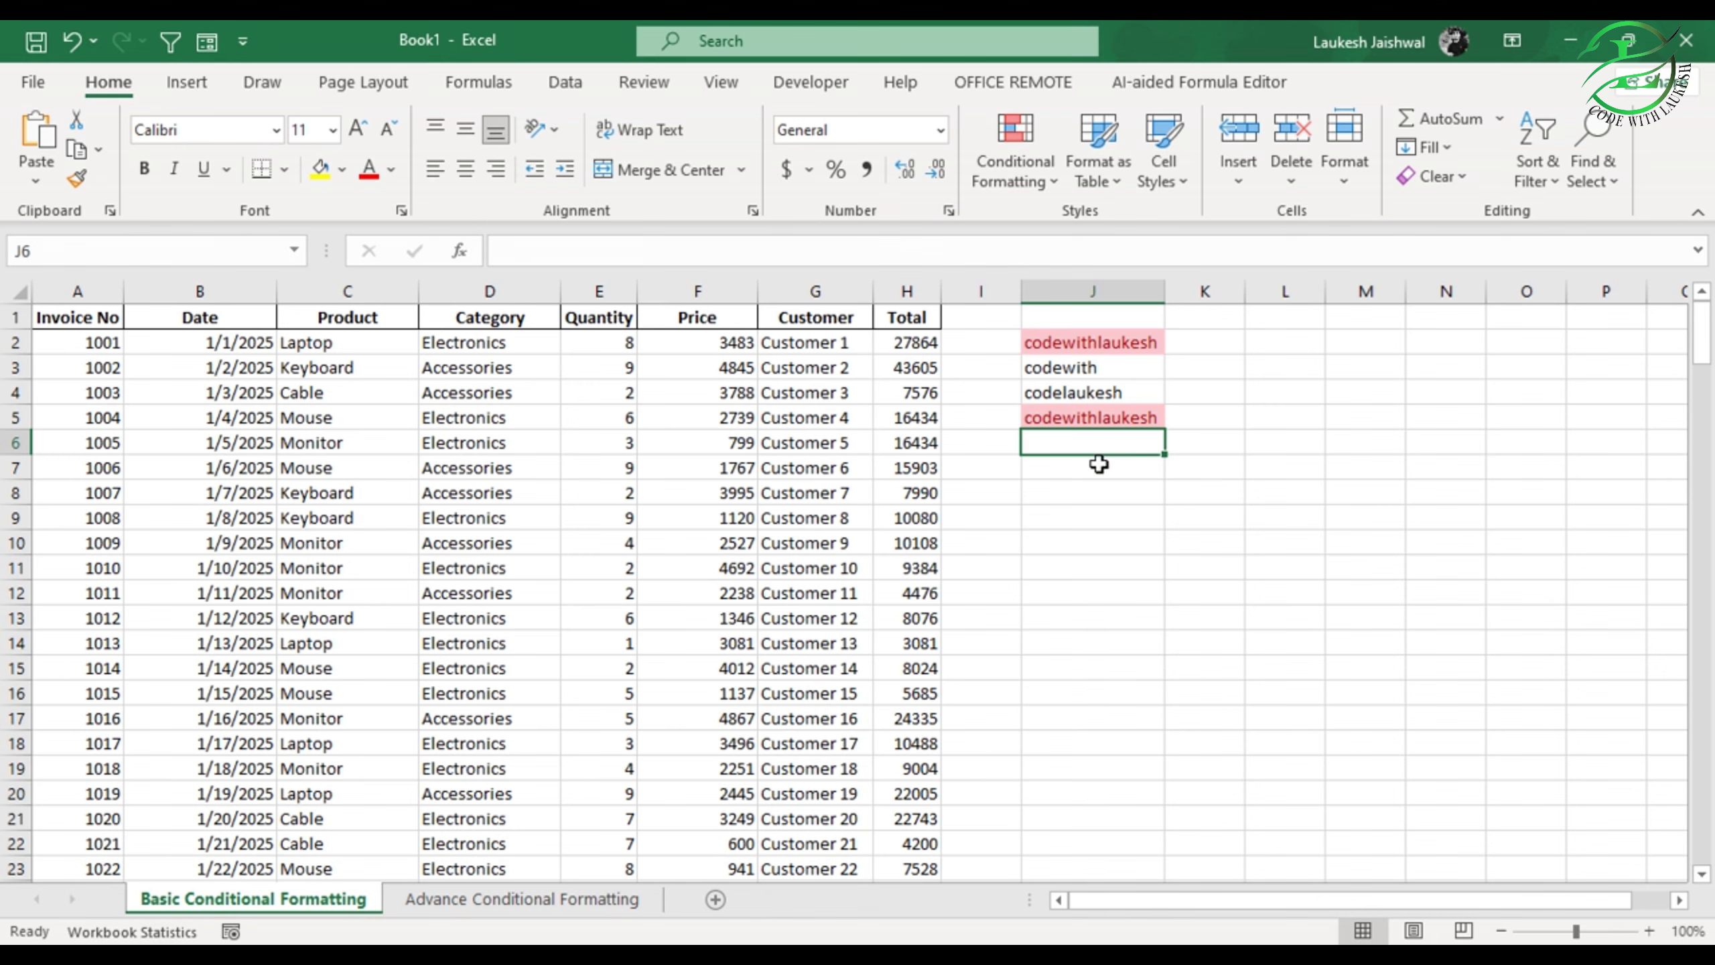
Step: Apply a Duplicate Values rule with Light Red Fill with Dark Red Text to the Customer column
click(816, 317)
key(ctrl+shift+Down)
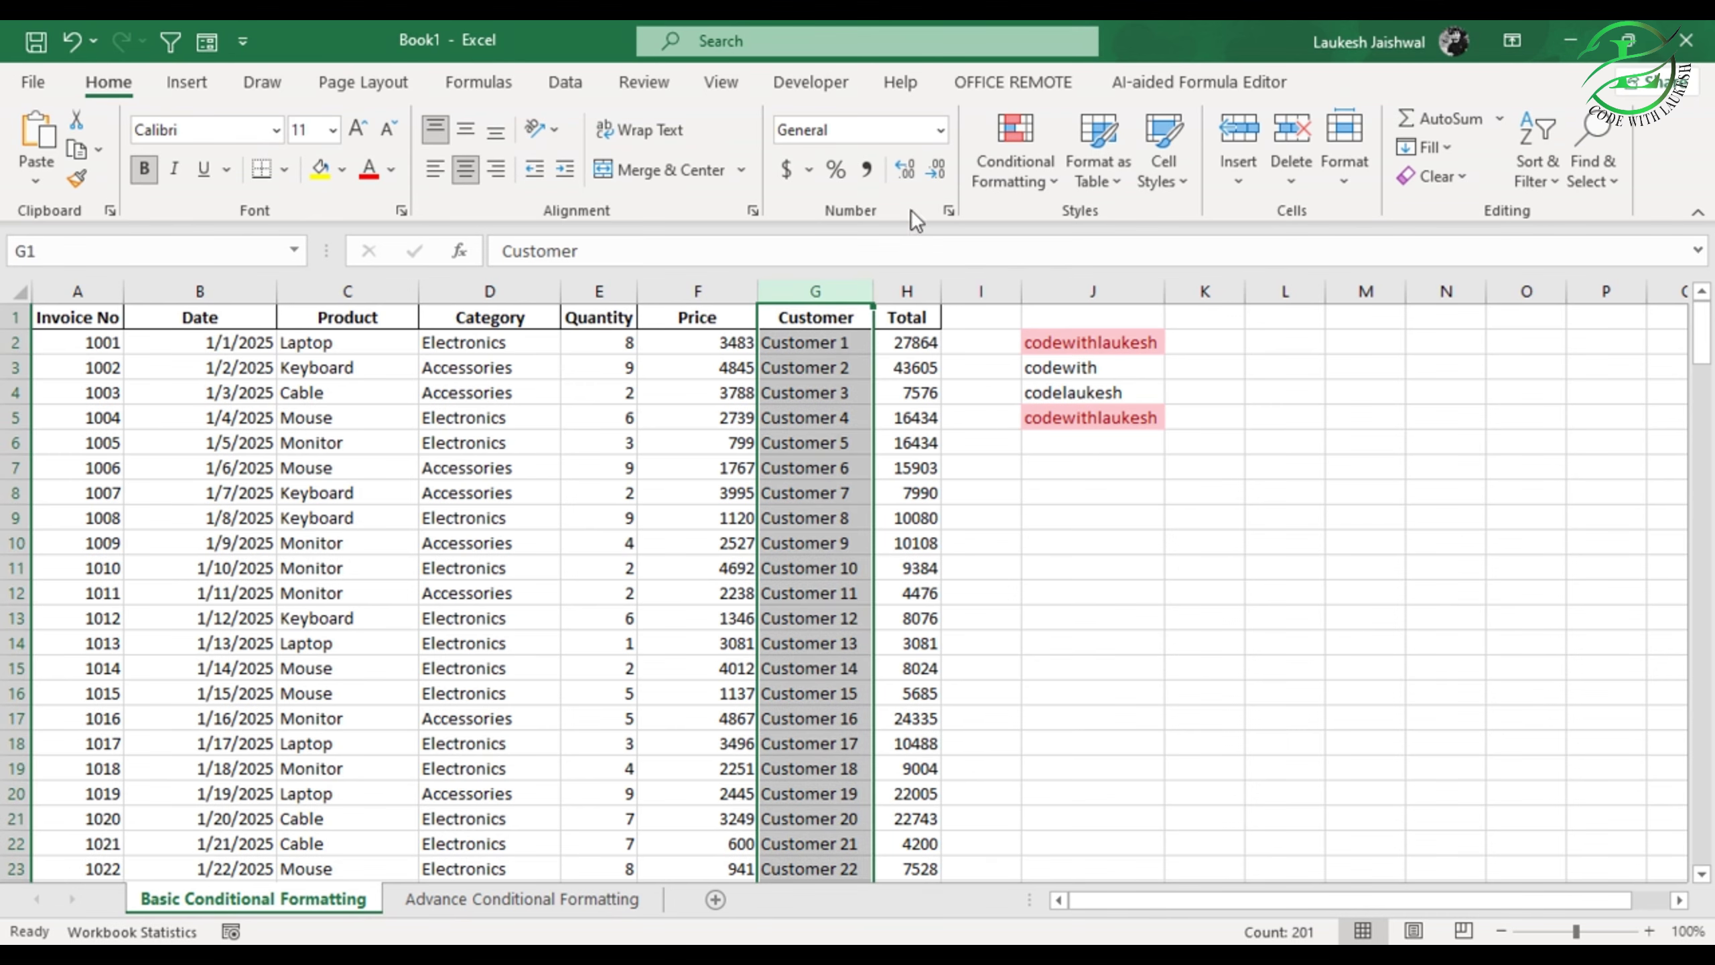
click(1018, 169)
mouse_move(1078, 236)
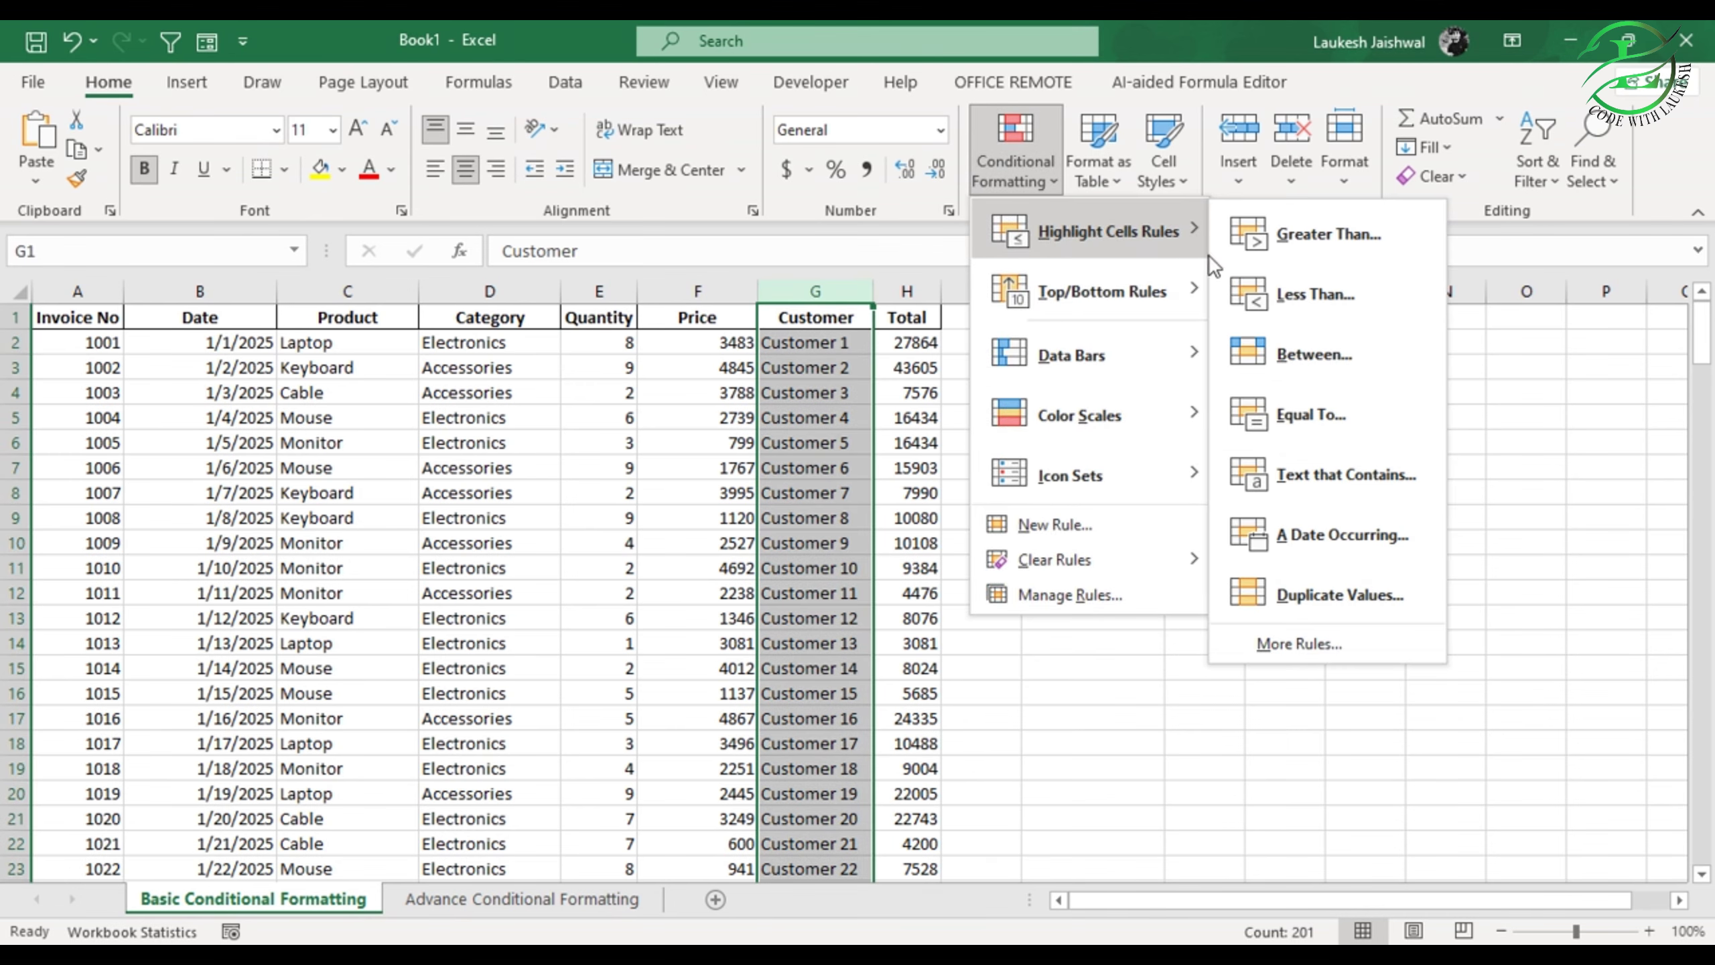
click(1284, 585)
click(1422, 575)
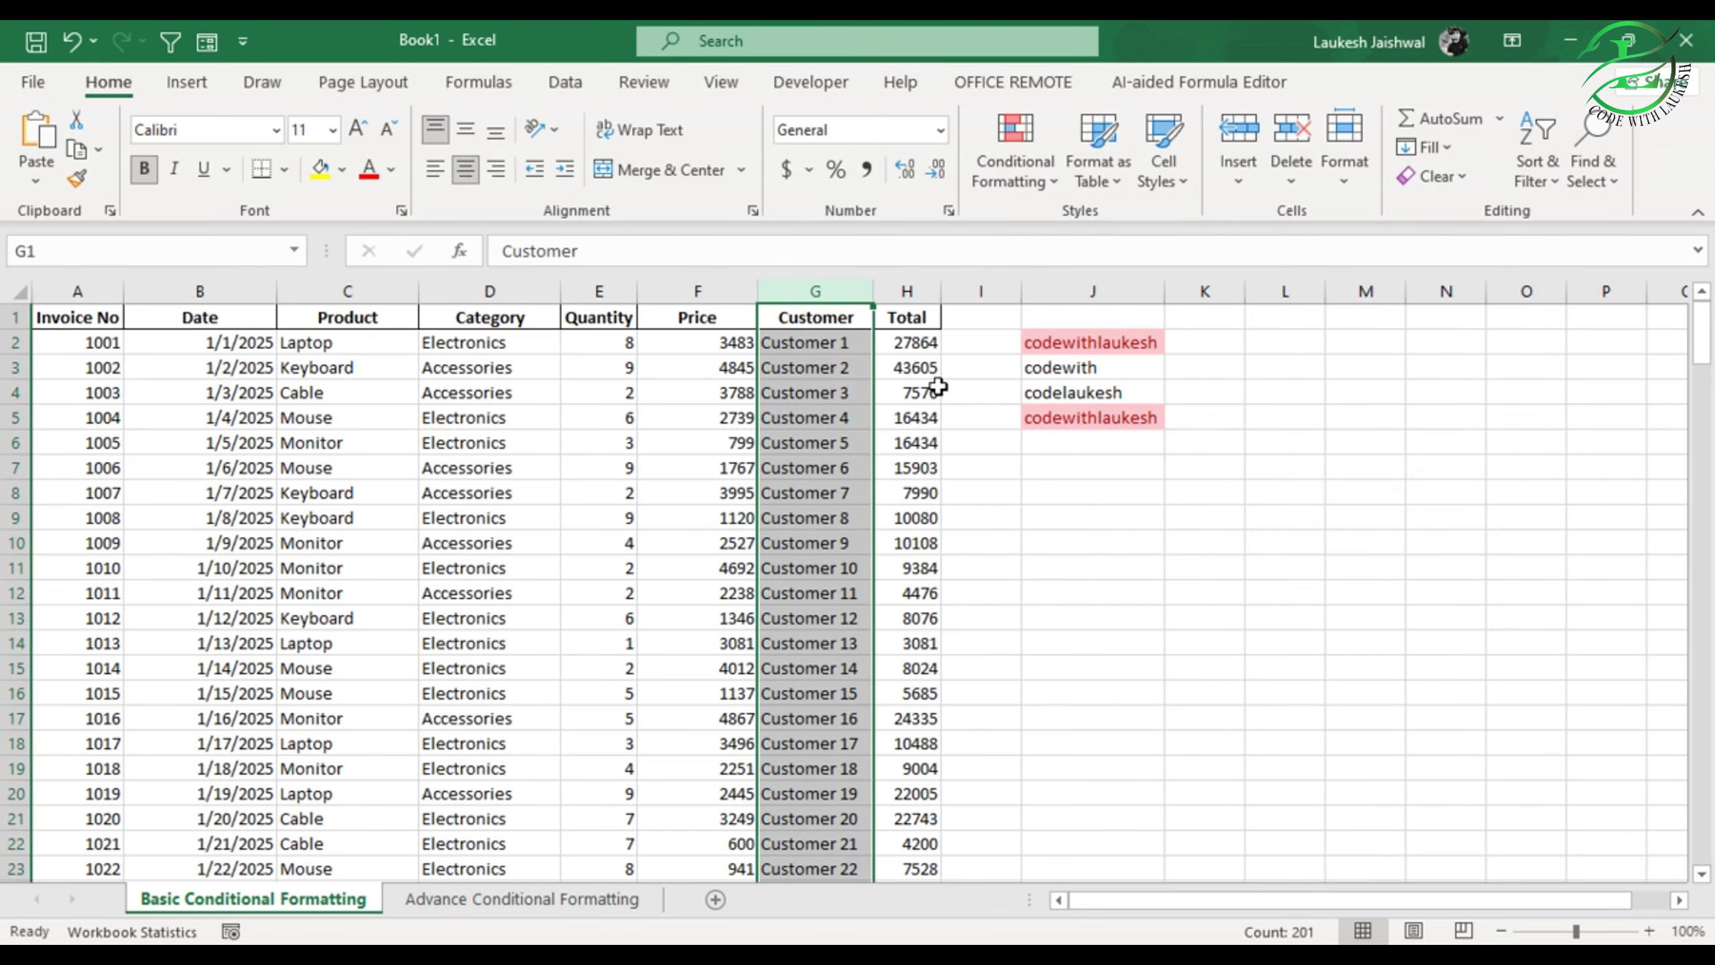
Step: Change the customer in G8 to Customer 1 to test the duplicate highlight, and undo the edit
click(862, 493)
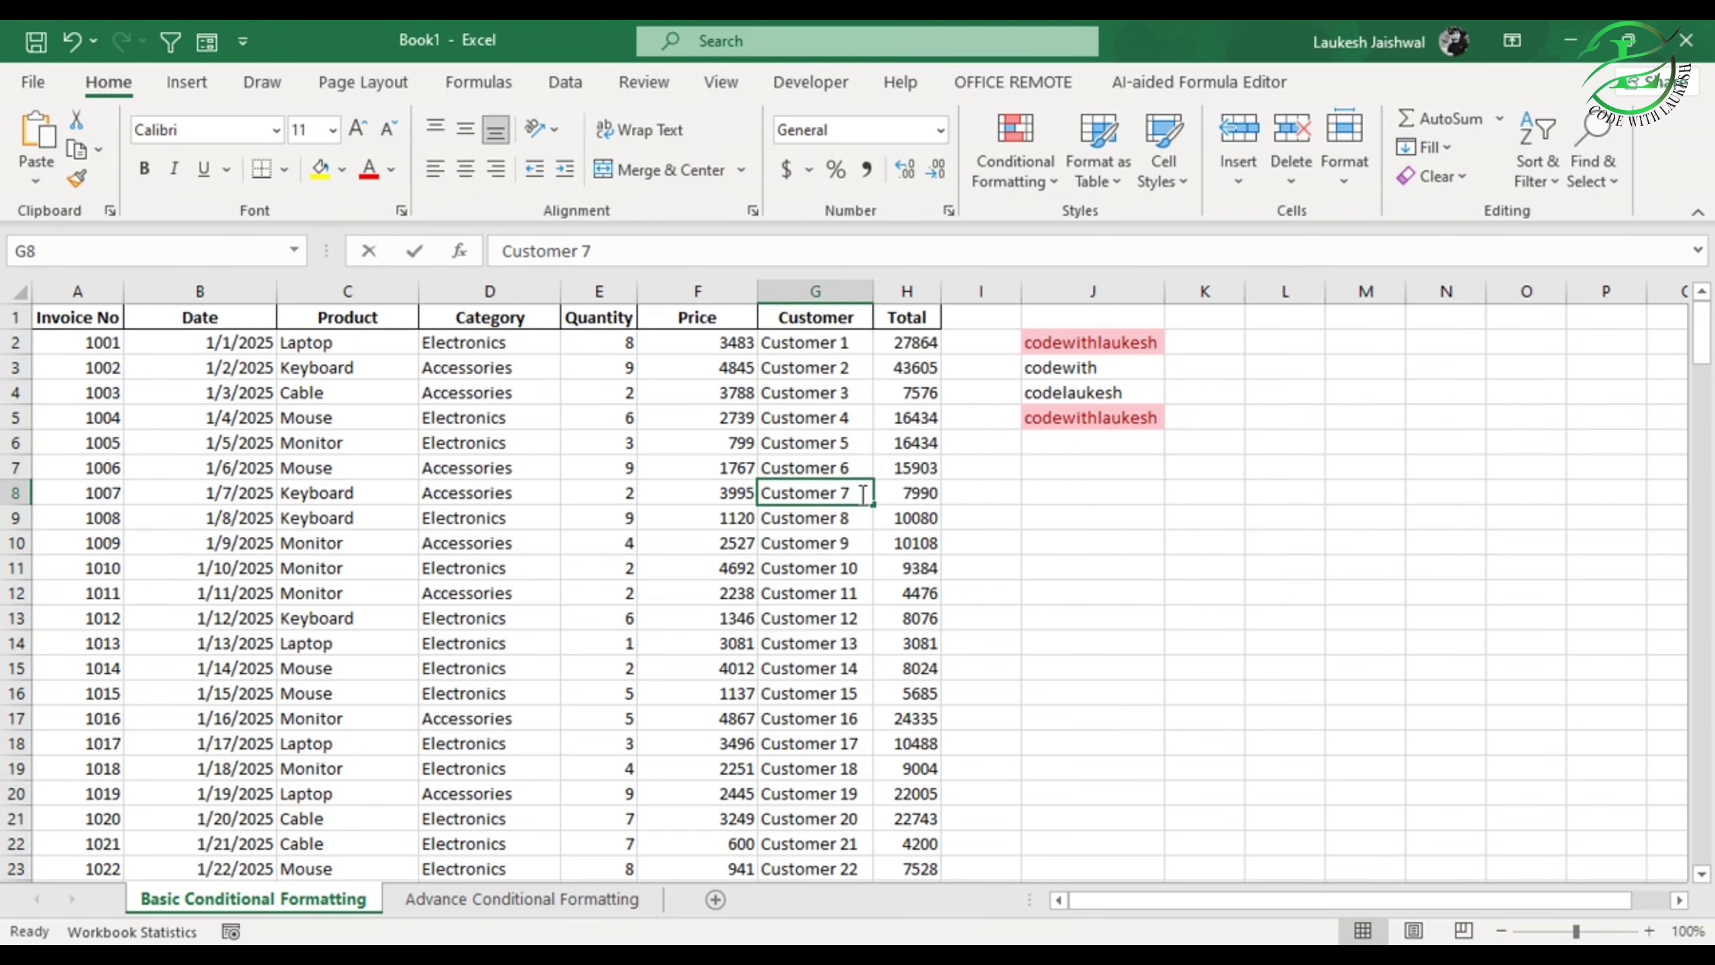
double_click(863, 494)
text(1)
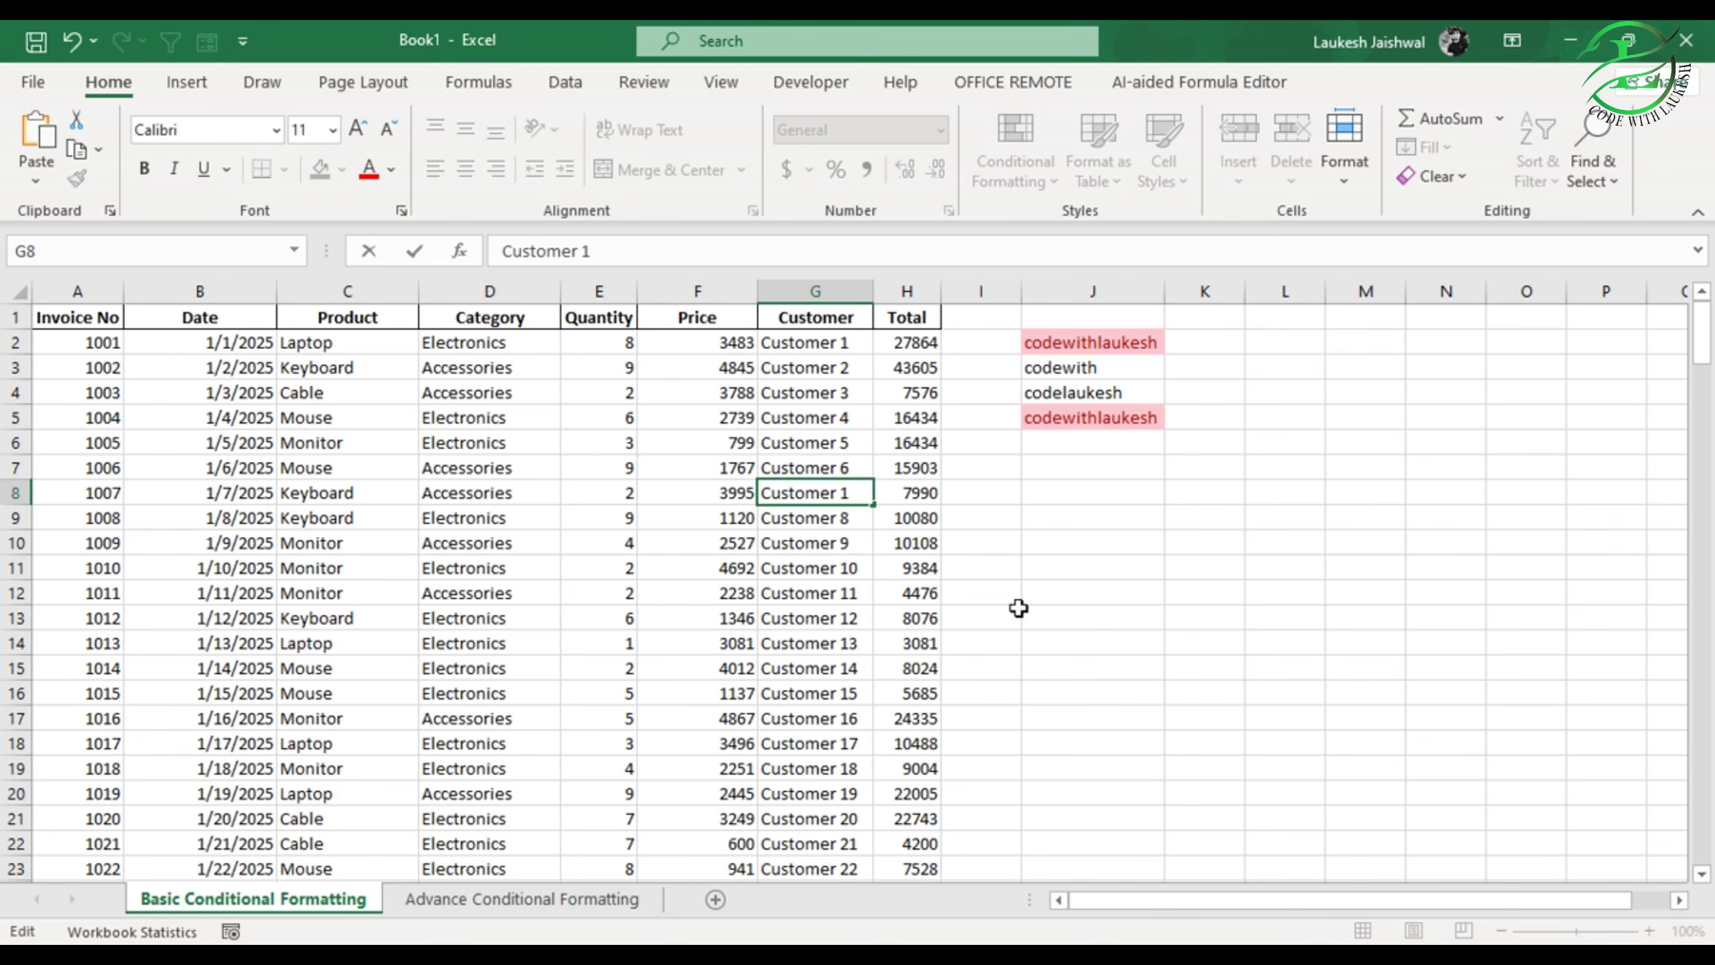
key(Return)
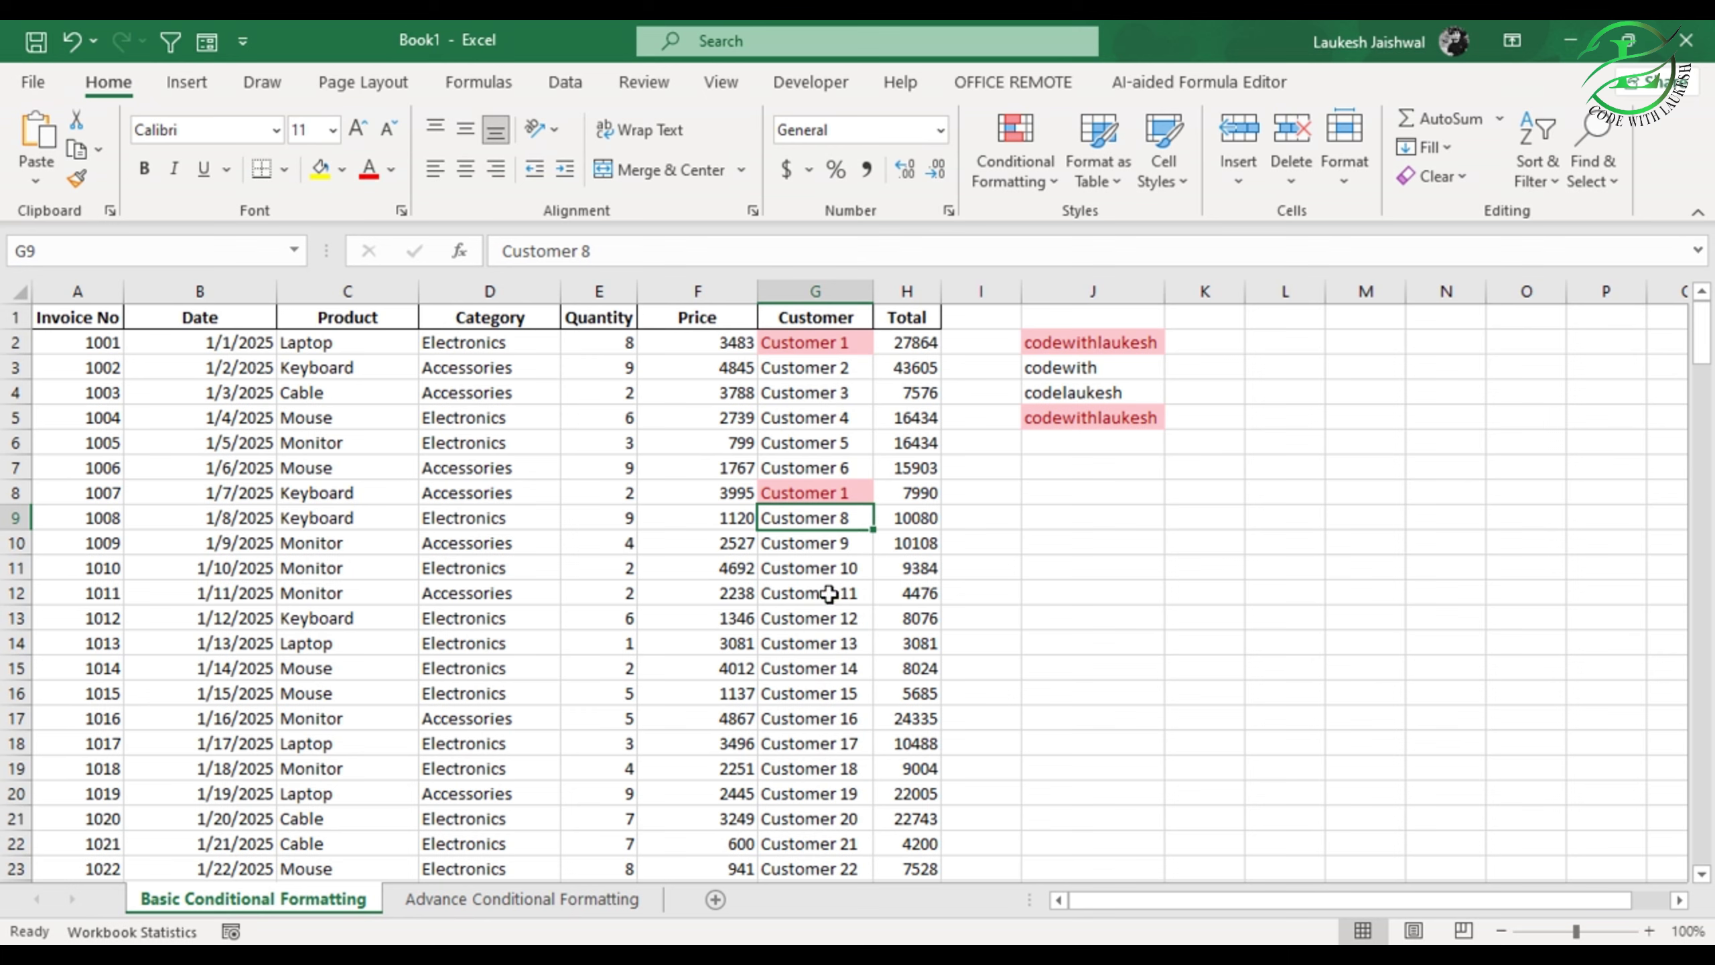
key(ctrl+z)
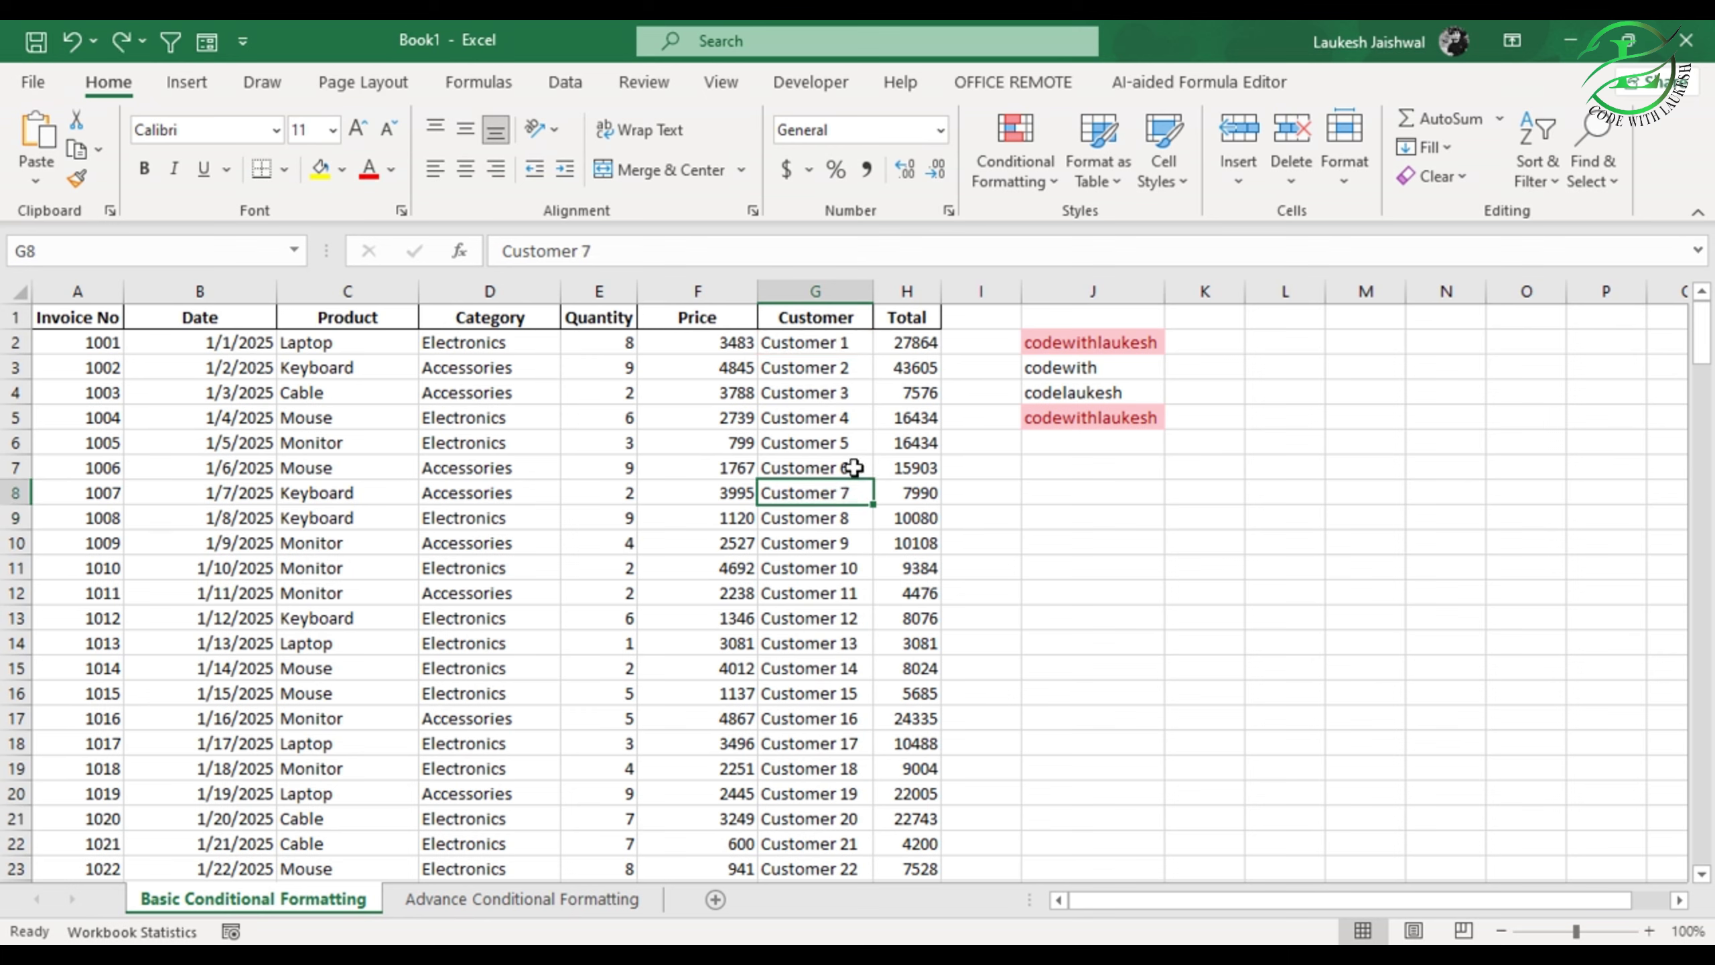
Step: Clear all conditional formatting rules from the entire sheet
click(1134, 465)
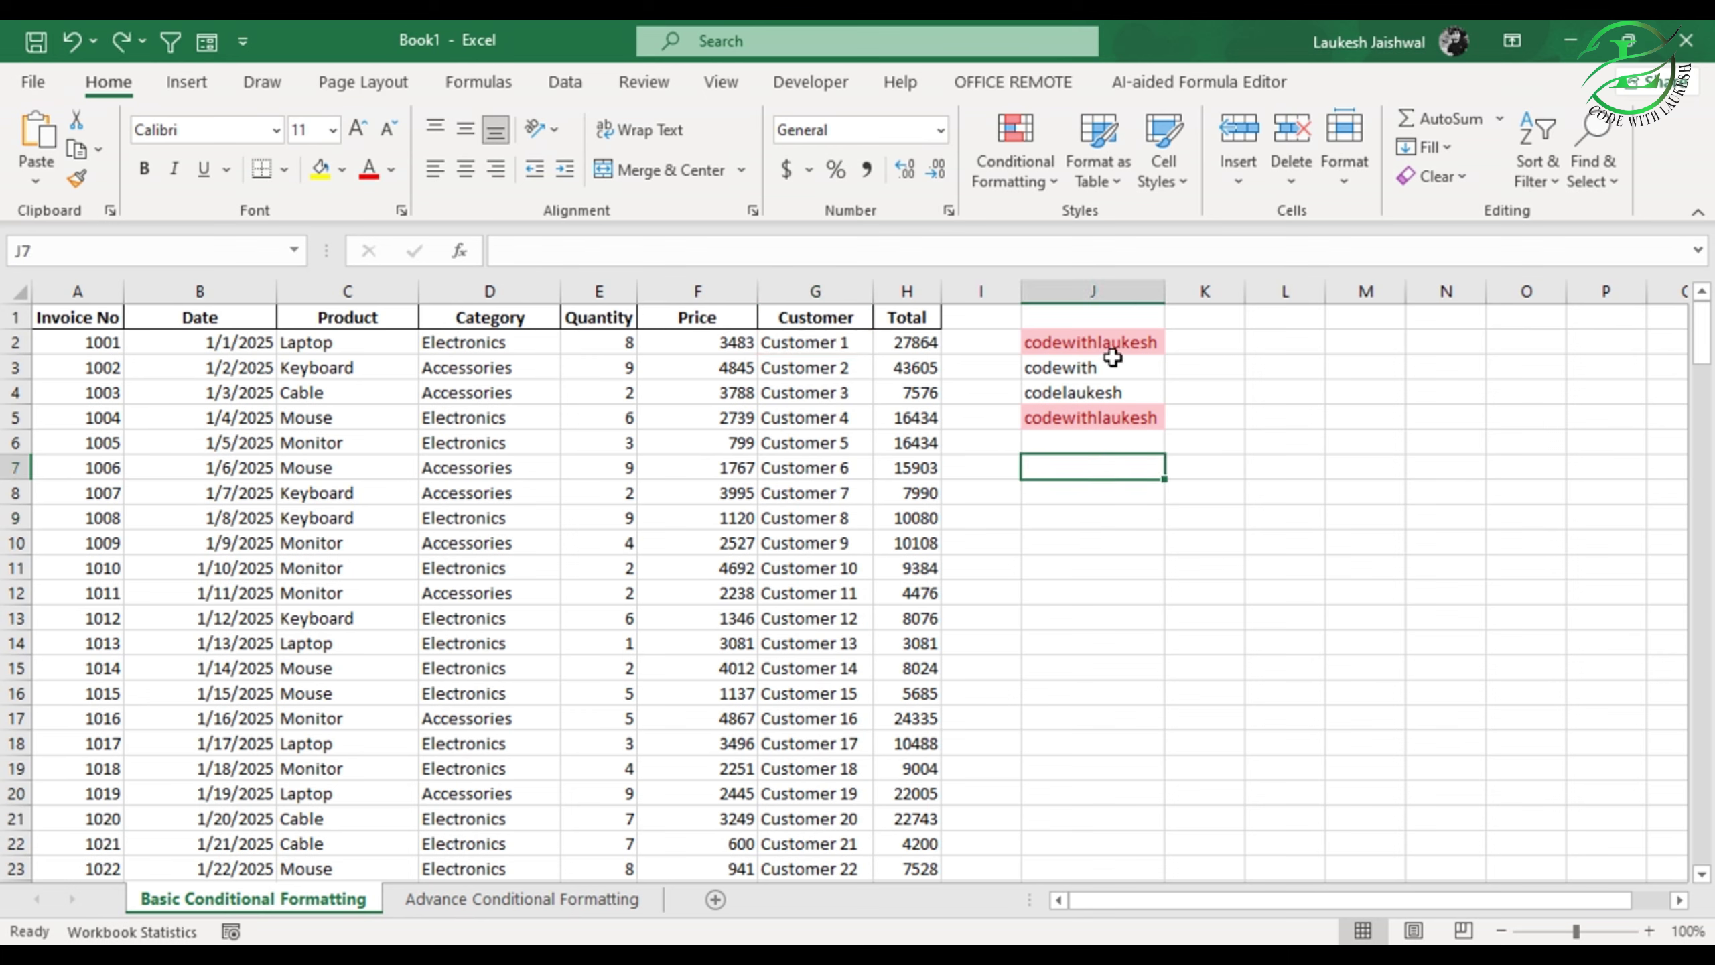
click(1115, 290)
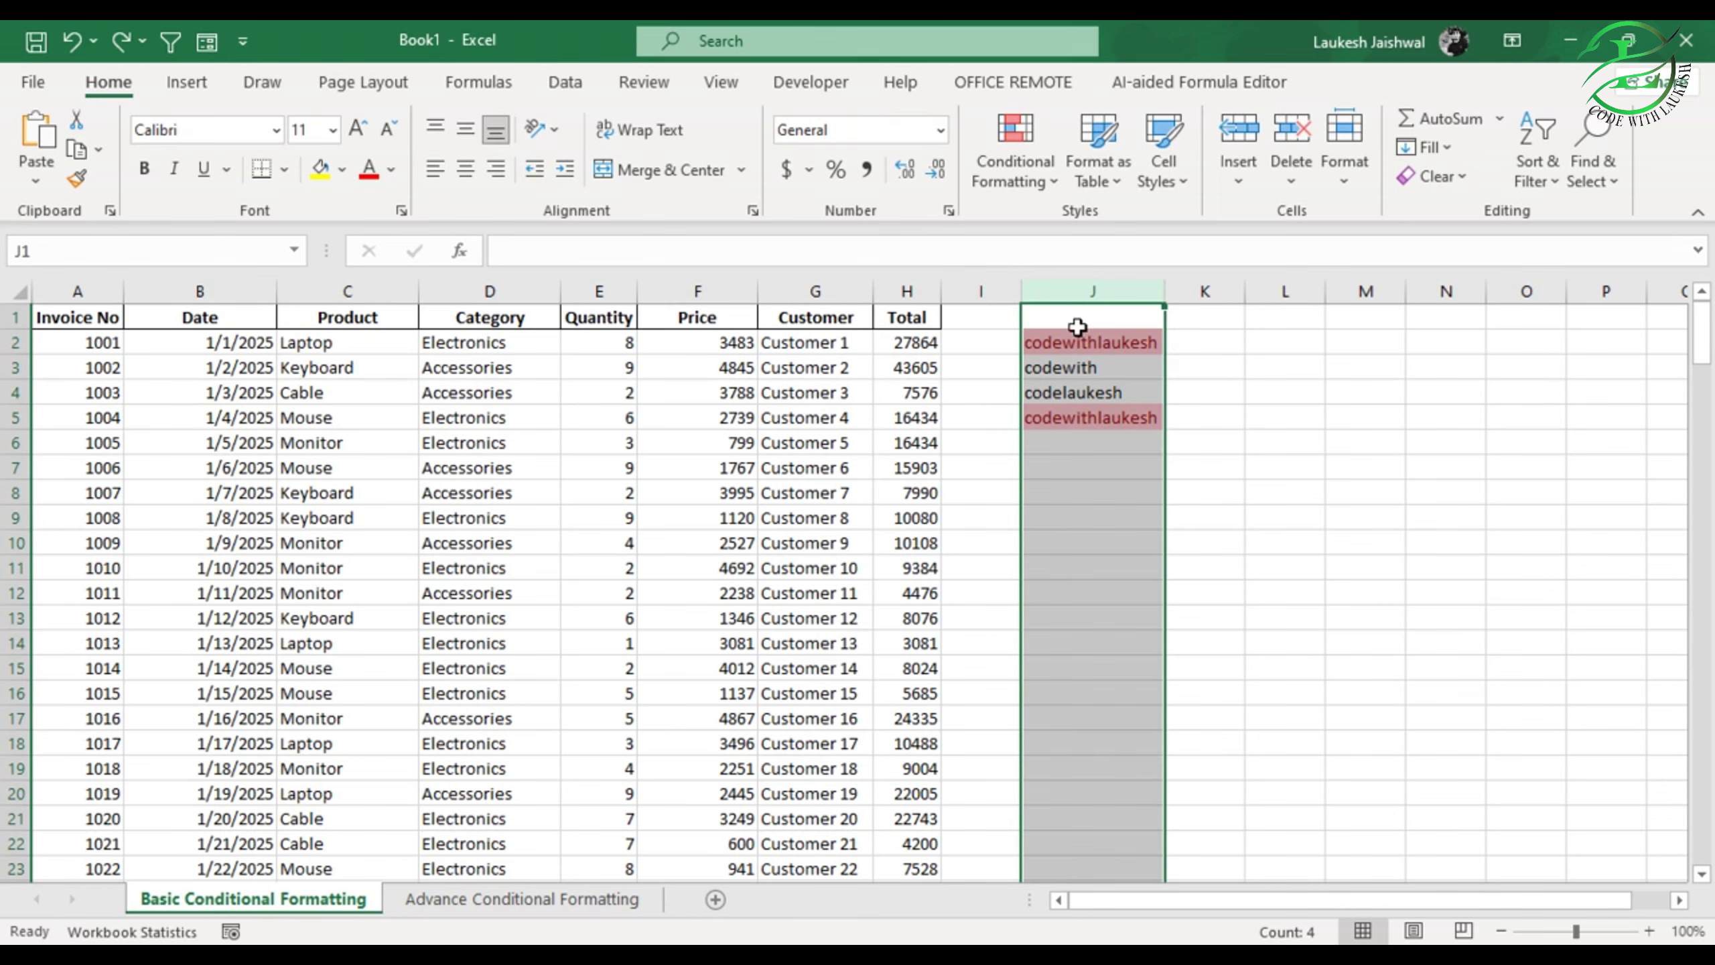
click(1039, 174)
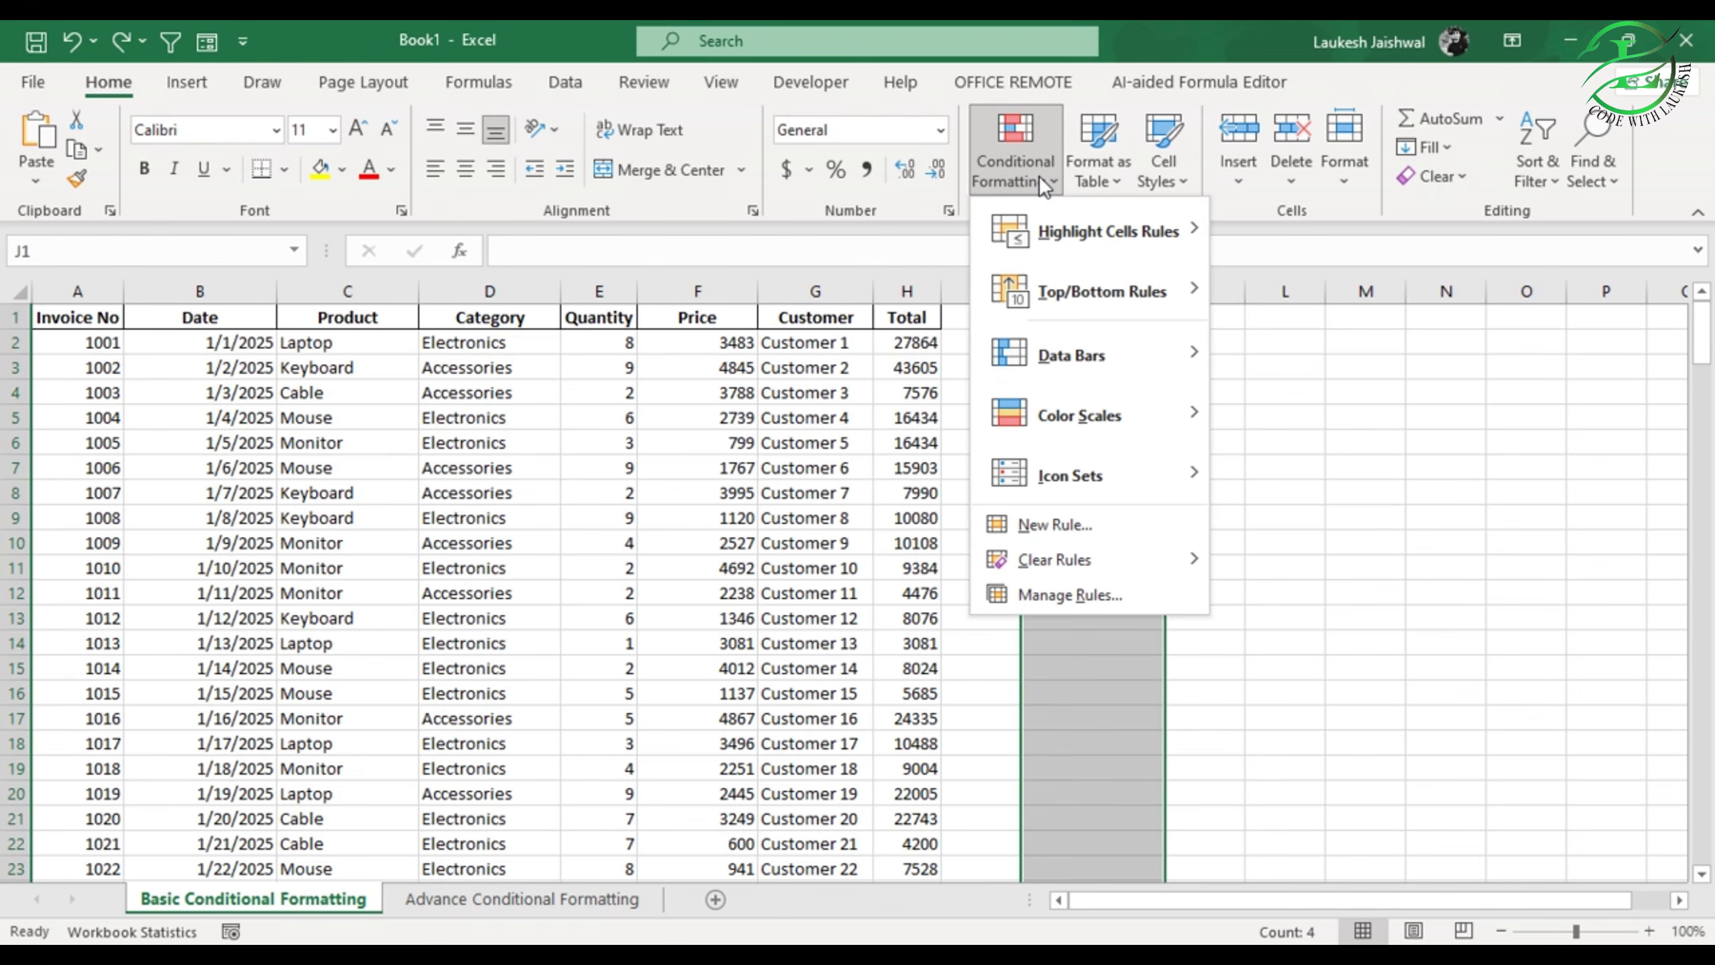
mouse_move(1059, 565)
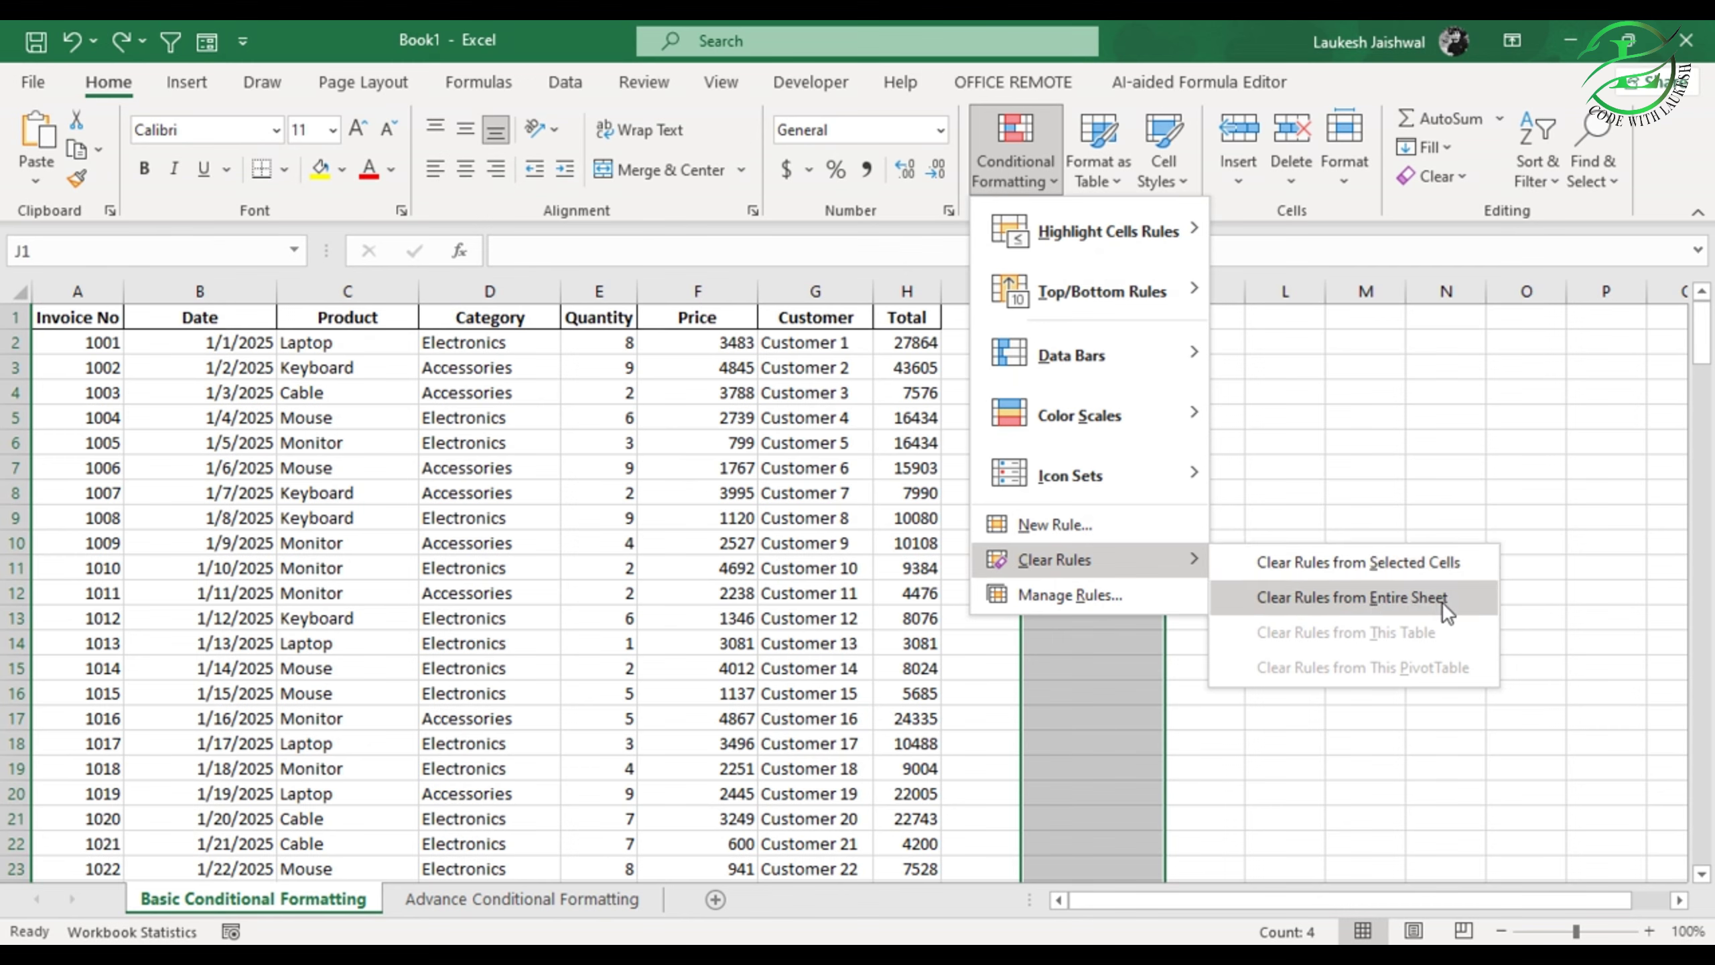
click(1364, 597)
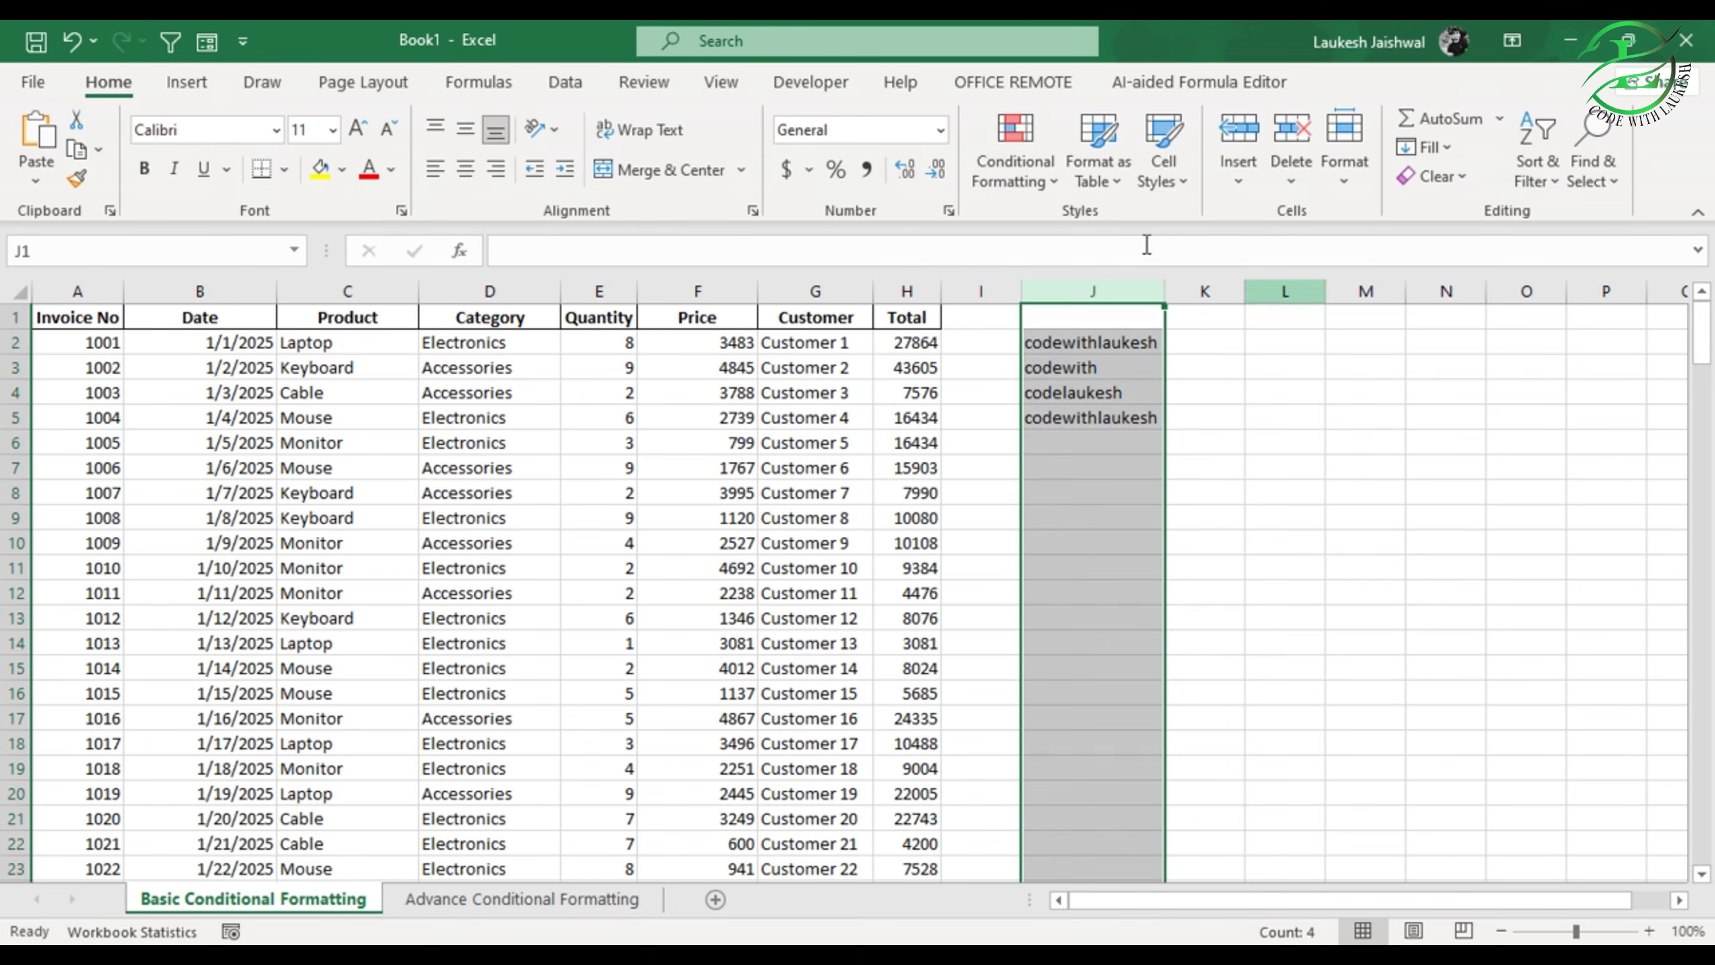
click(1231, 466)
click(1053, 166)
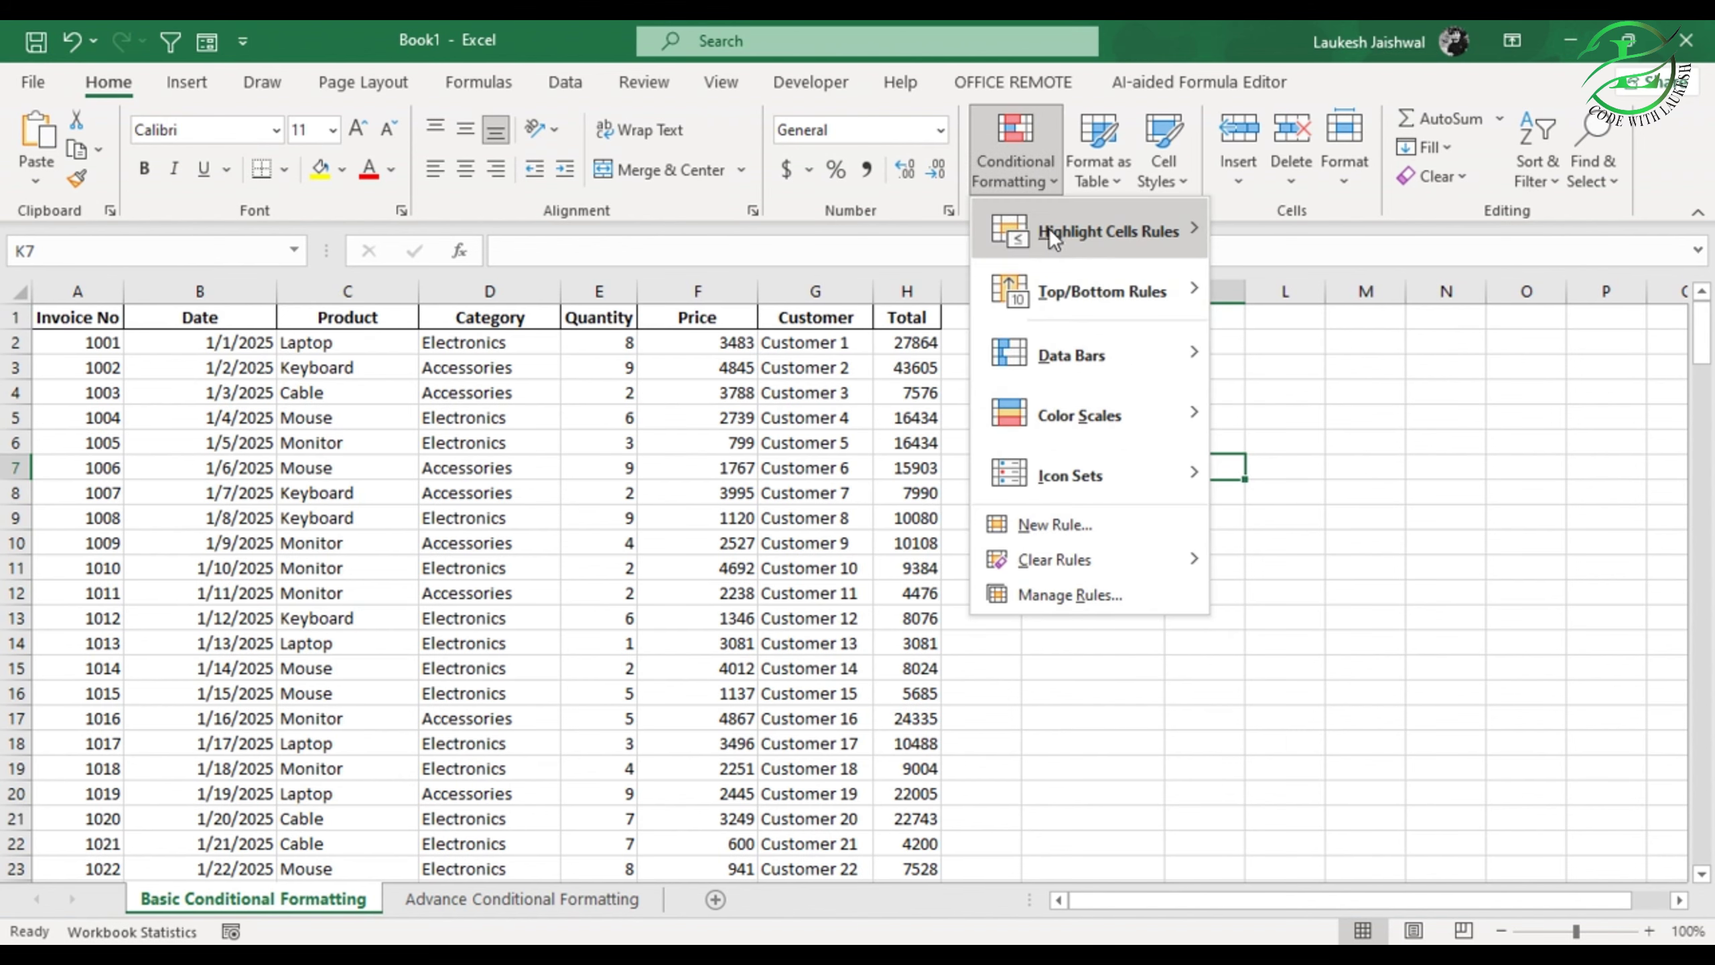
mouse_move(1035, 240)
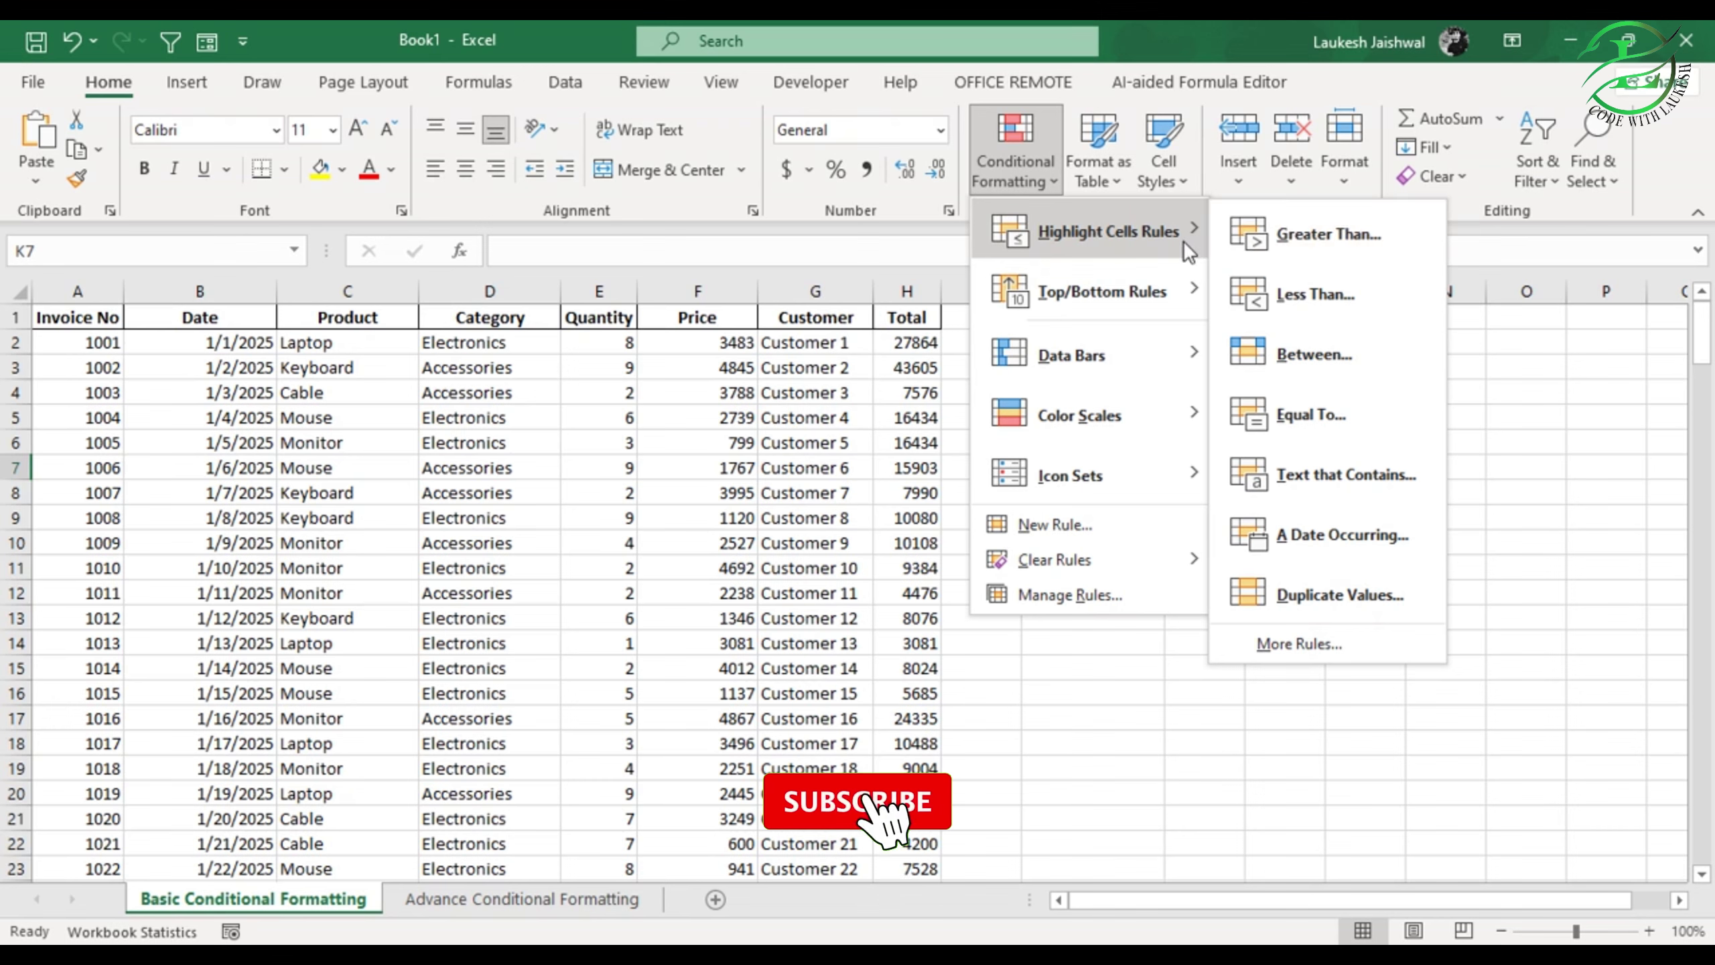
mouse_move(1041, 297)
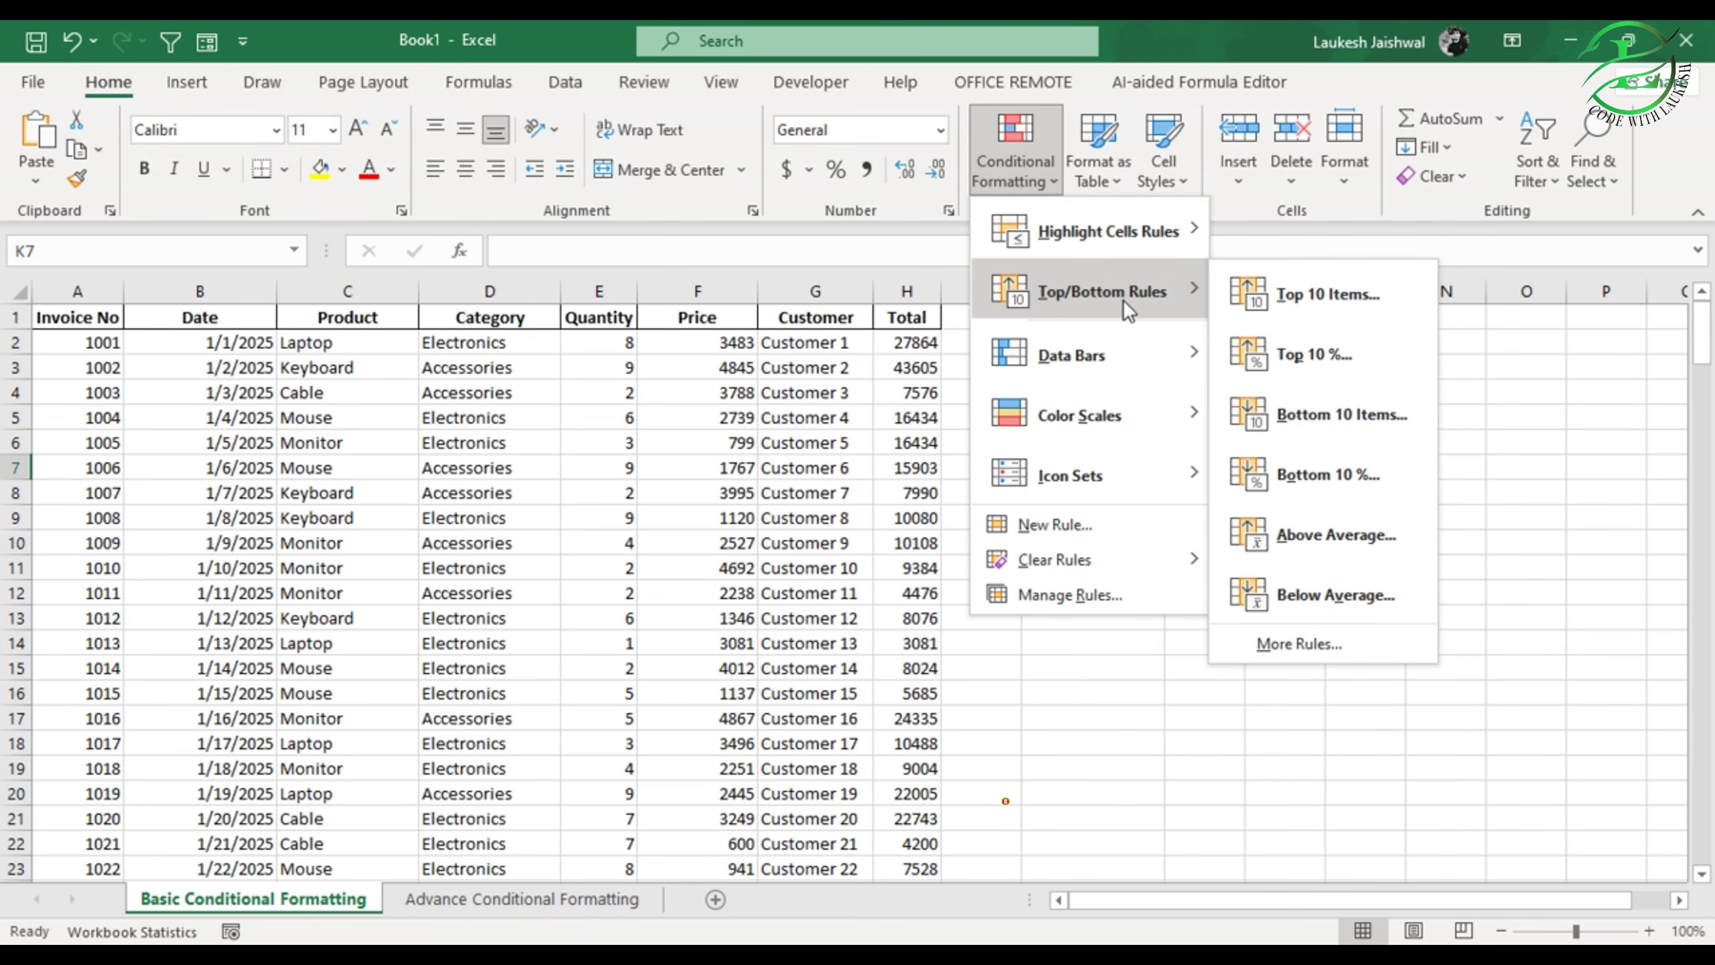
key(Escape)
key(Escape)
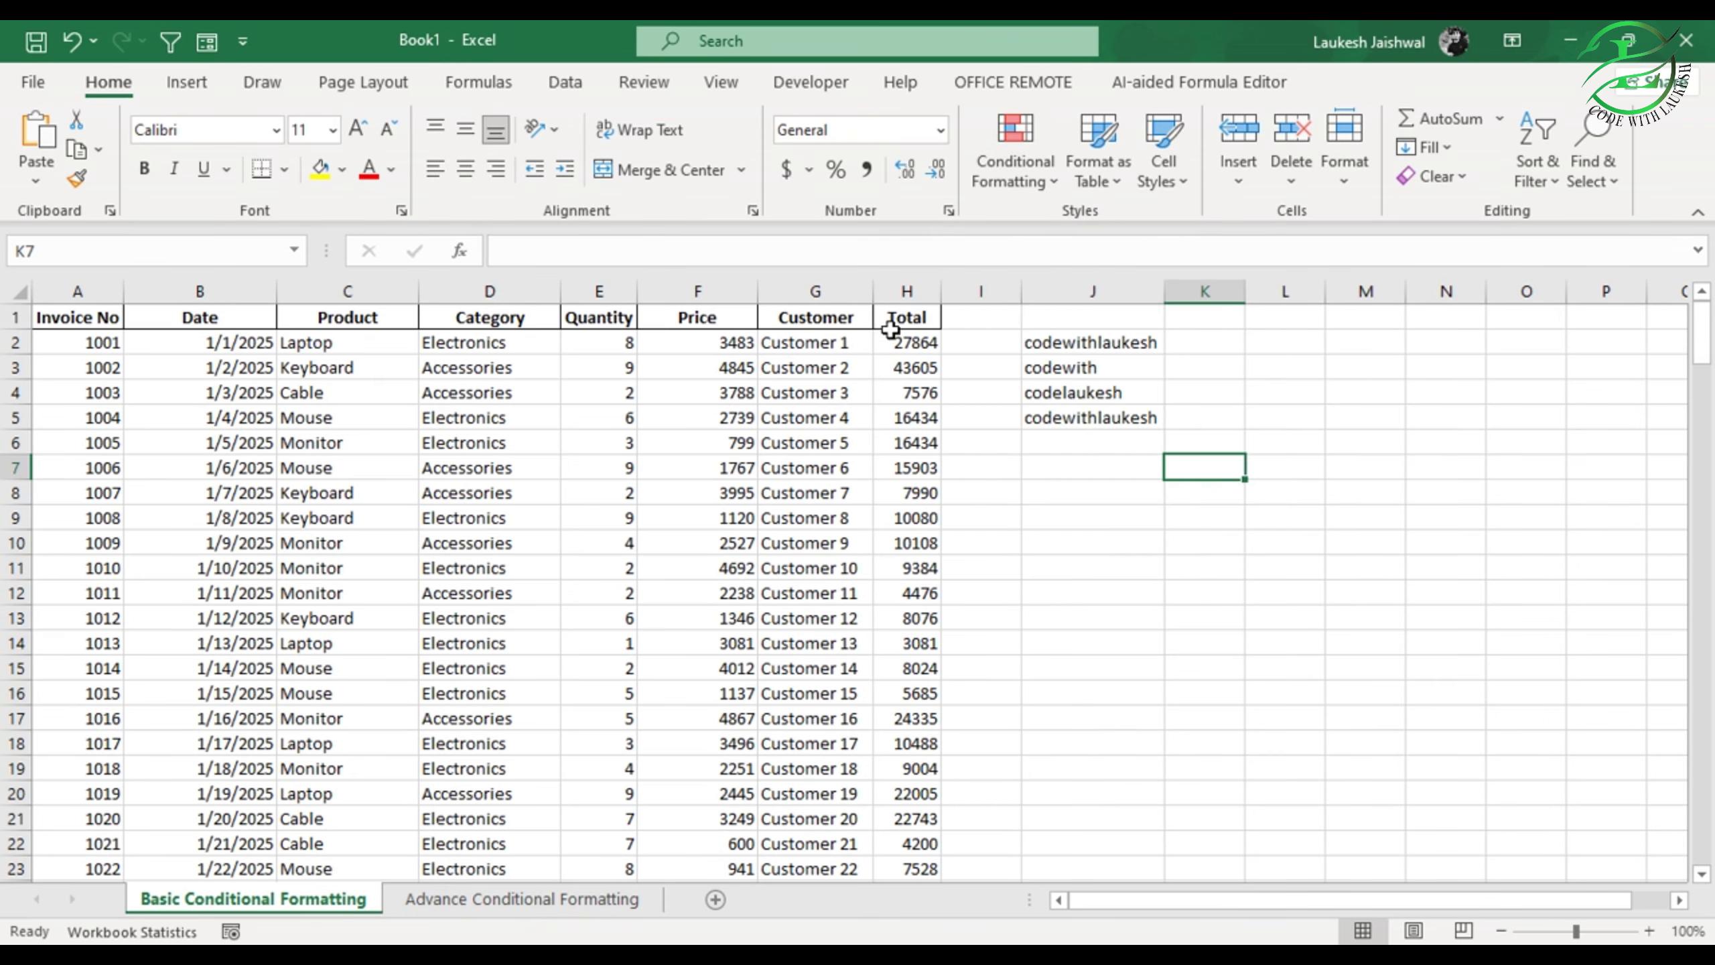
Step: Try a Top 10 Items rule with Light Red Fill with Dark Red Text on the Total column, review the highlights and undo it
click(907, 287)
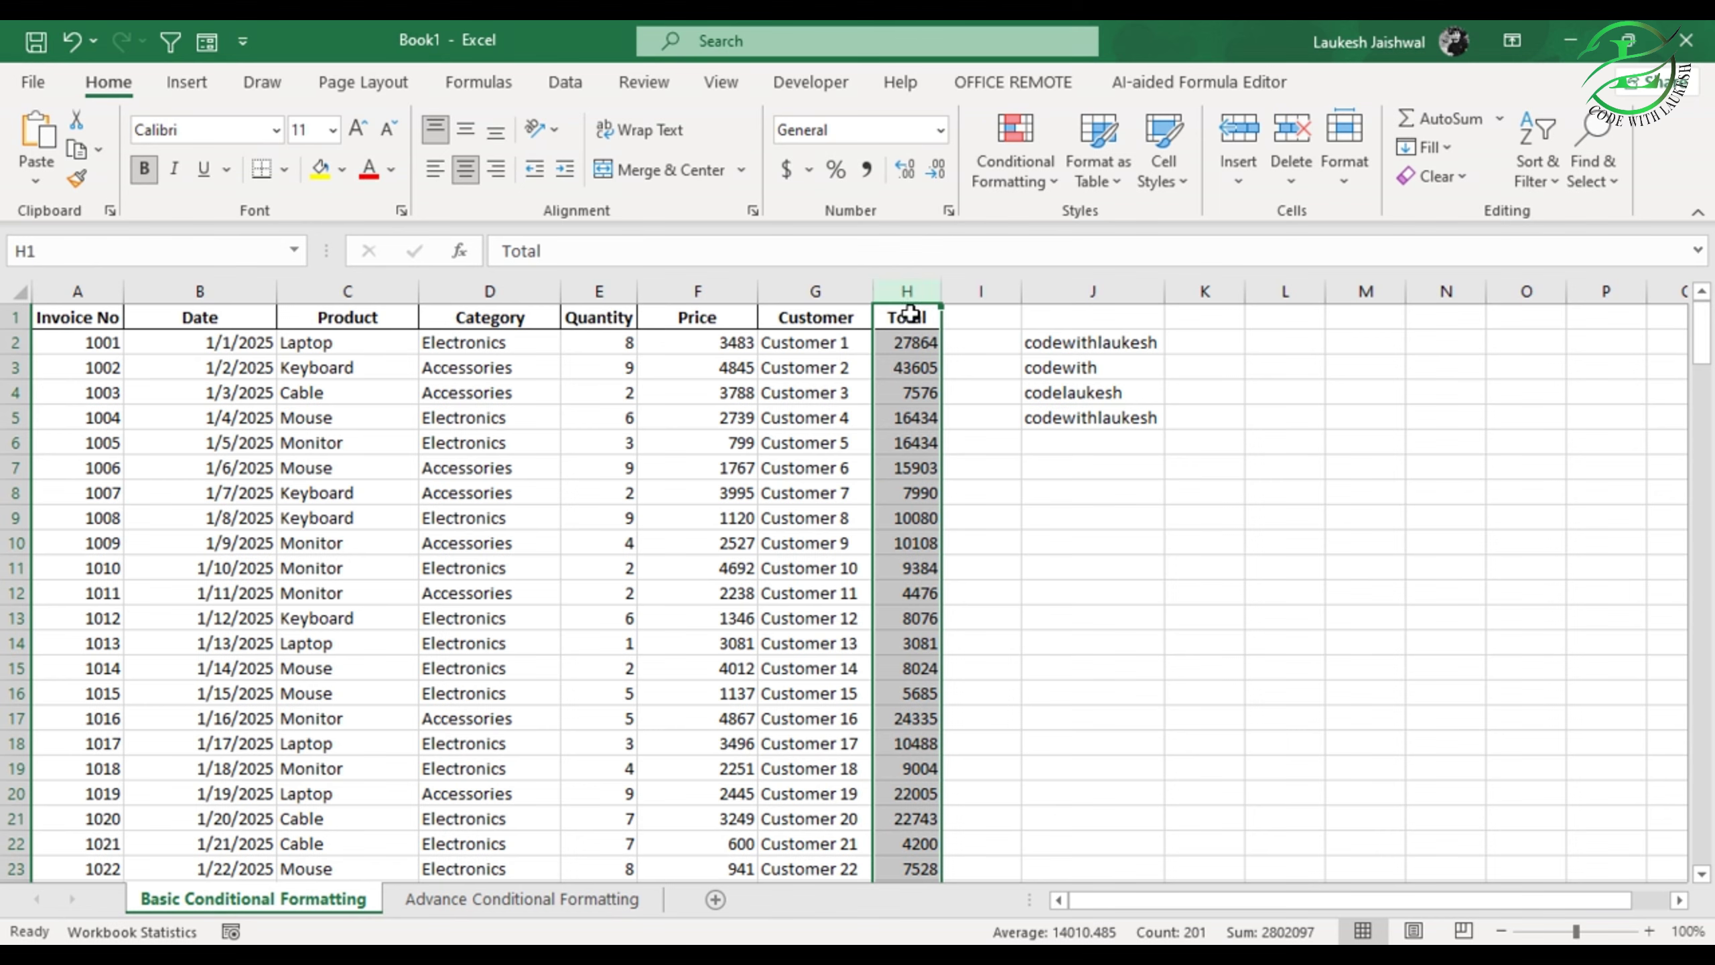
click(1046, 177)
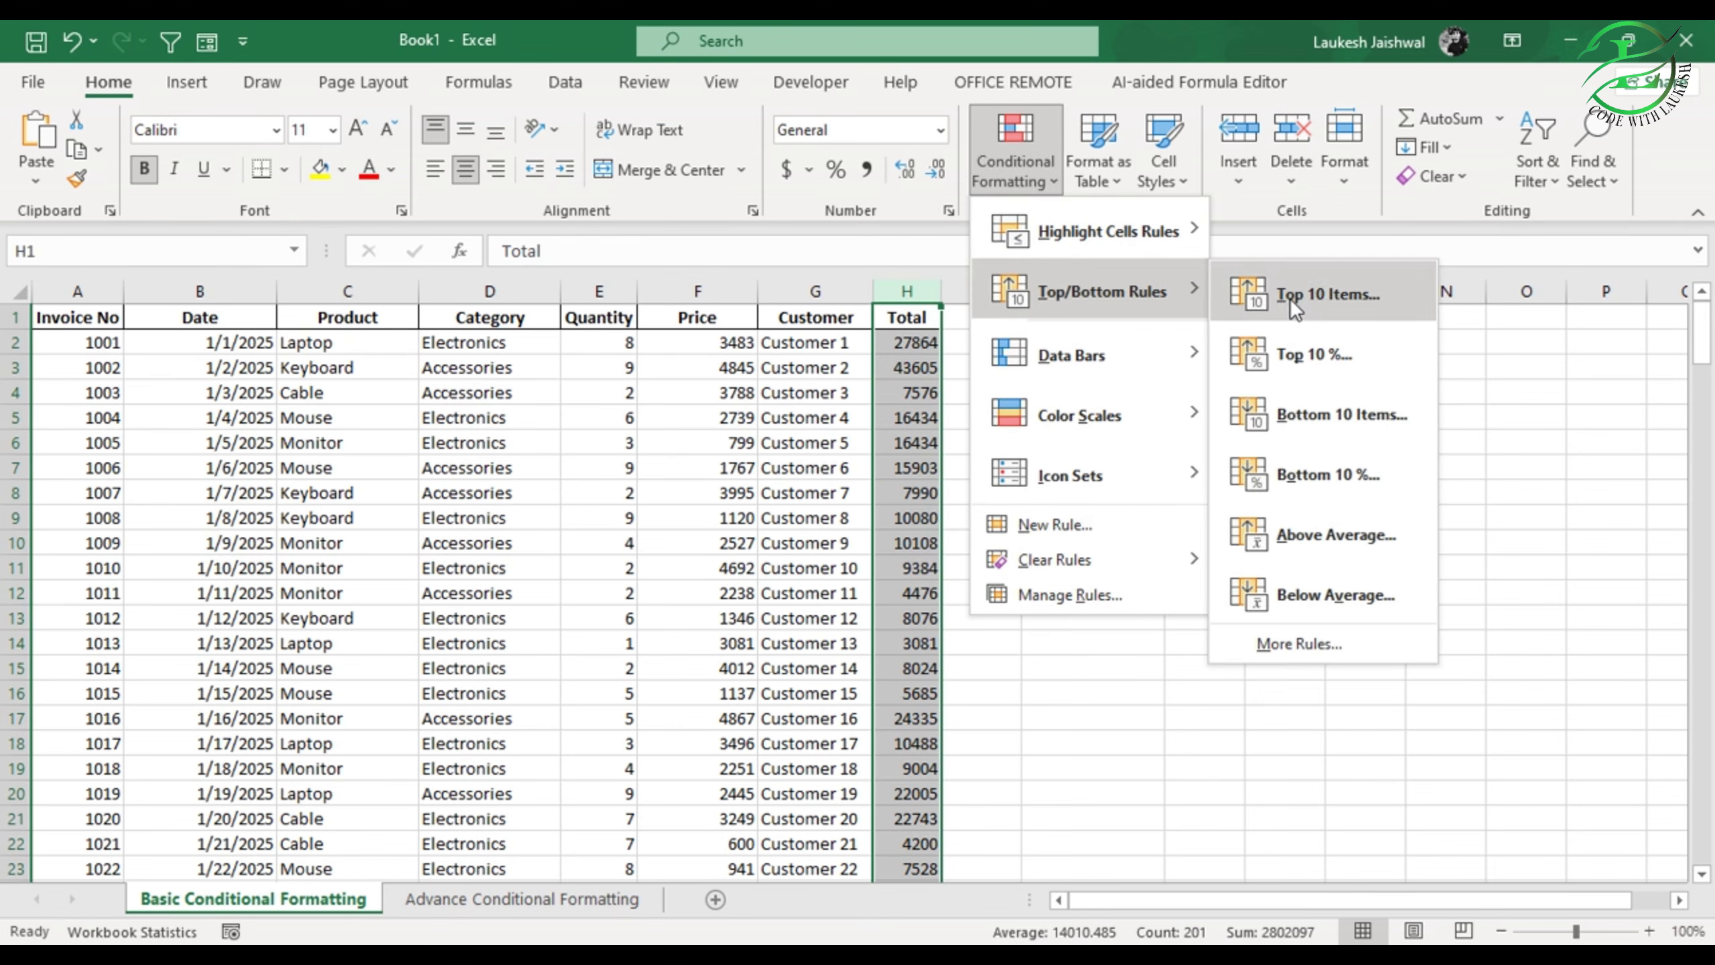
click(1335, 297)
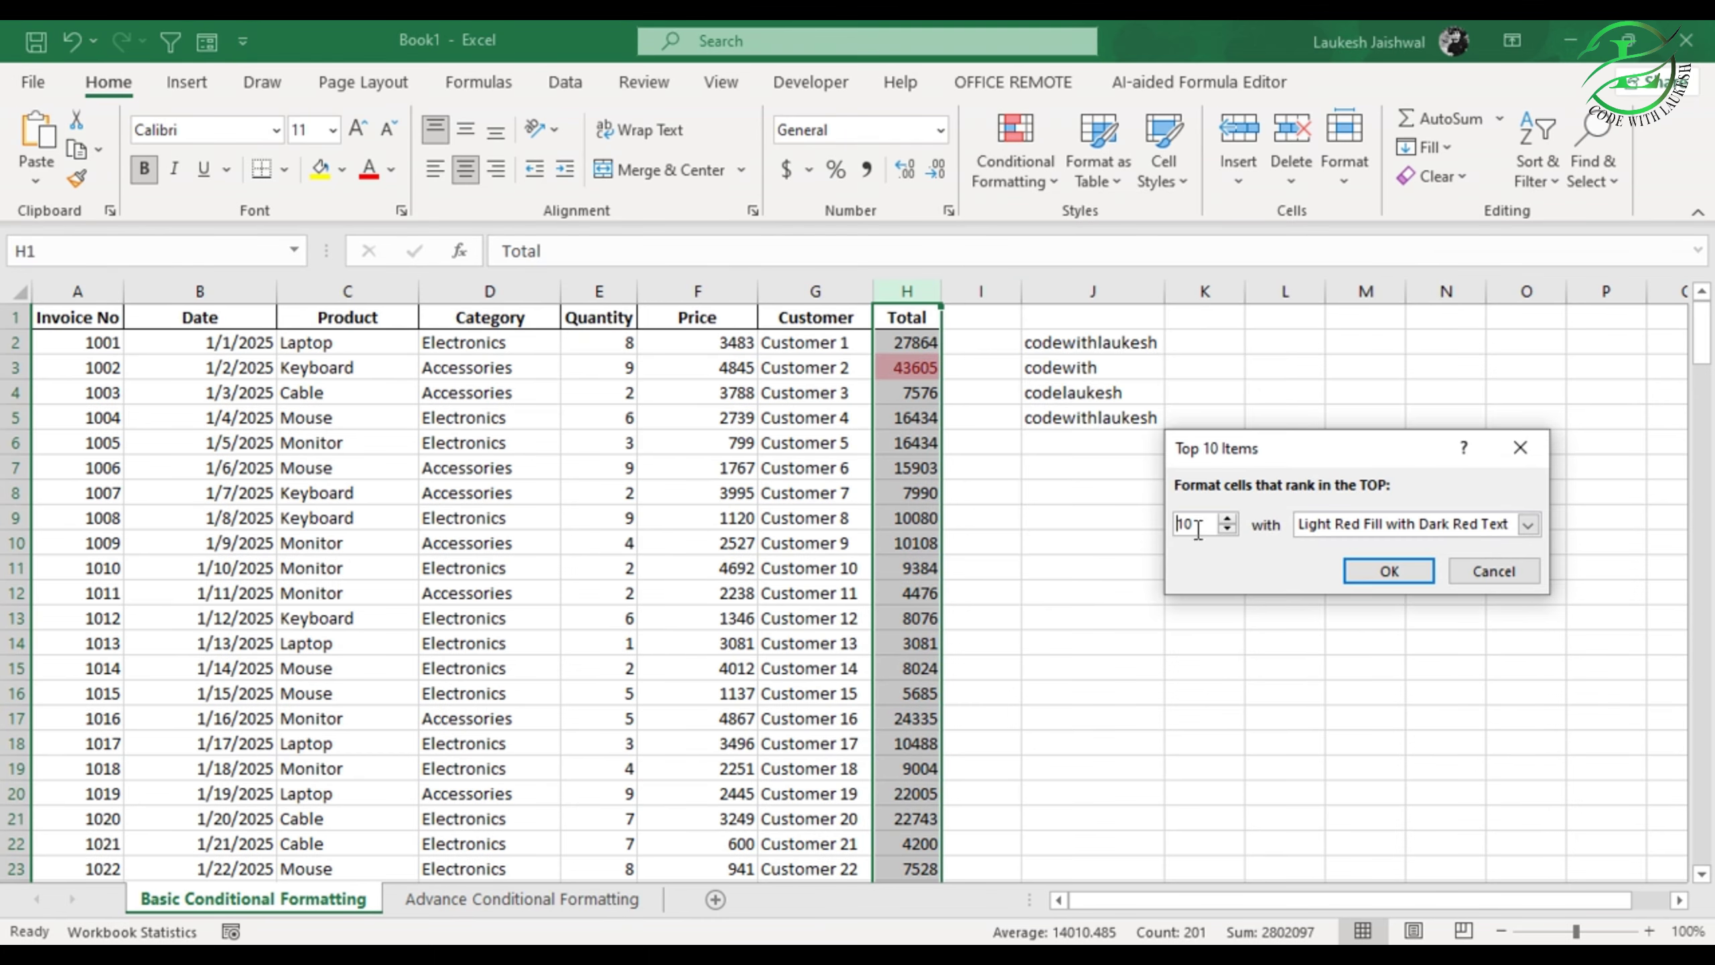
click(1366, 571)
scroll(908, 406, down, 9)
scroll(915, 439, down, 20)
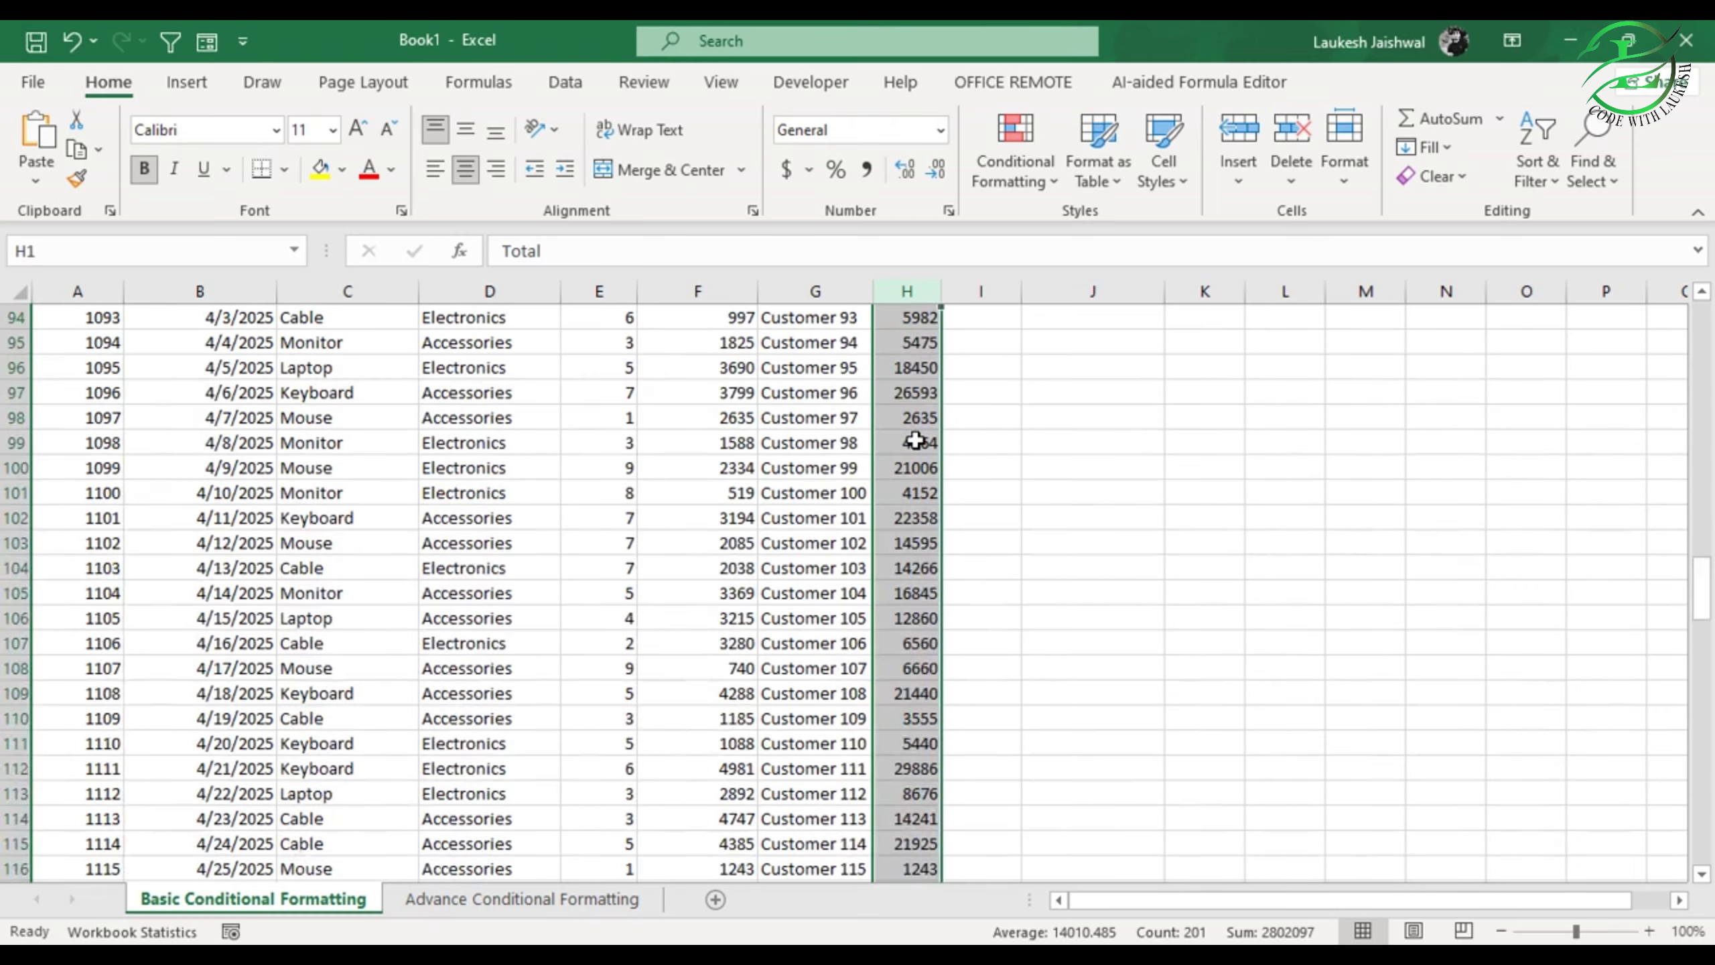
scroll(915, 440, down, 20)
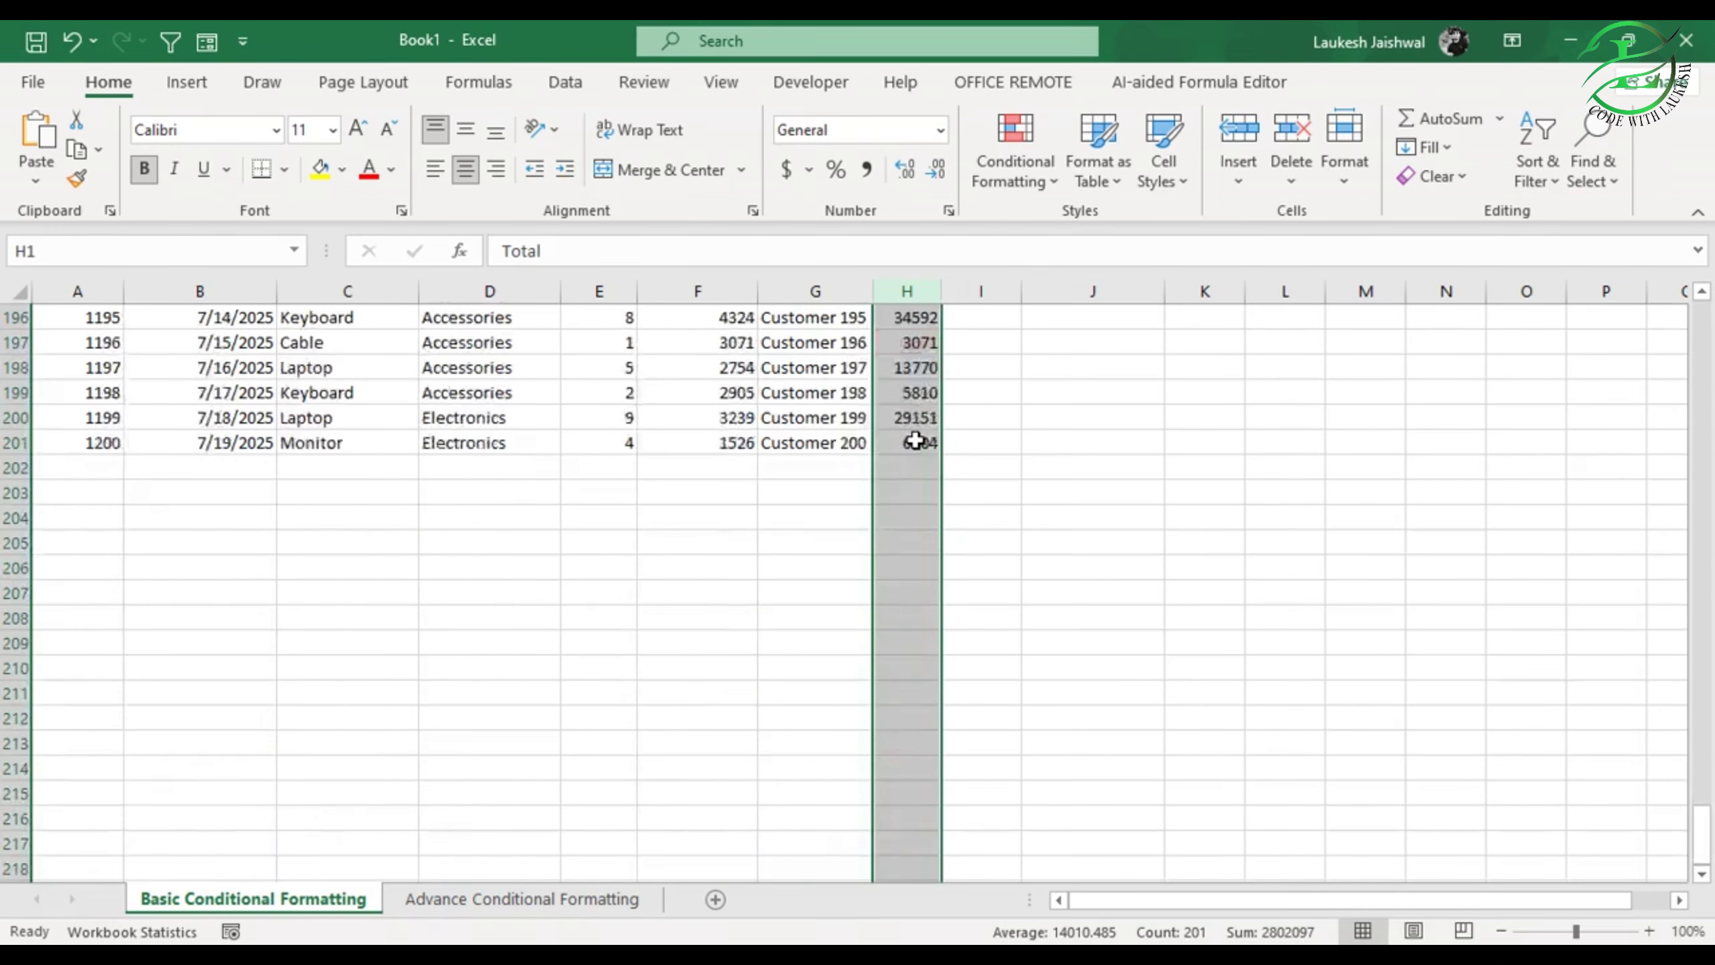
scroll(915, 440, up, 20)
scroll(915, 440, up, 20)
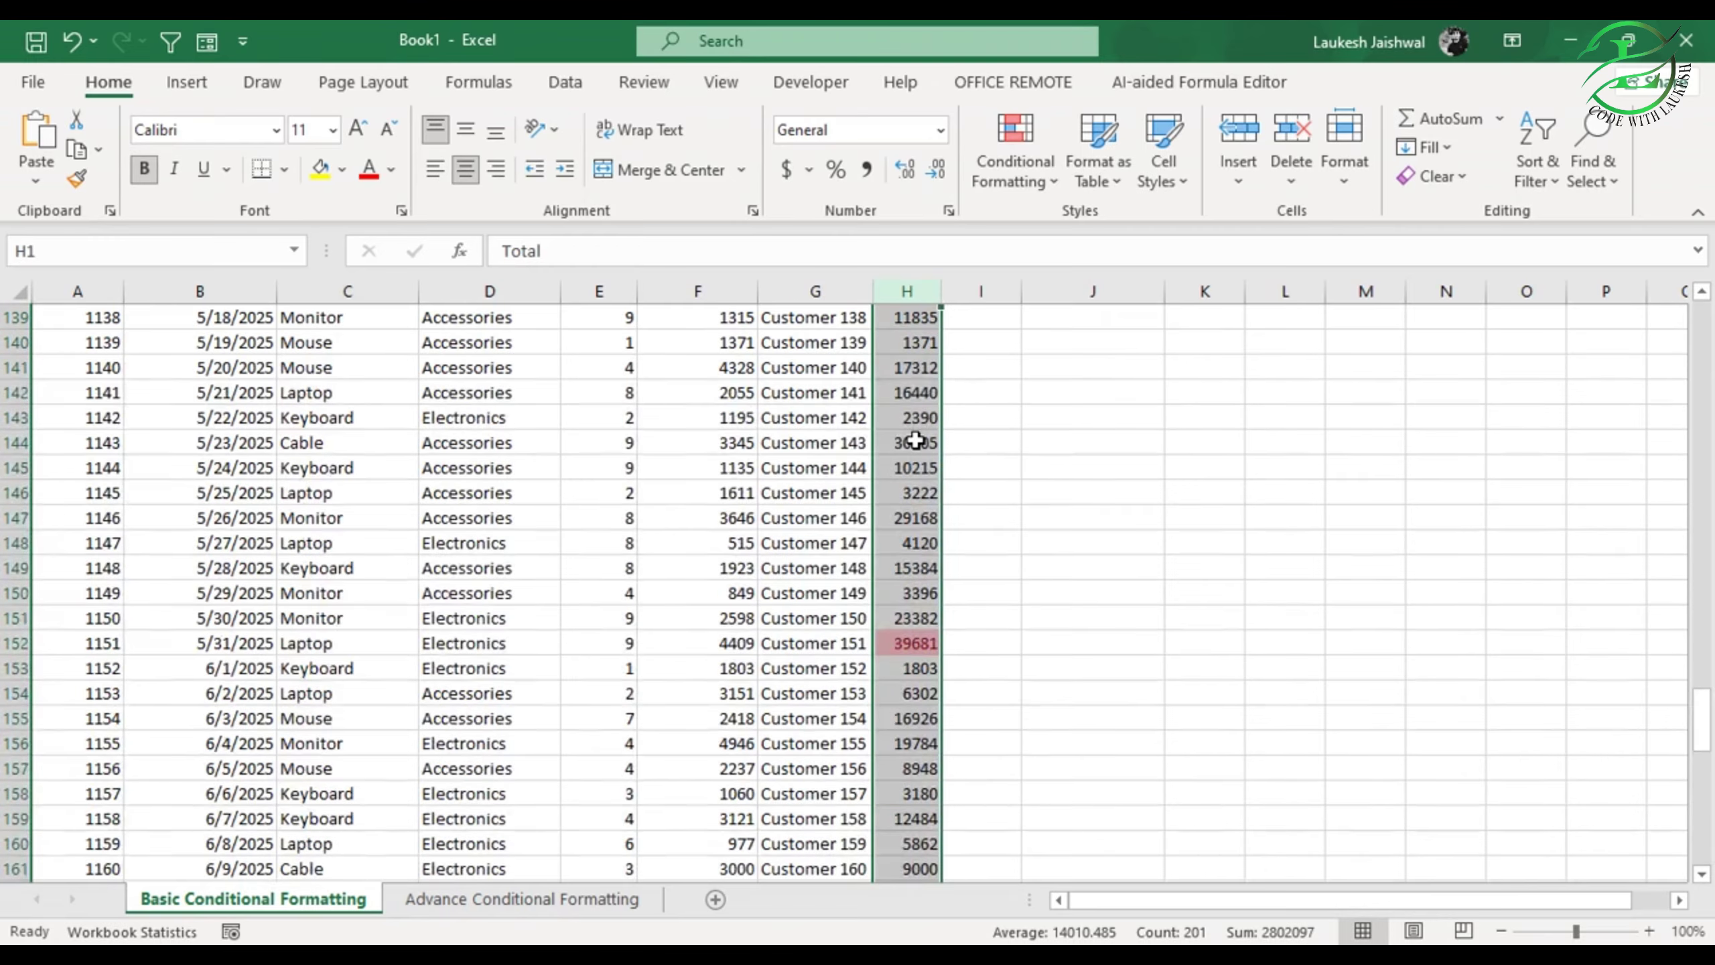
scroll(916, 440, up, 20)
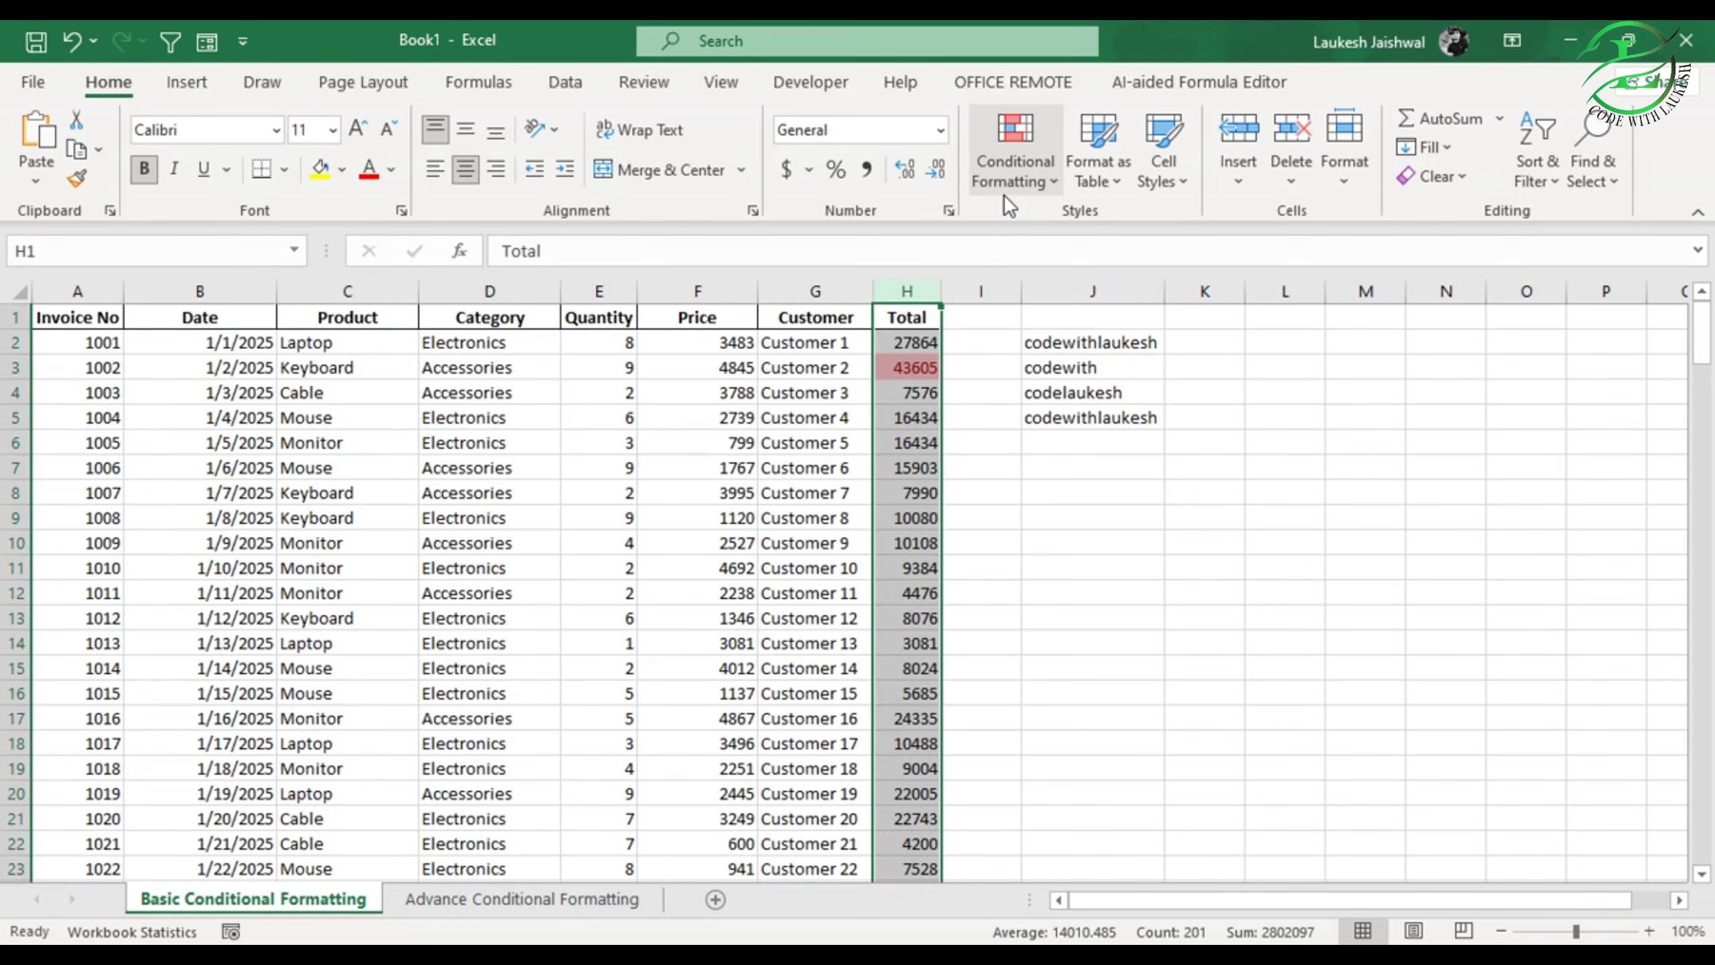
key(ctrl+z)
Step: Apply a Top 10% rule set to 30% with Light Red Fill with Dark Red Text to the Total column, and widen that column
click(1043, 179)
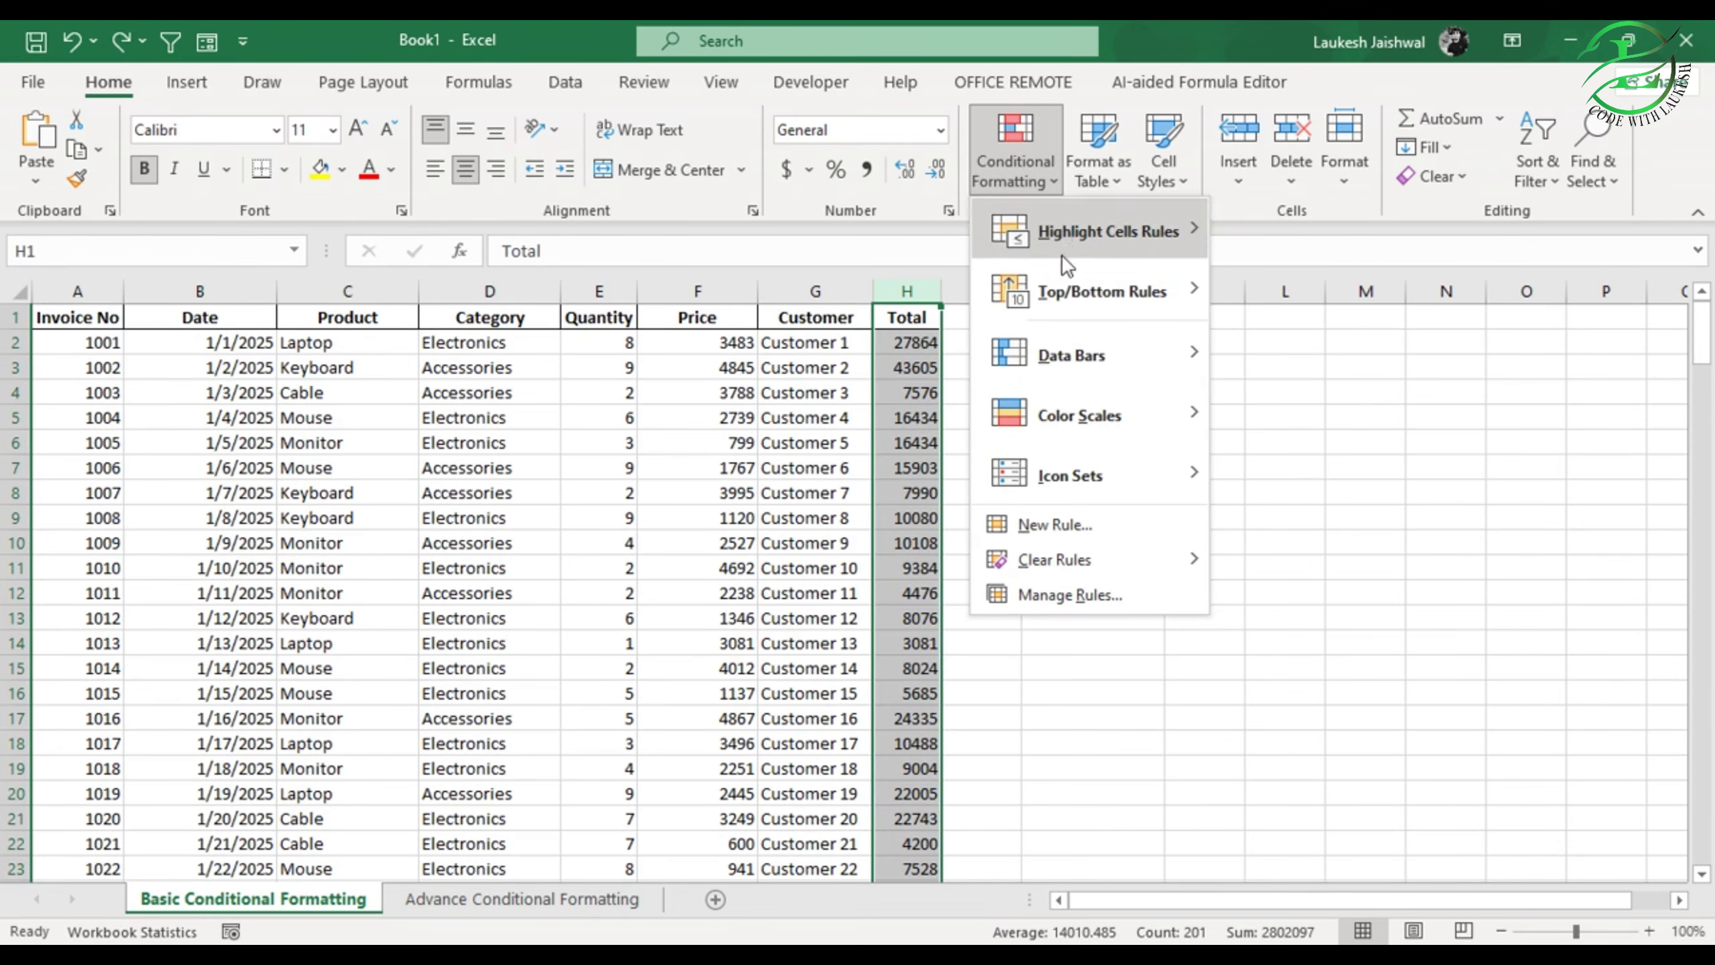
mouse_move(1069, 287)
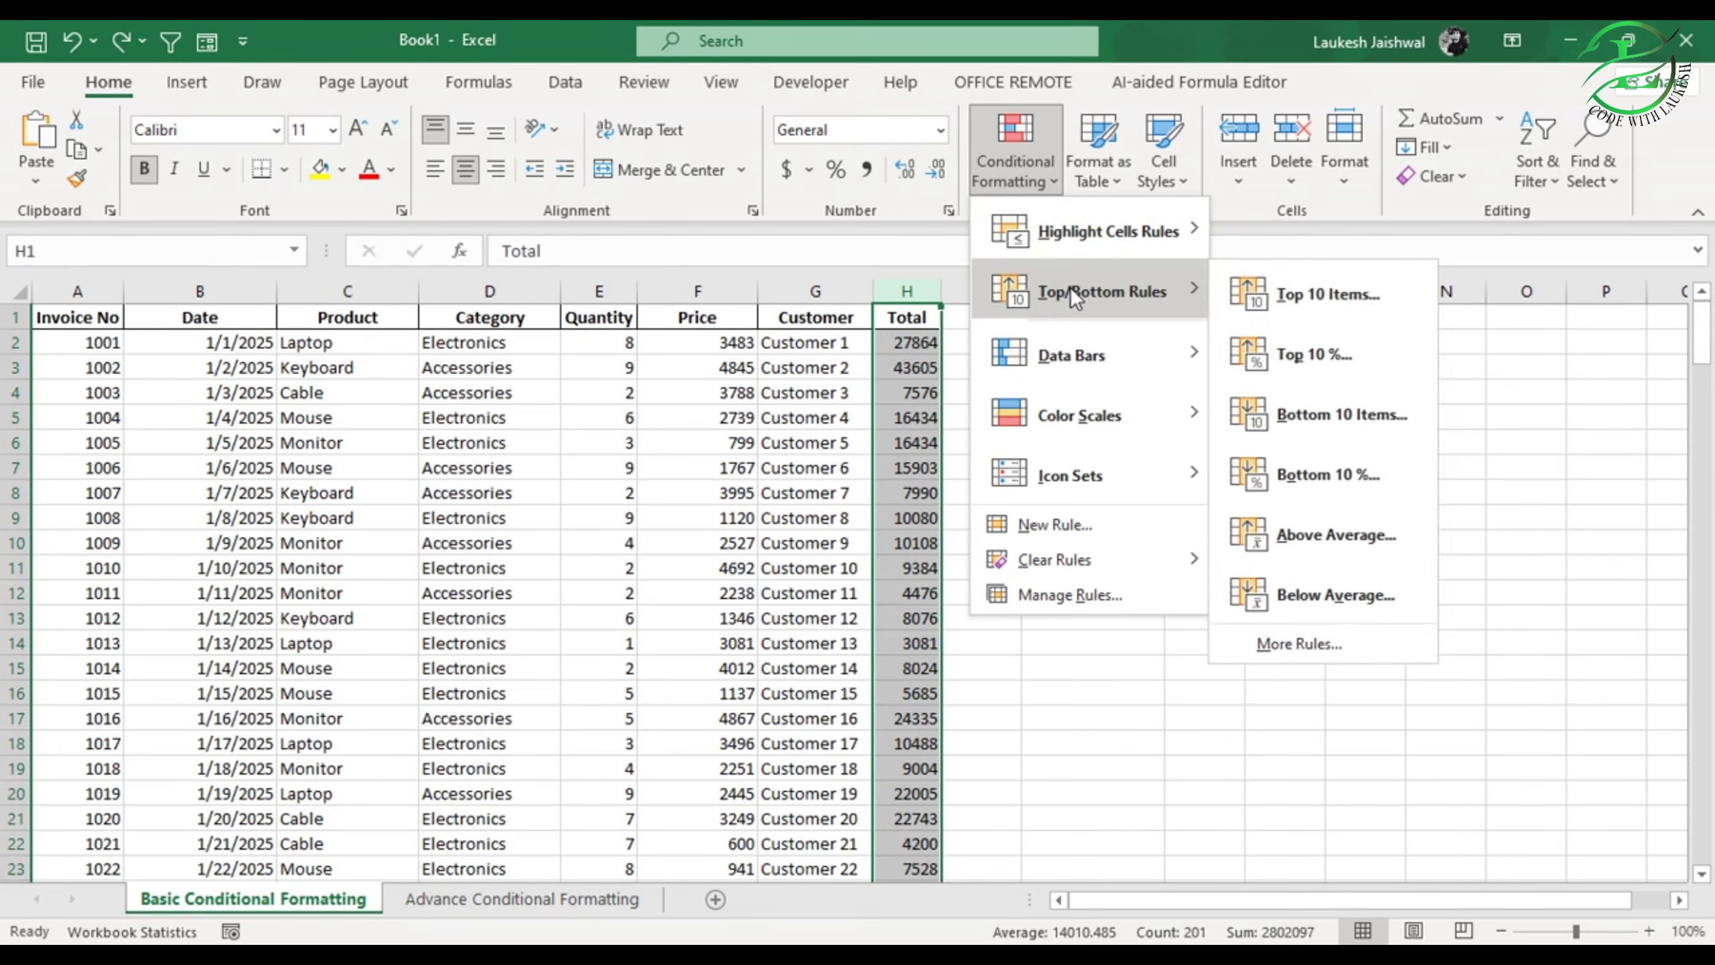
click(1325, 359)
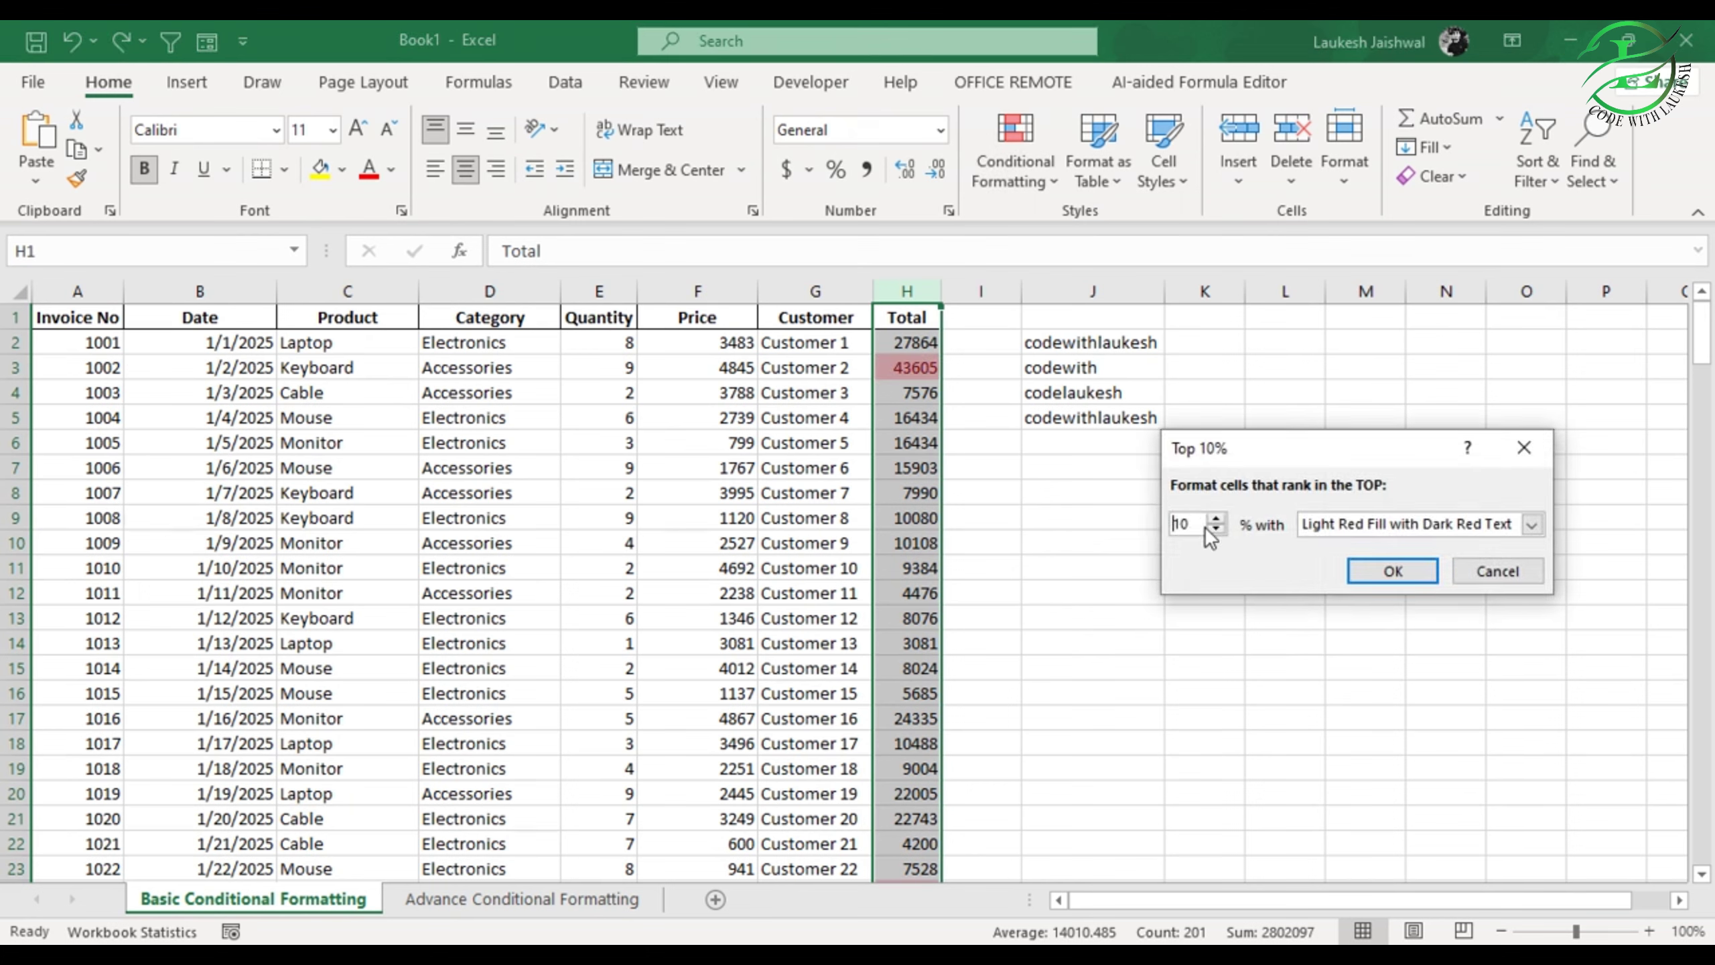
click(1216, 518)
drag(1216, 520, 1217, 520)
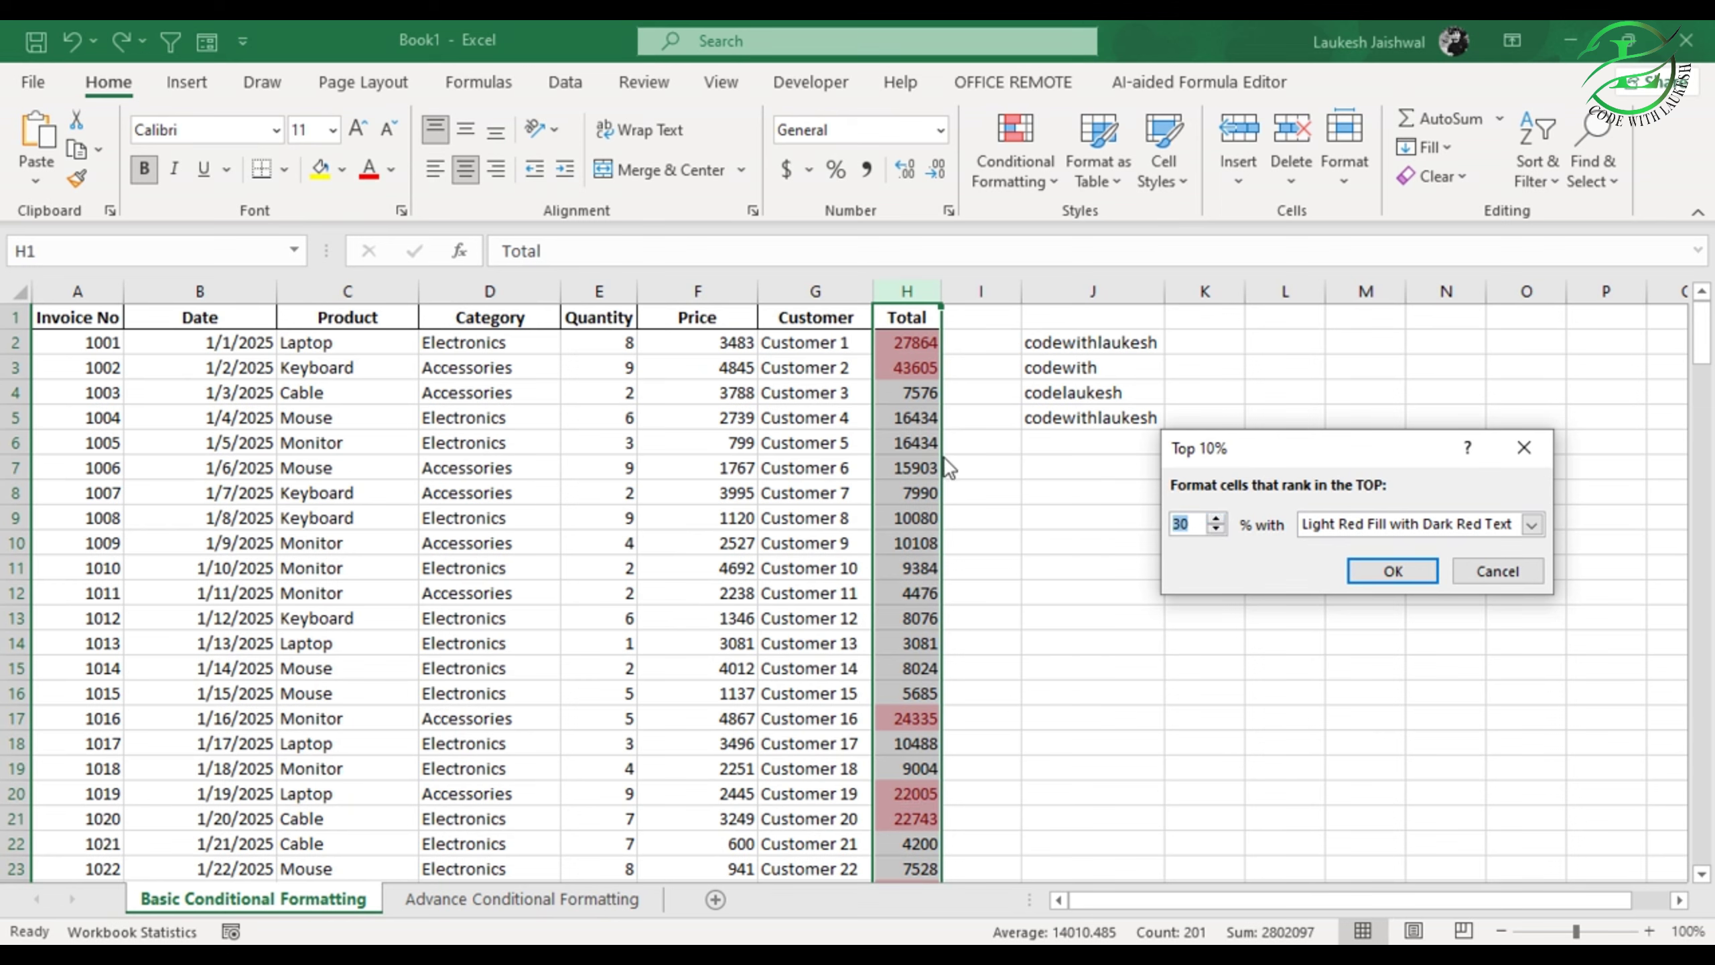
click(1393, 571)
scroll(918, 520, down, 8)
scroll(918, 520, down, 20)
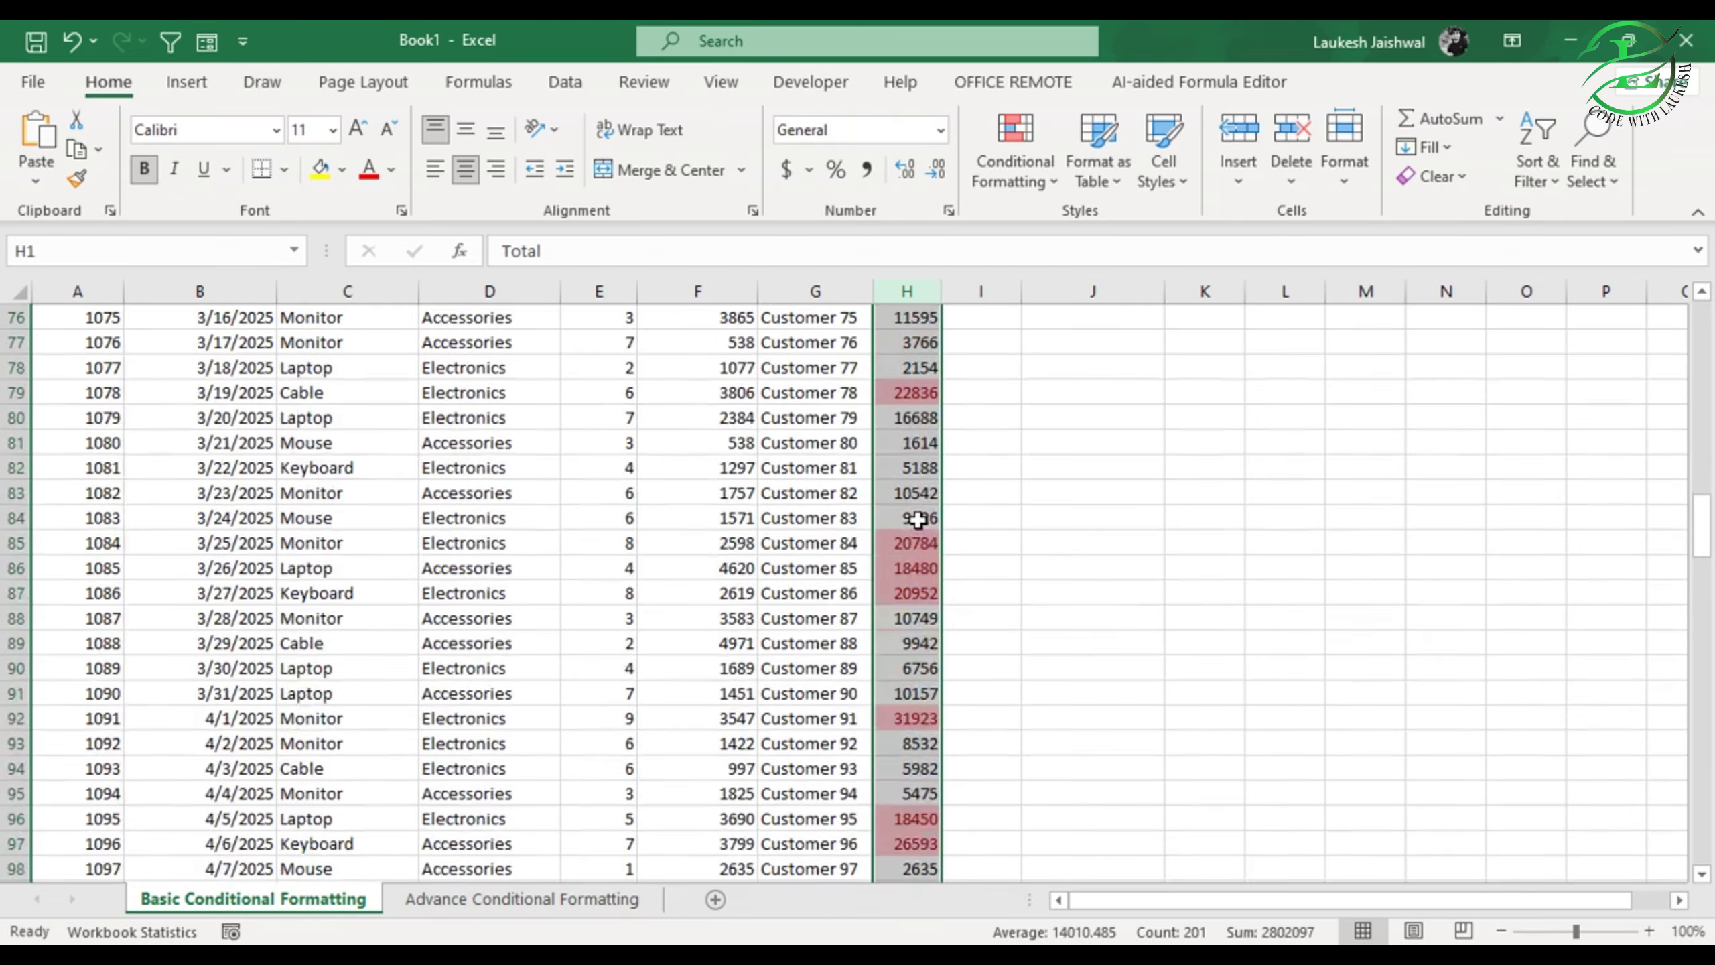
scroll(917, 520, down, 20)
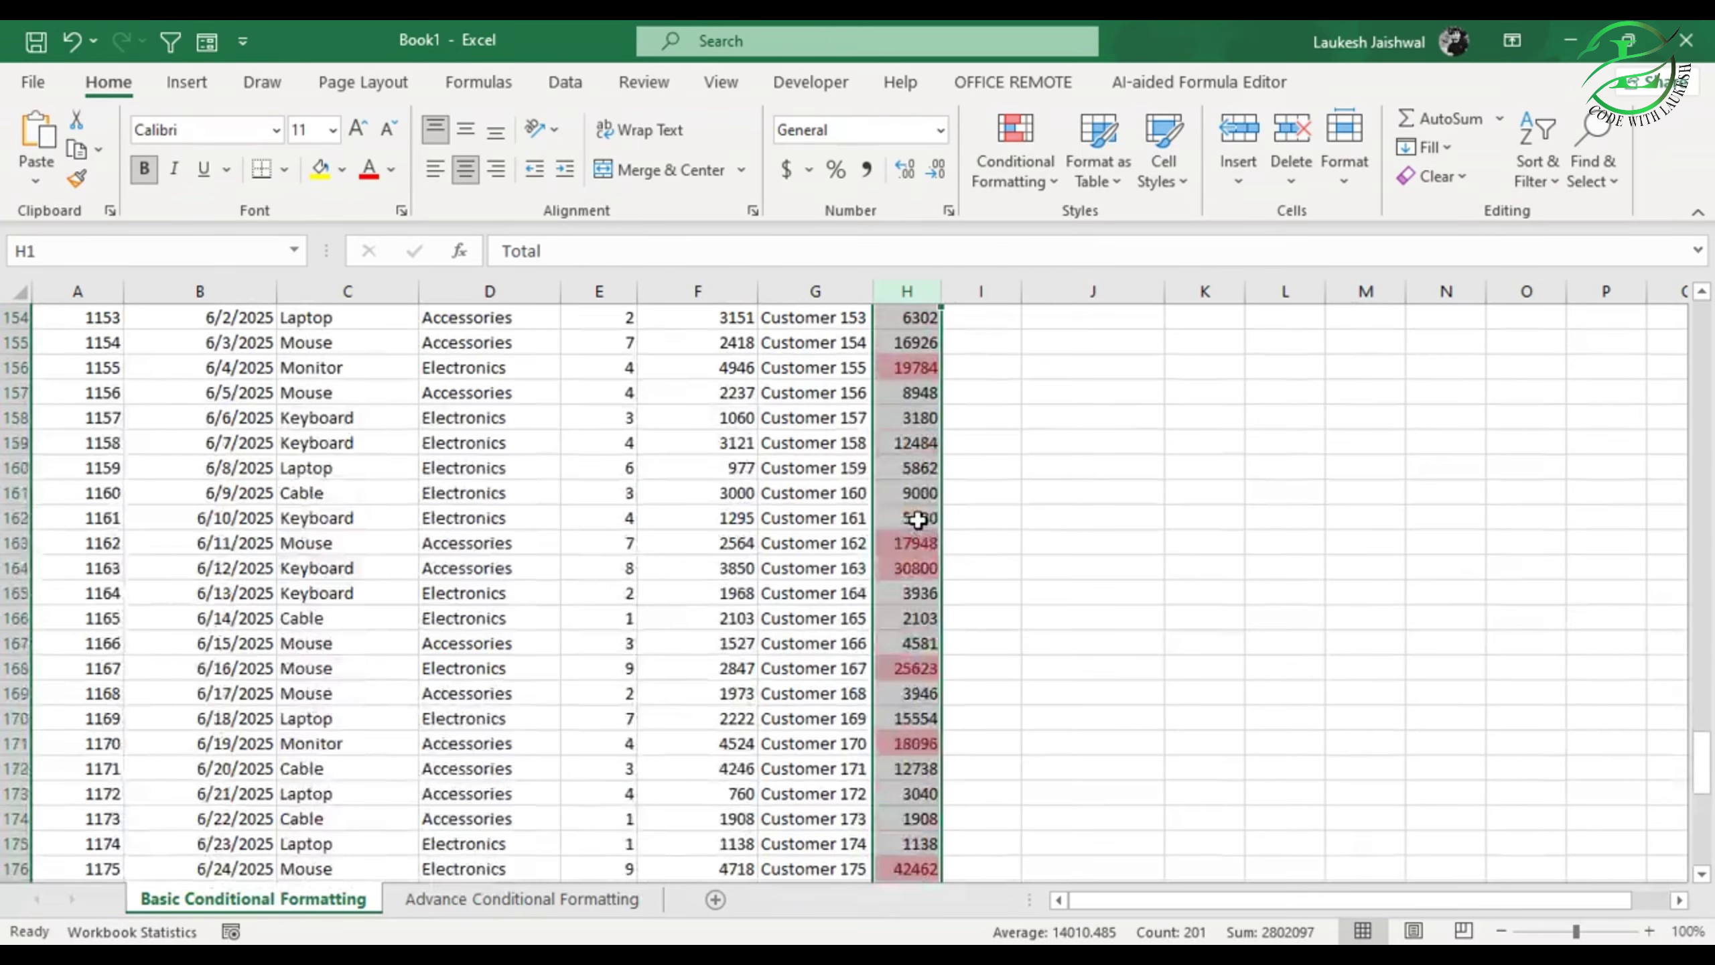
scroll(918, 520, up, 20)
scroll(918, 519, up, 20)
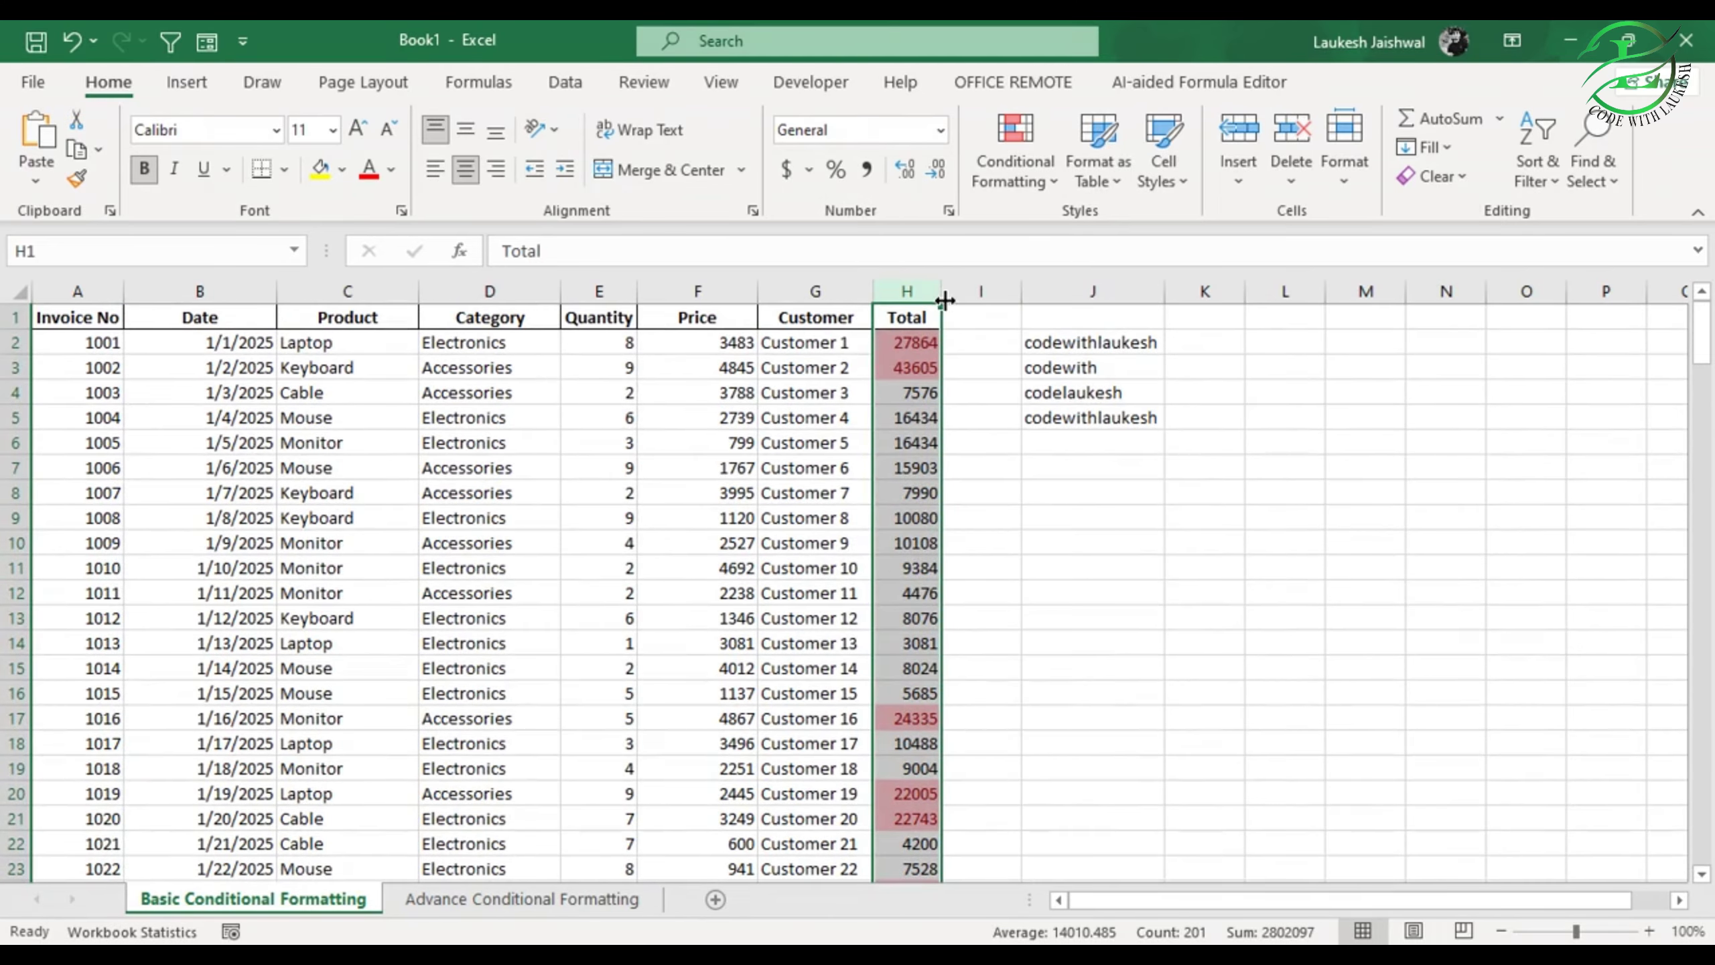
drag(943, 292, 988, 303)
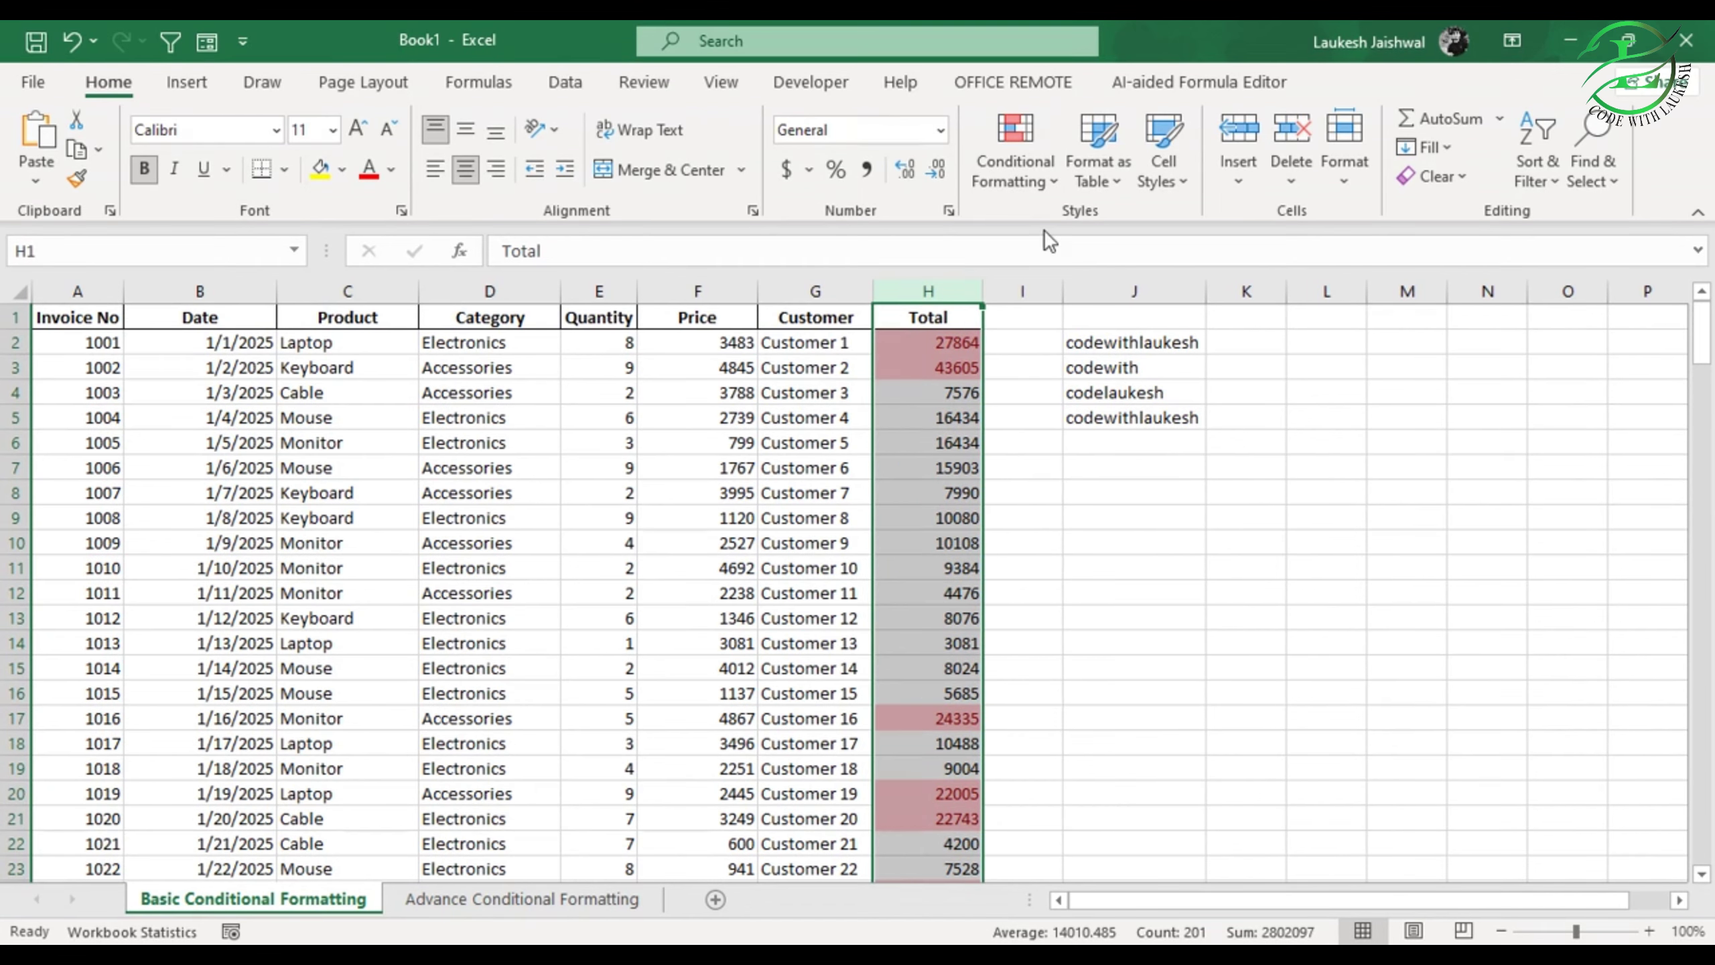
Step: Undo the column widening and the Top 30% rule on the Total column, and widen the Total column again
key(ctrl+z)
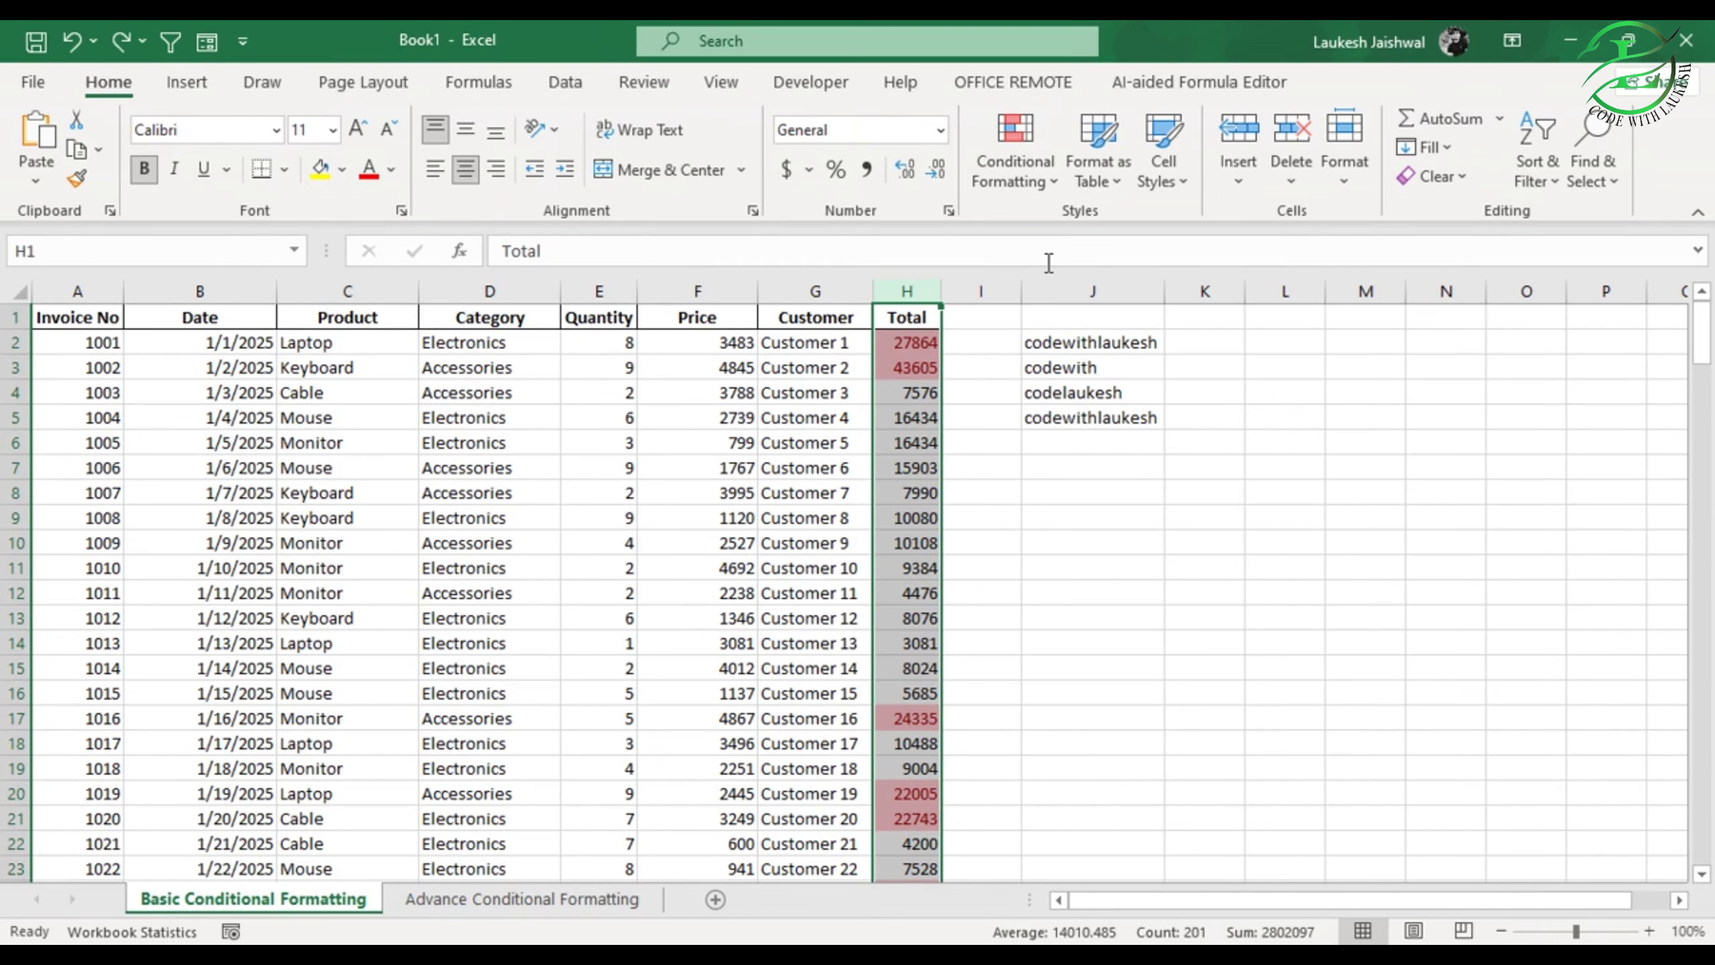
key(ctrl+z)
drag(942, 292, 1004, 306)
Step: Apply a Bottom 10 Items rule with Light Red Fill with Dark Red Text to the Total column, and review the highlights
click(1046, 185)
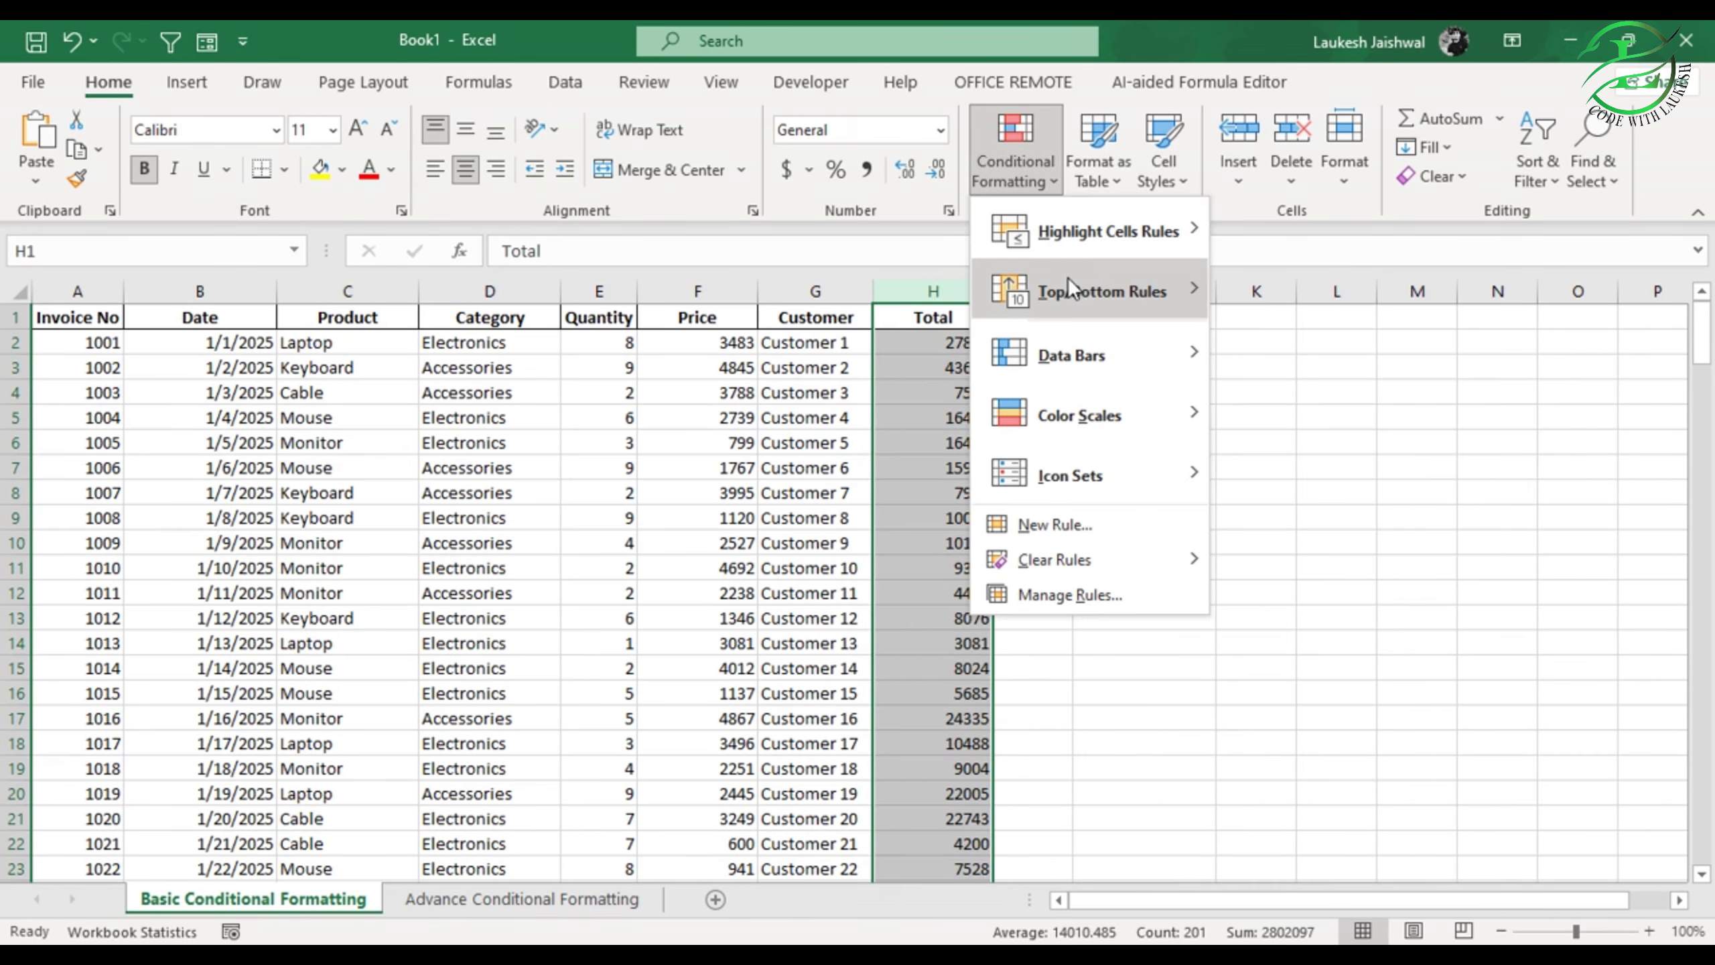
mouse_move(1167, 286)
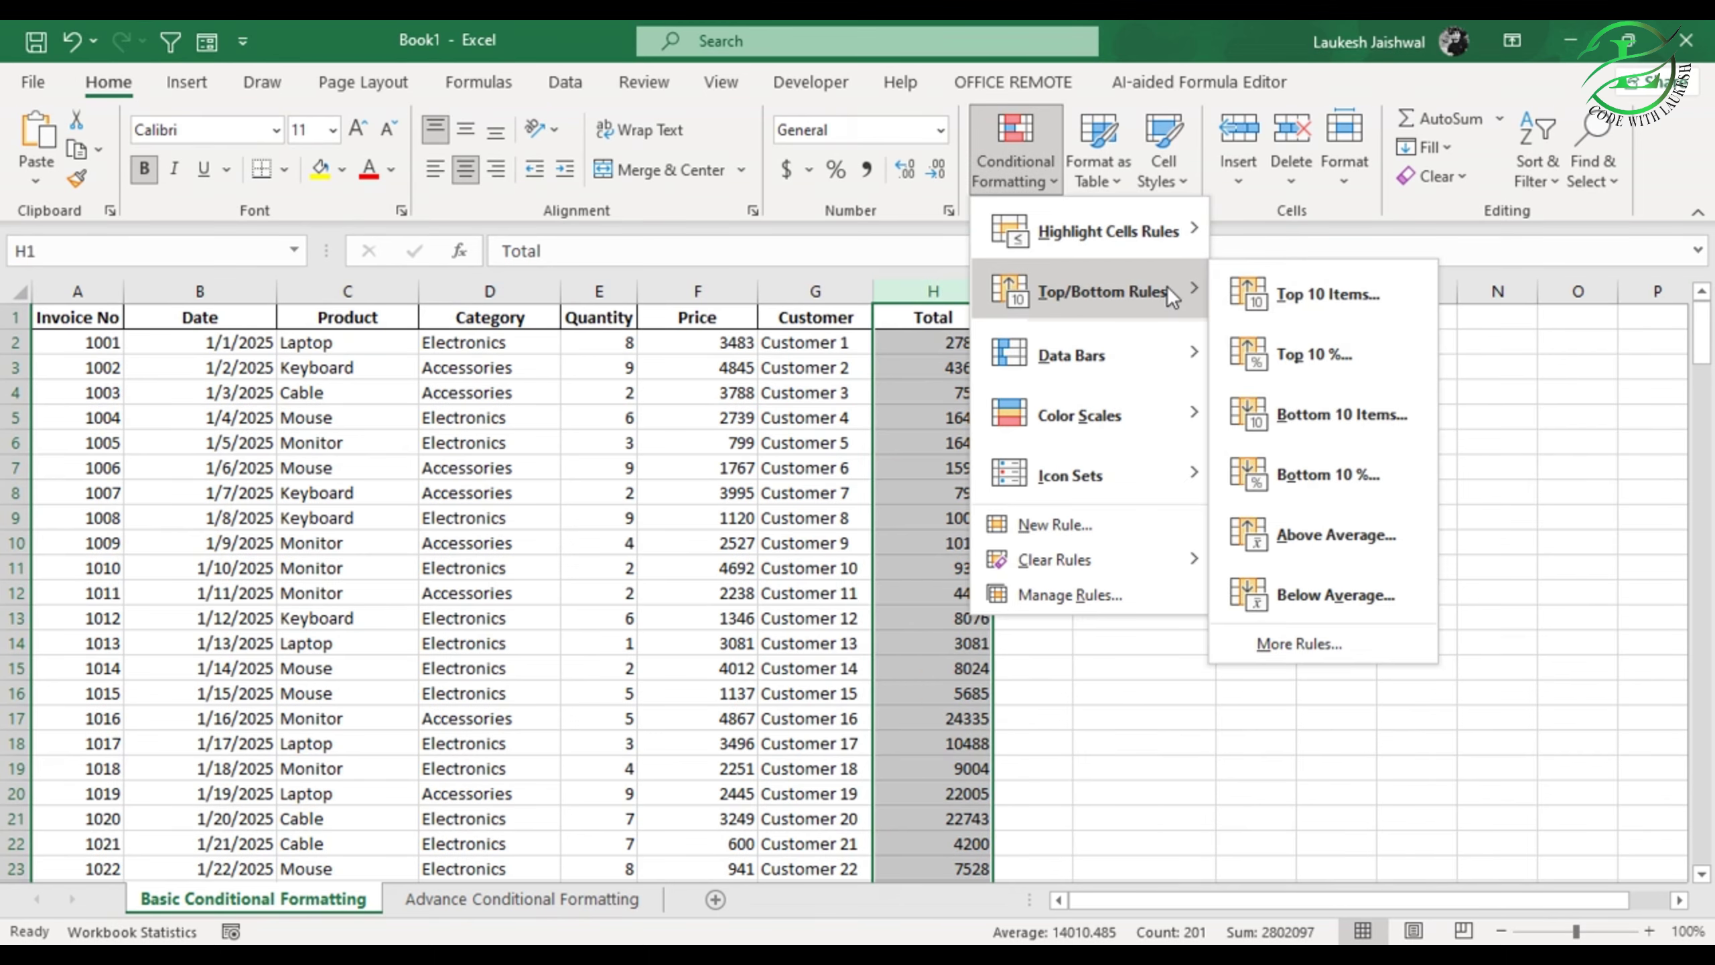
click(1318, 418)
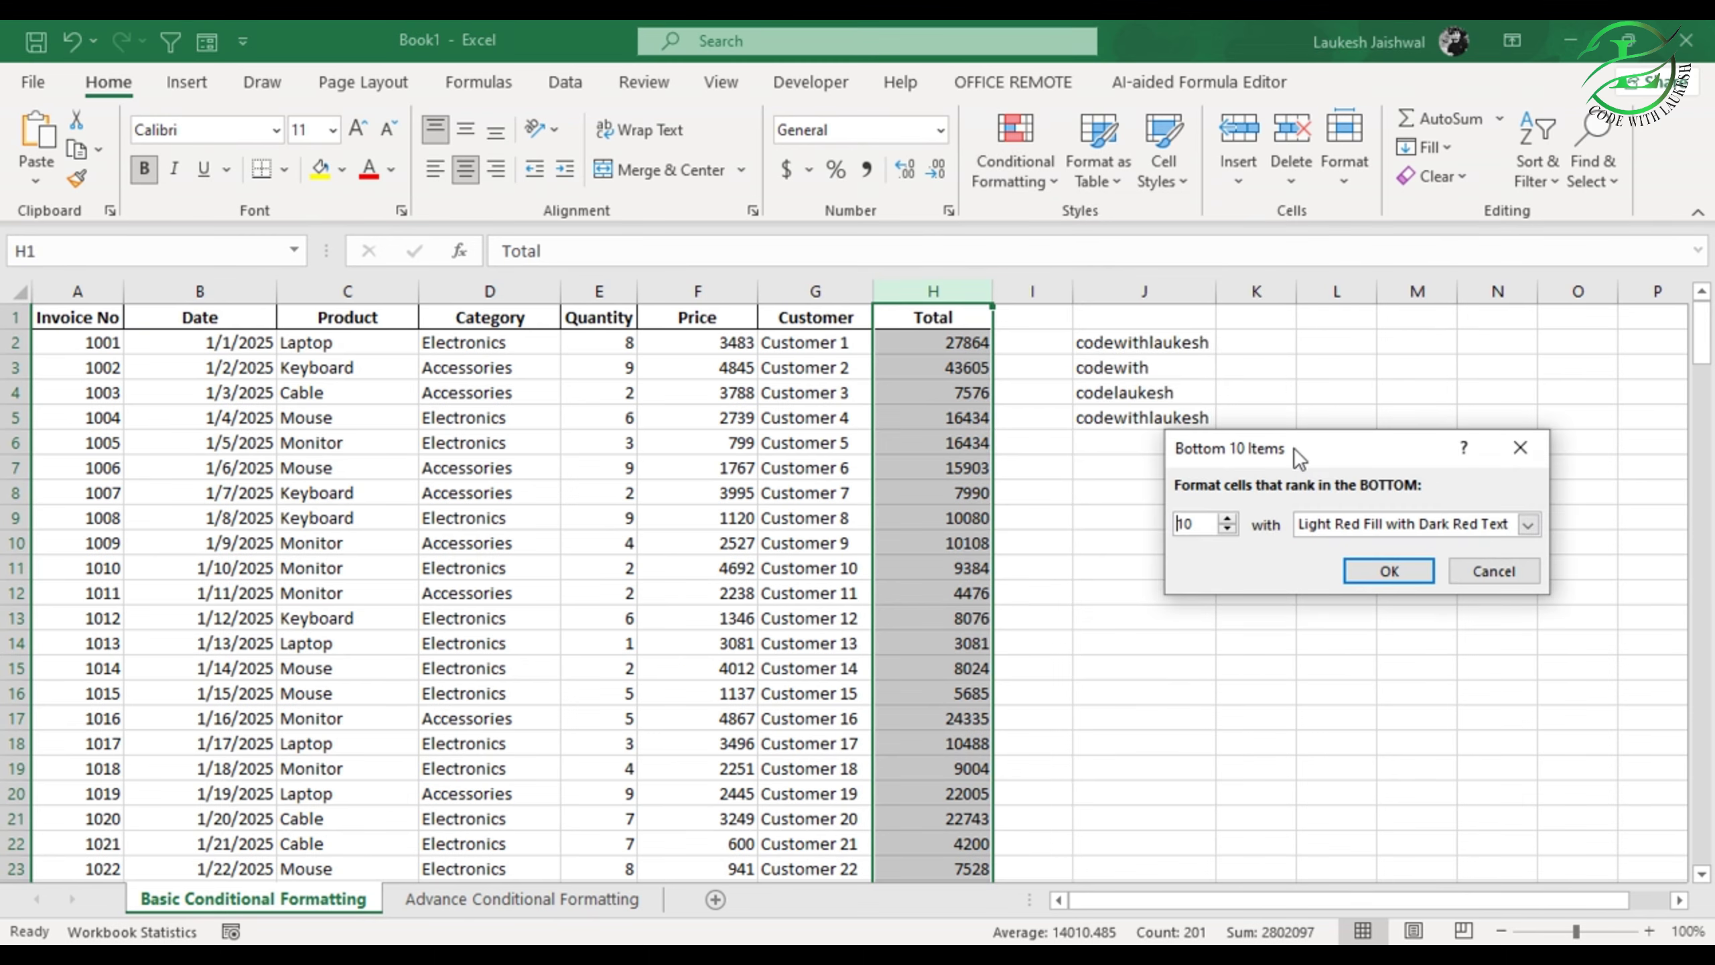
click(1389, 570)
scroll(965, 549, down, 13)
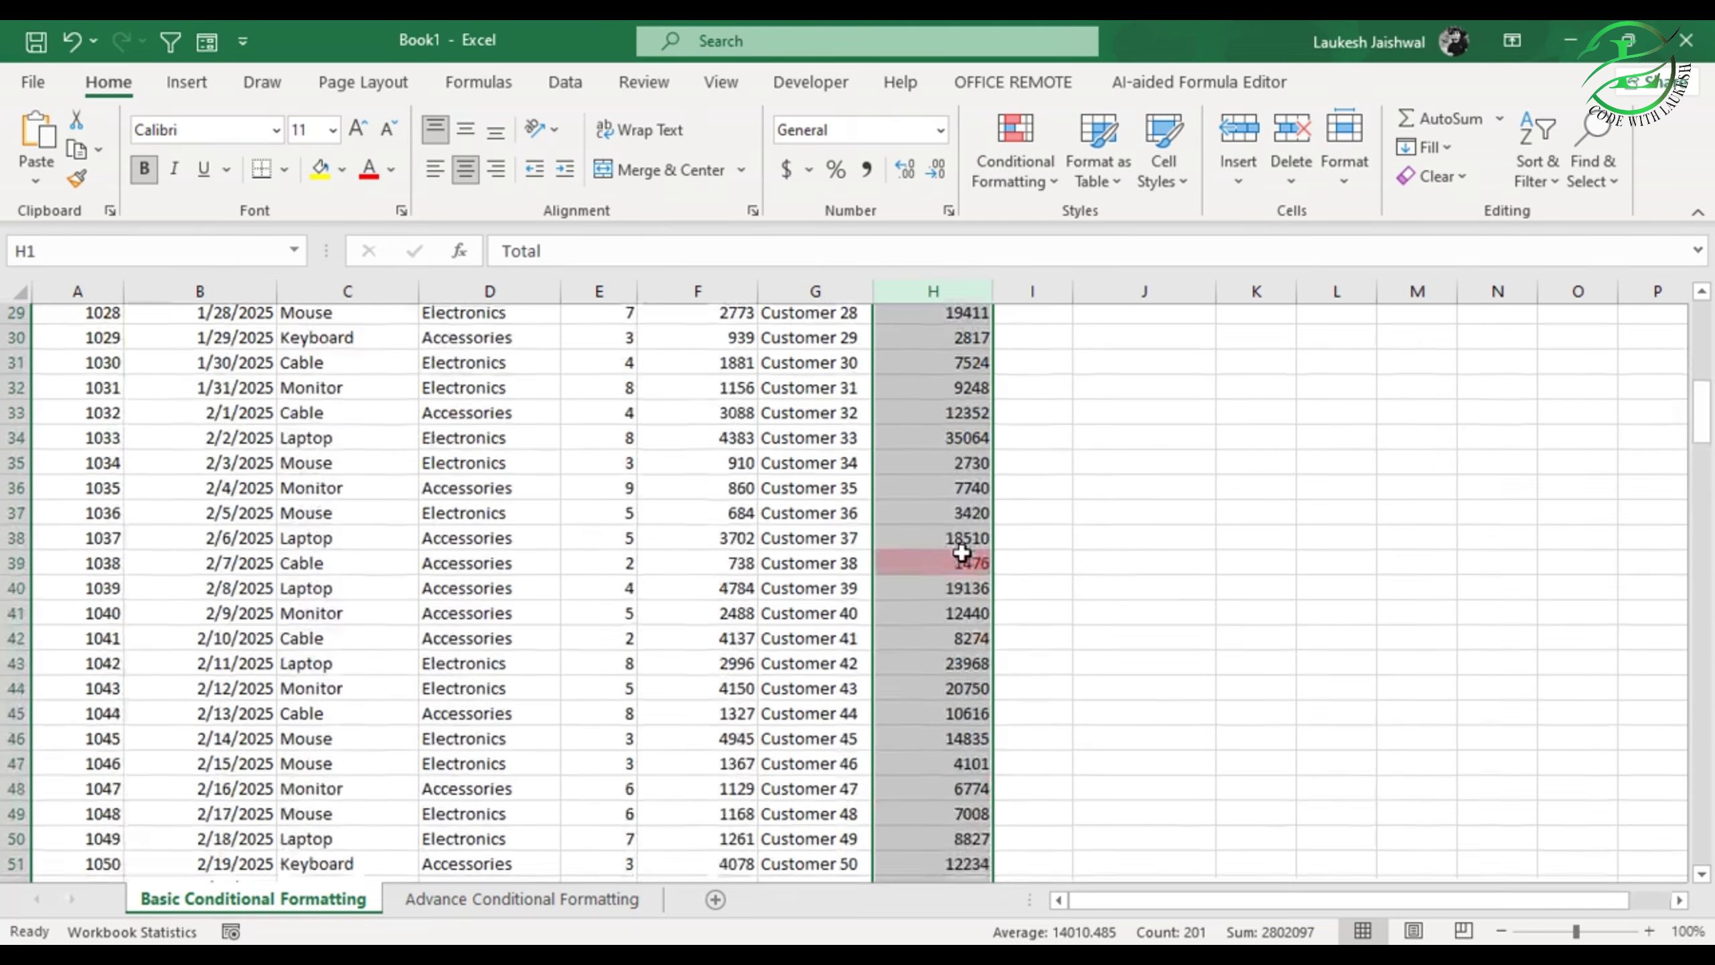
scroll(971, 426, up, 3)
scroll(972, 473, down, 18)
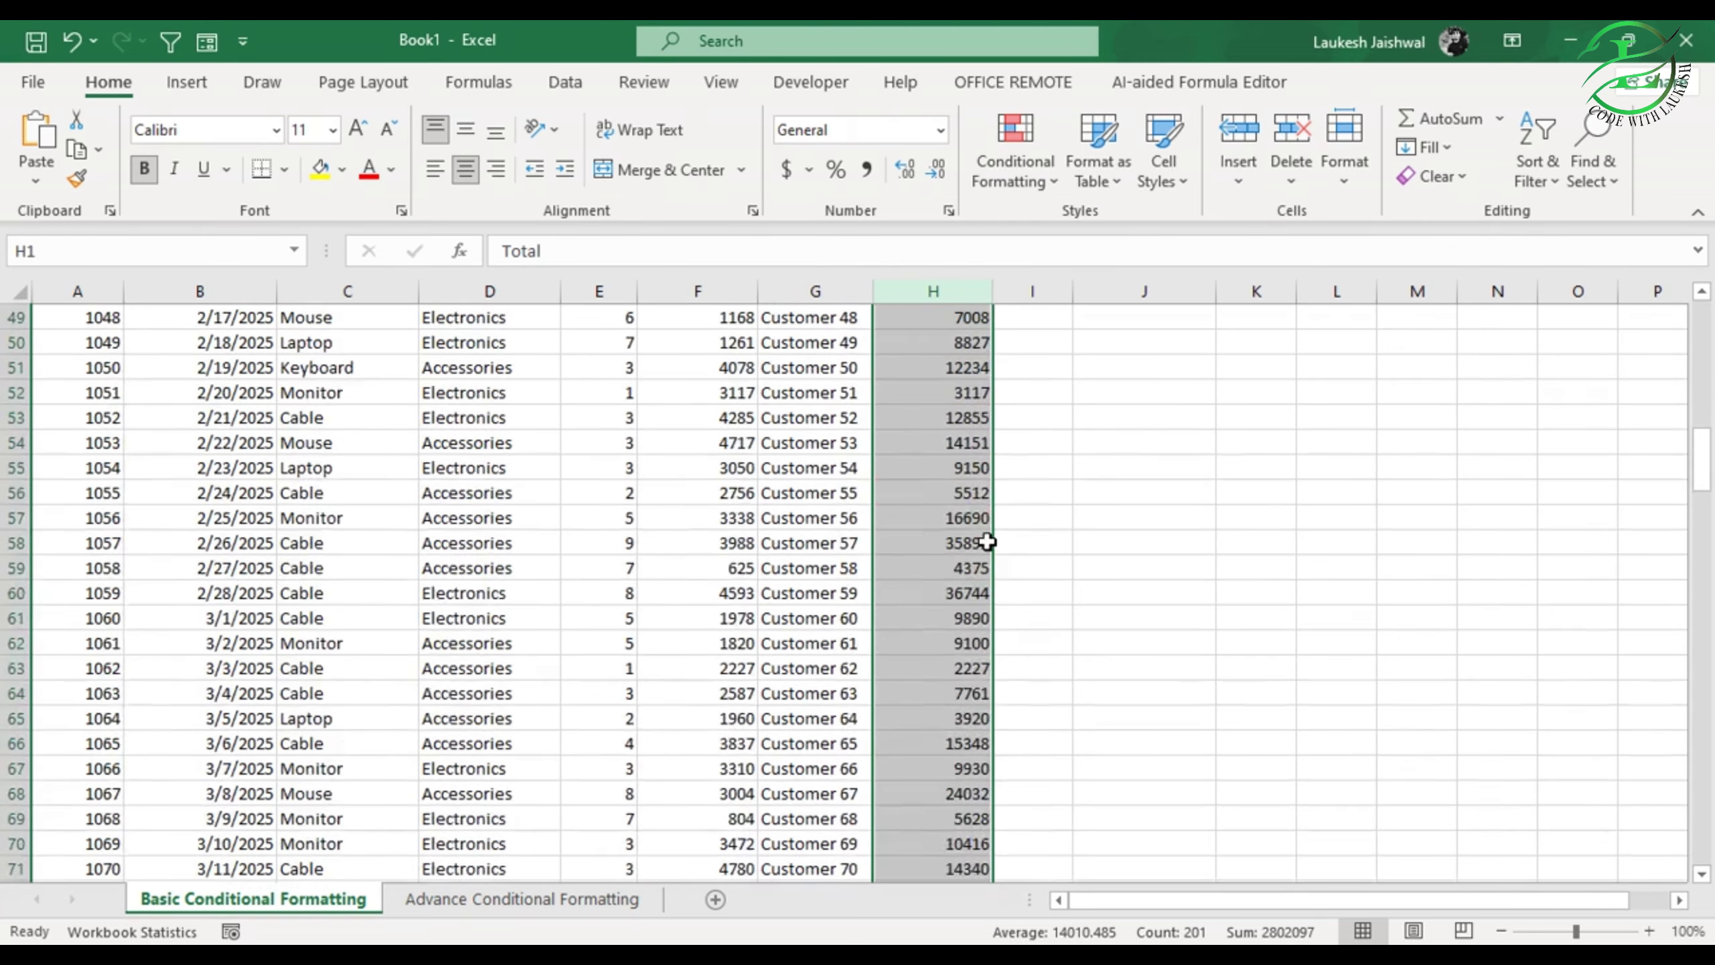
scroll(979, 536, down, 20)
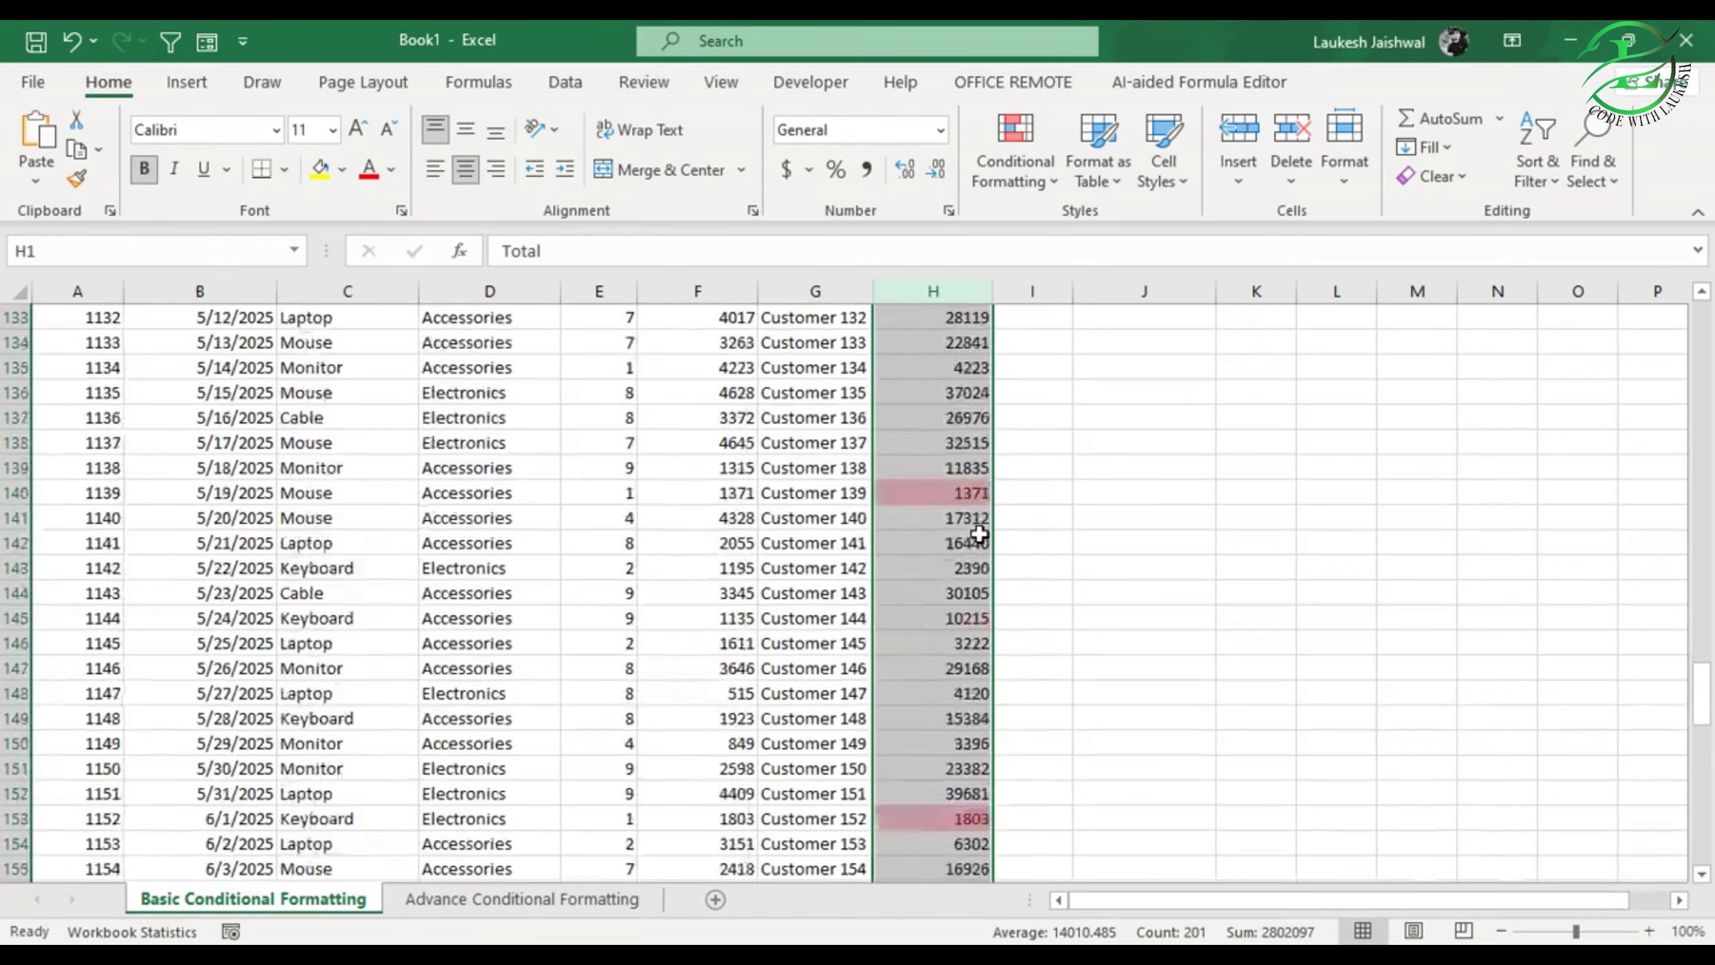
scroll(979, 534, down, 9)
scroll(979, 534, up, 20)
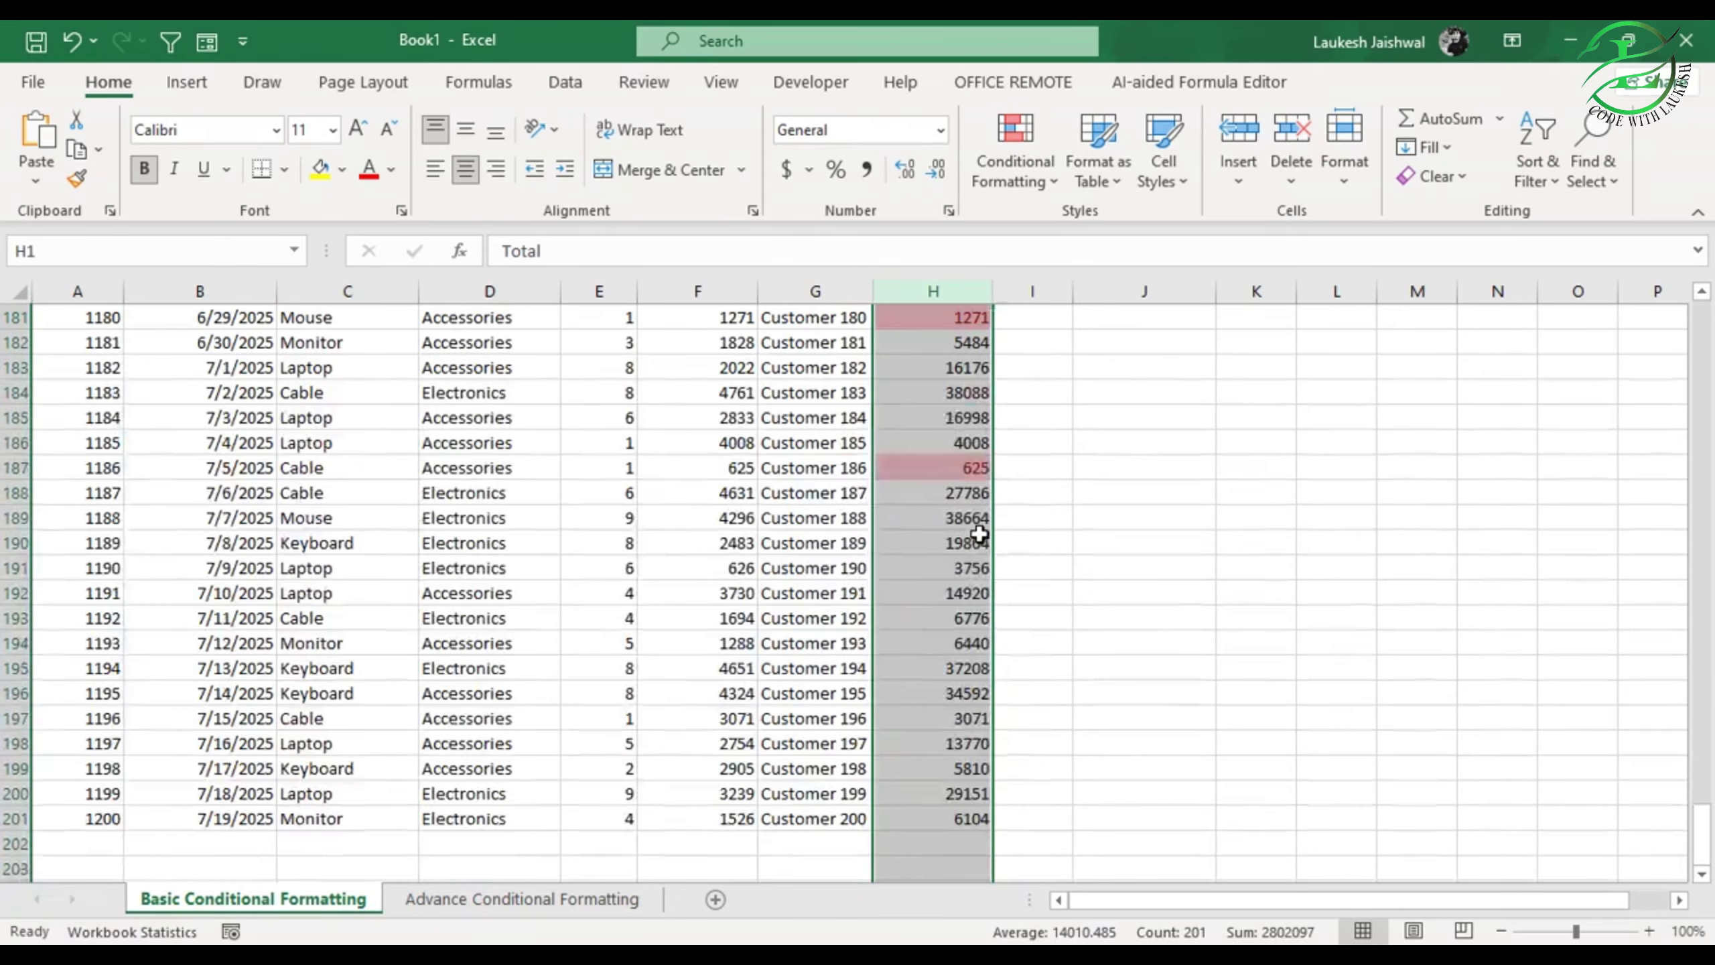
scroll(979, 534, up, 20)
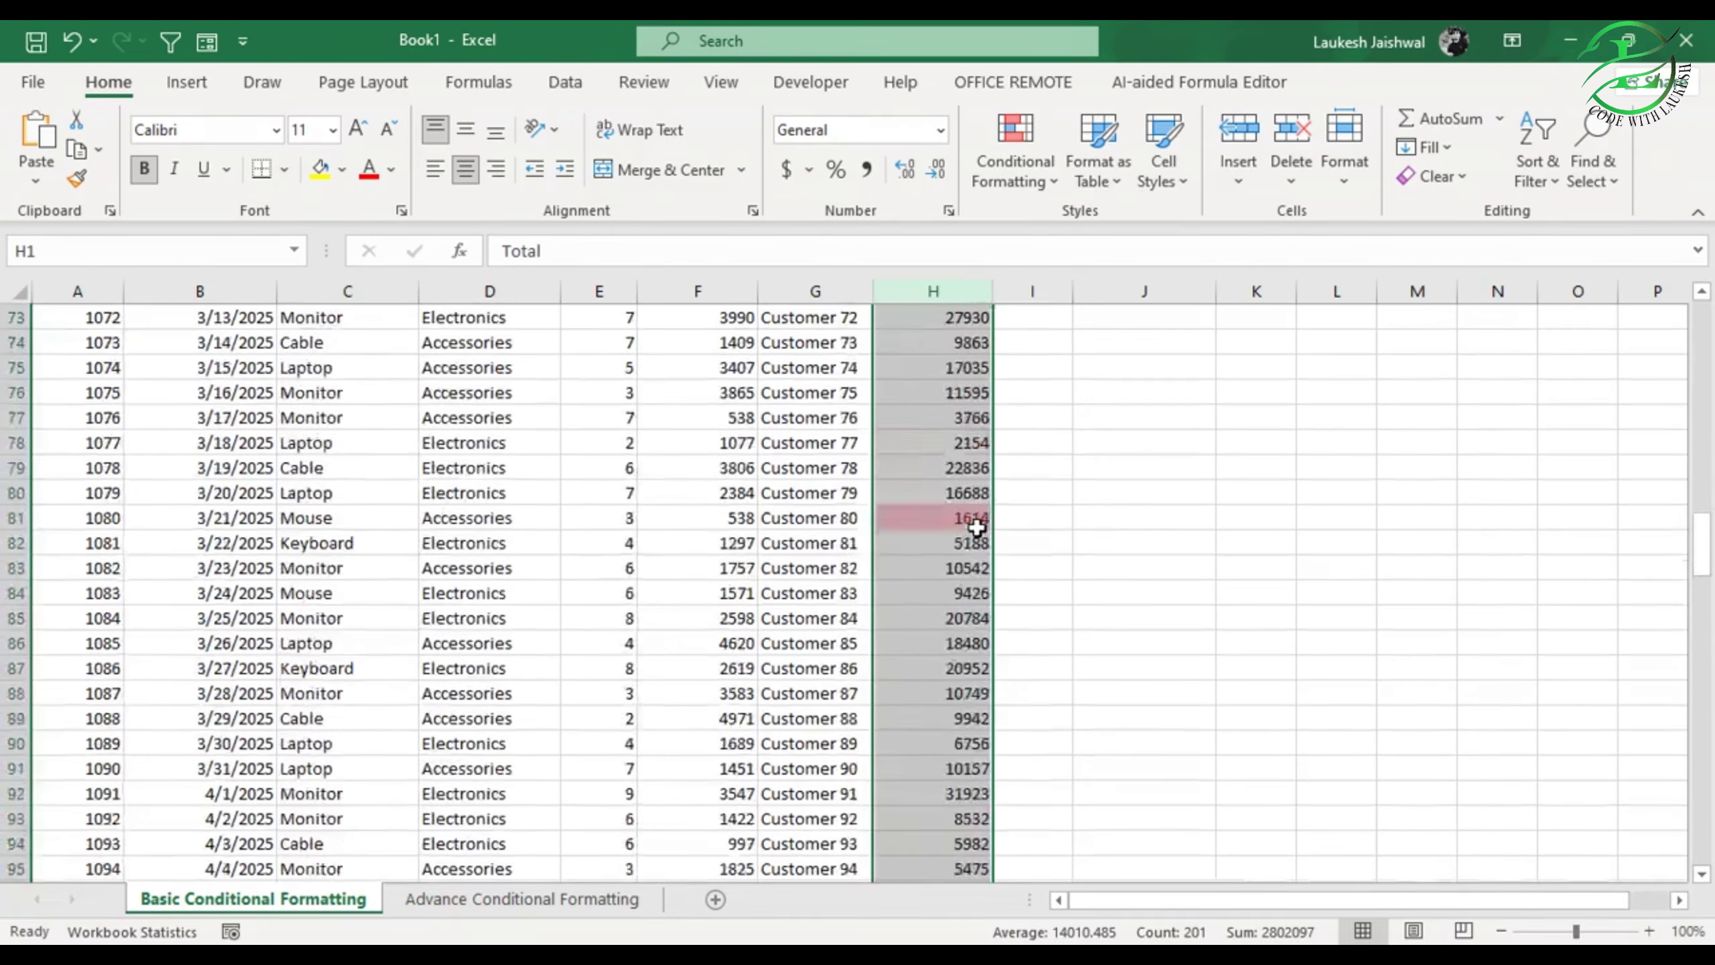
scroll(978, 526, up, 3)
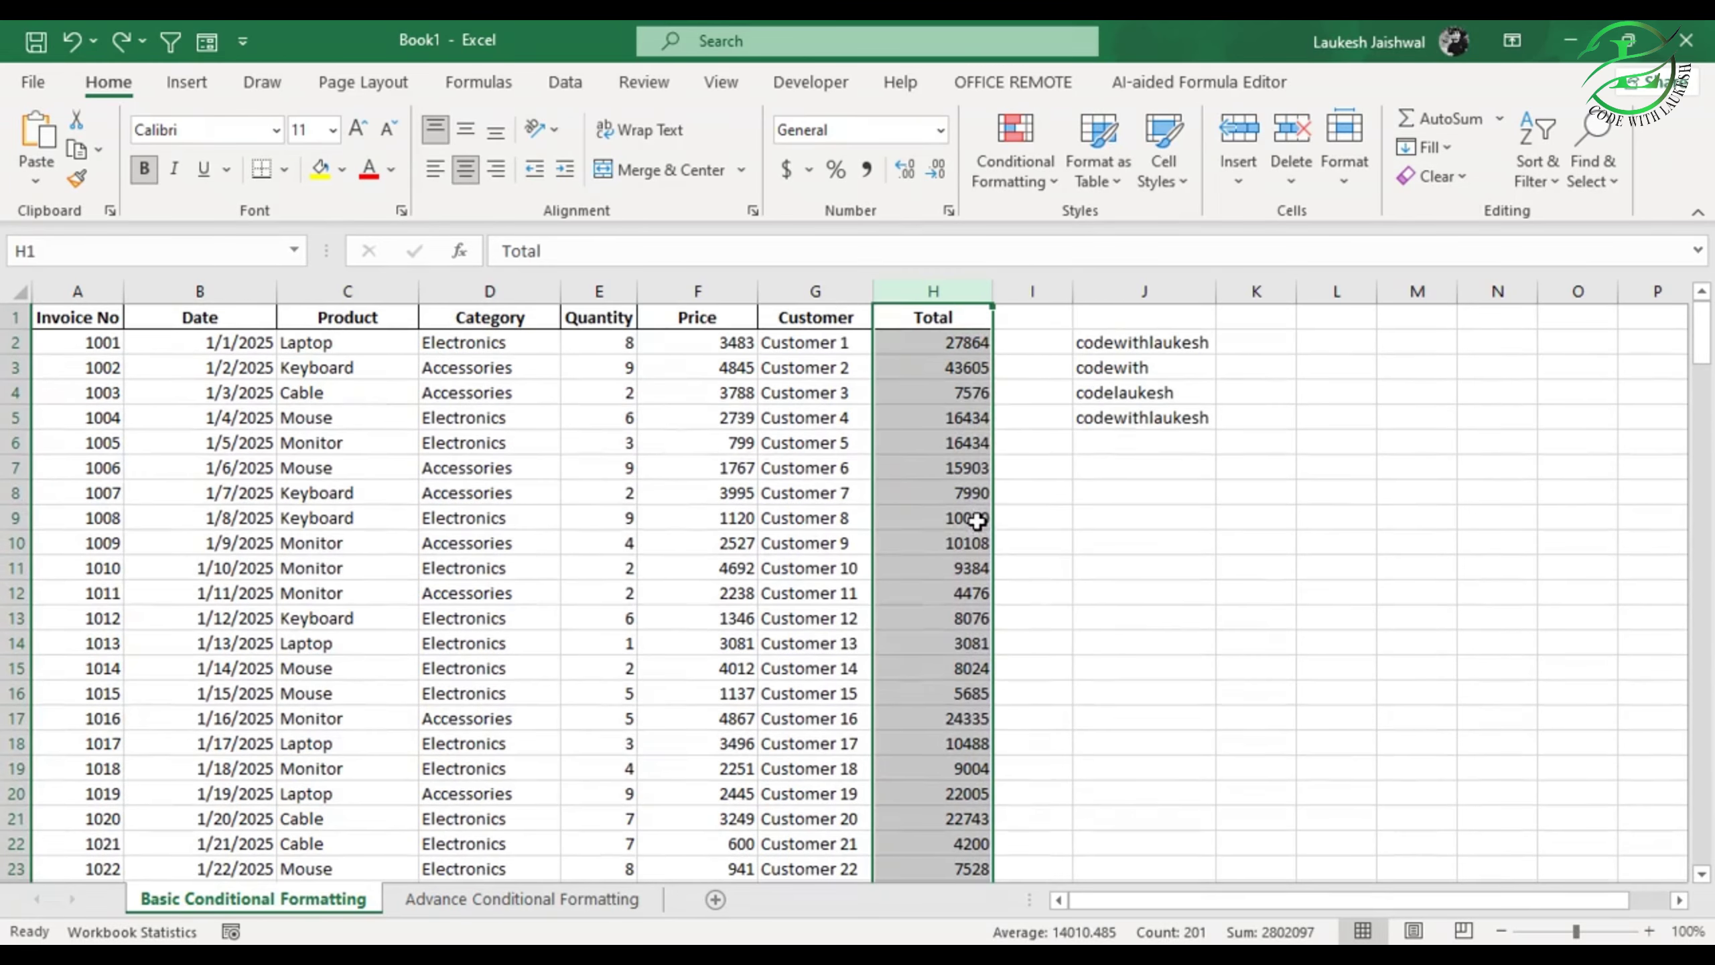
Step: Preview a Bottom 10% rule with Light Red Fill with Dark Red Text on the Total column, and cancel it
click(1053, 177)
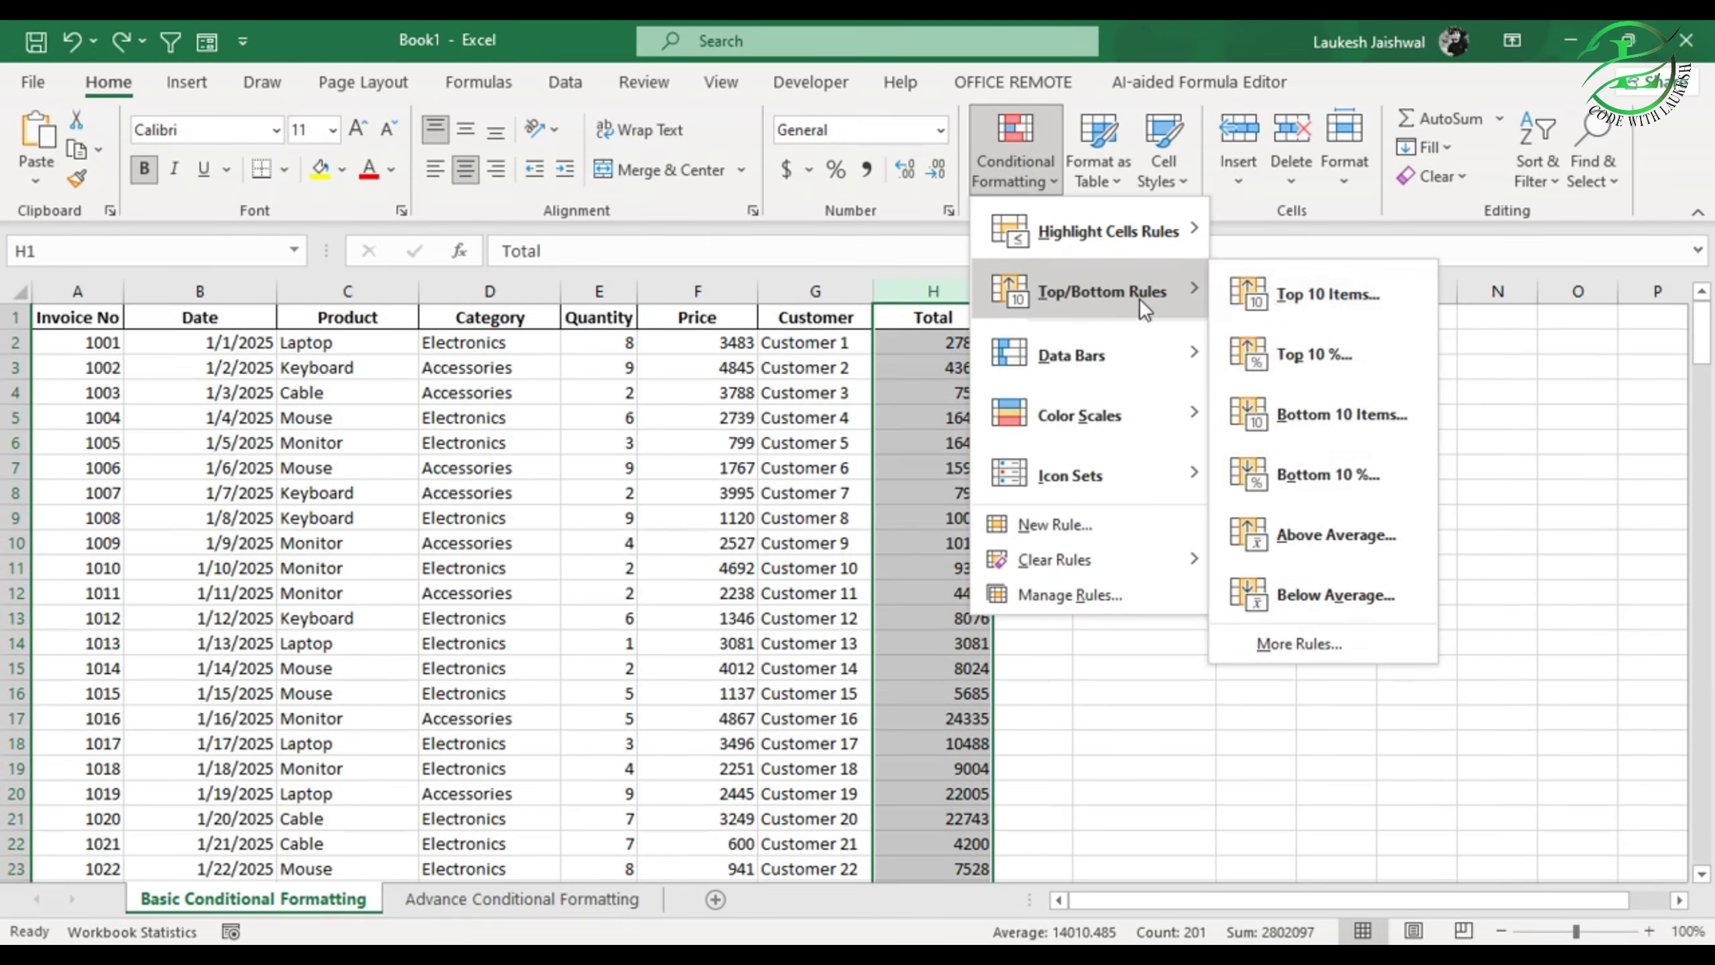
click(1327, 475)
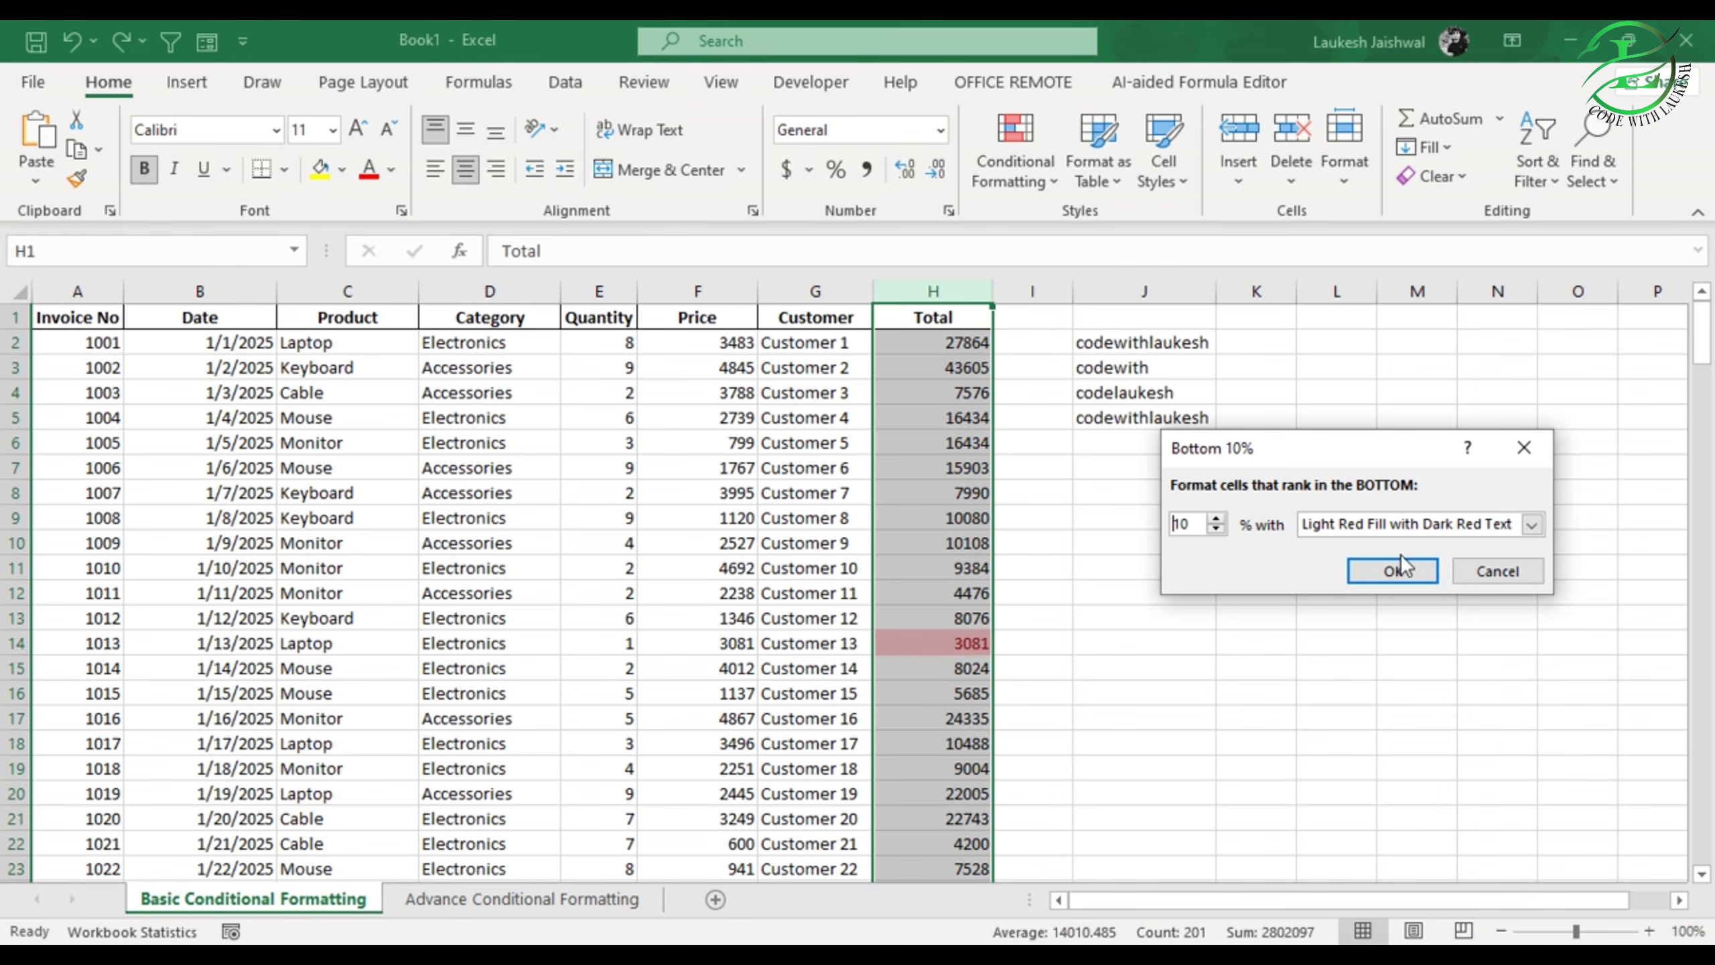
click(1513, 571)
Step: Preview an Above Average rule with Light Red Fill with Dark Red Text on the Total column, and cancel it
click(1045, 175)
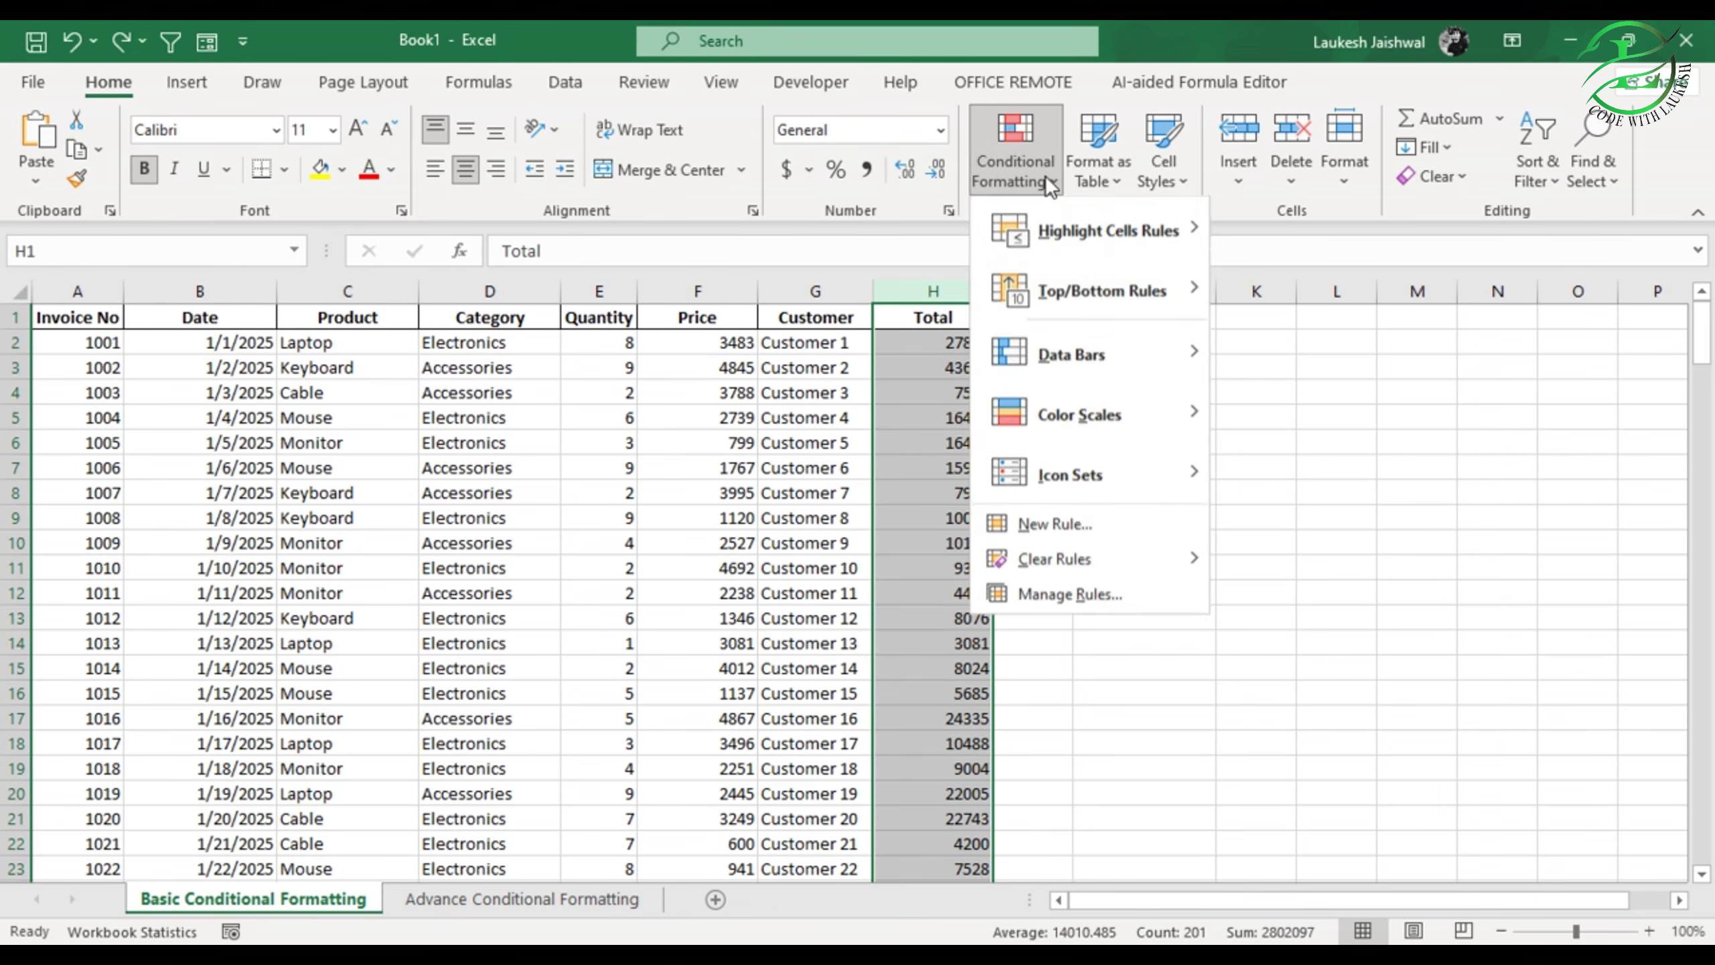
mouse_move(1085, 284)
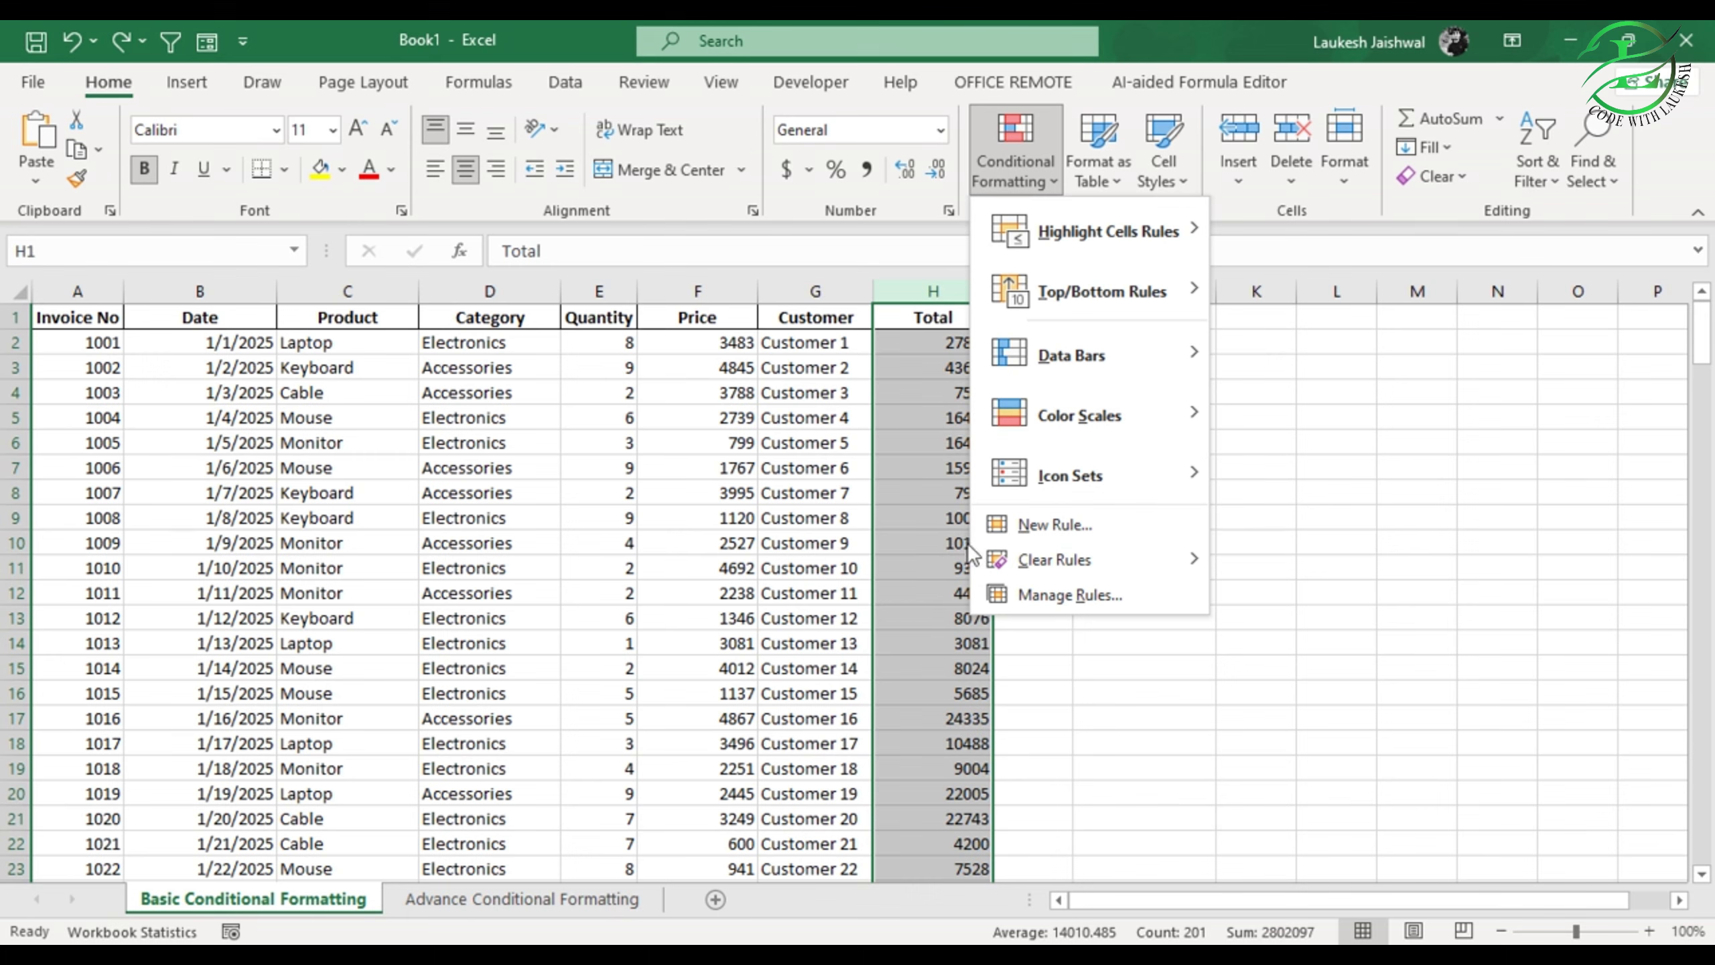
mouse_move(1150, 286)
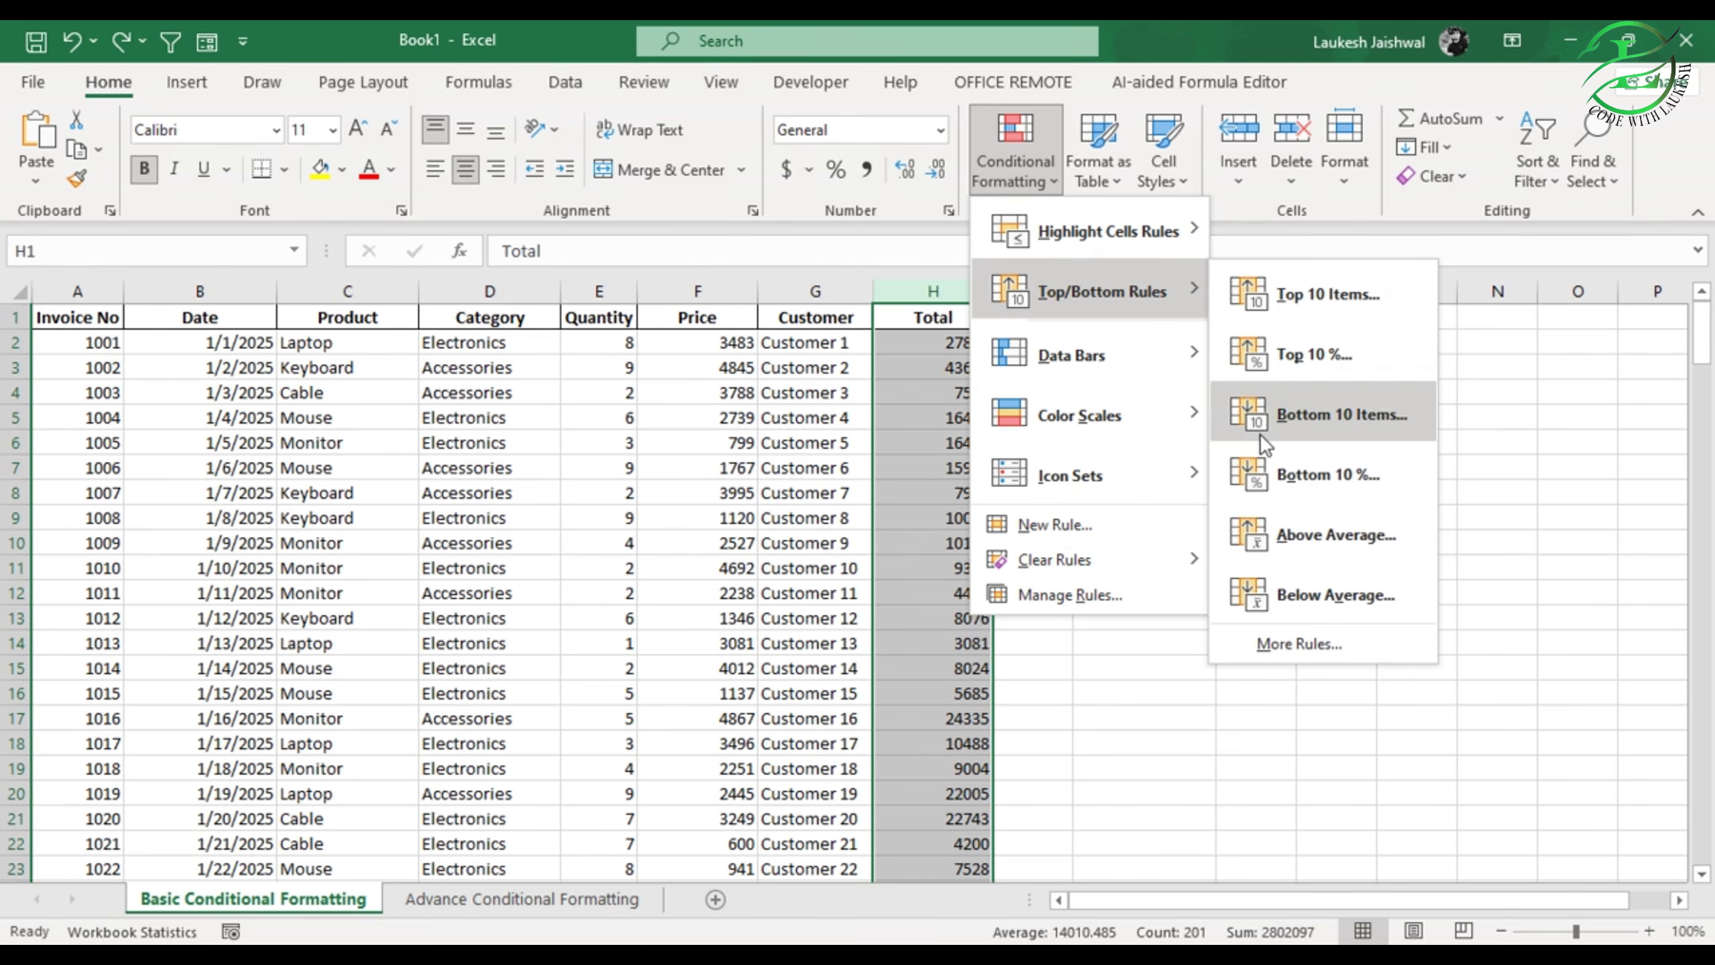
click(1289, 535)
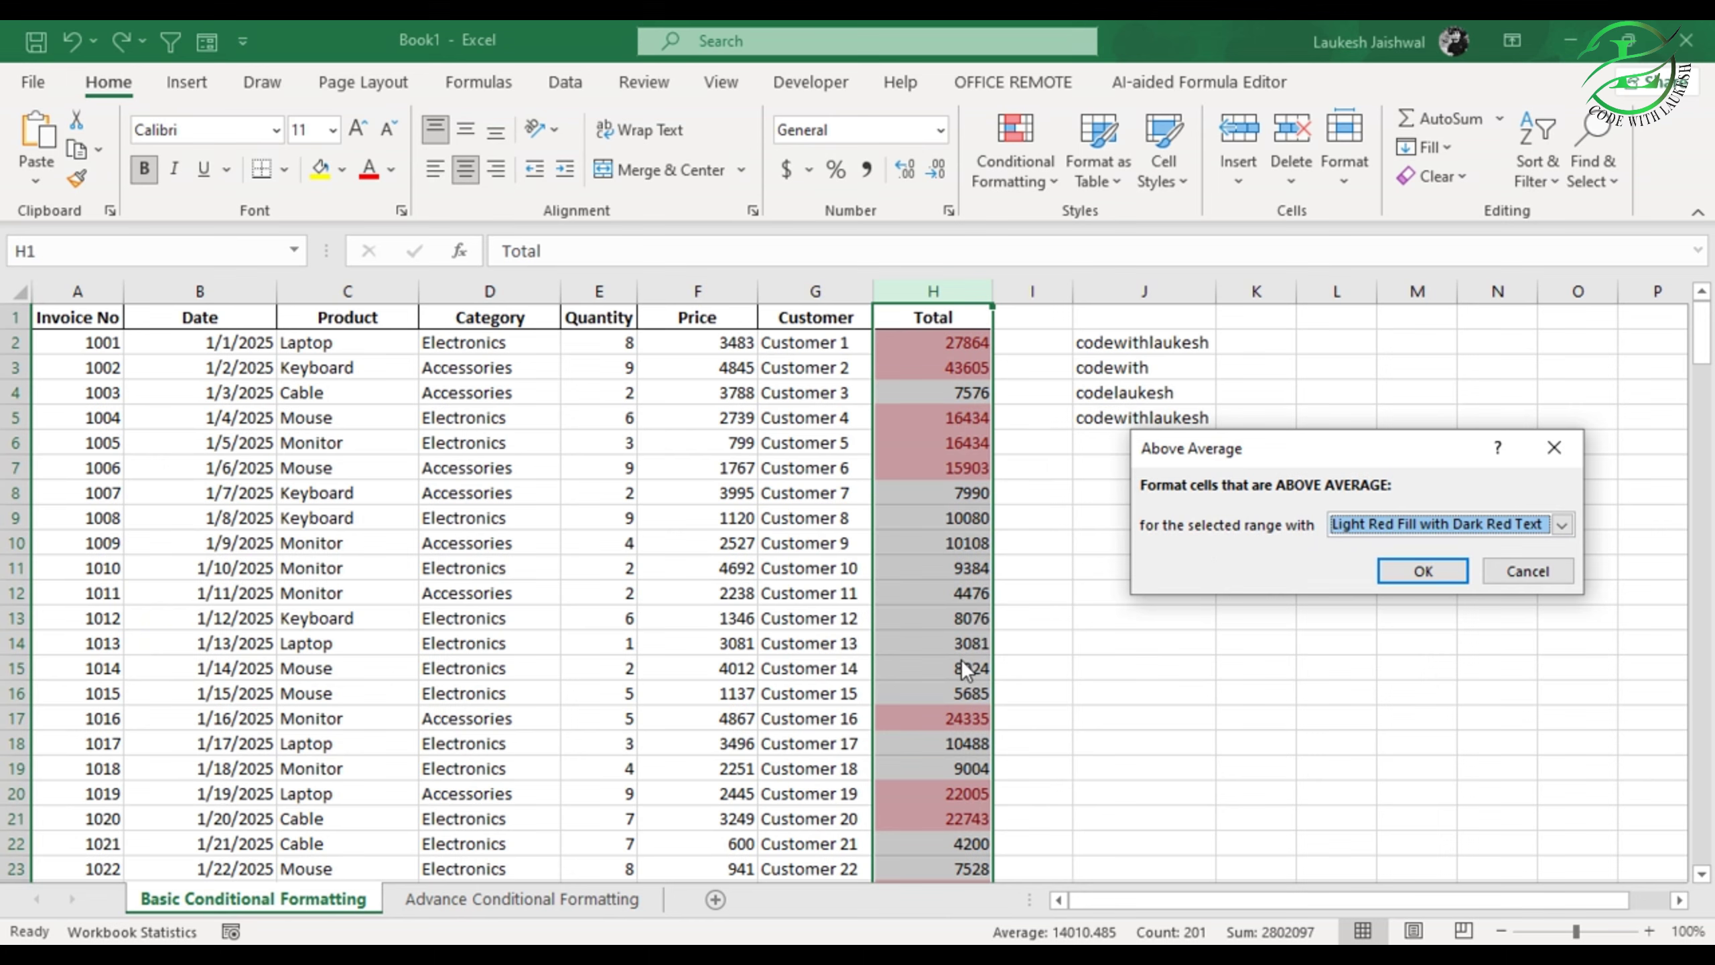
click(1542, 569)
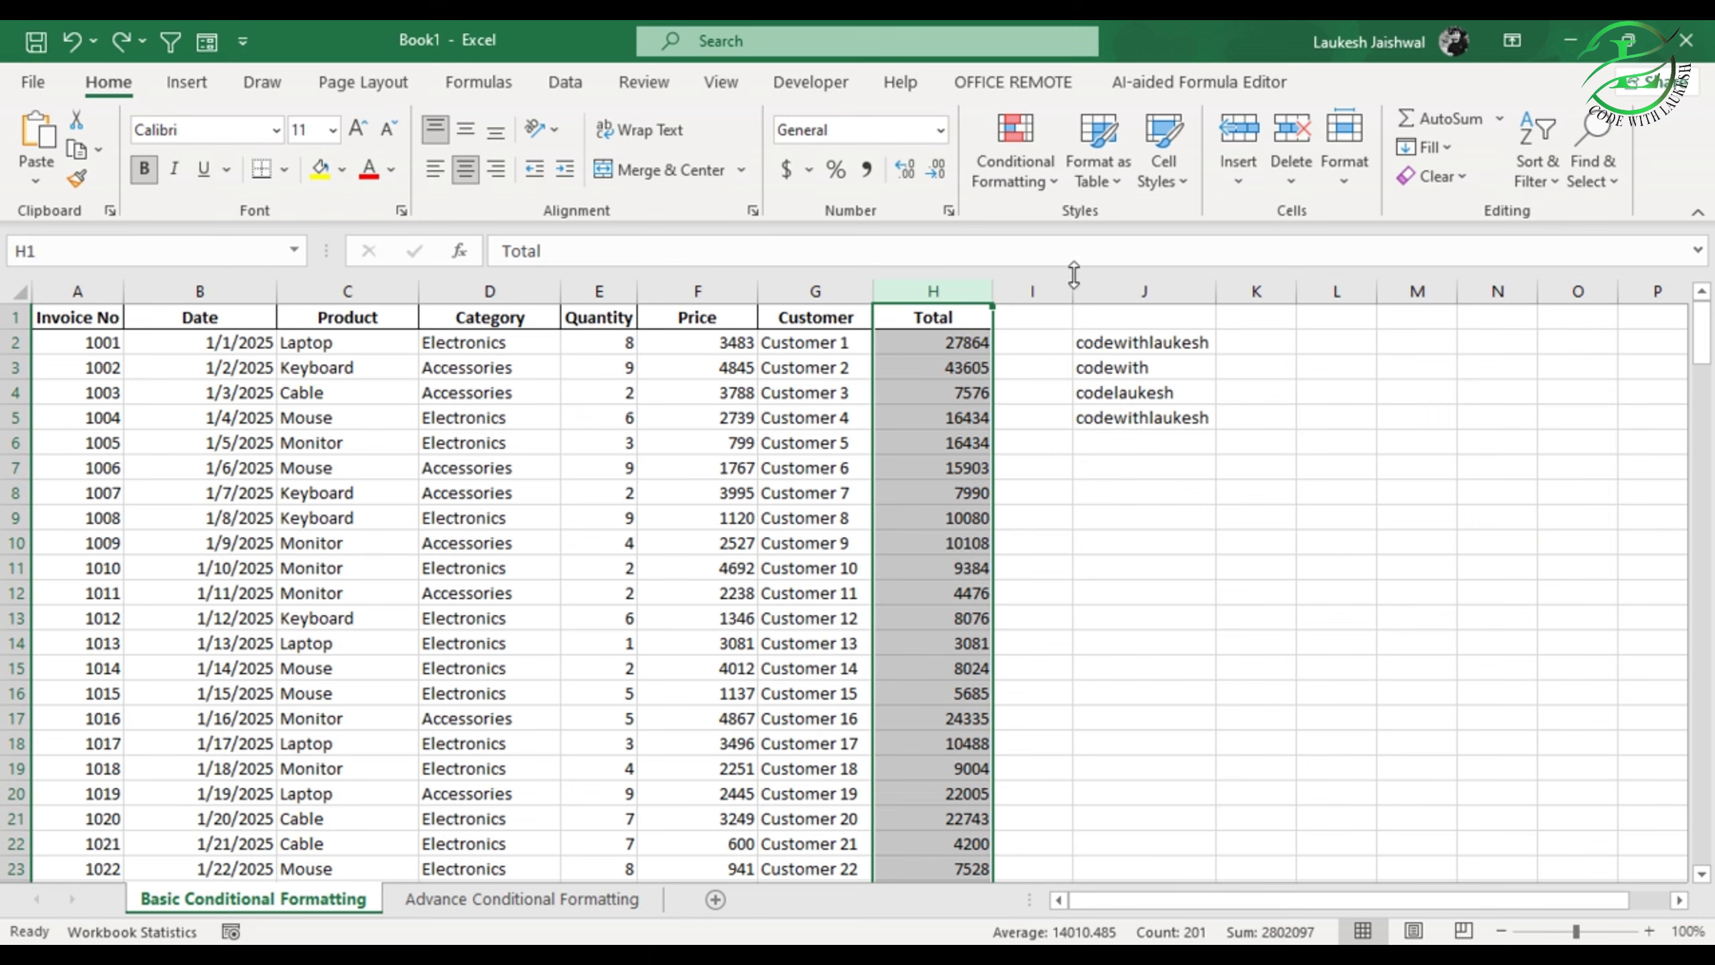
Step: Apply an Above Average rule with Light Red Fill with Dark Red Text to the Total column, and review the highlights
click(1048, 163)
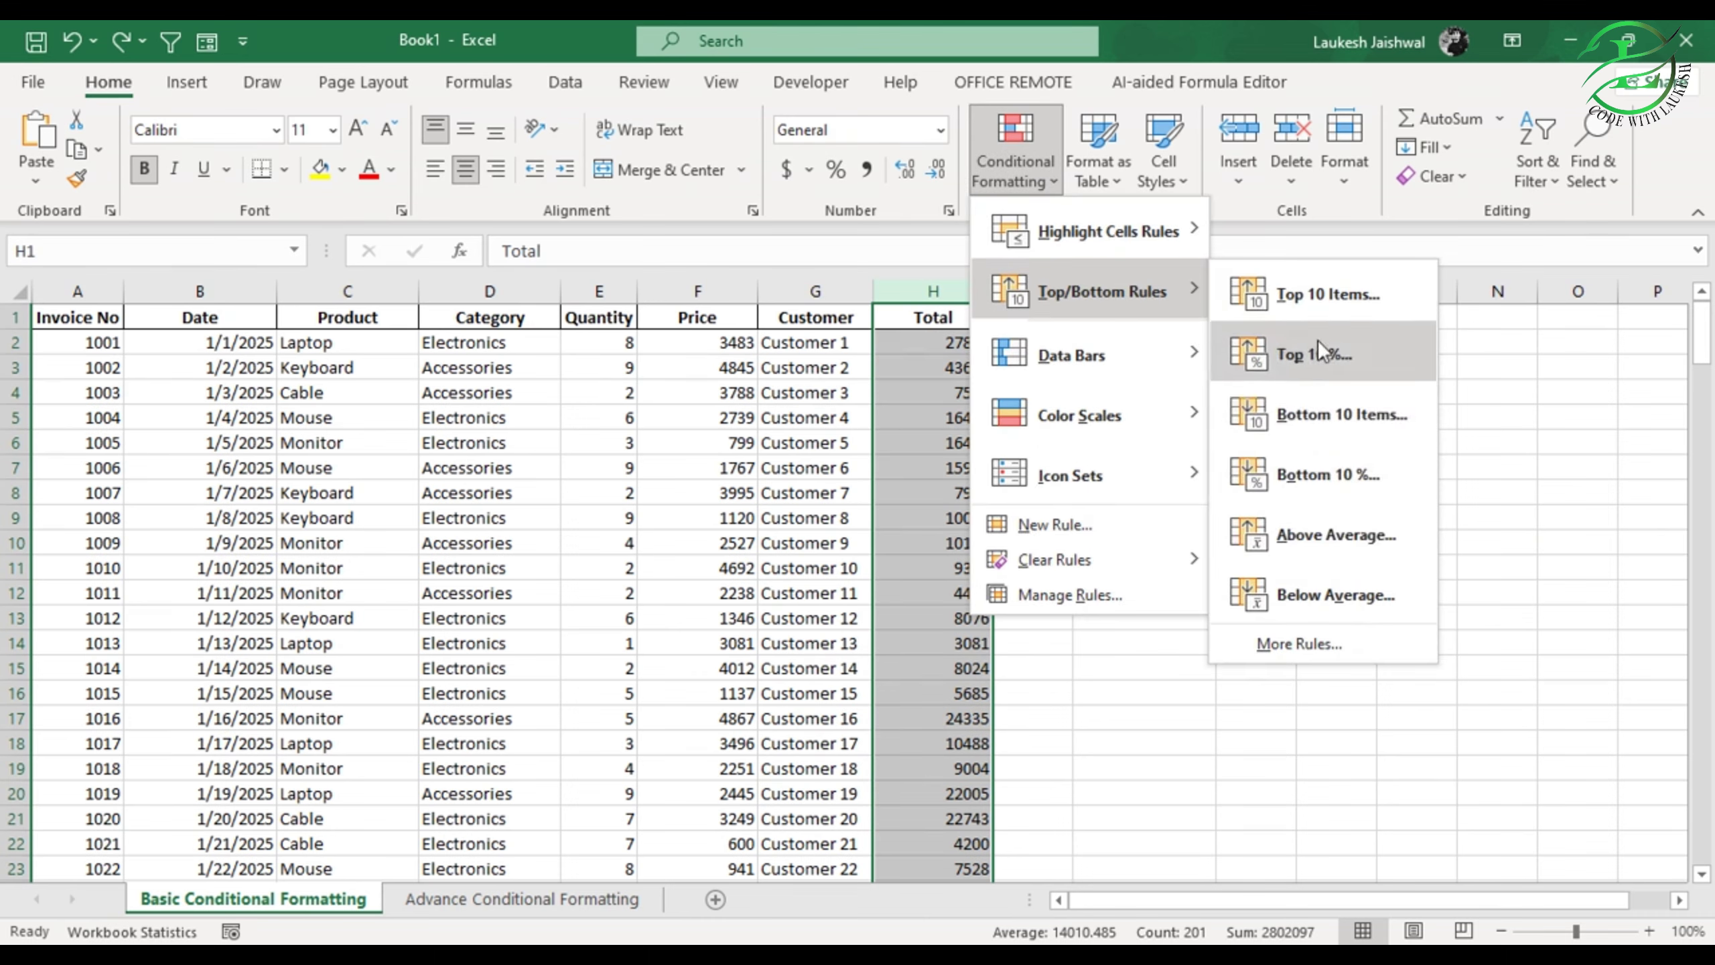
click(1312, 528)
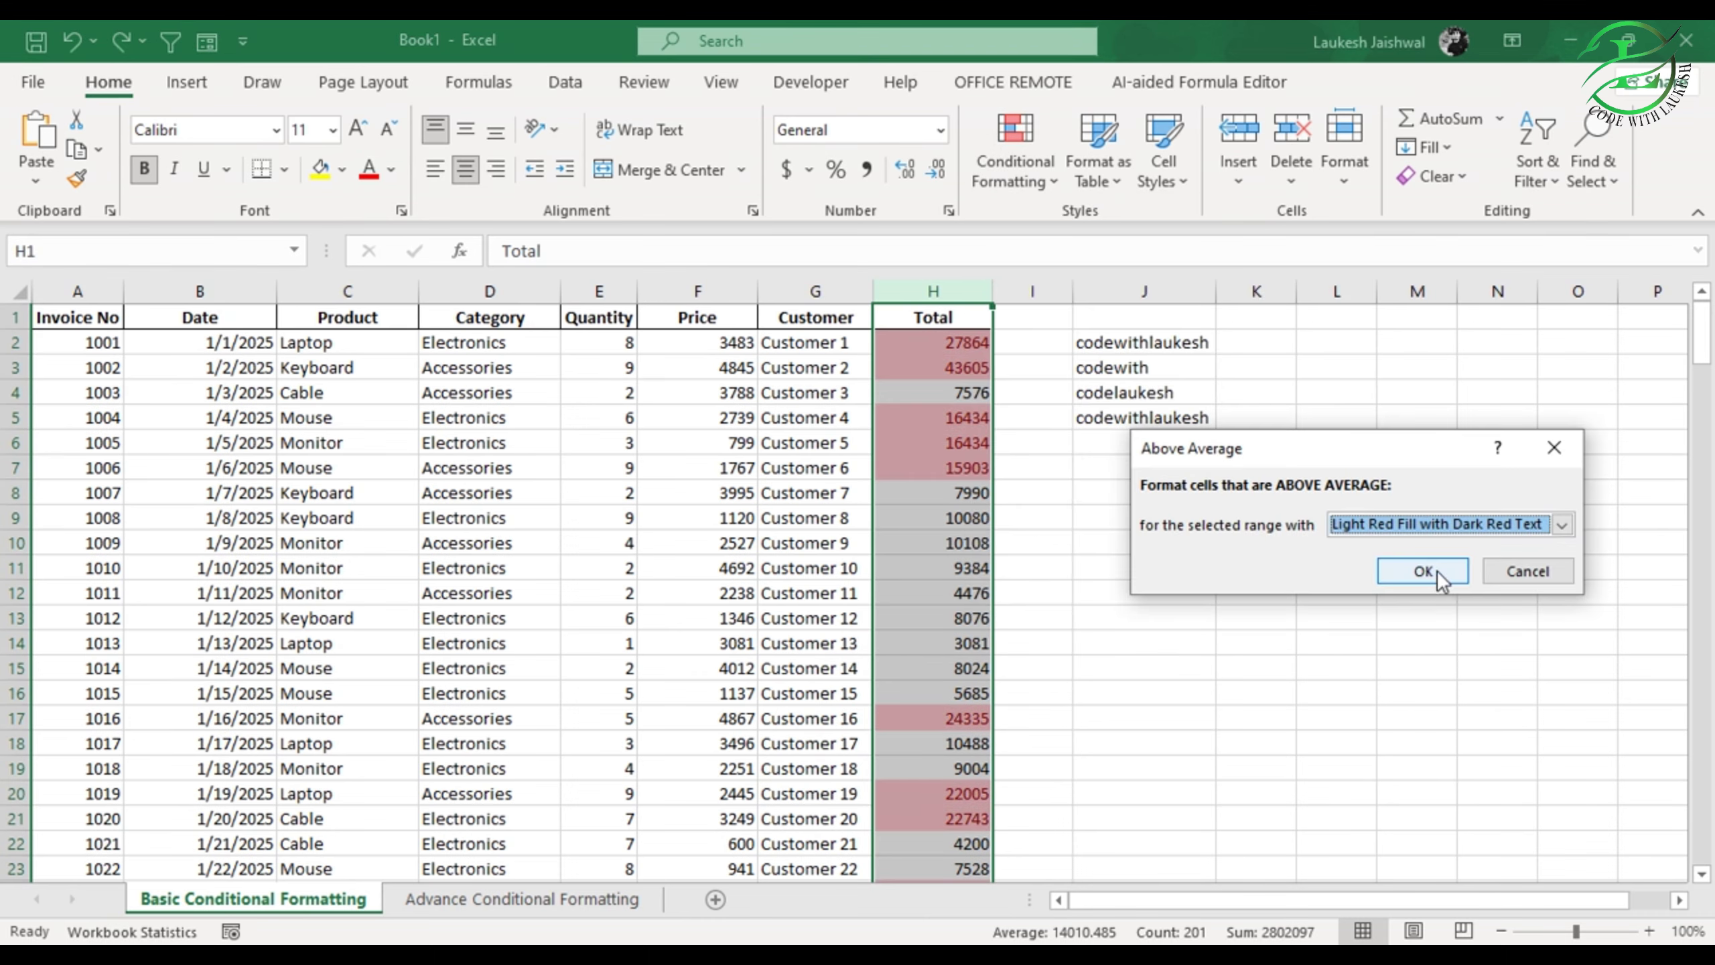
click(1433, 571)
scroll(943, 443, down, 20)
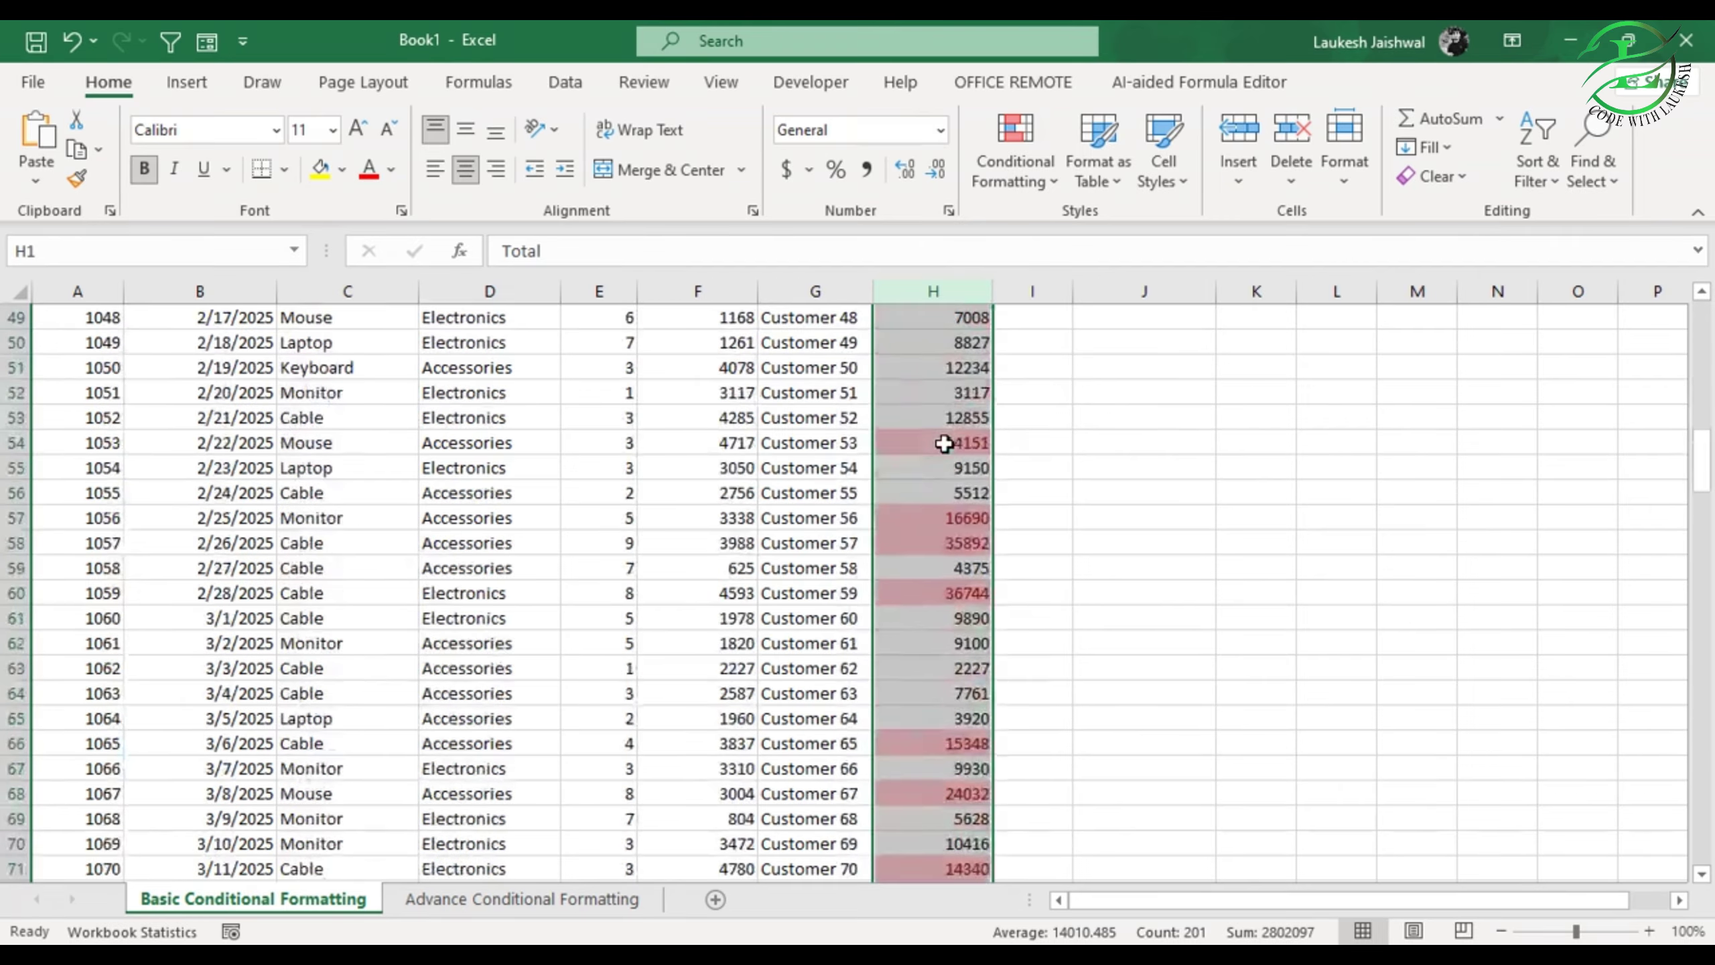
scroll(946, 444, down, 20)
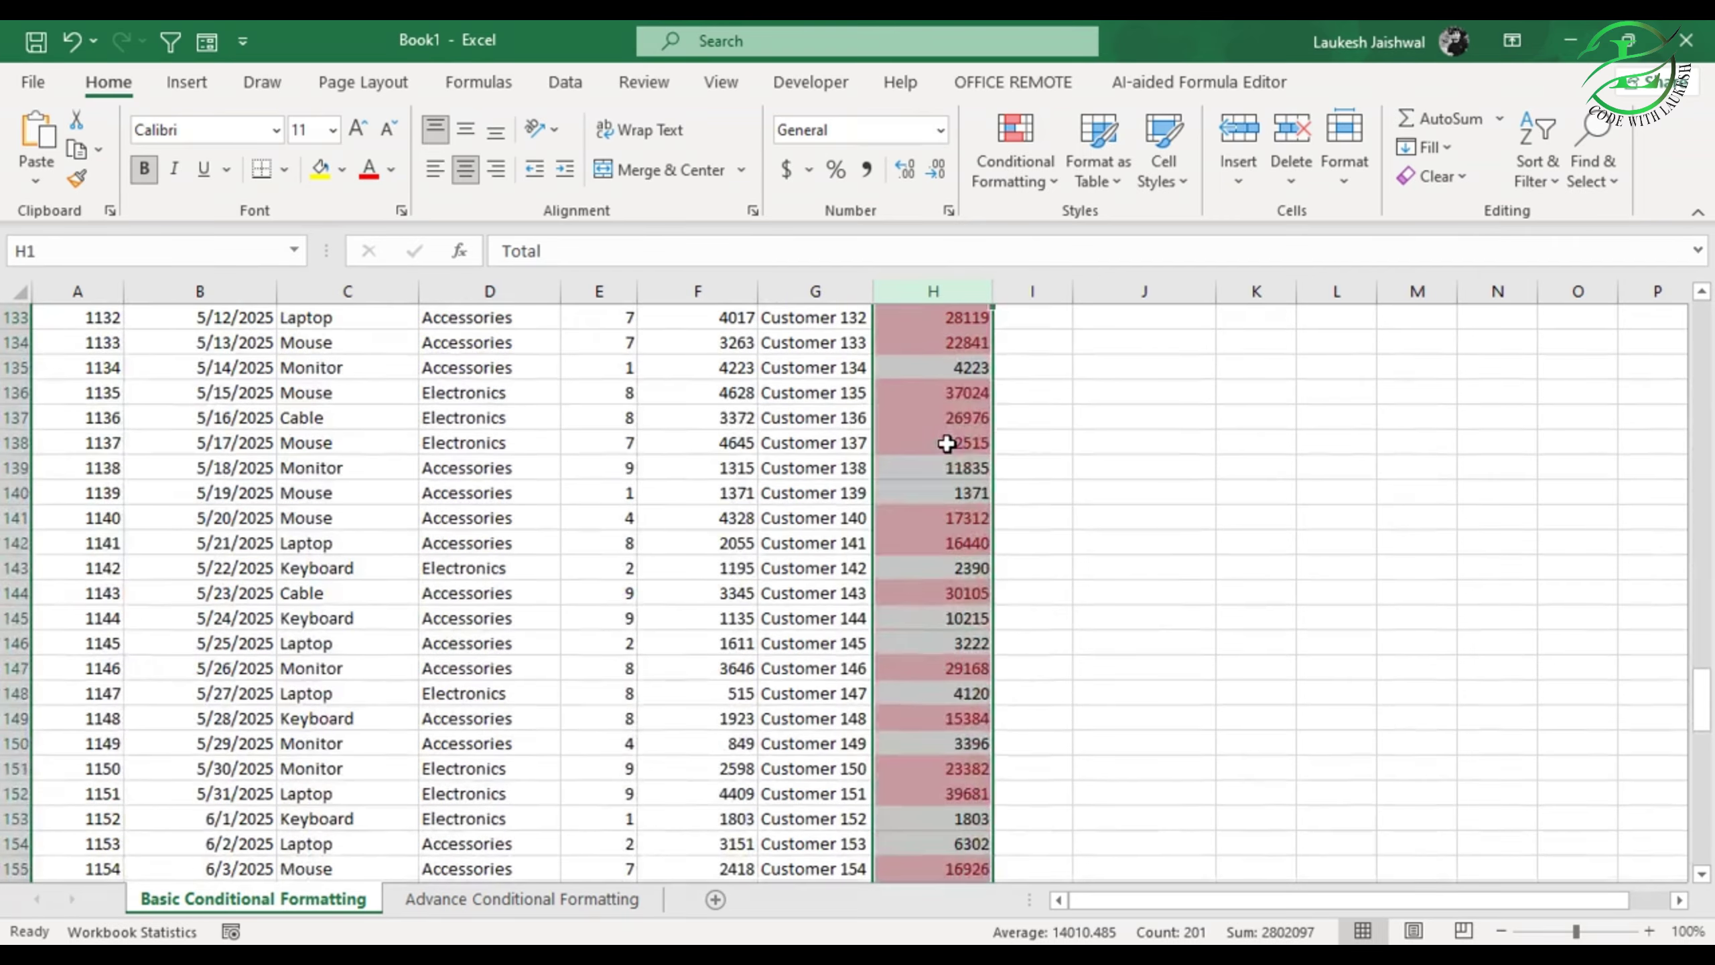
scroll(946, 444, down, 10)
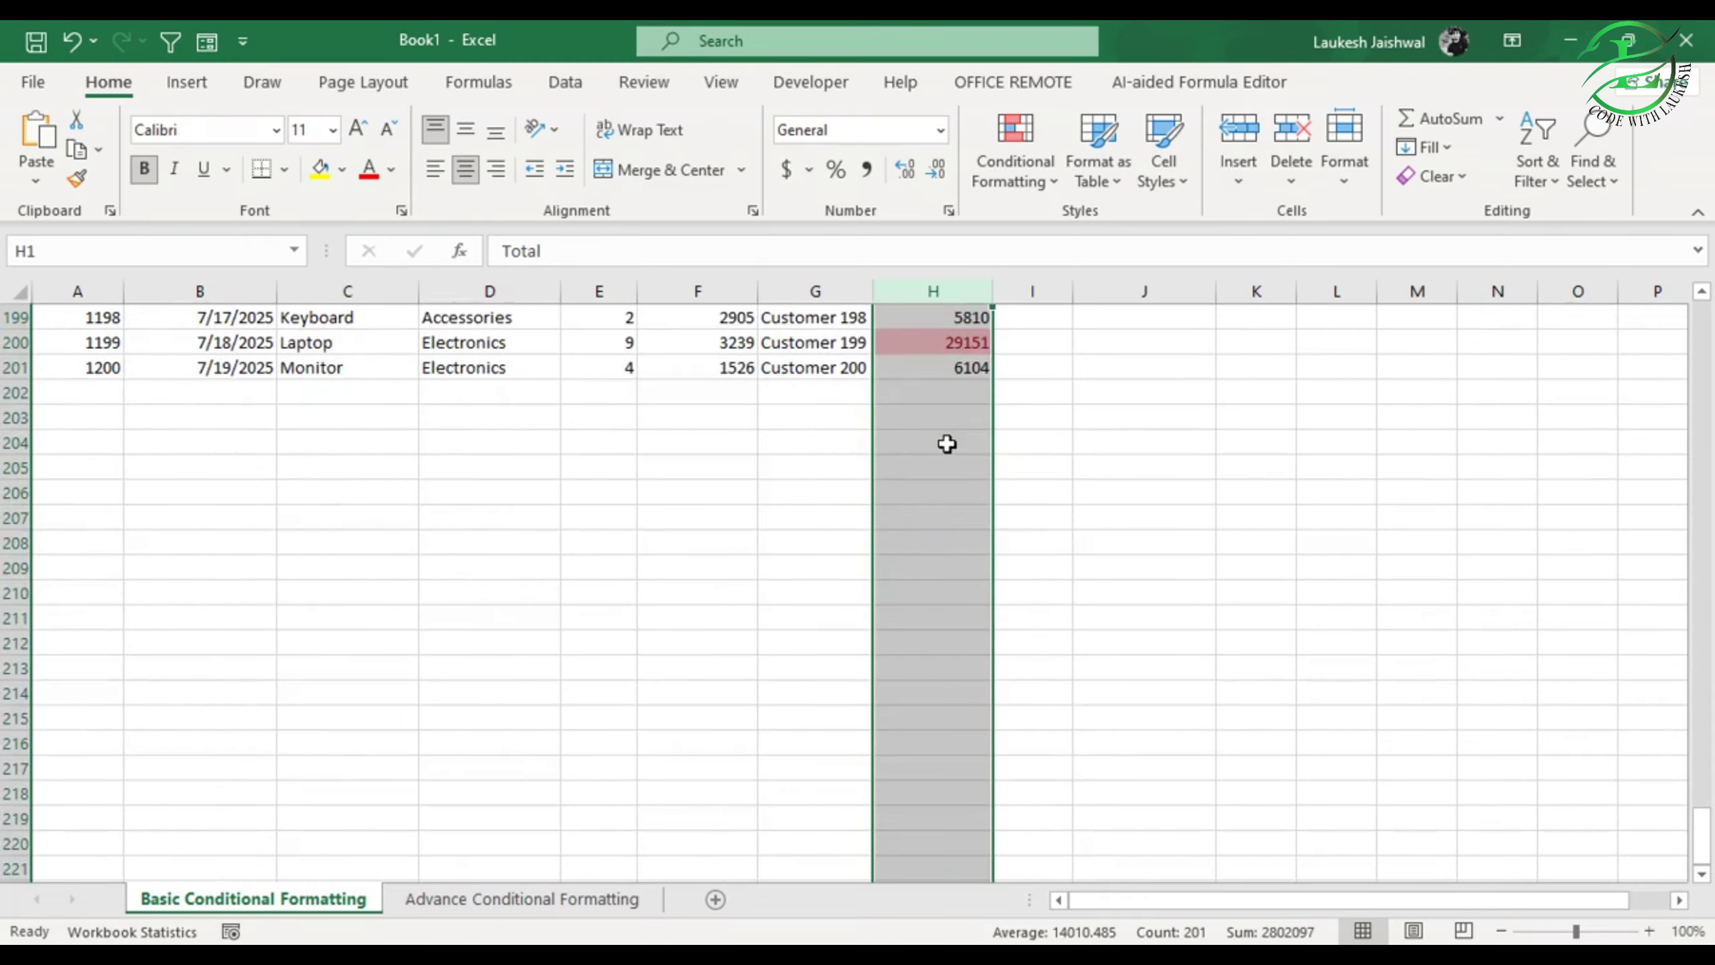
scroll(946, 444, up, 13)
scroll(946, 444, up, 20)
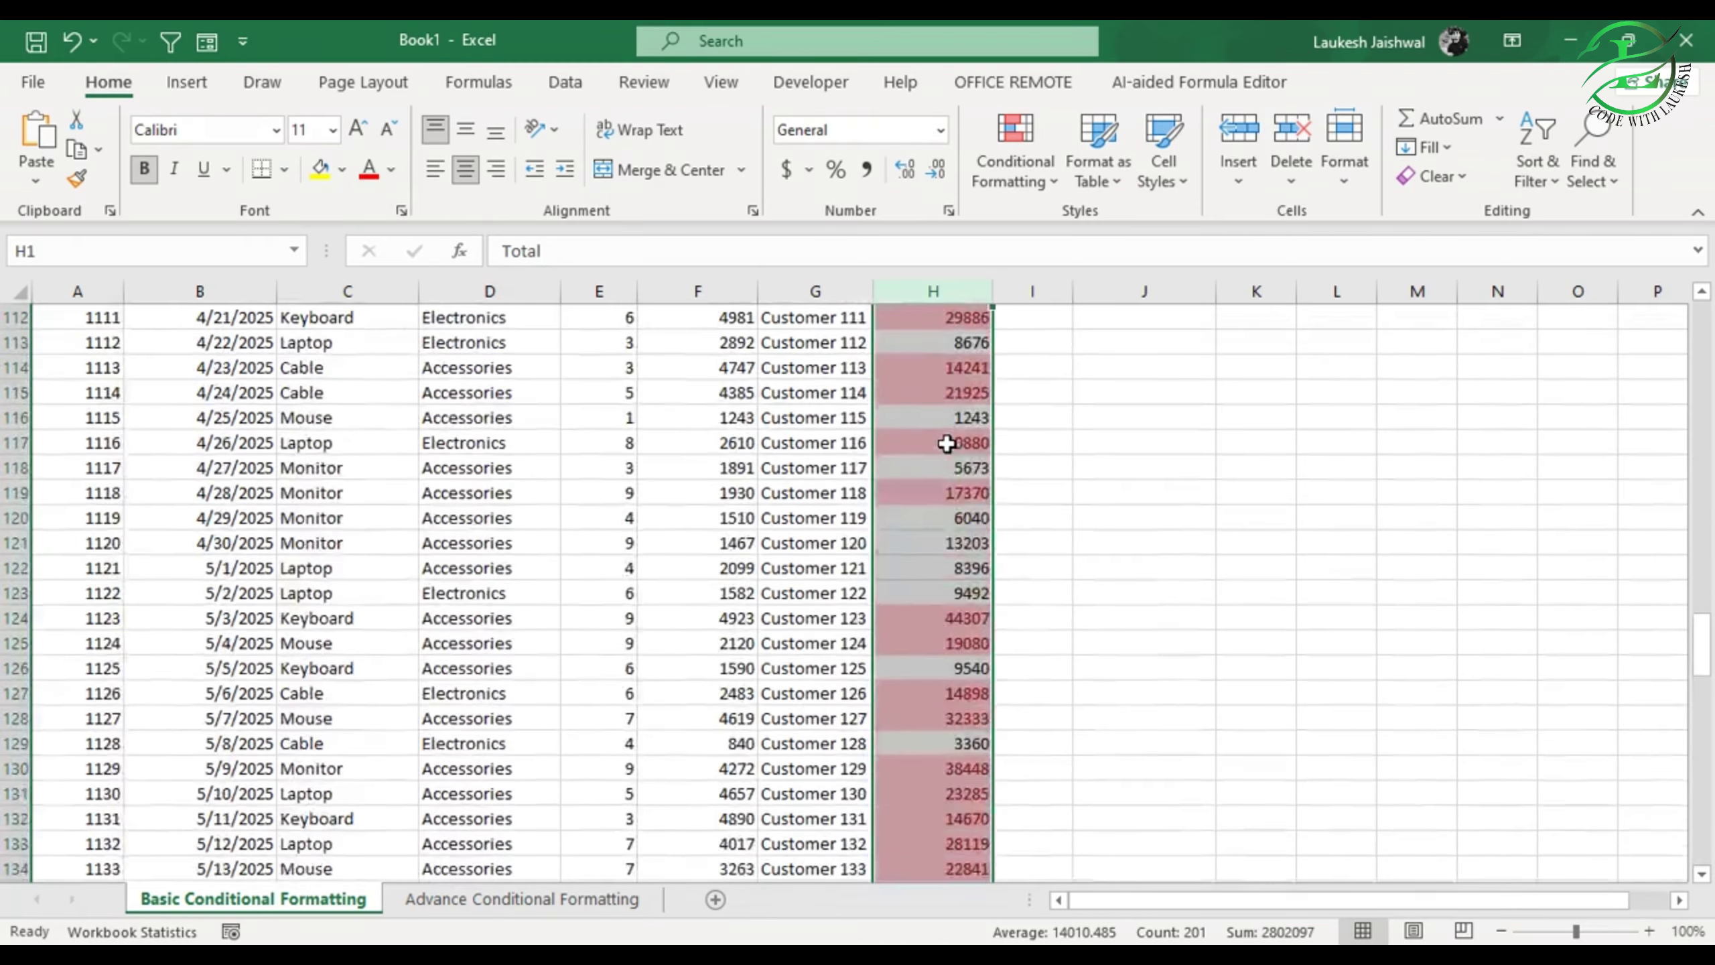
scroll(946, 443, up, 20)
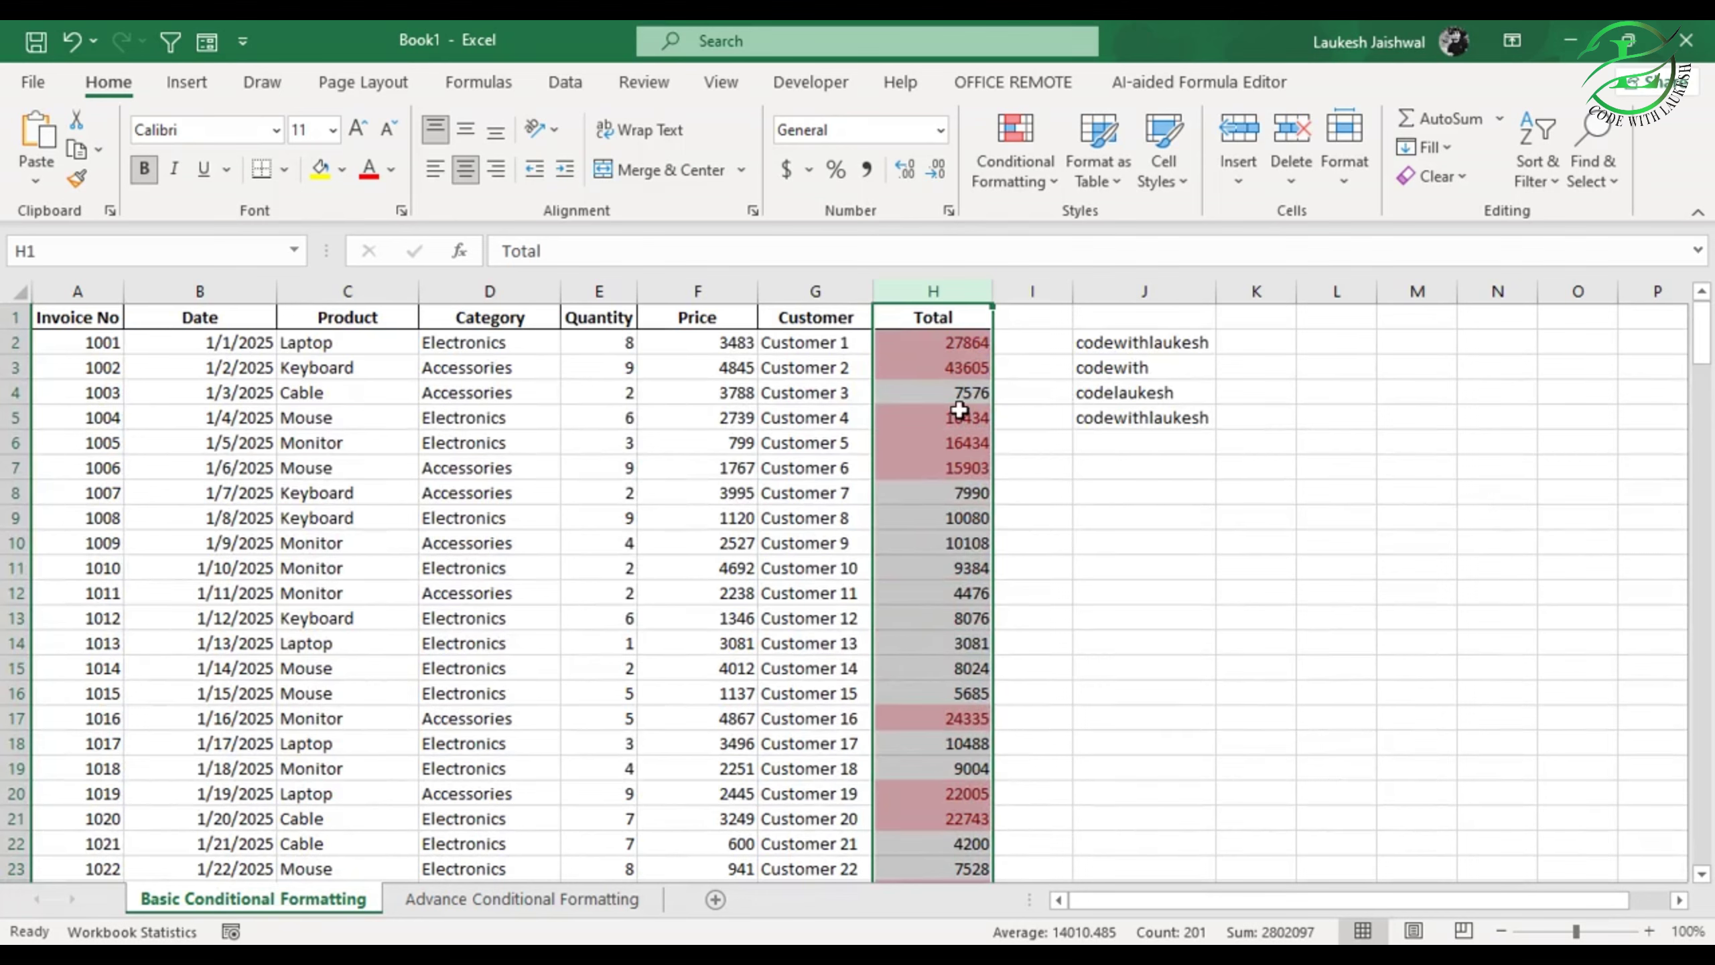
Step: Clear the conditional formatting rules from the entire sheet
click(1058, 172)
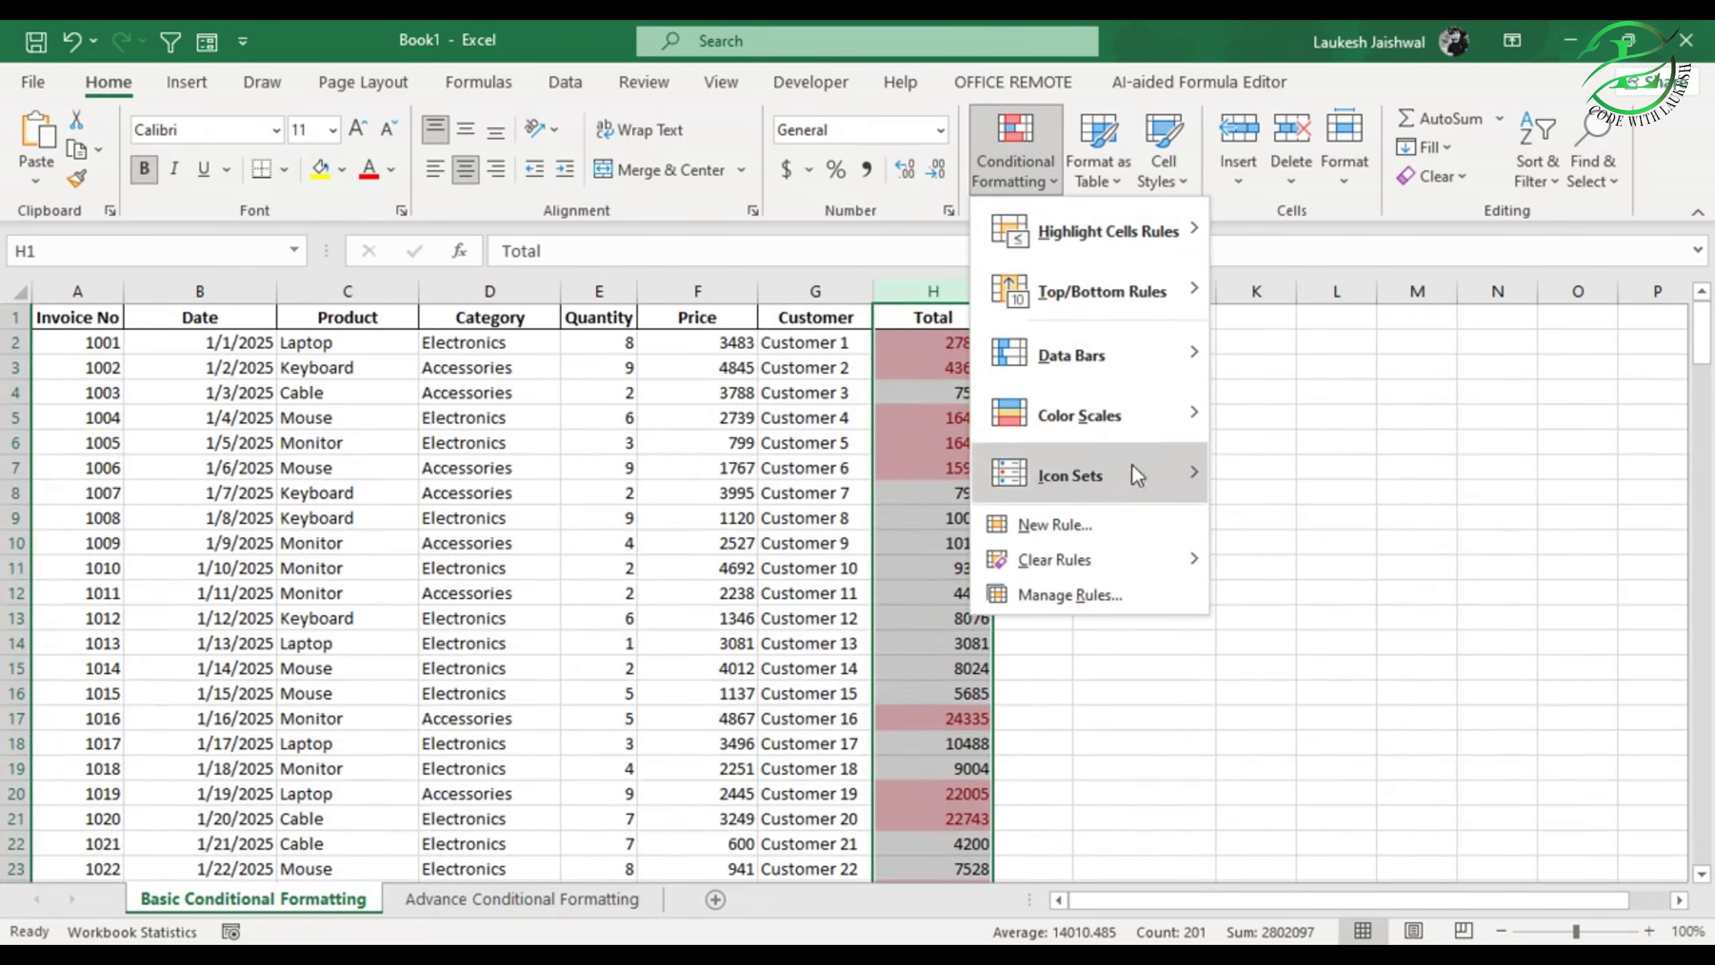
mouse_move(1075, 566)
click(1327, 604)
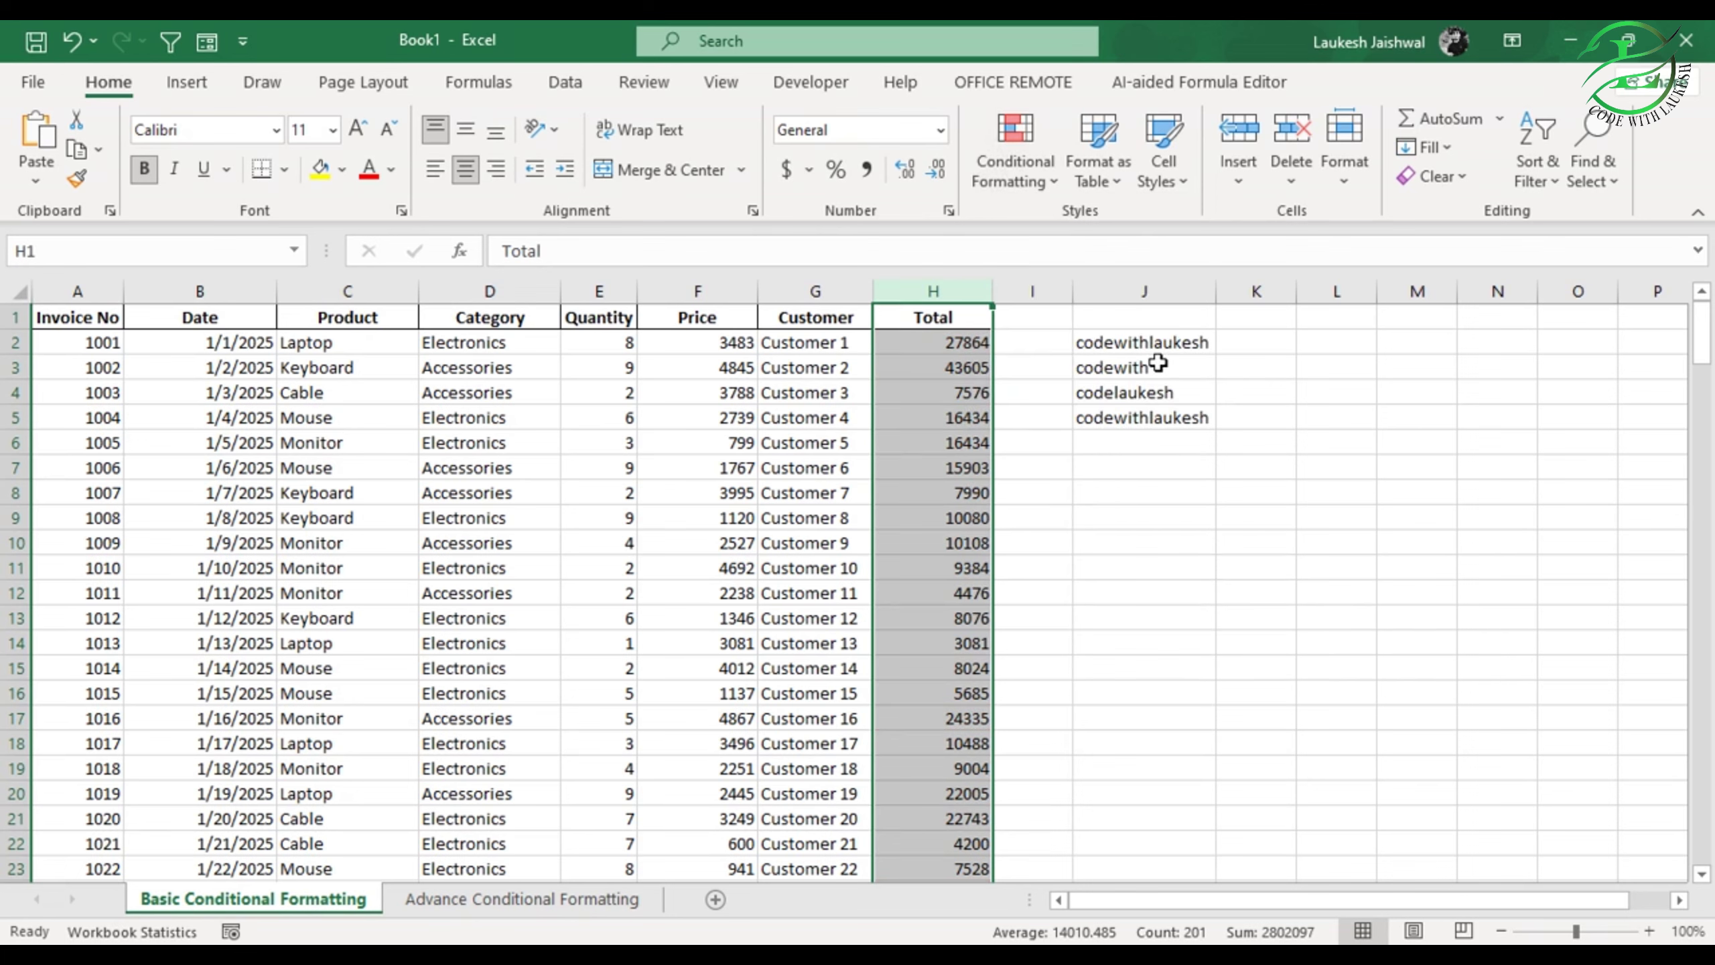
Step: Preview a Below Average rule with Light Red Fill with Dark Red Text on the Total column, and cancel it
click(1043, 161)
mouse_move(1108, 292)
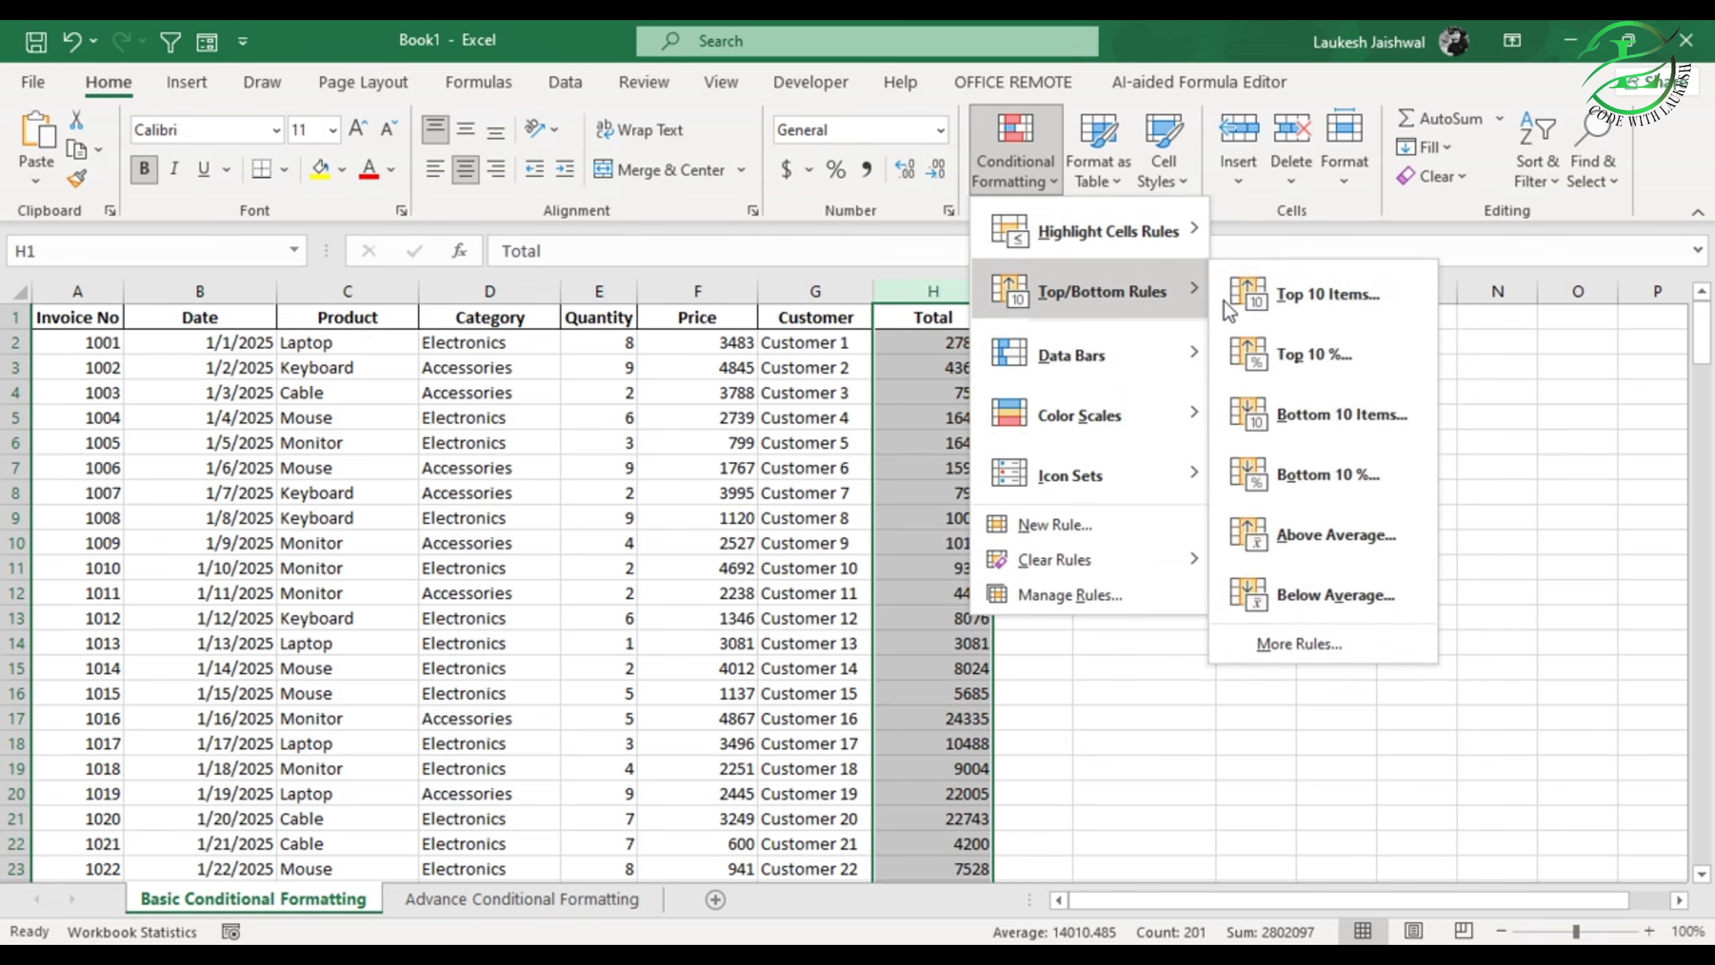
click(1327, 600)
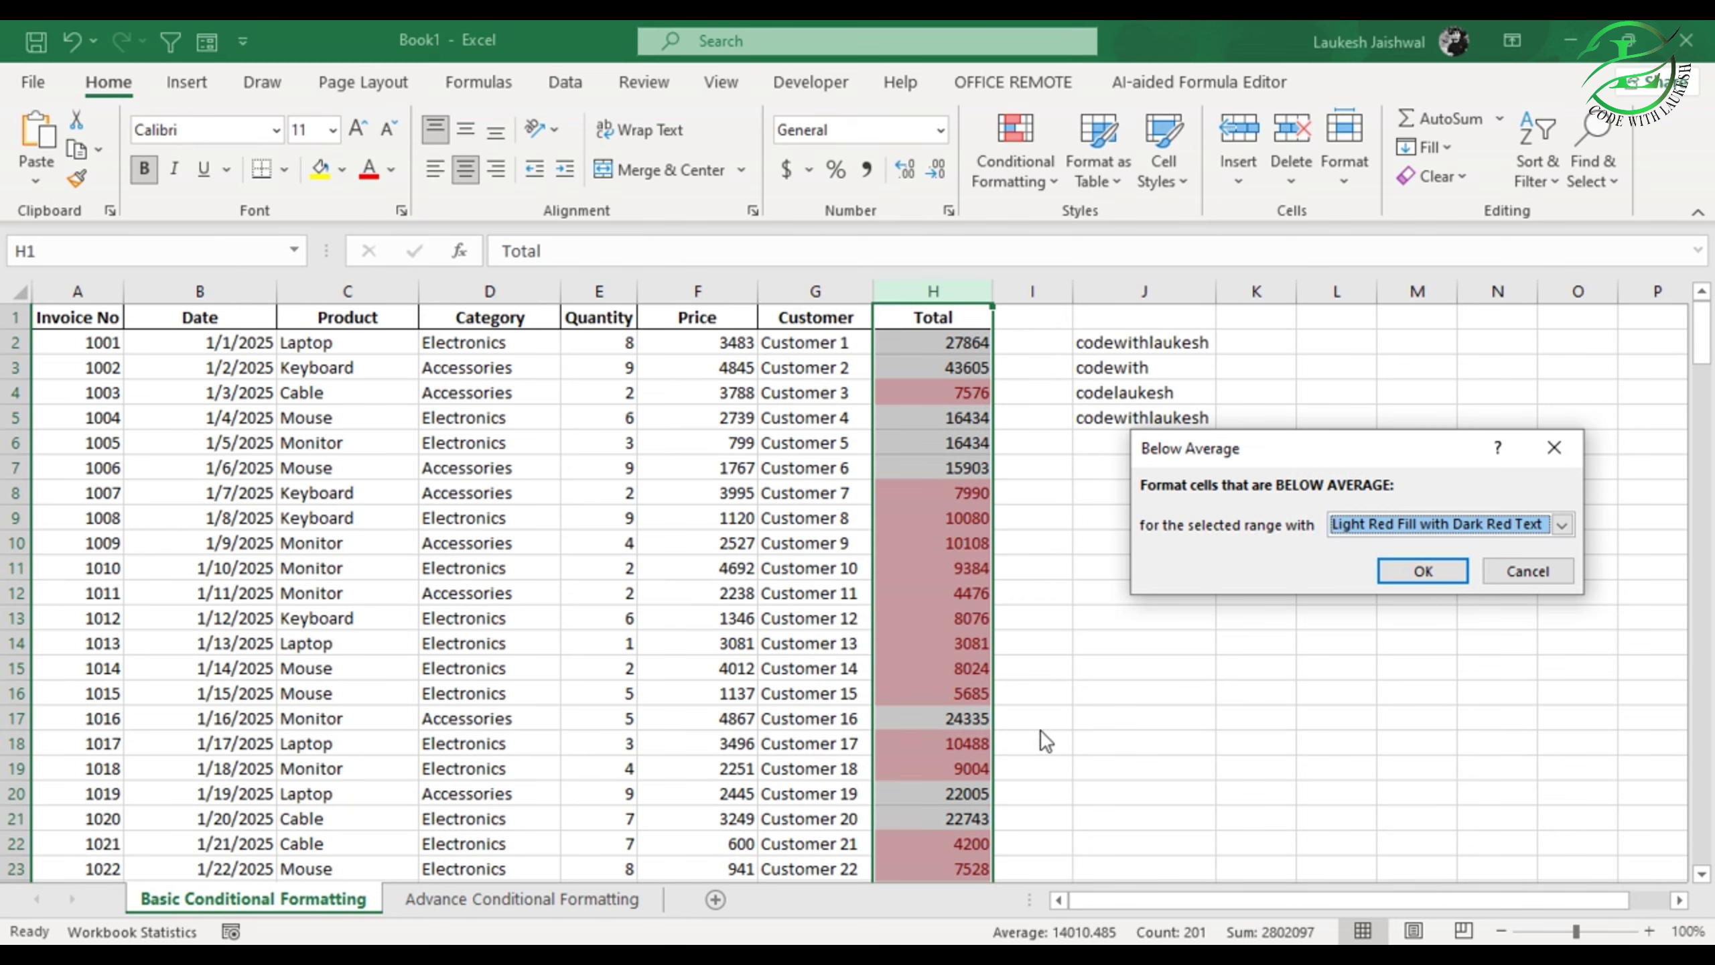
click(1524, 570)
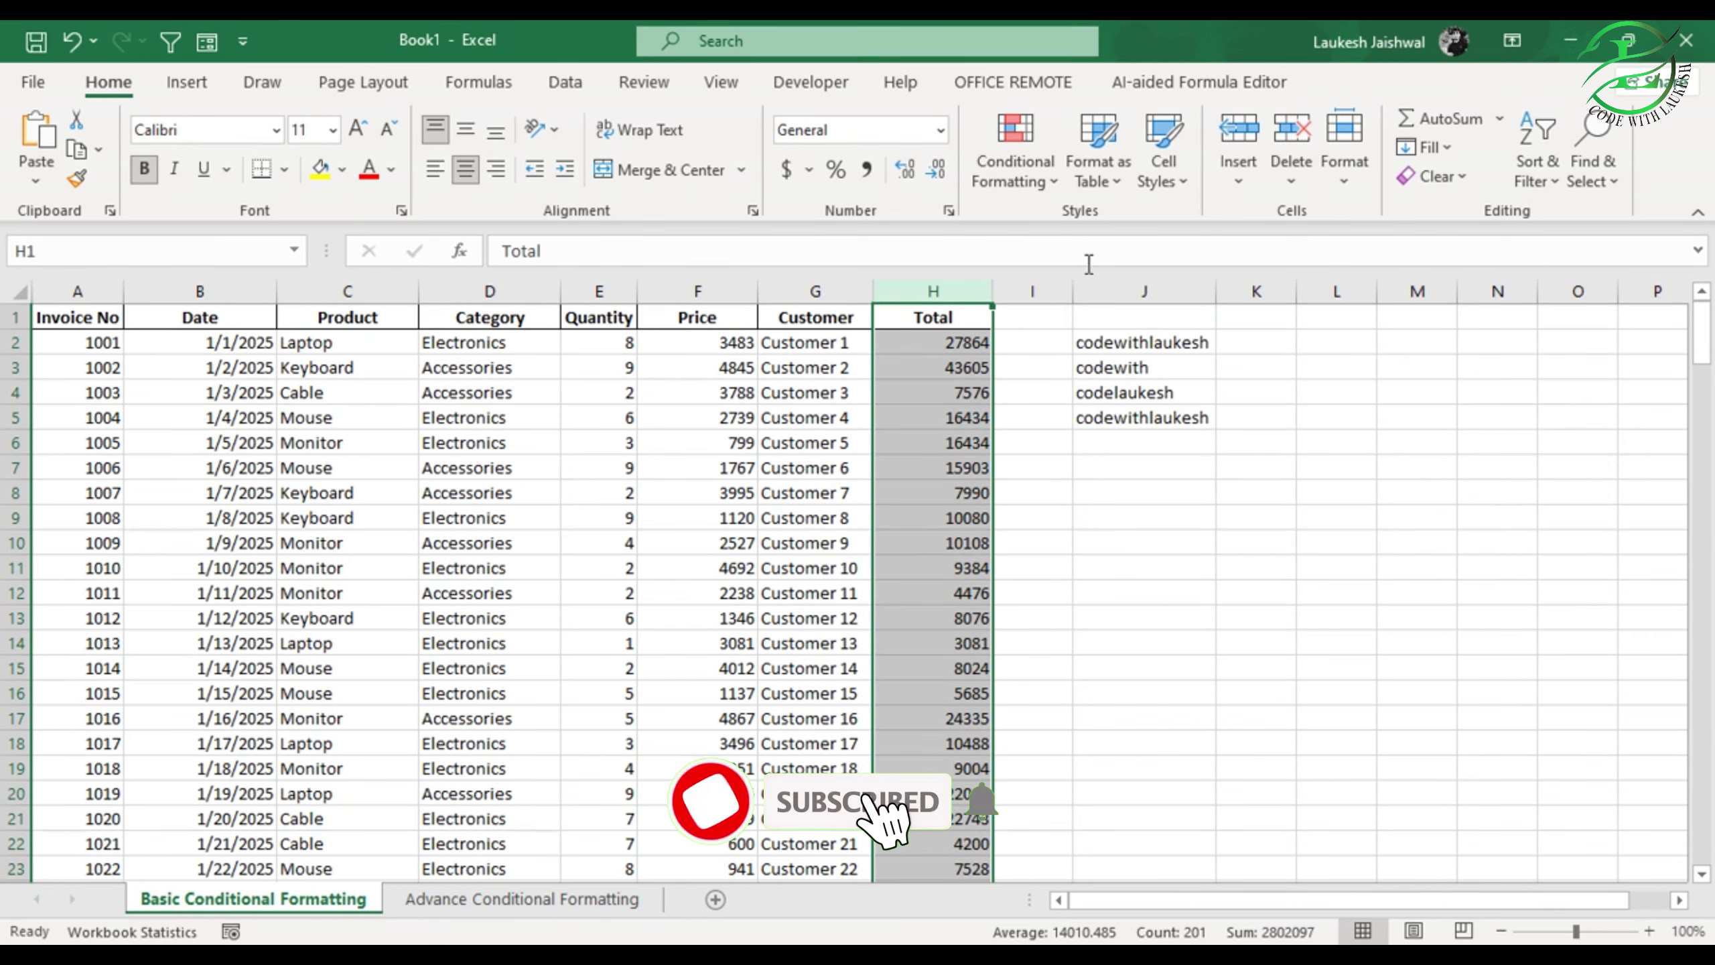
click(1031, 194)
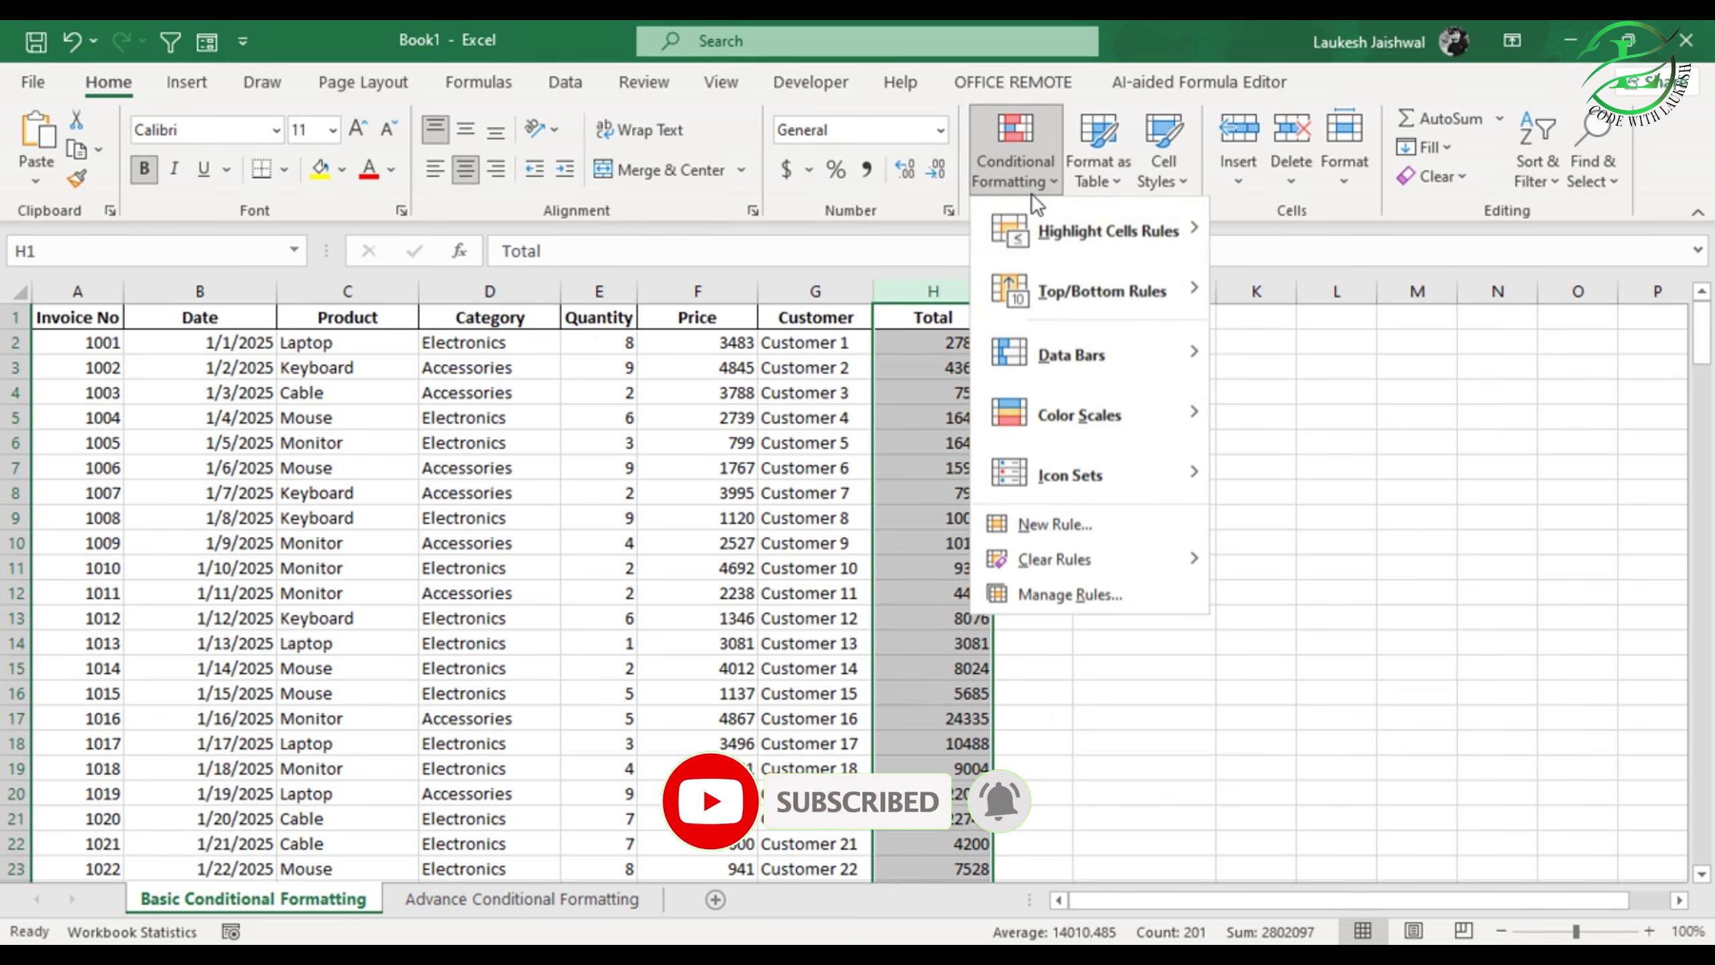
mouse_move(1119, 224)
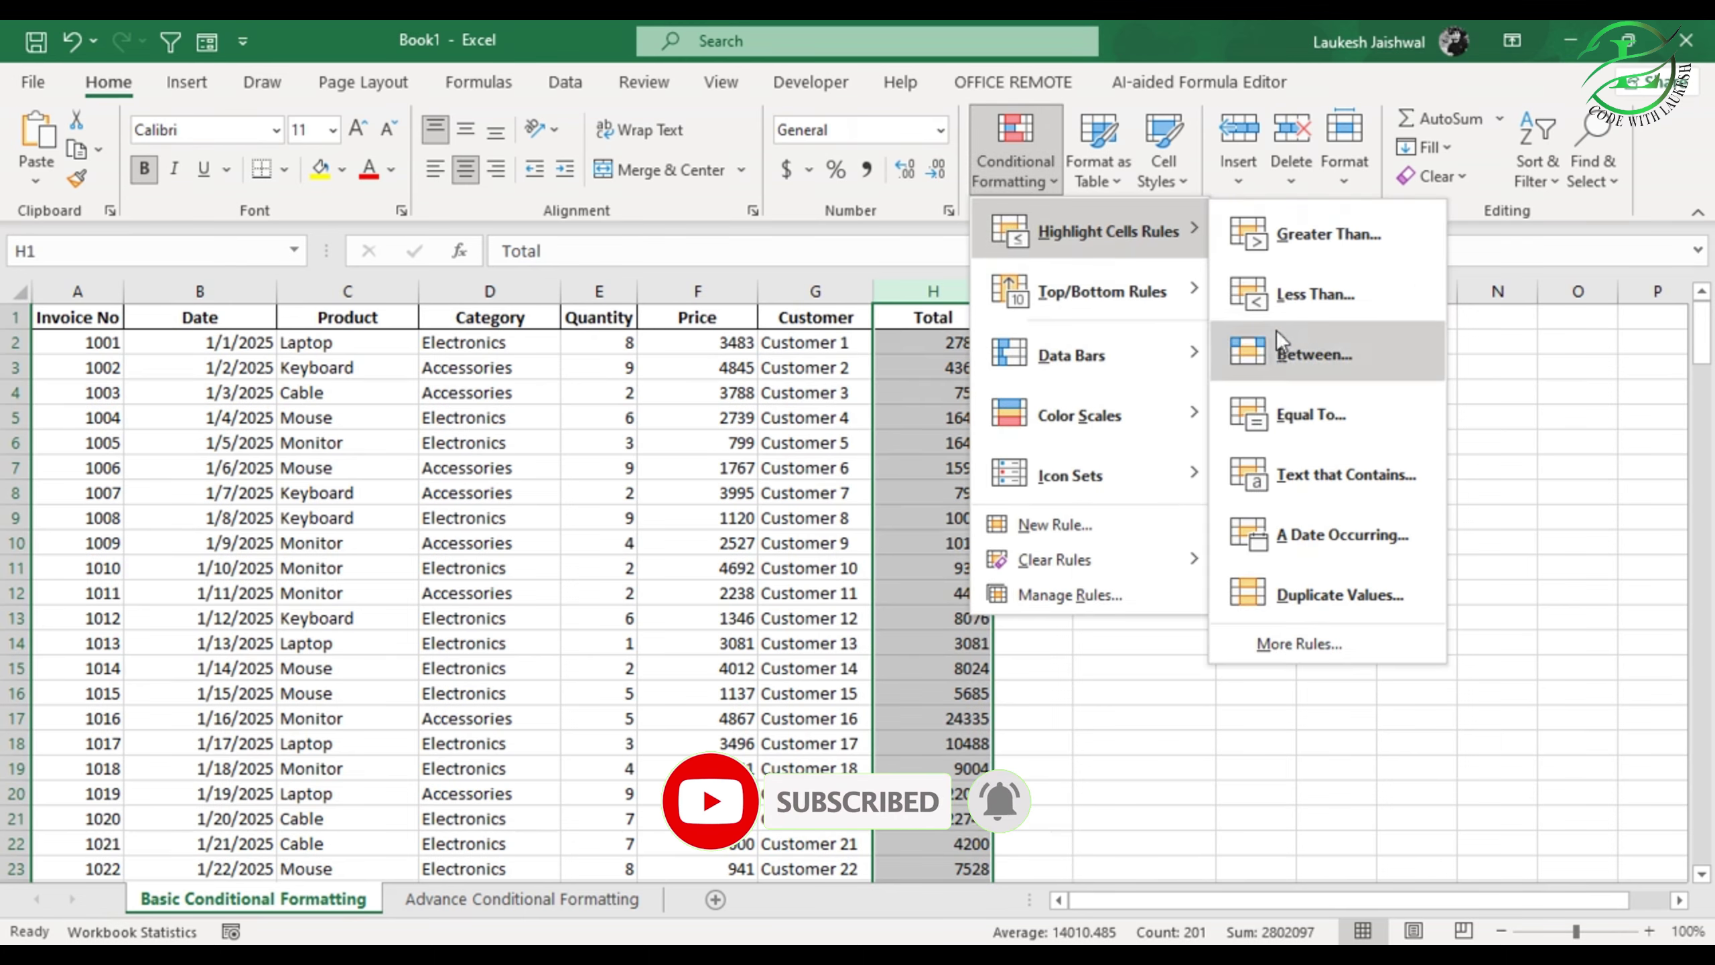
mouse_move(1115, 302)
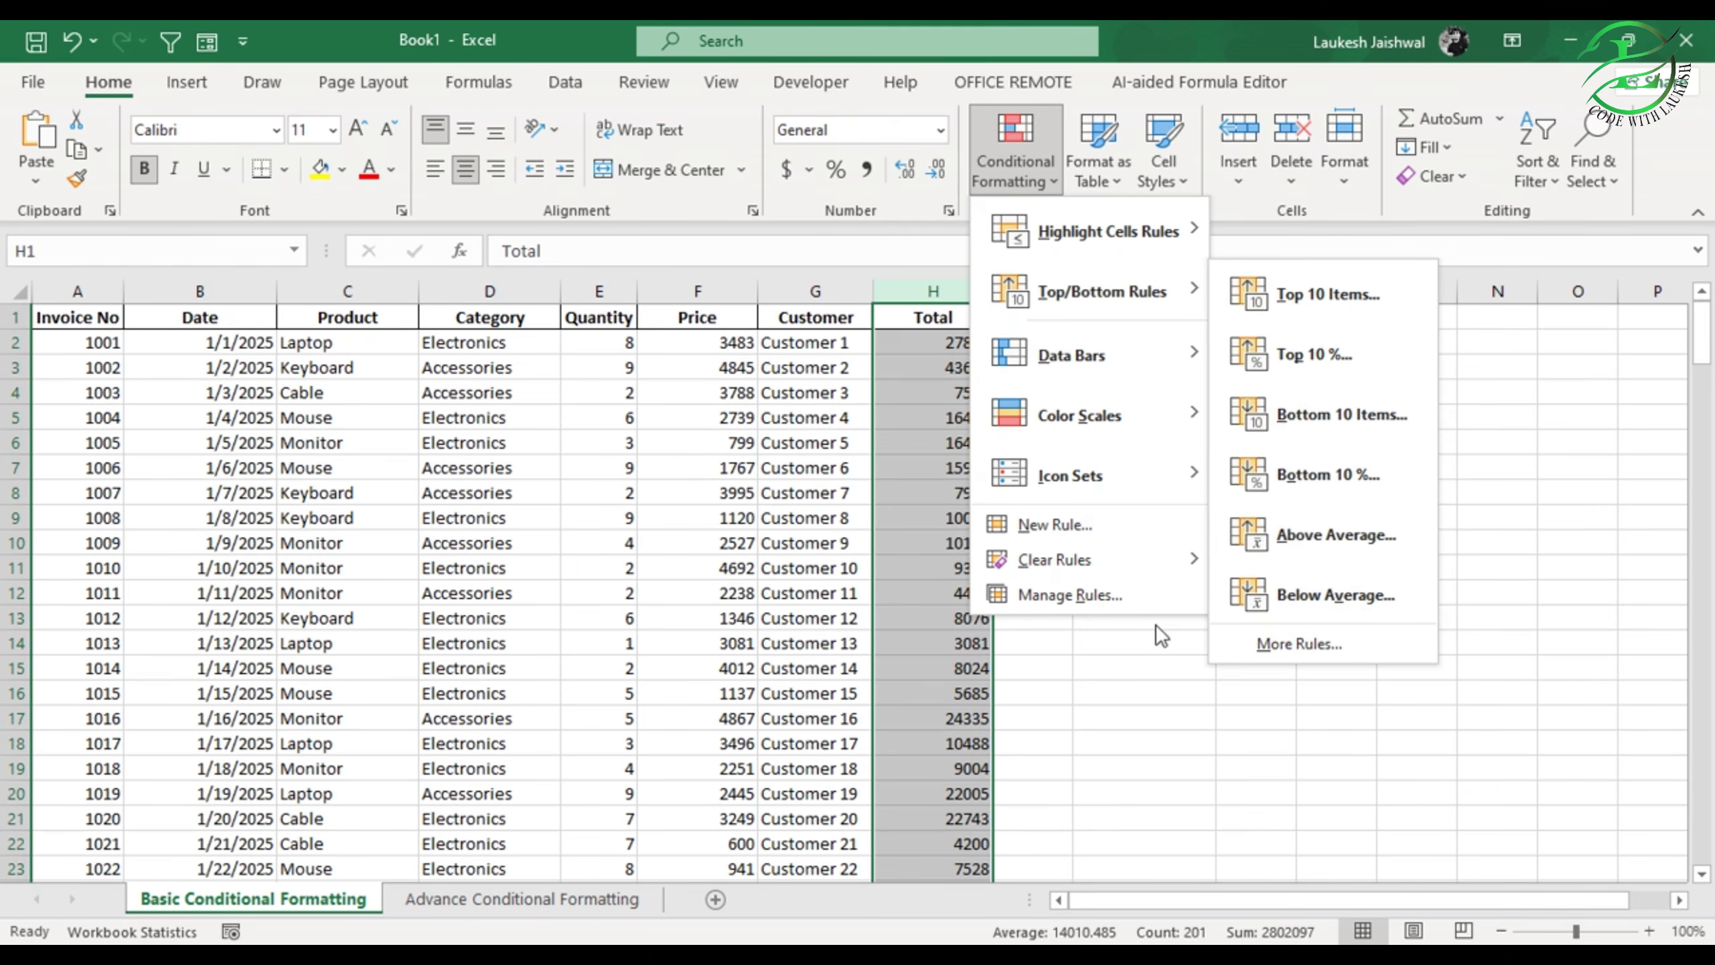
mouse_move(1051, 360)
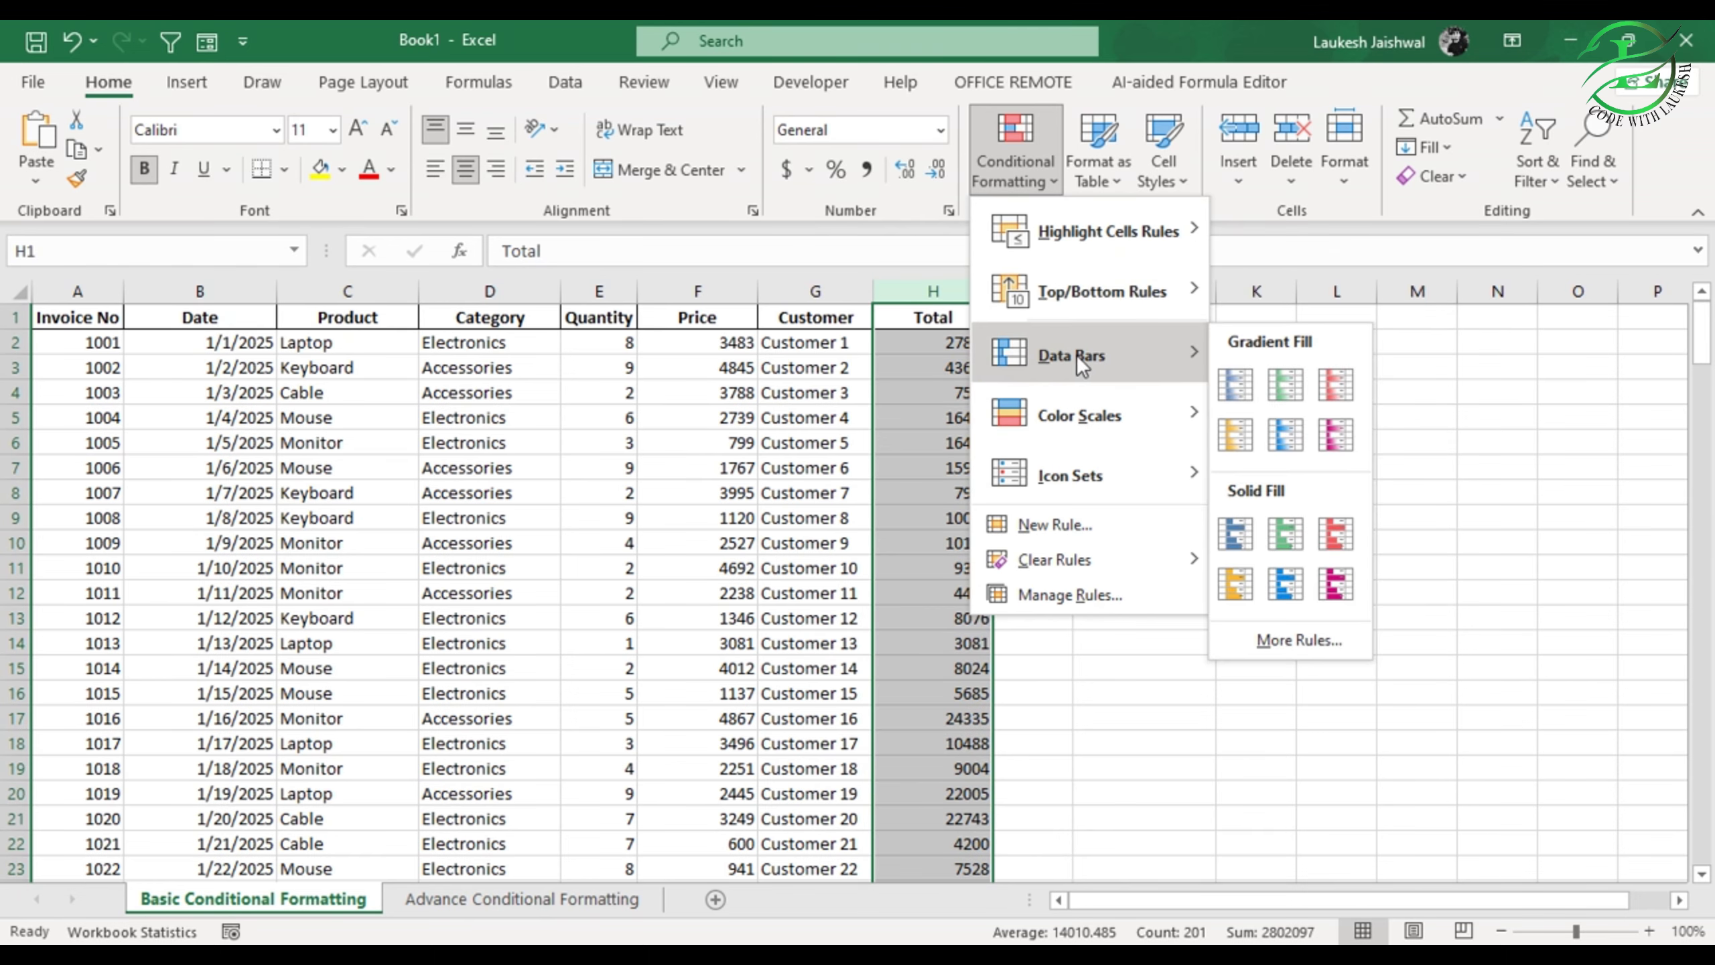
click(864, 424)
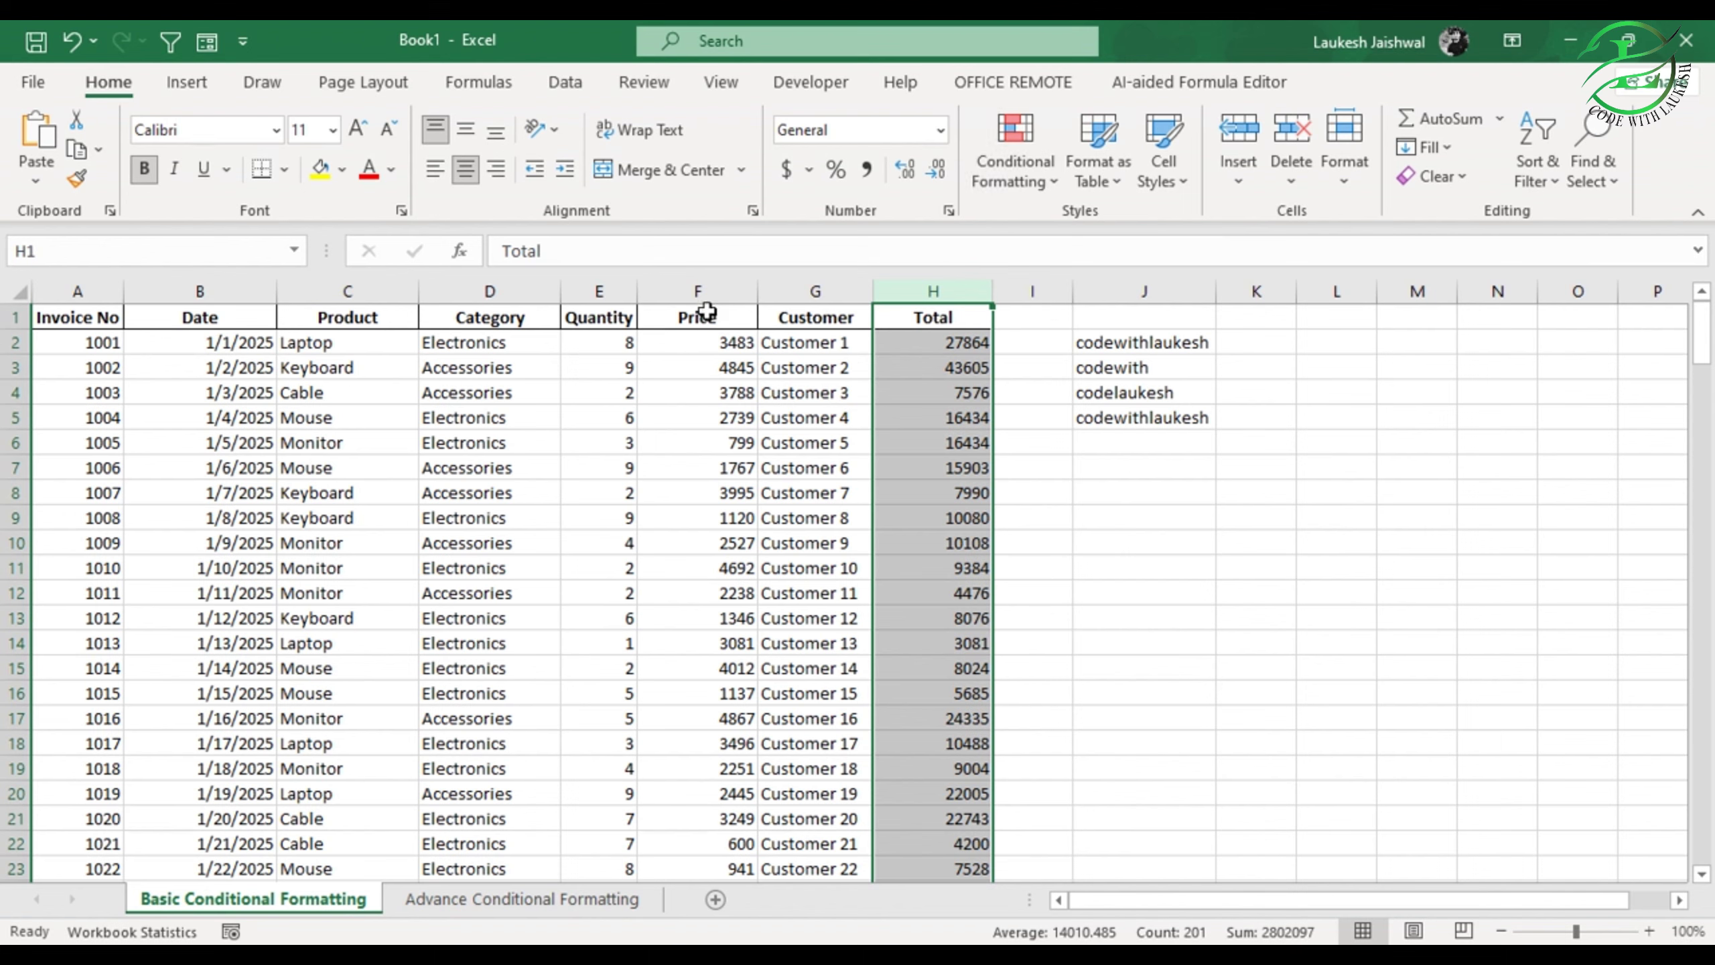
Step: Apply green solid-fill data bars to the Price column, and review the bars down the data
click(705, 285)
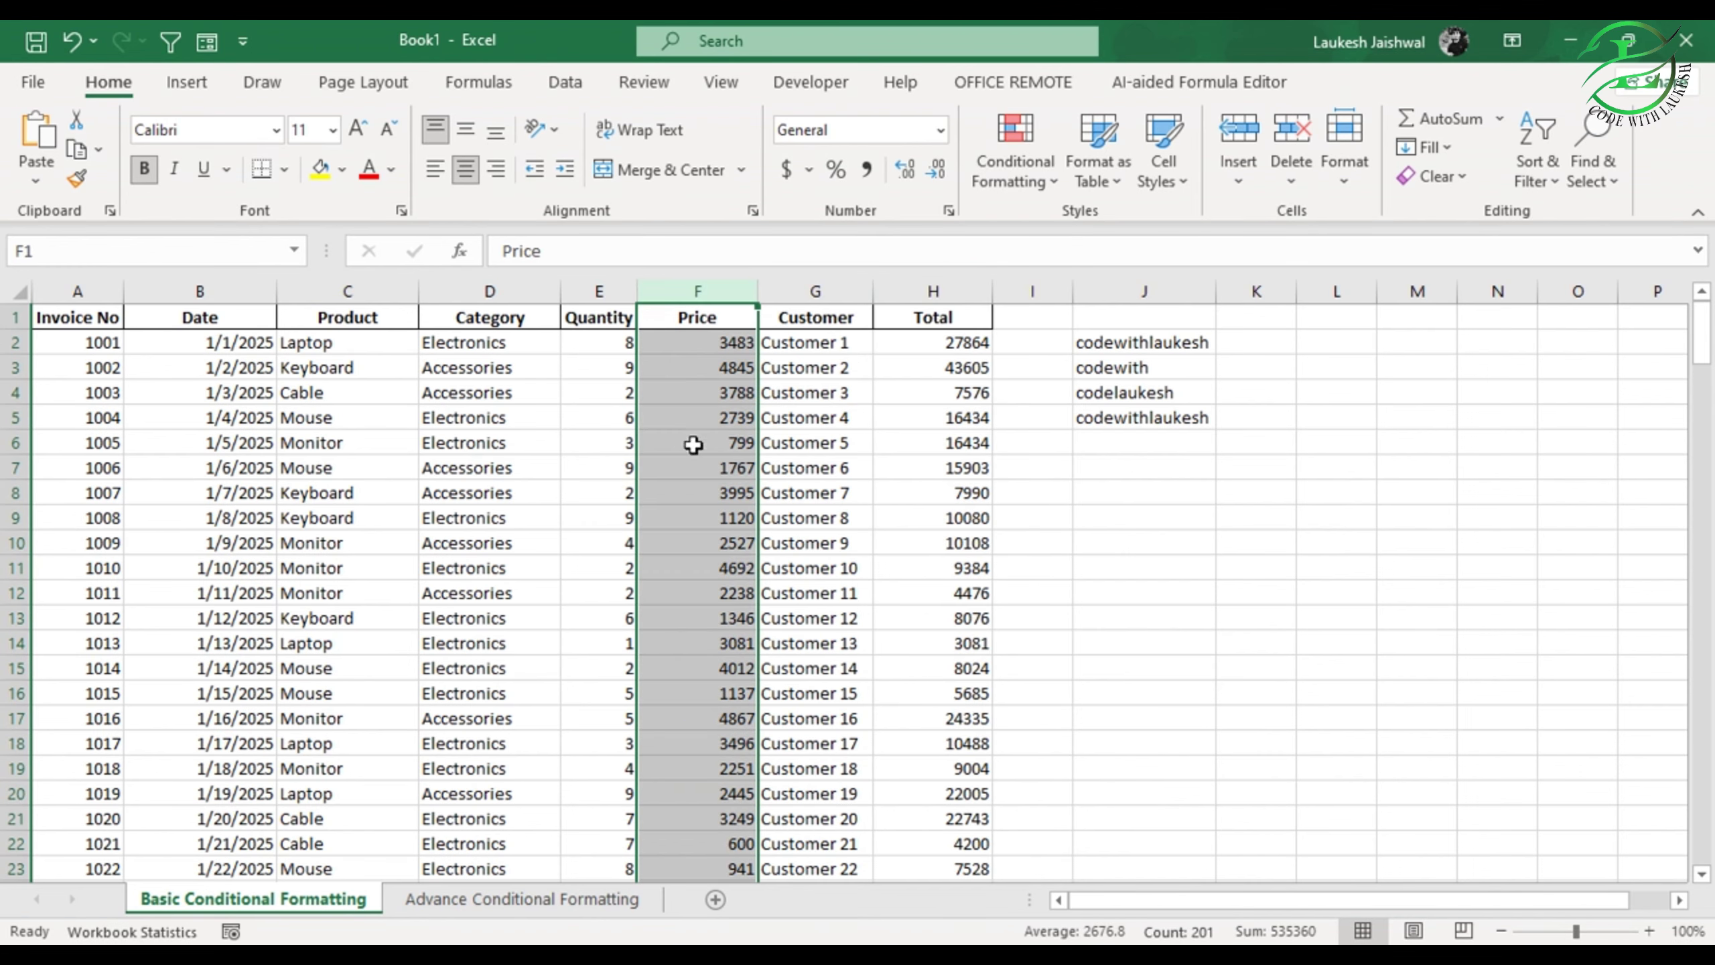
click(1045, 174)
mouse_move(1073, 359)
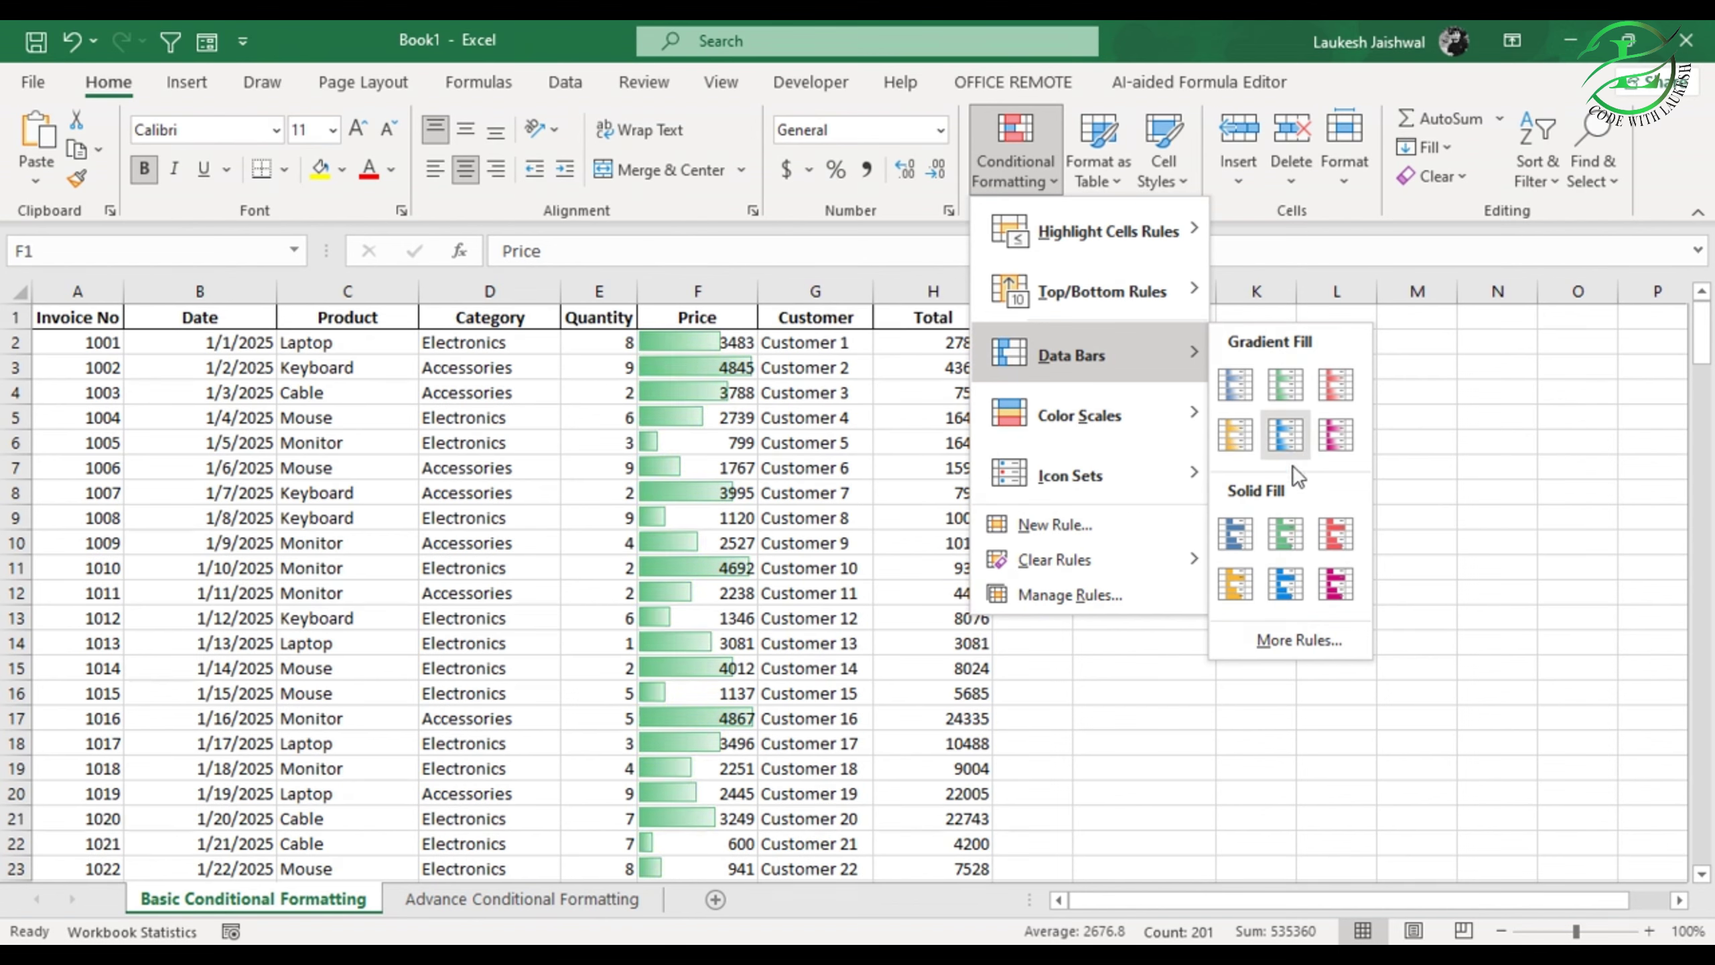
click(1284, 541)
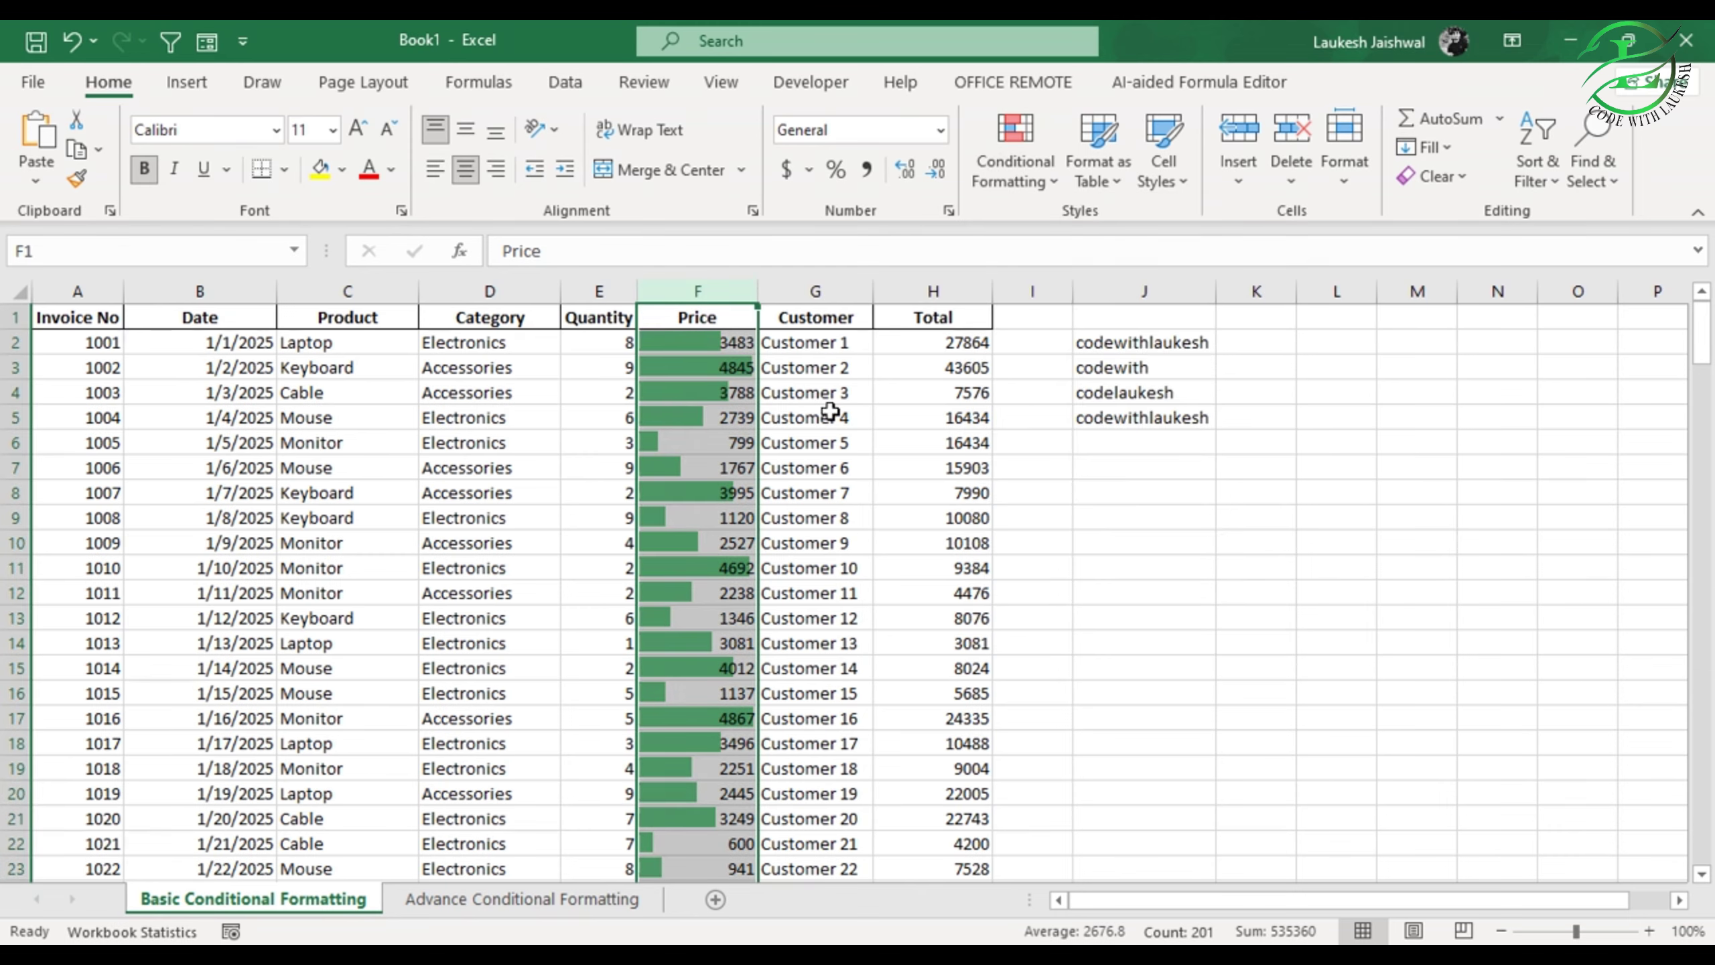
scroll(743, 524, down, 1)
scroll(743, 524, down, 20)
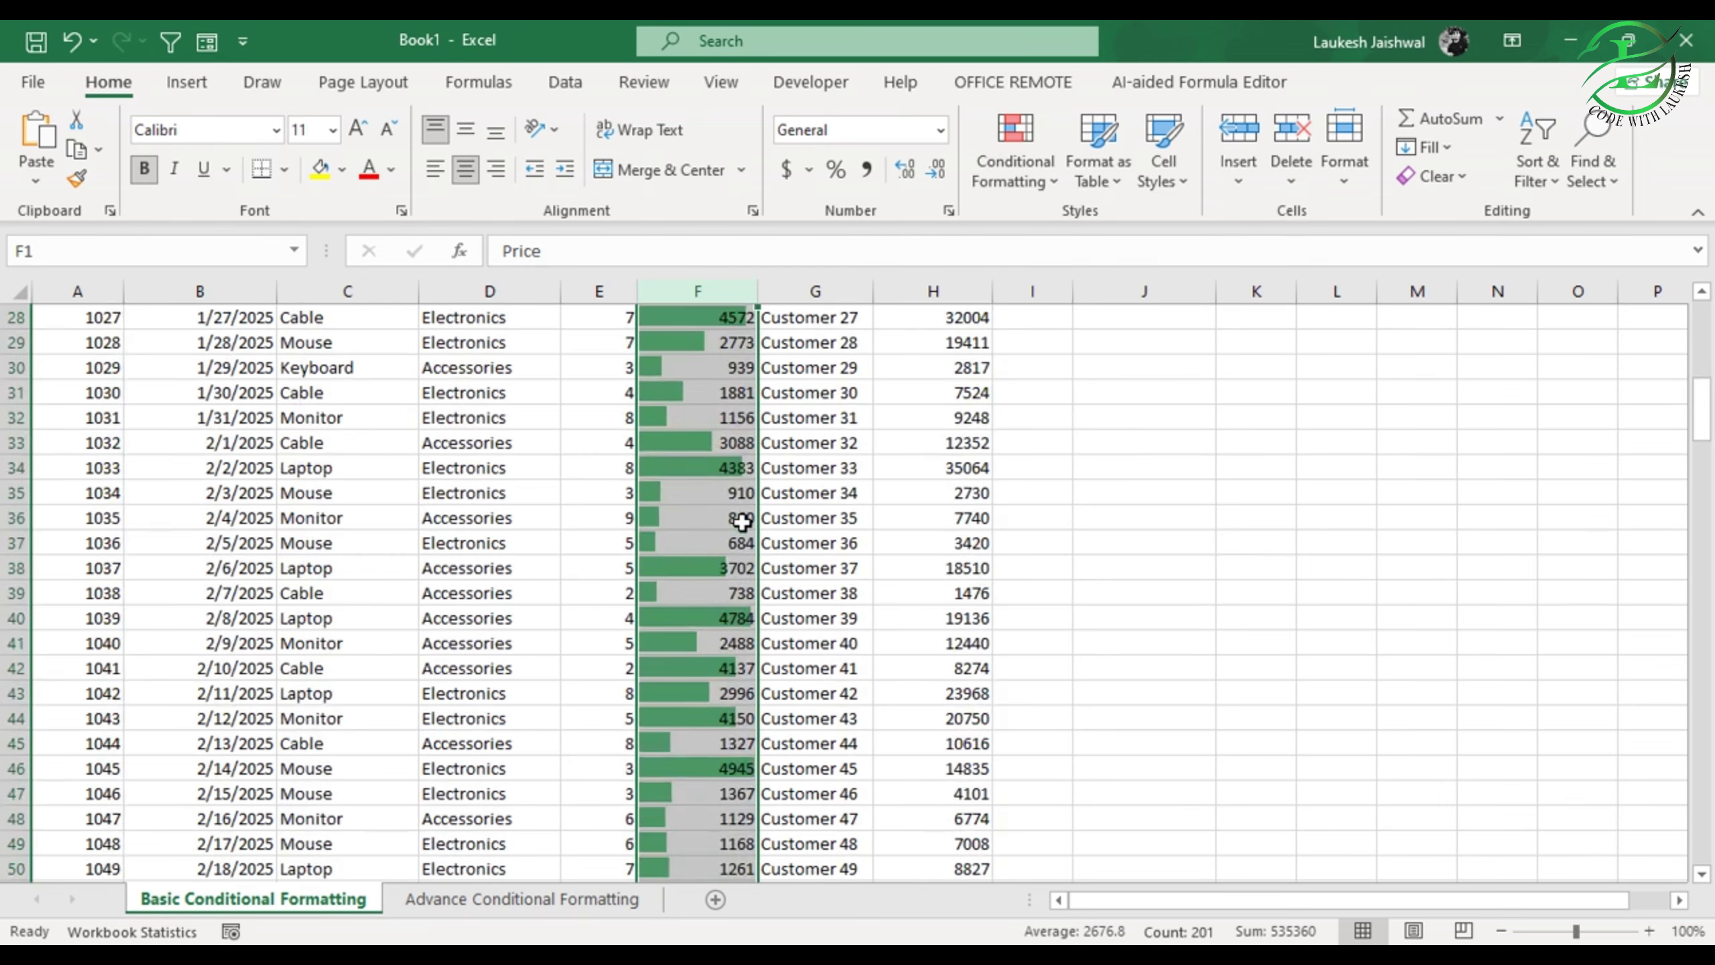
scroll(743, 522, down, 20)
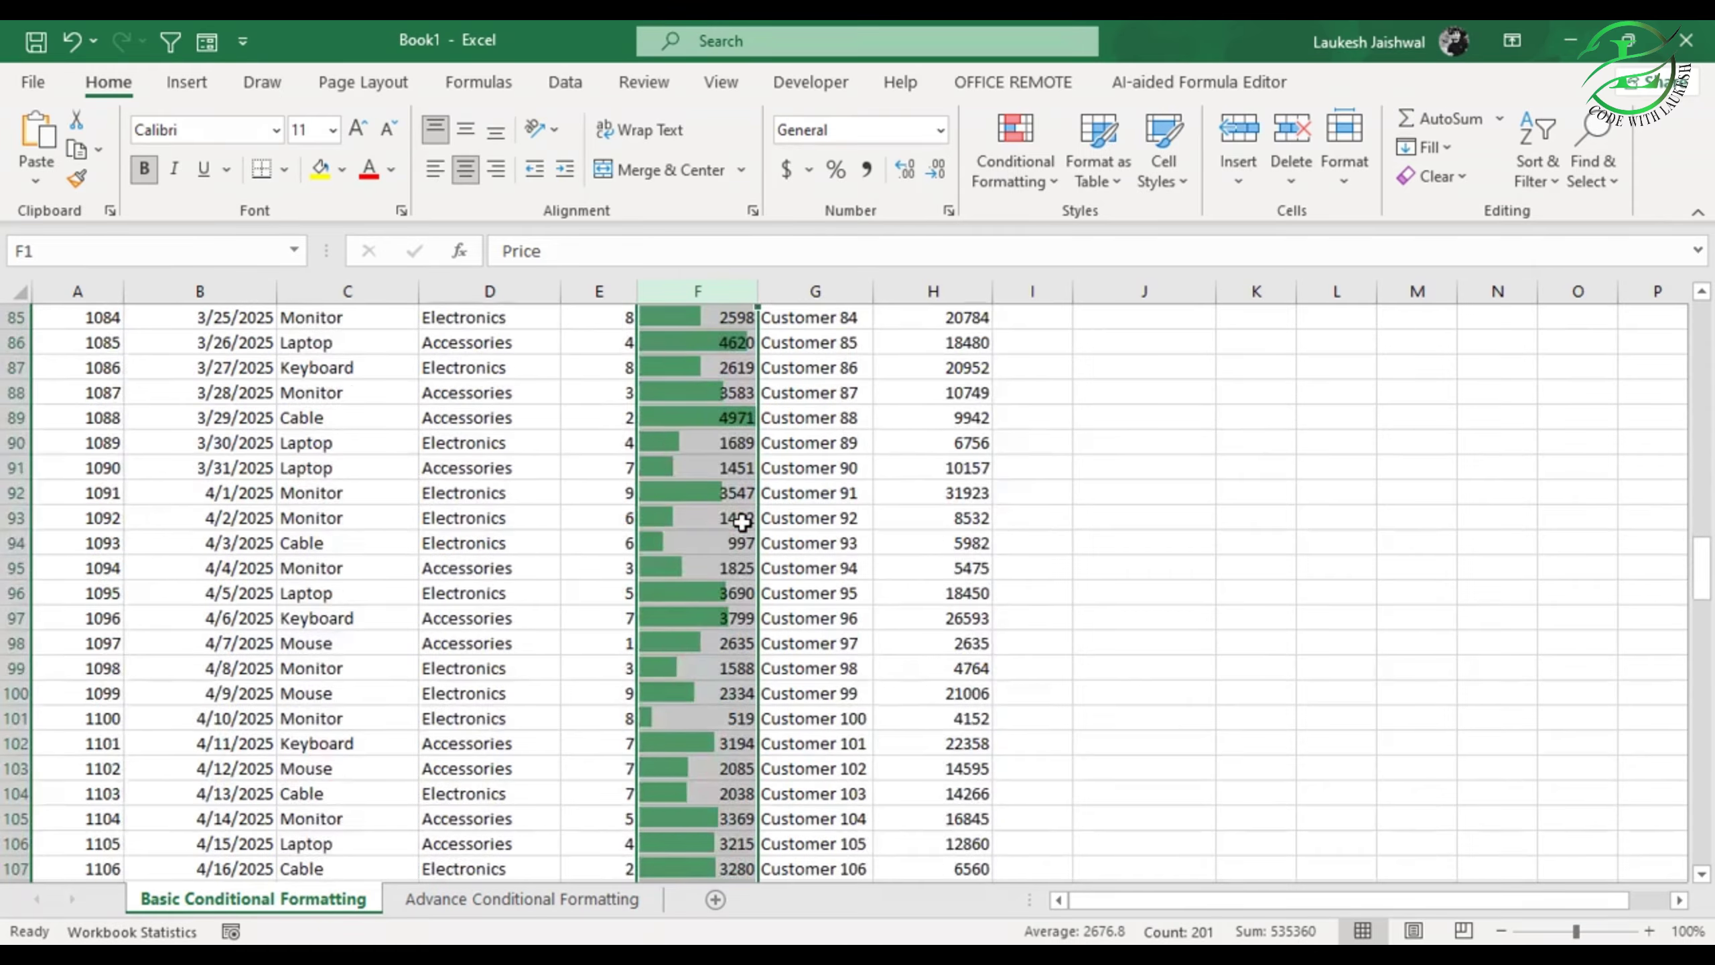
scroll(742, 522, down, 7)
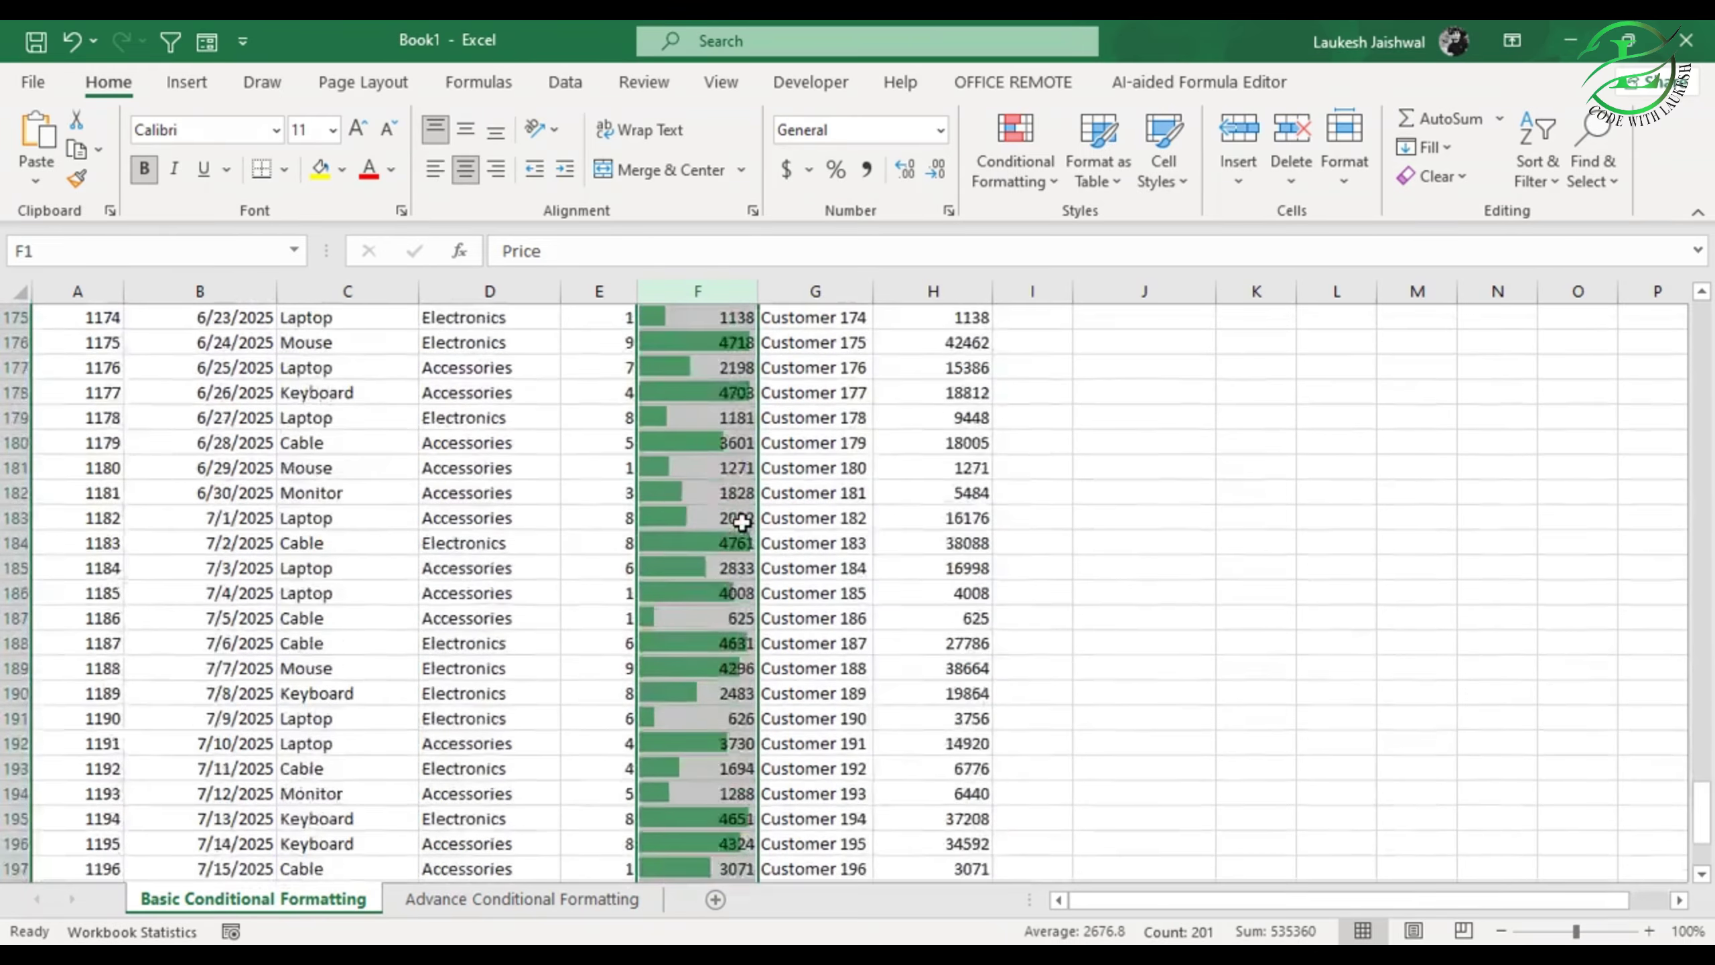
scroll(743, 522, up, 20)
scroll(742, 522, up, 20)
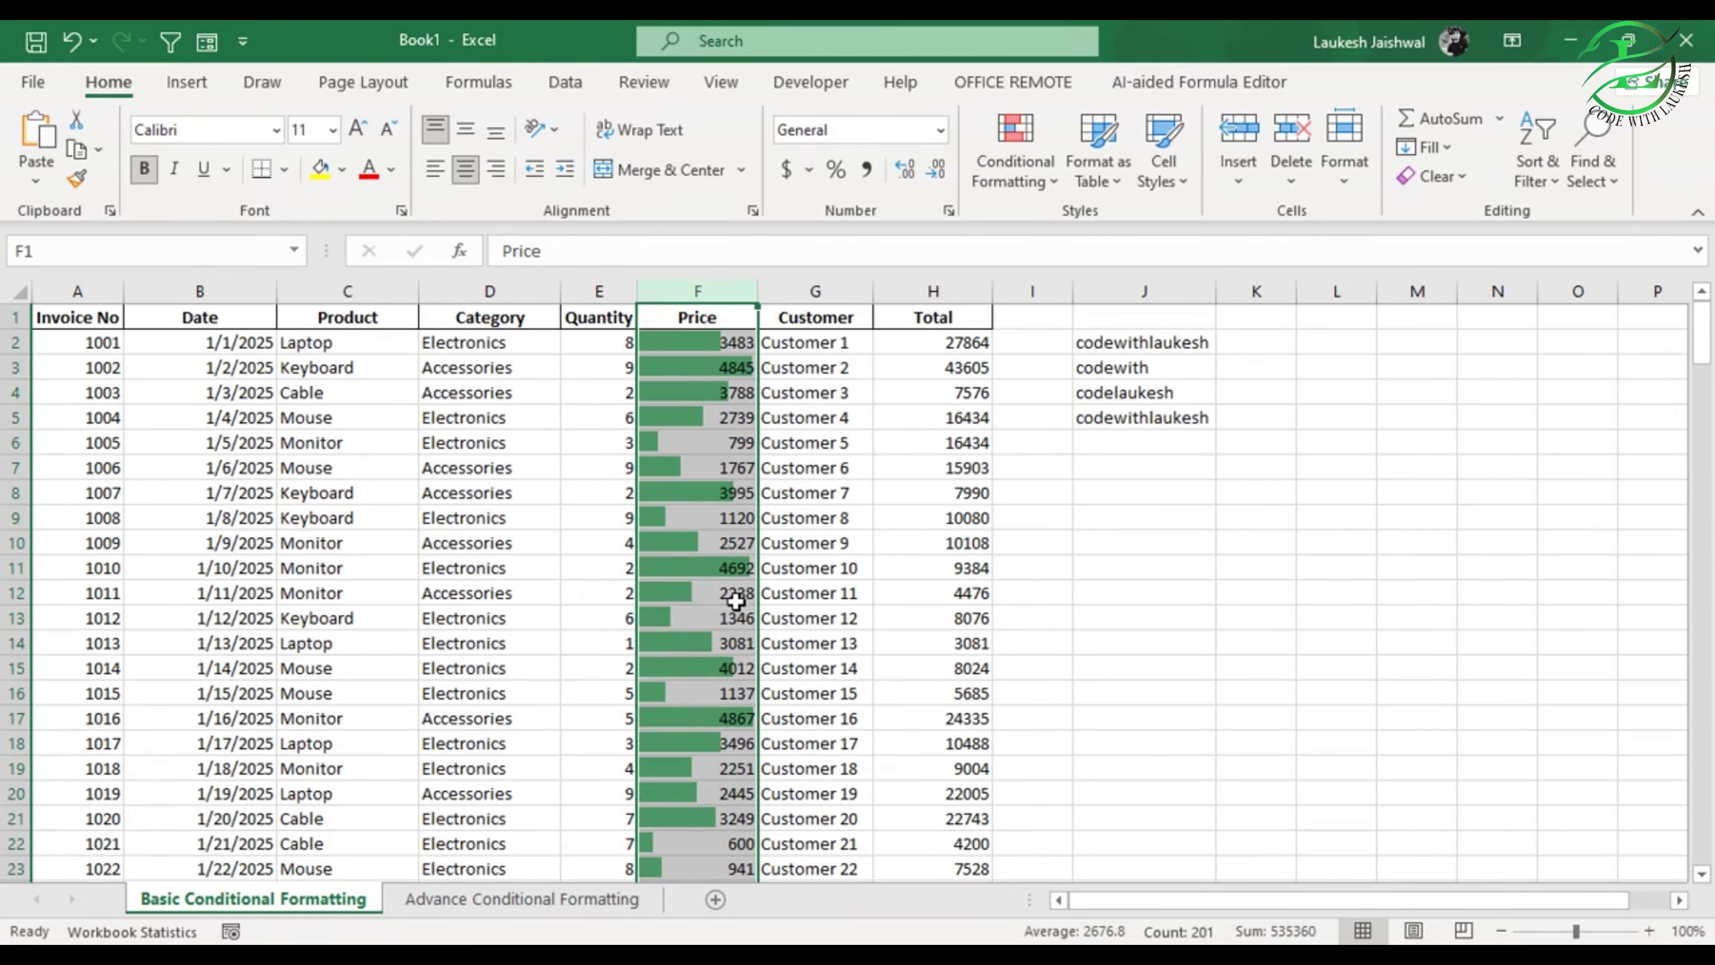
Step: Clear the data bar formatting by removing the conditional formatting rules from the entire sheet
click(1038, 183)
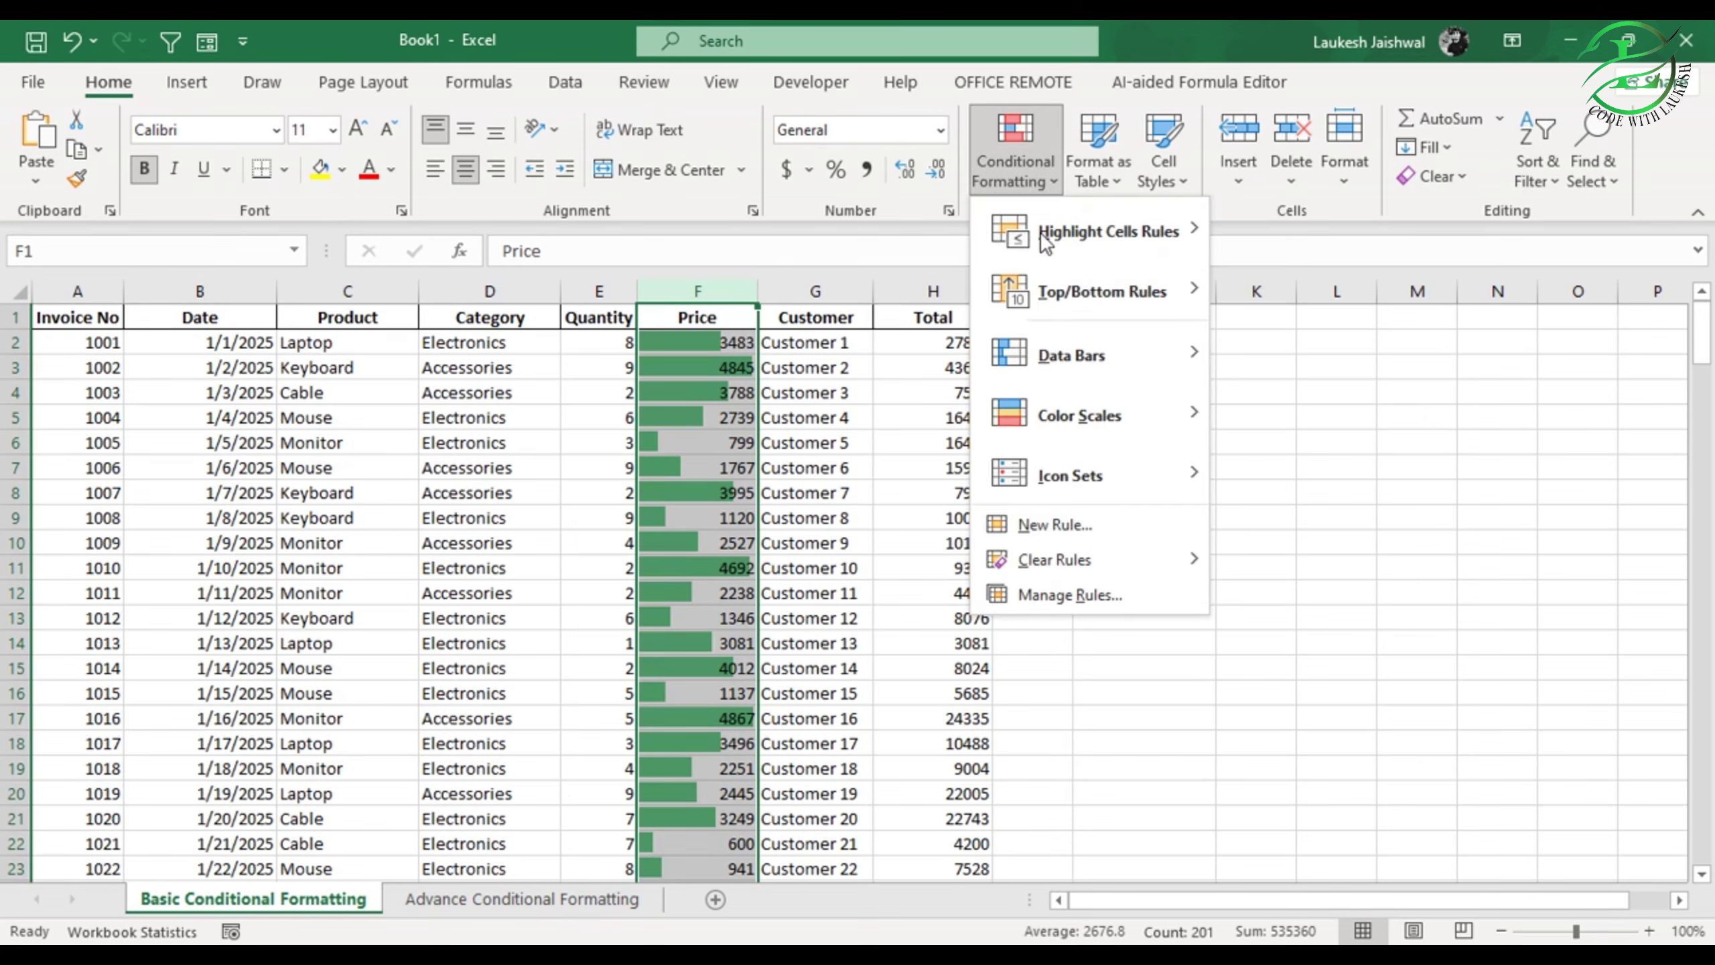
mouse_move(1053, 561)
click(1307, 595)
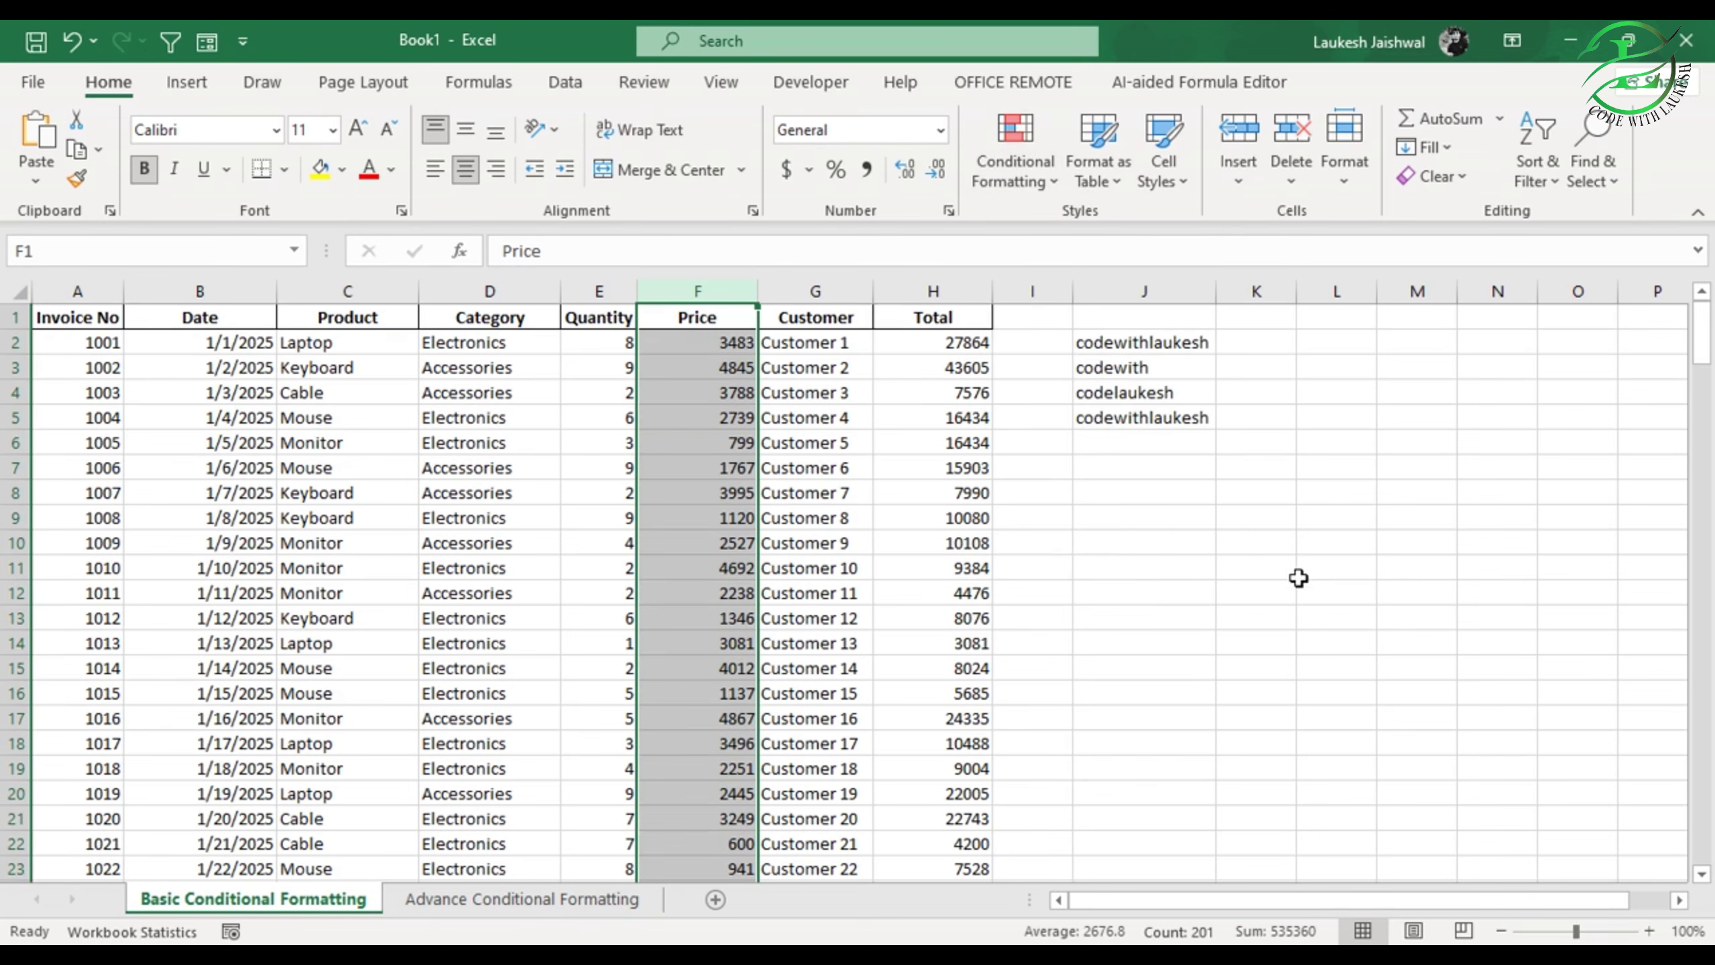
Step: Apply the Green-Yellow-Red color scale to the Price column, and review the shading down the data
click(1039, 168)
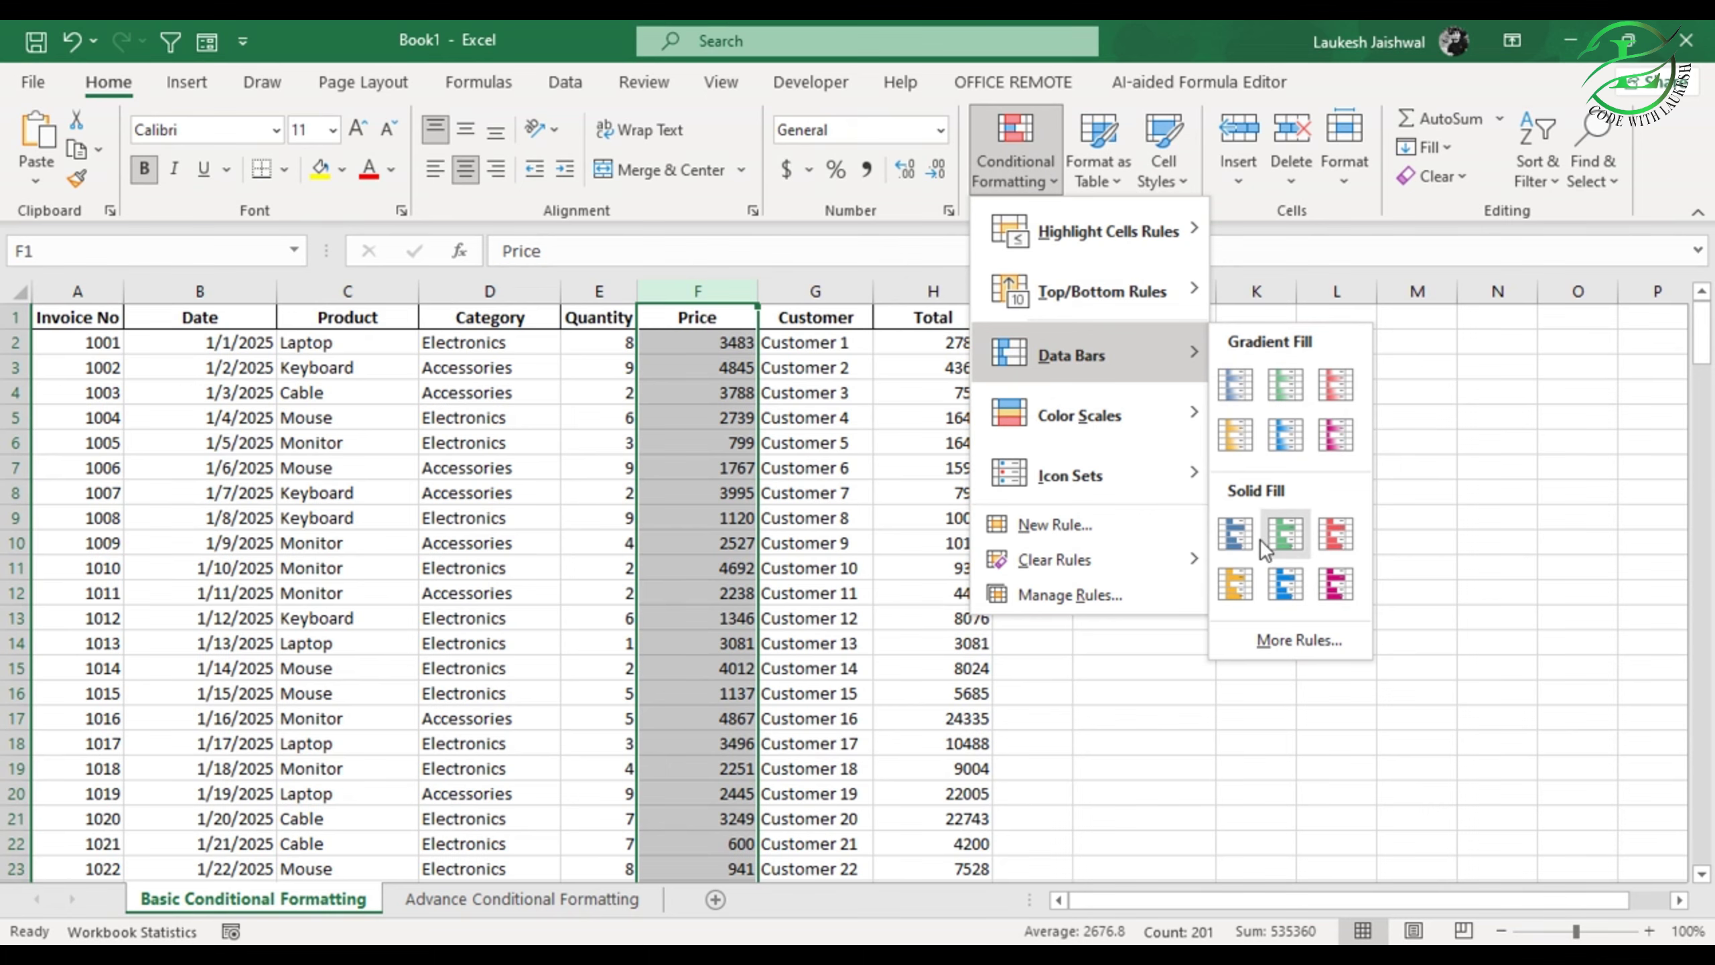
mouse_move(1028, 431)
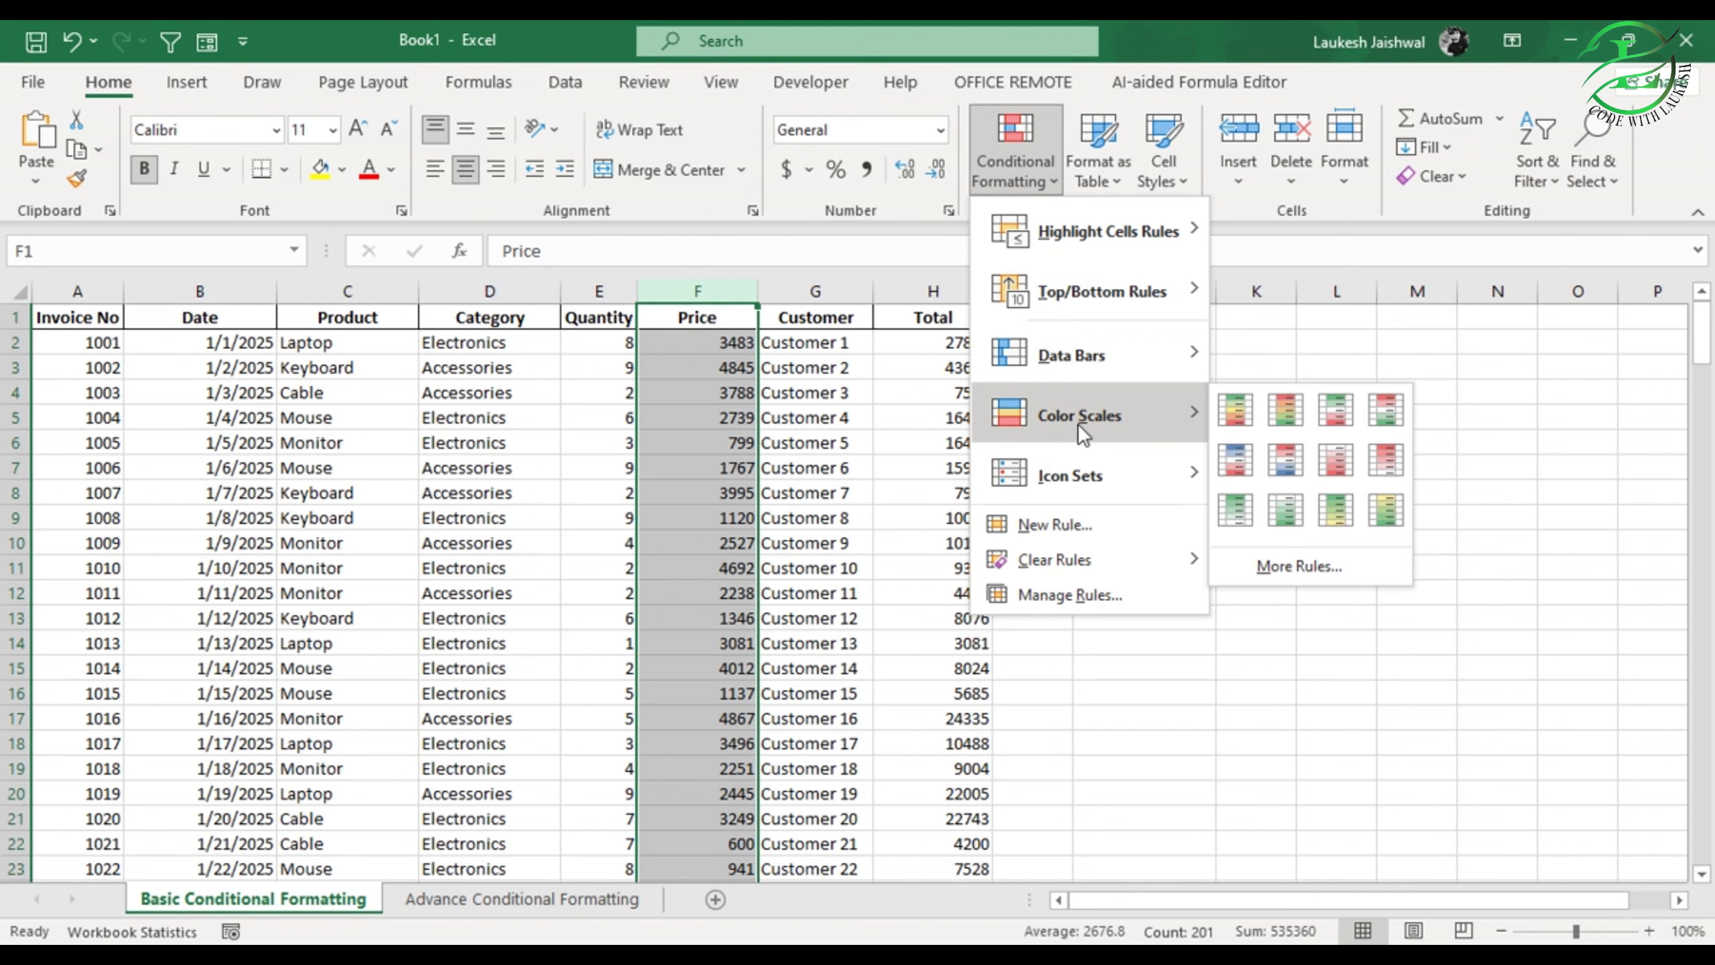
click(1245, 404)
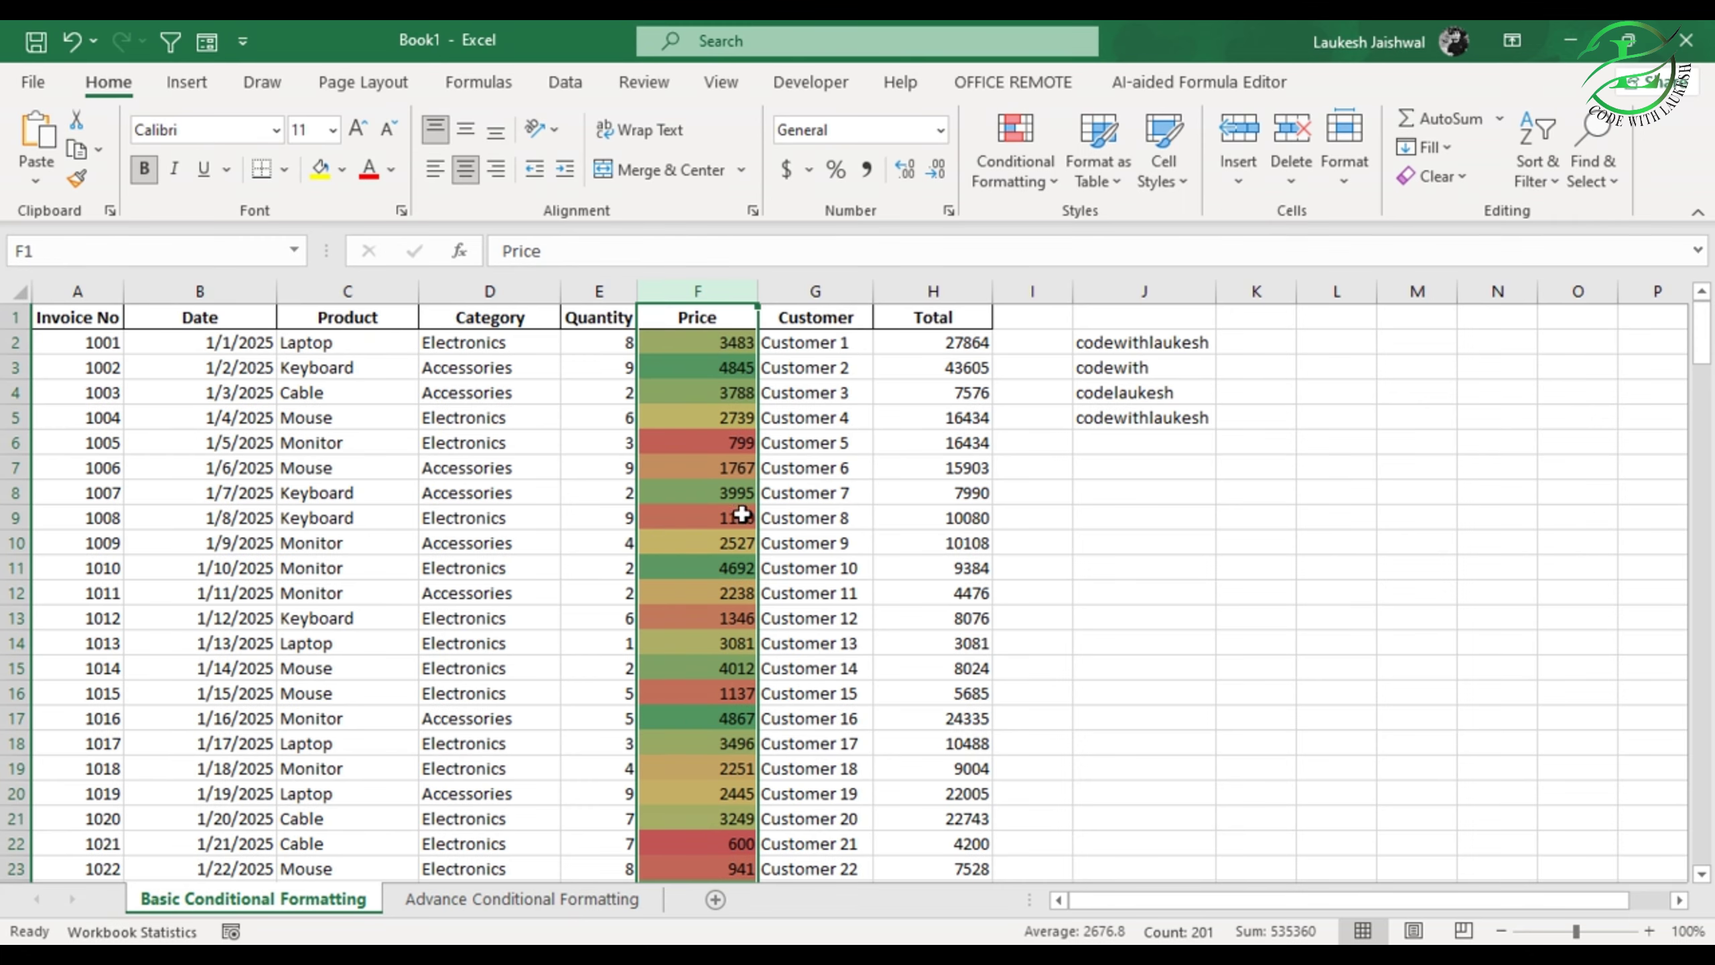
scroll(693, 566, down, 7)
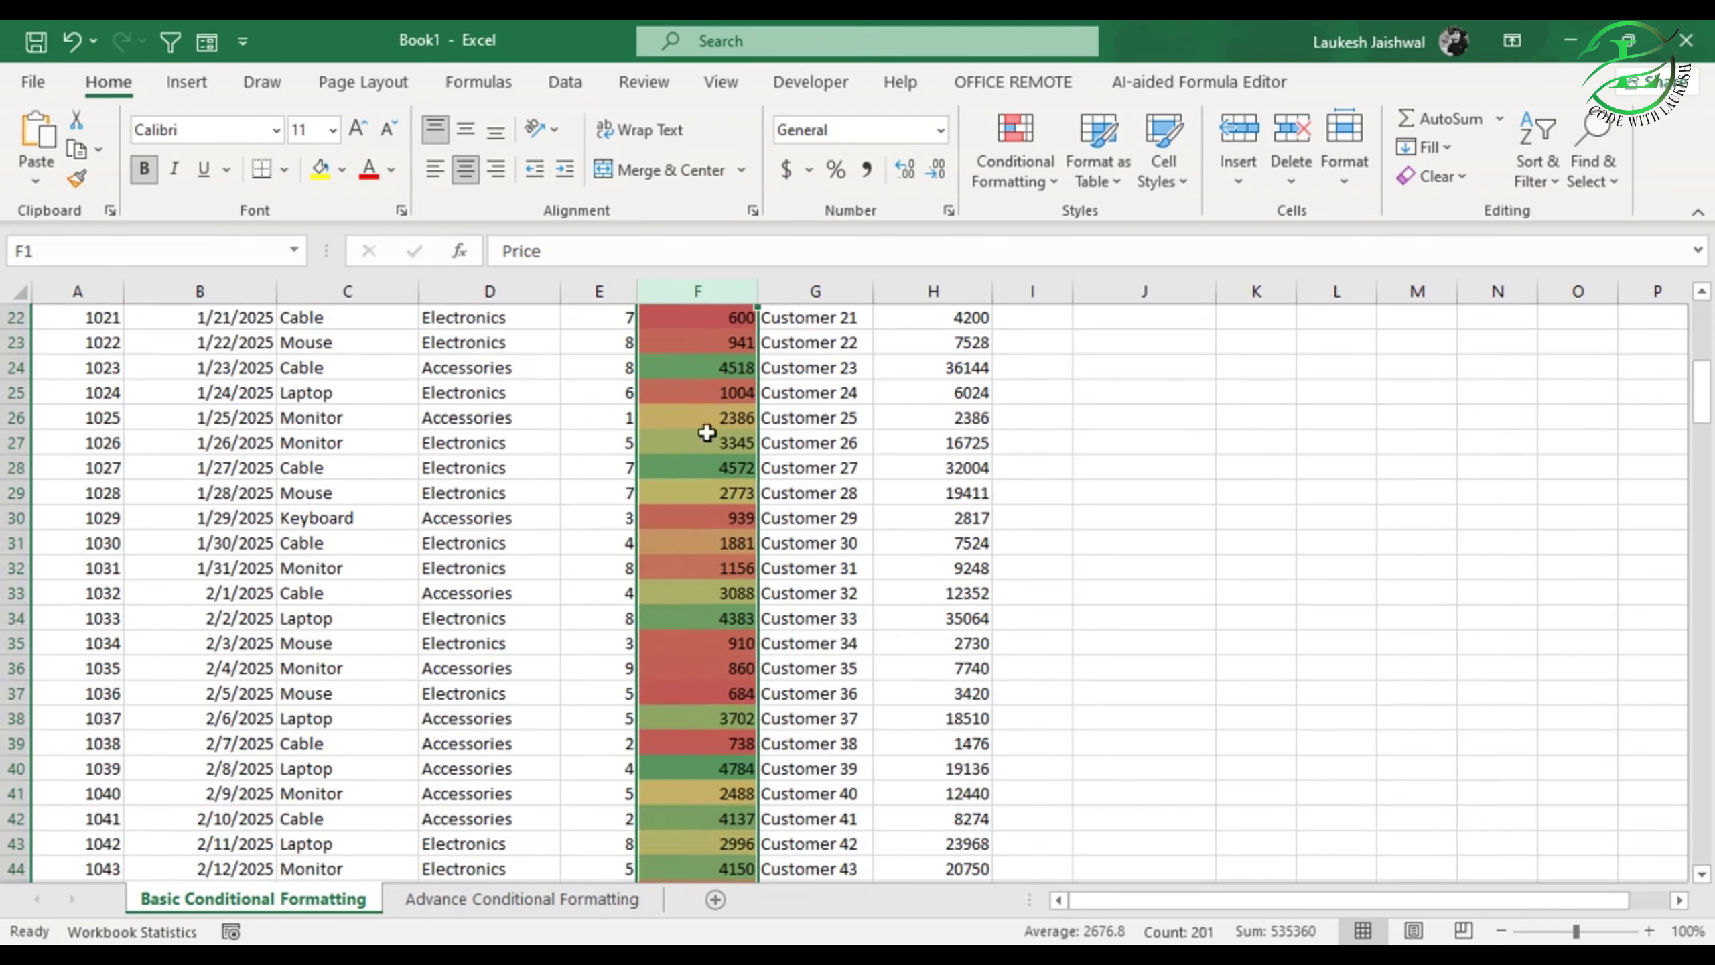
scroll(709, 588, down, 10)
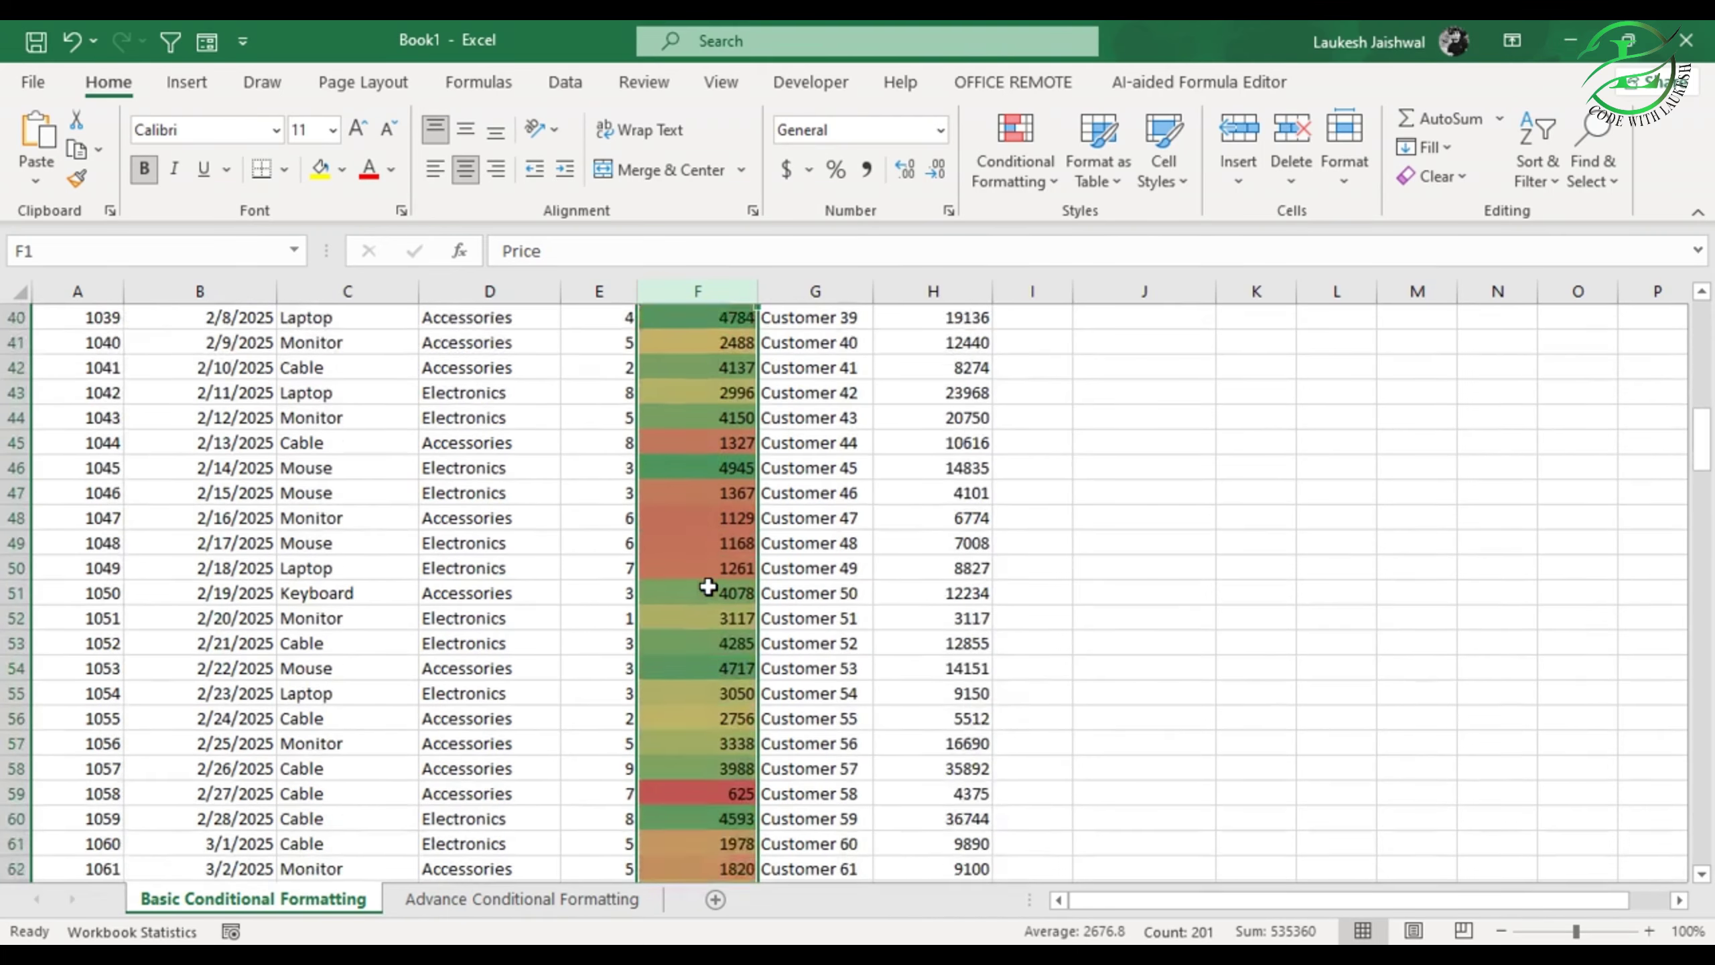
scroll(709, 587, down, 11)
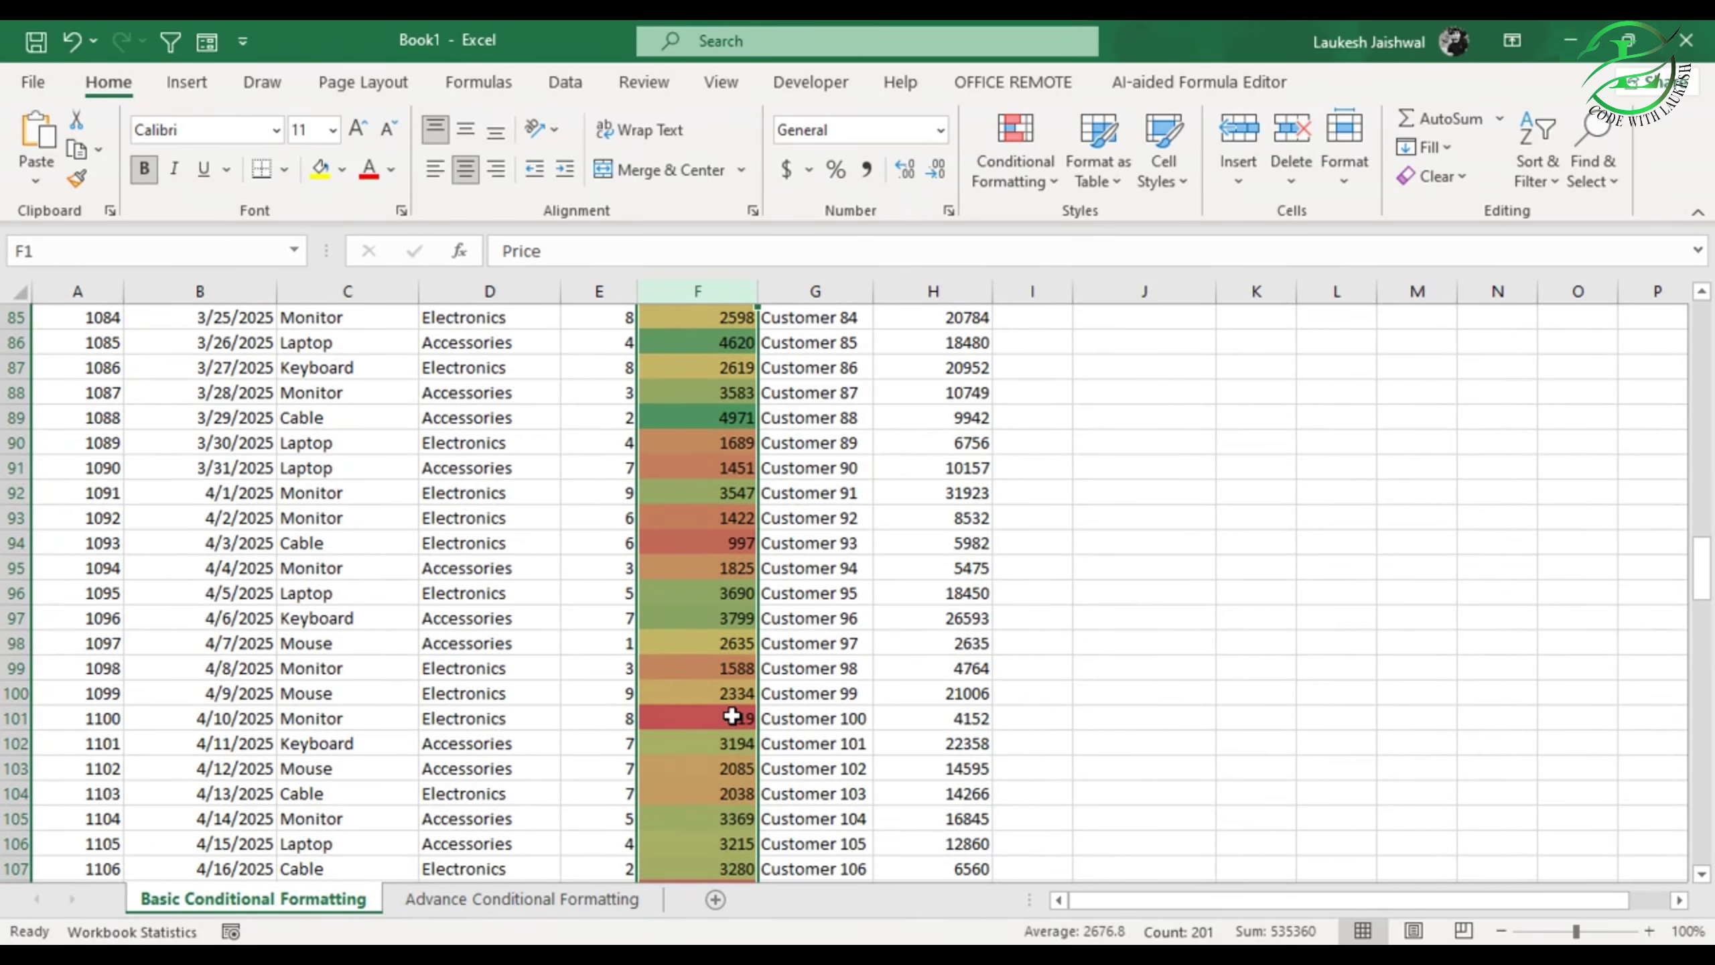
scroll(733, 716, up, 20)
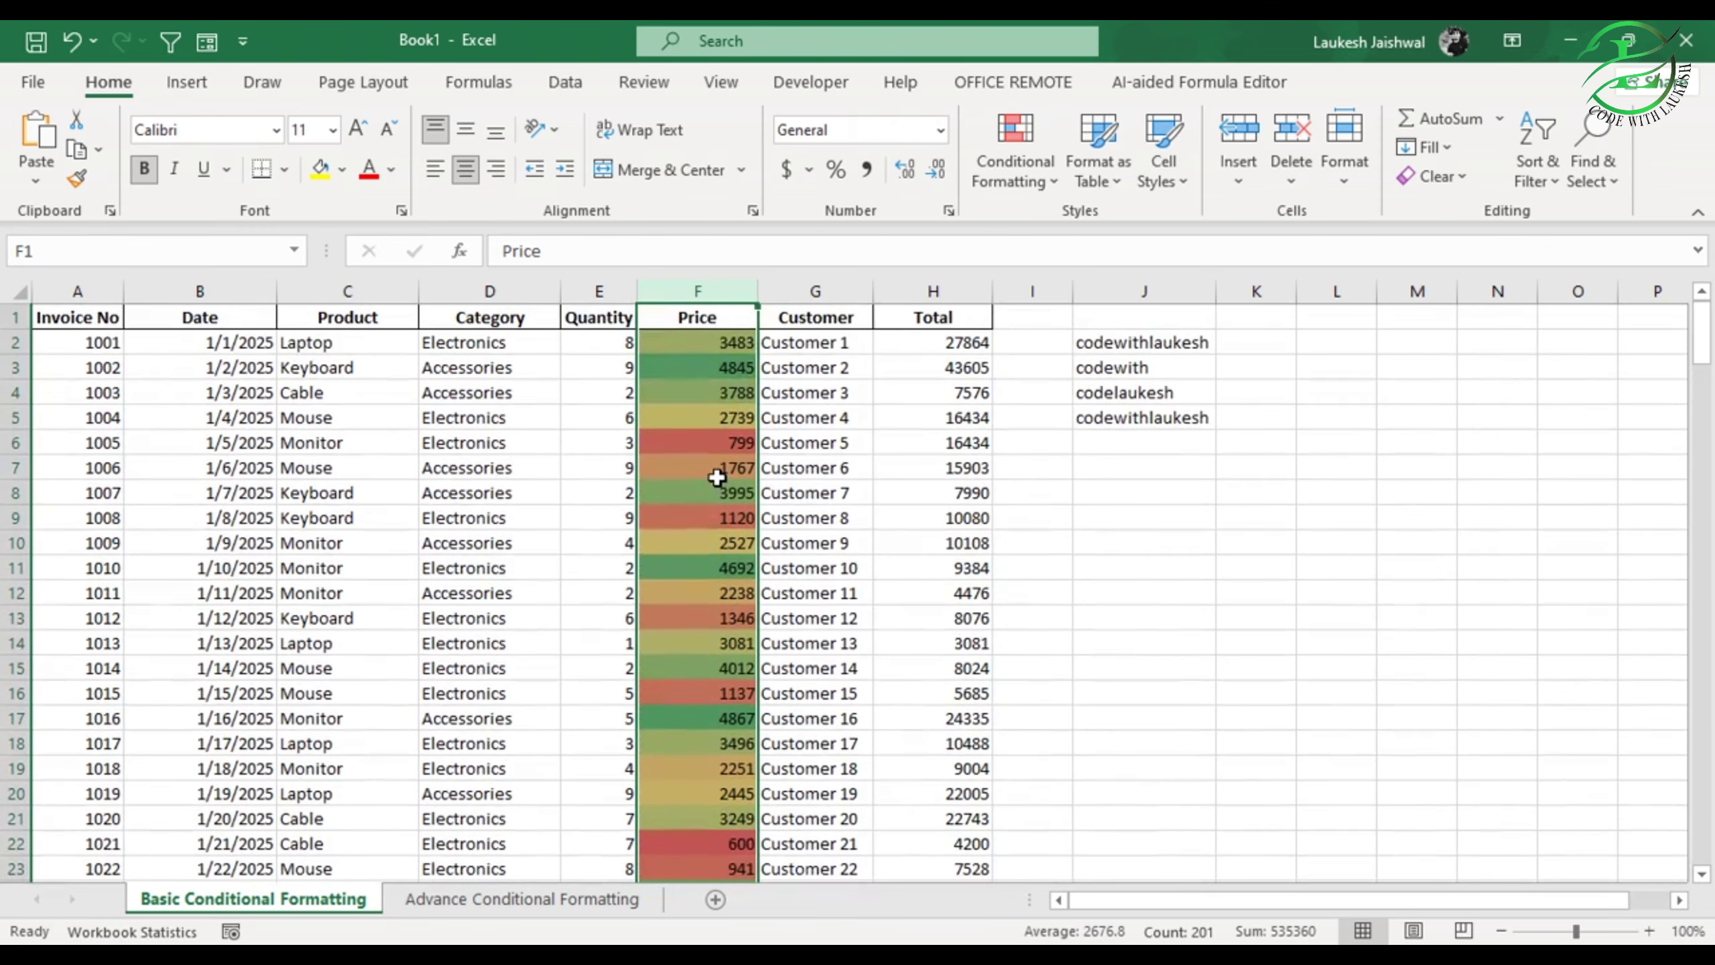
Step: Undo the Price column's color scale, preview other color scales, and reapply the Green-Yellow-Red one
key(ctrl+z)
click(1057, 179)
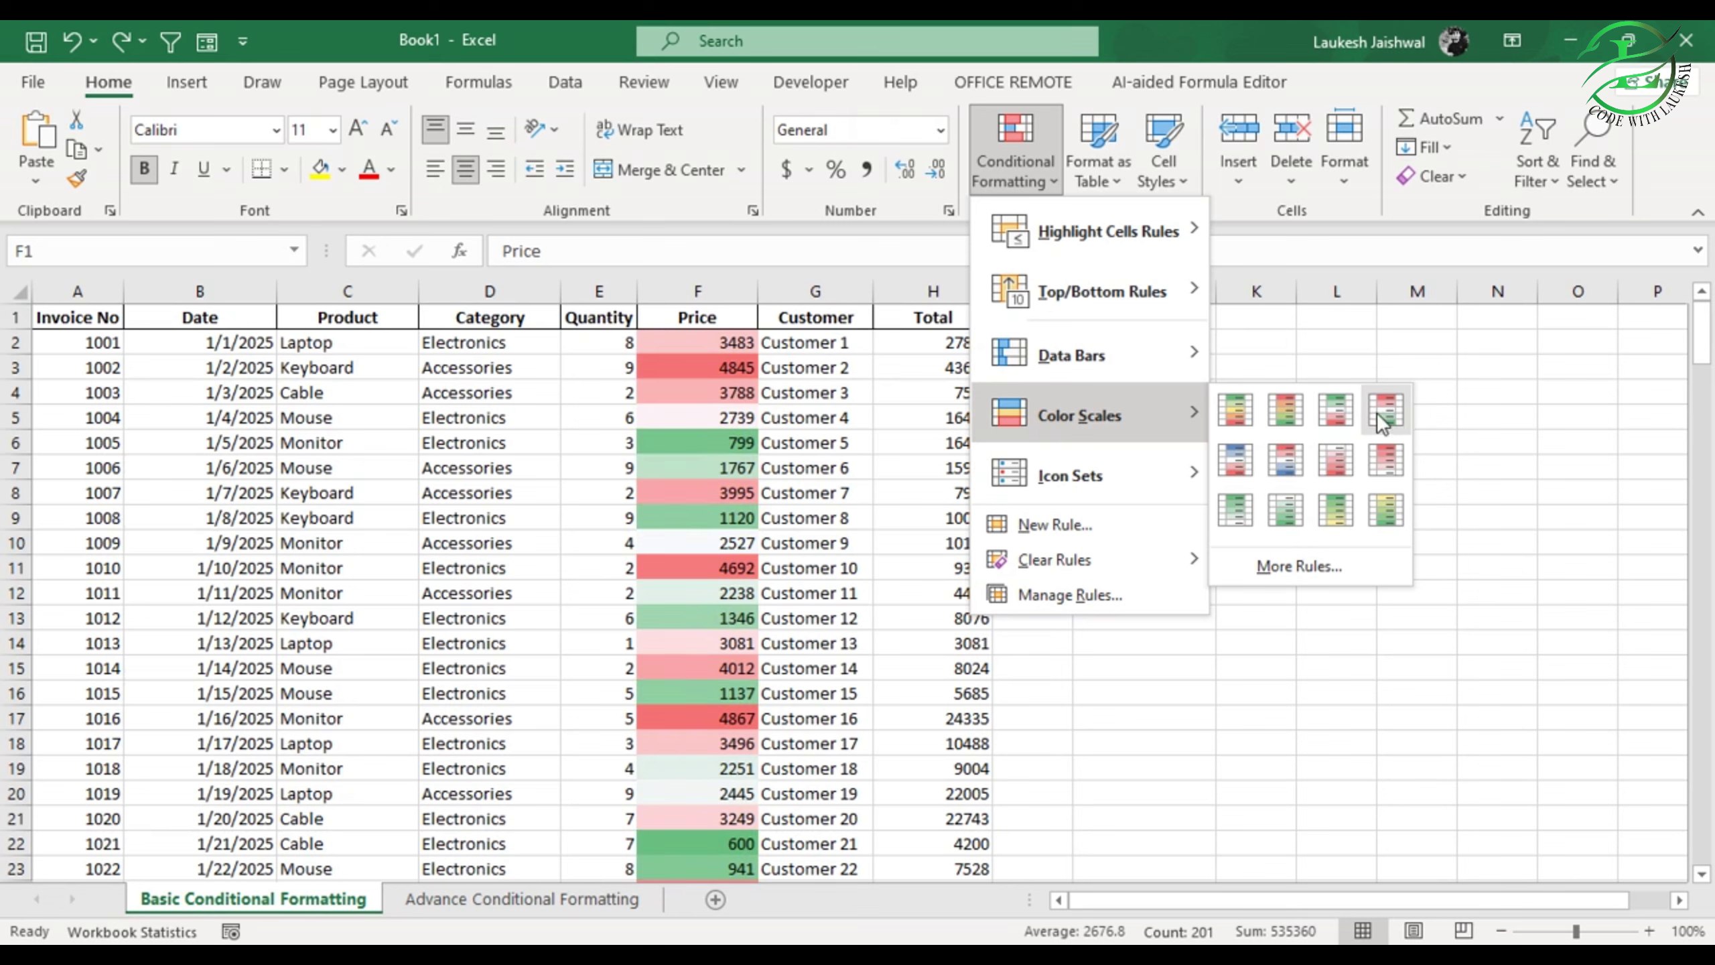
click(1245, 409)
Step: Browse the available icon sets for the Total column, and dismiss them without applying one
click(934, 292)
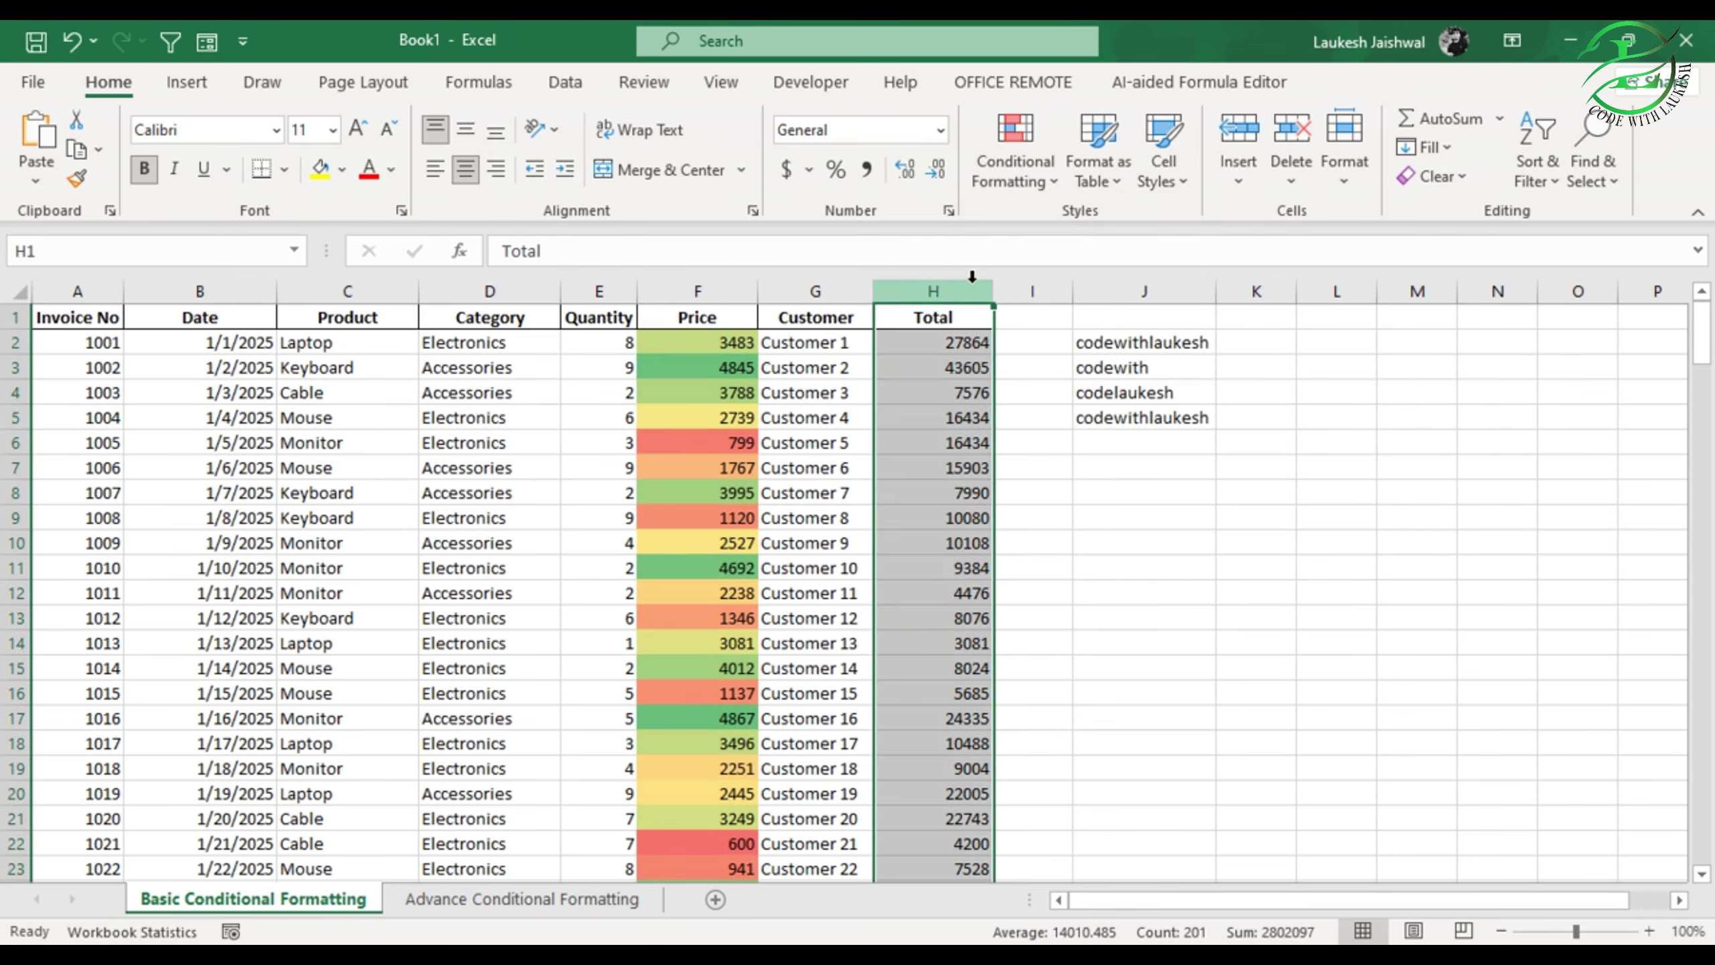
click(1038, 170)
mouse_move(1076, 478)
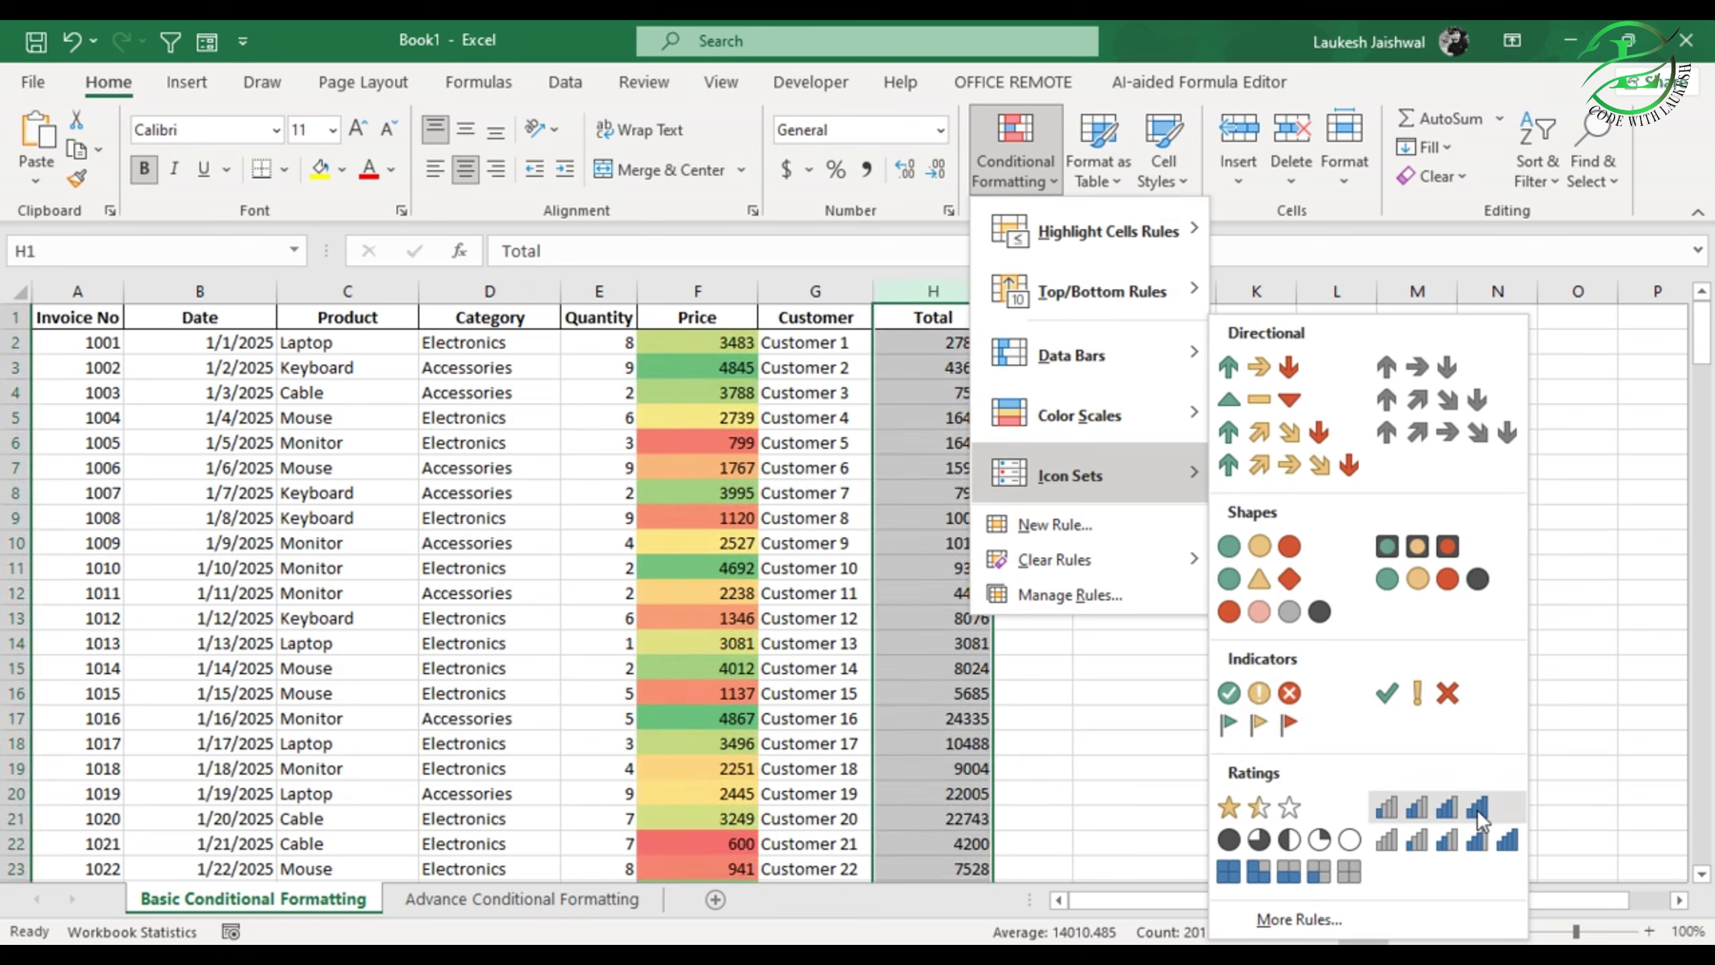
click(1576, 687)
Step: Remove the Price column's color scale by clearing the rules from the entire sheet
click(700, 292)
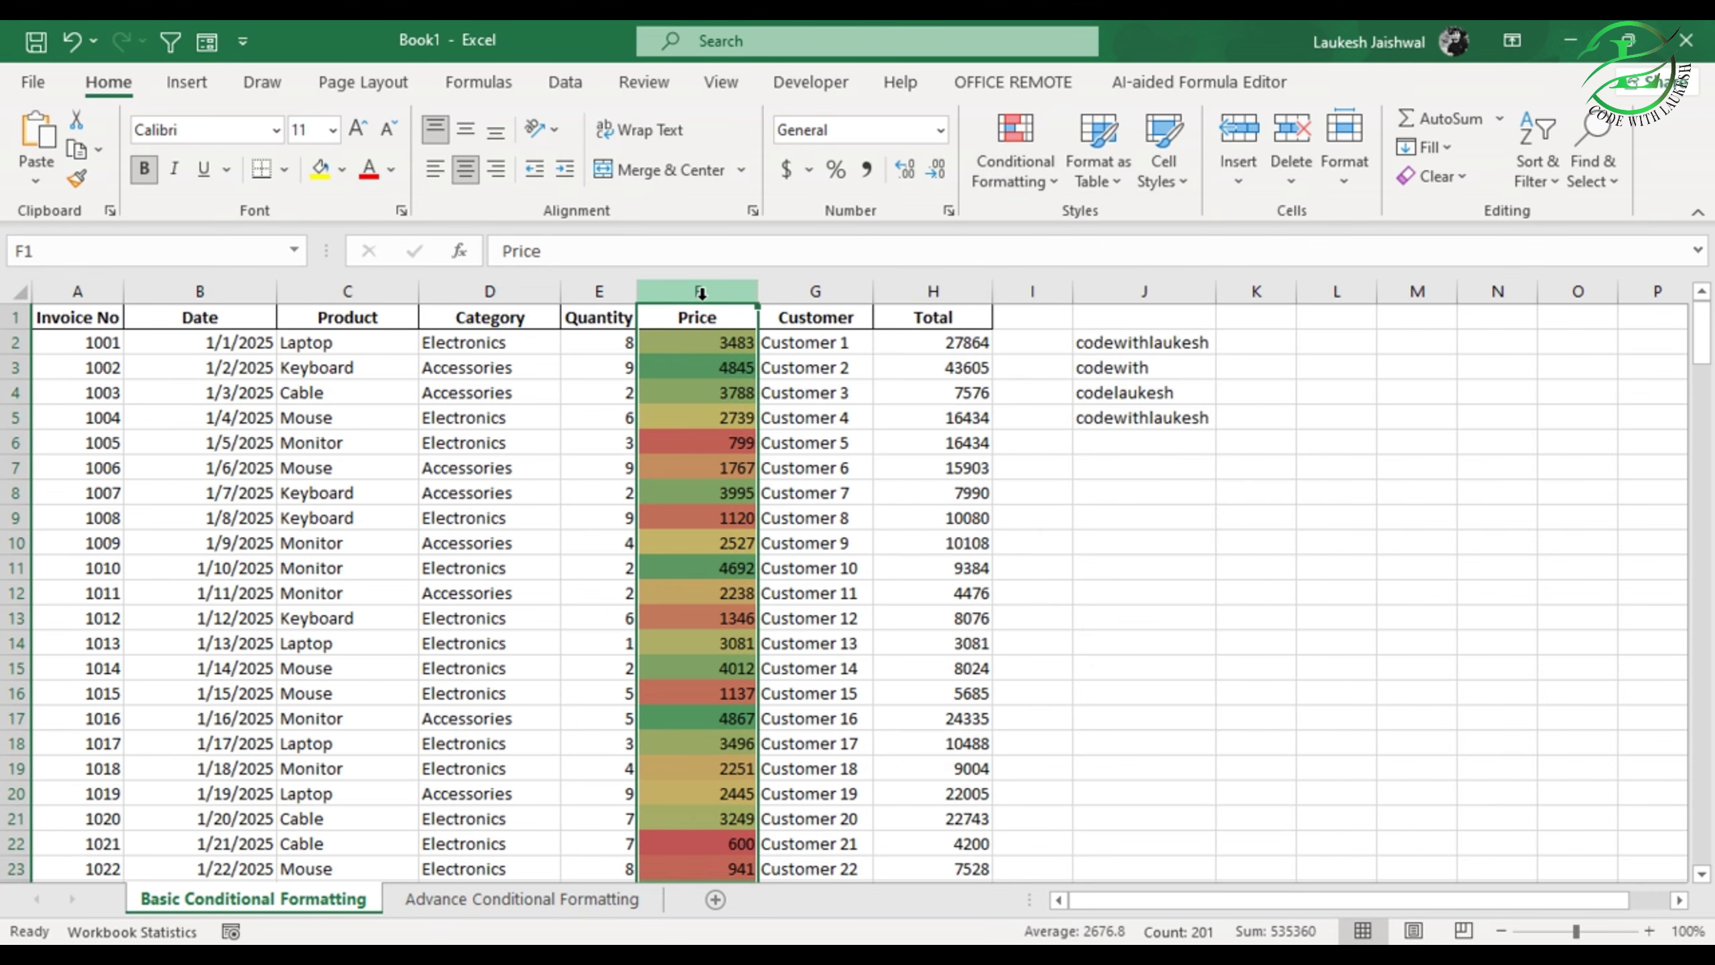
click(1010, 159)
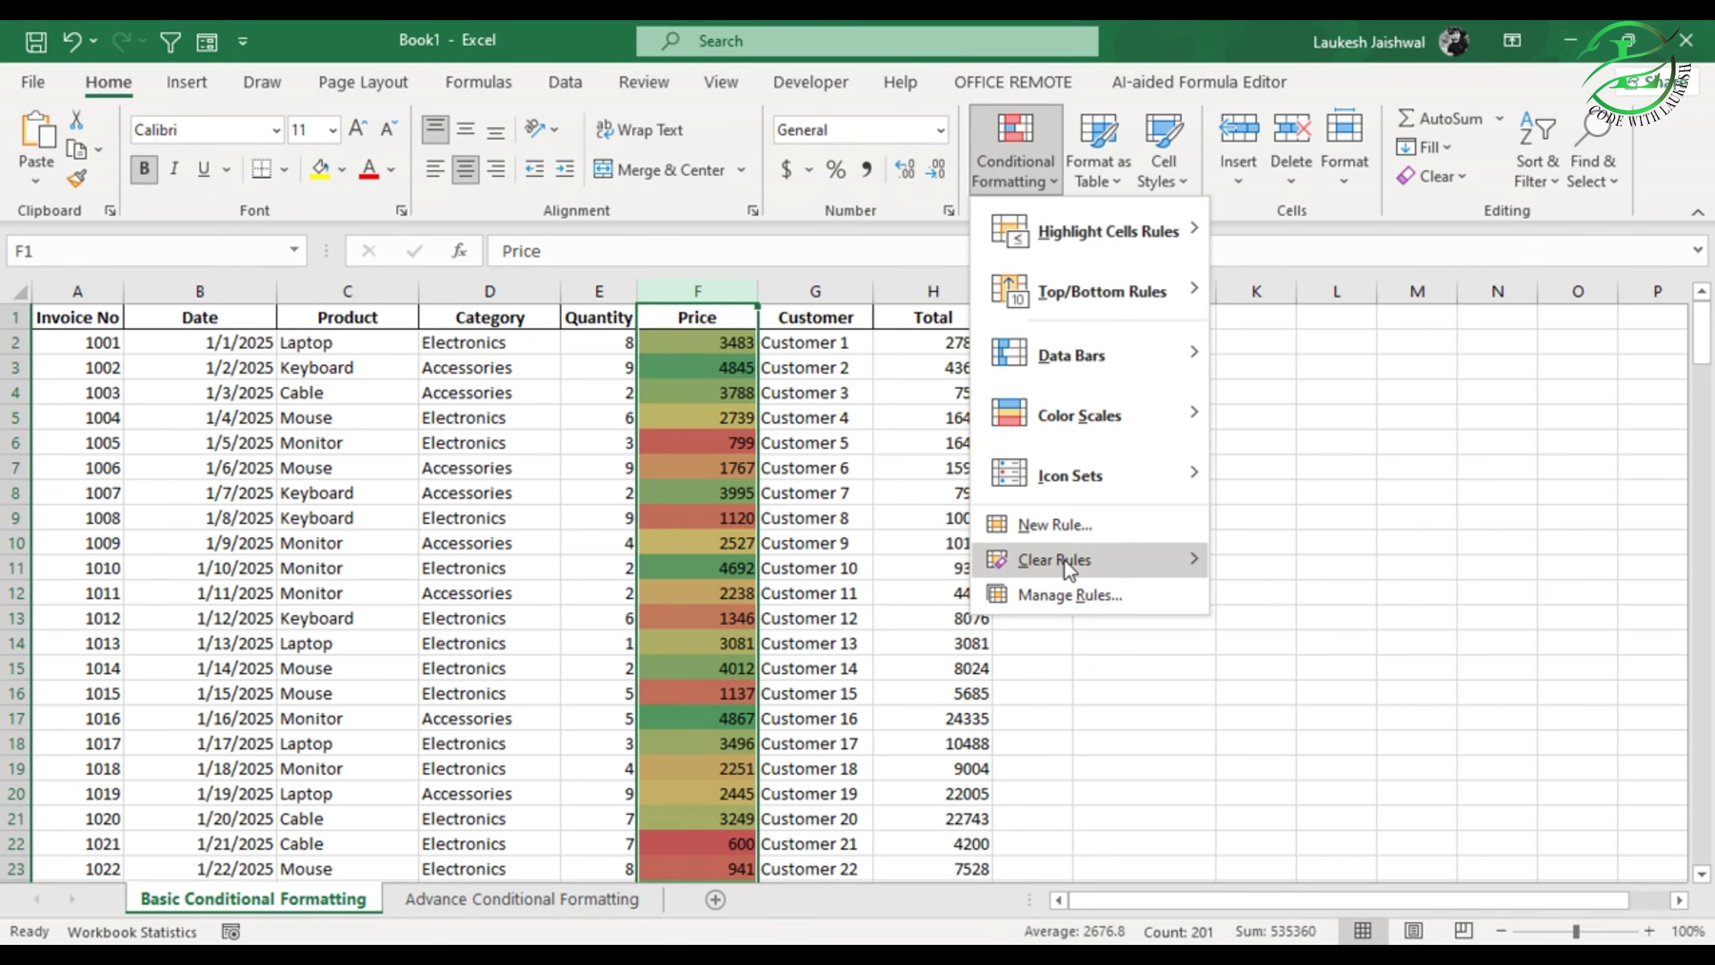
mouse_move(1064, 559)
click(1276, 591)
Step: Preview icon sets on the Price column, apply the four-bar Ratings set, and review the icons down the data
click(1048, 158)
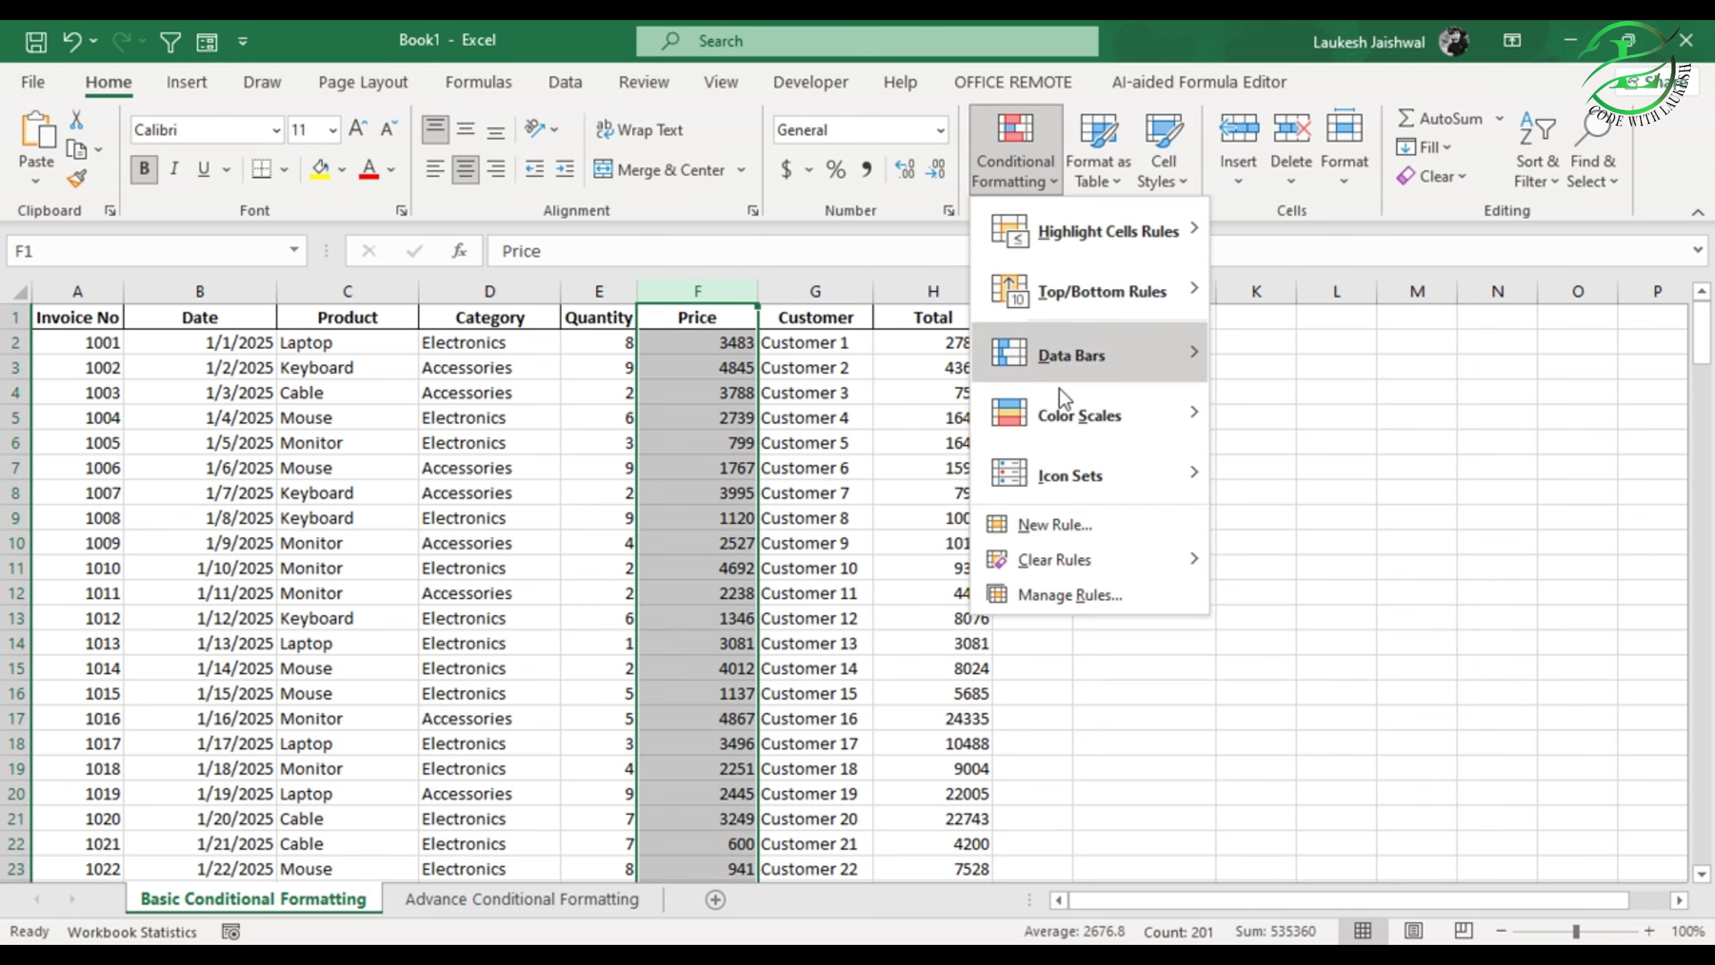
mouse_move(1064, 487)
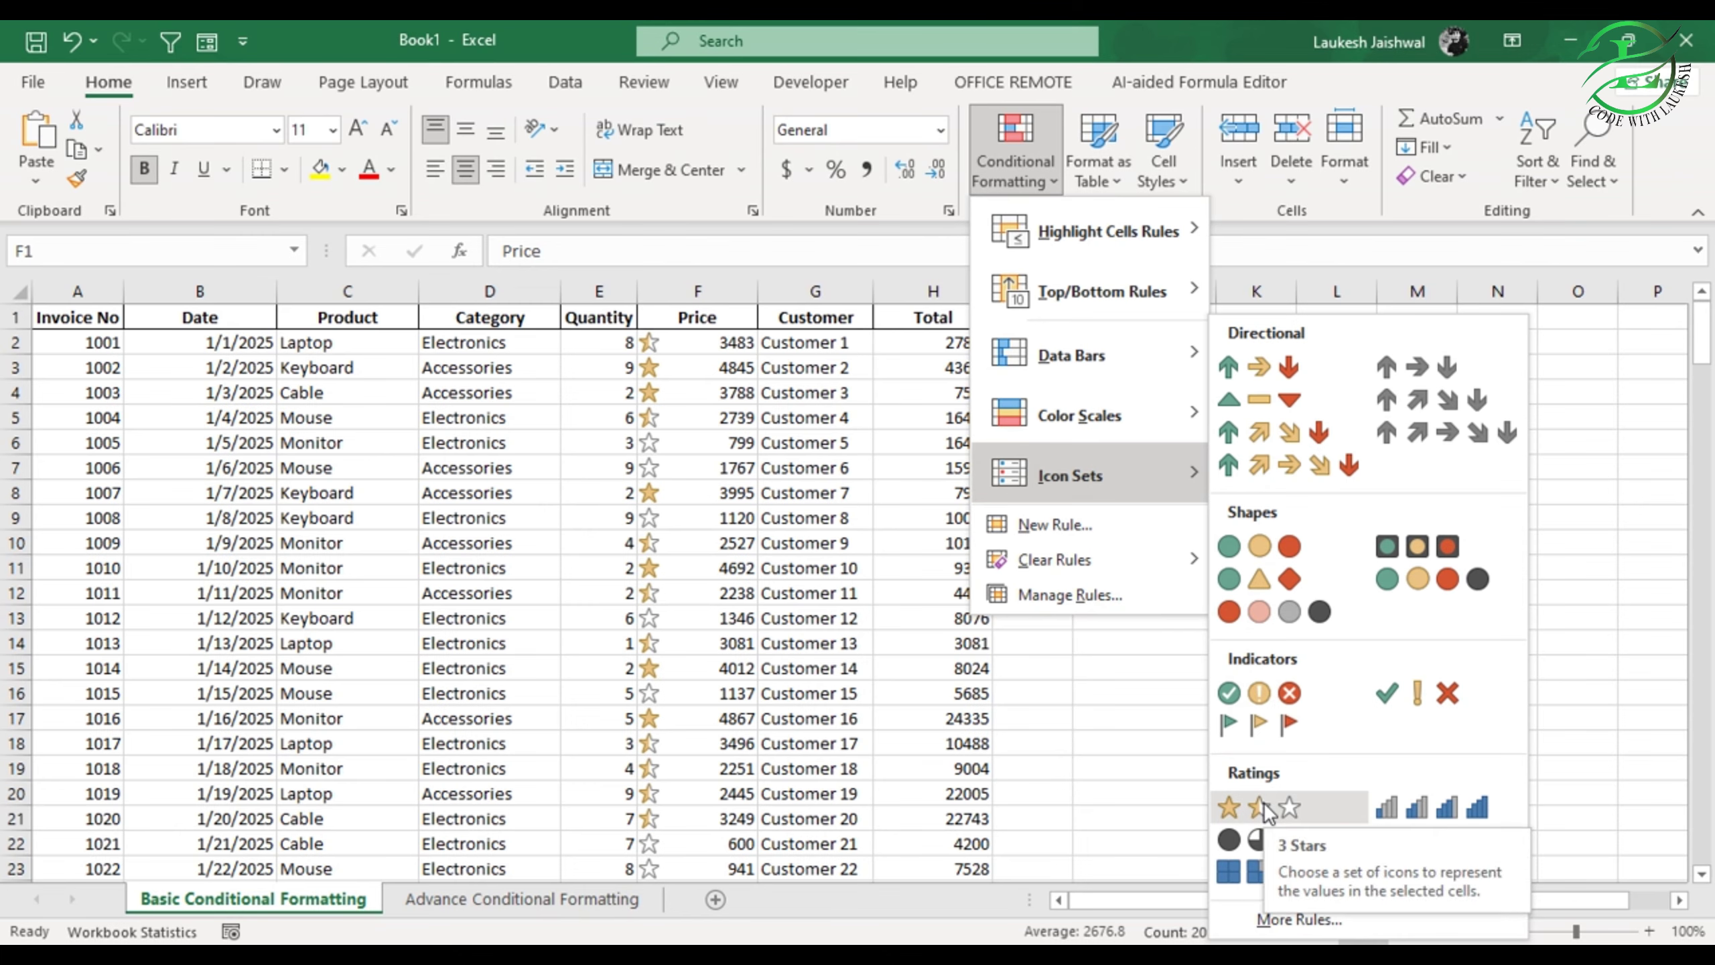
click(1434, 805)
scroll(686, 378, down, 8)
scroll(692, 382, down, 16)
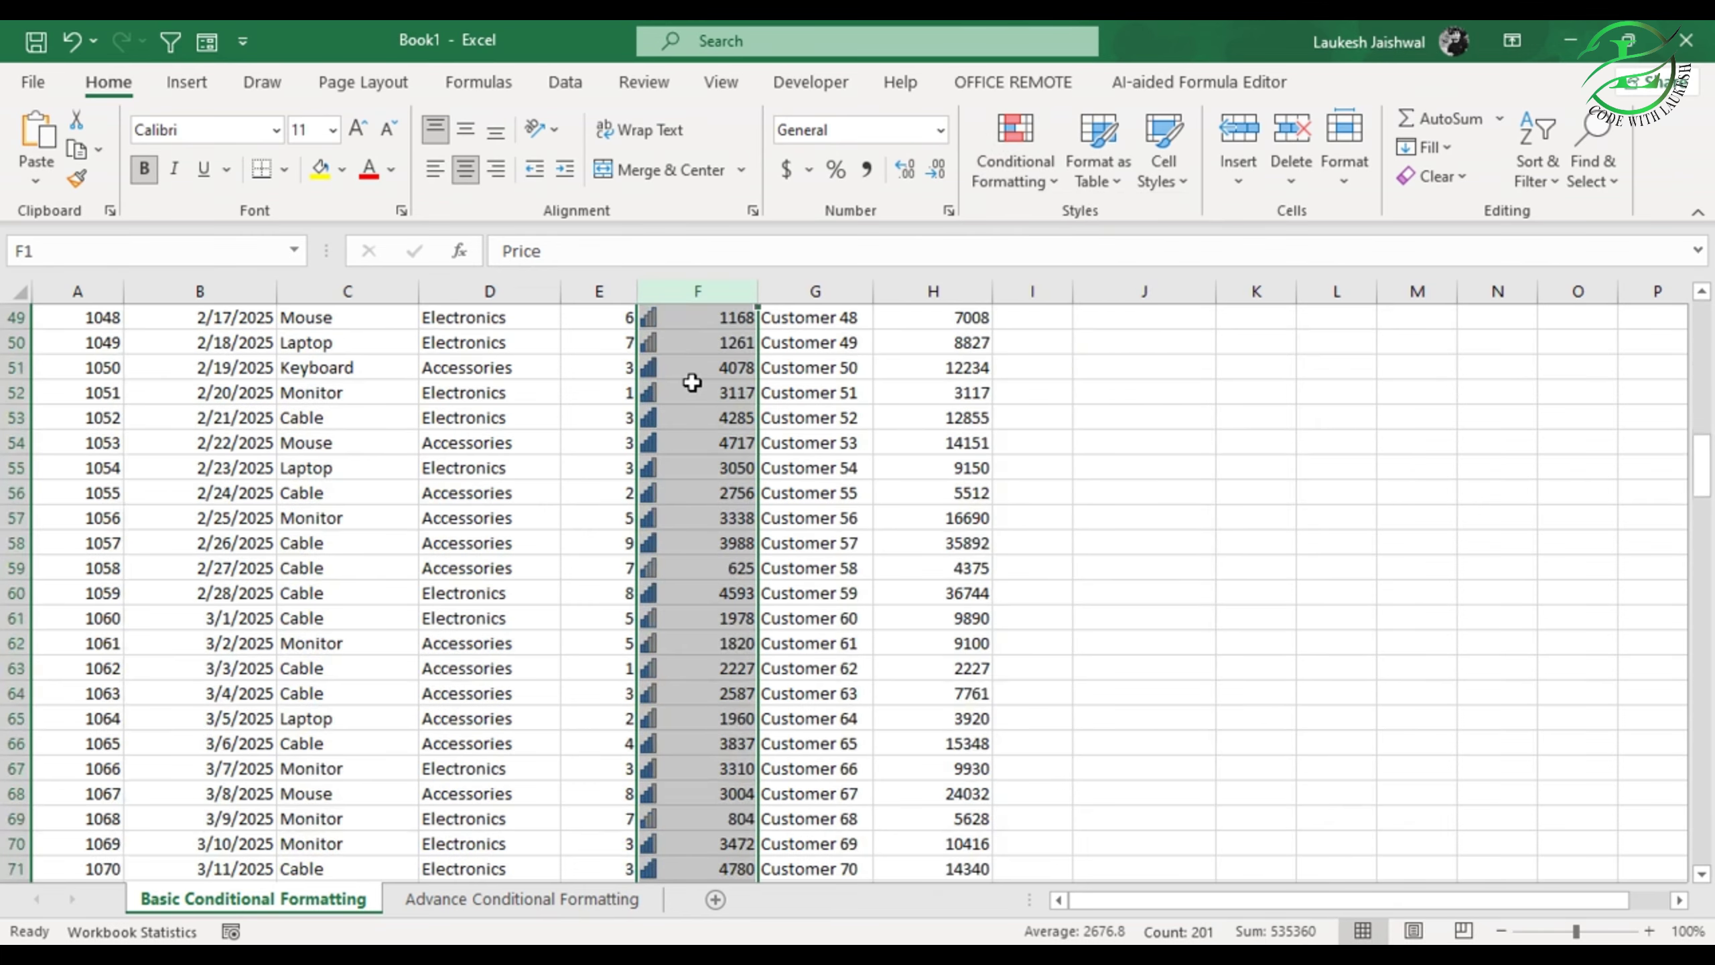
scroll(692, 383, up, 15)
scroll(693, 382, up, 5)
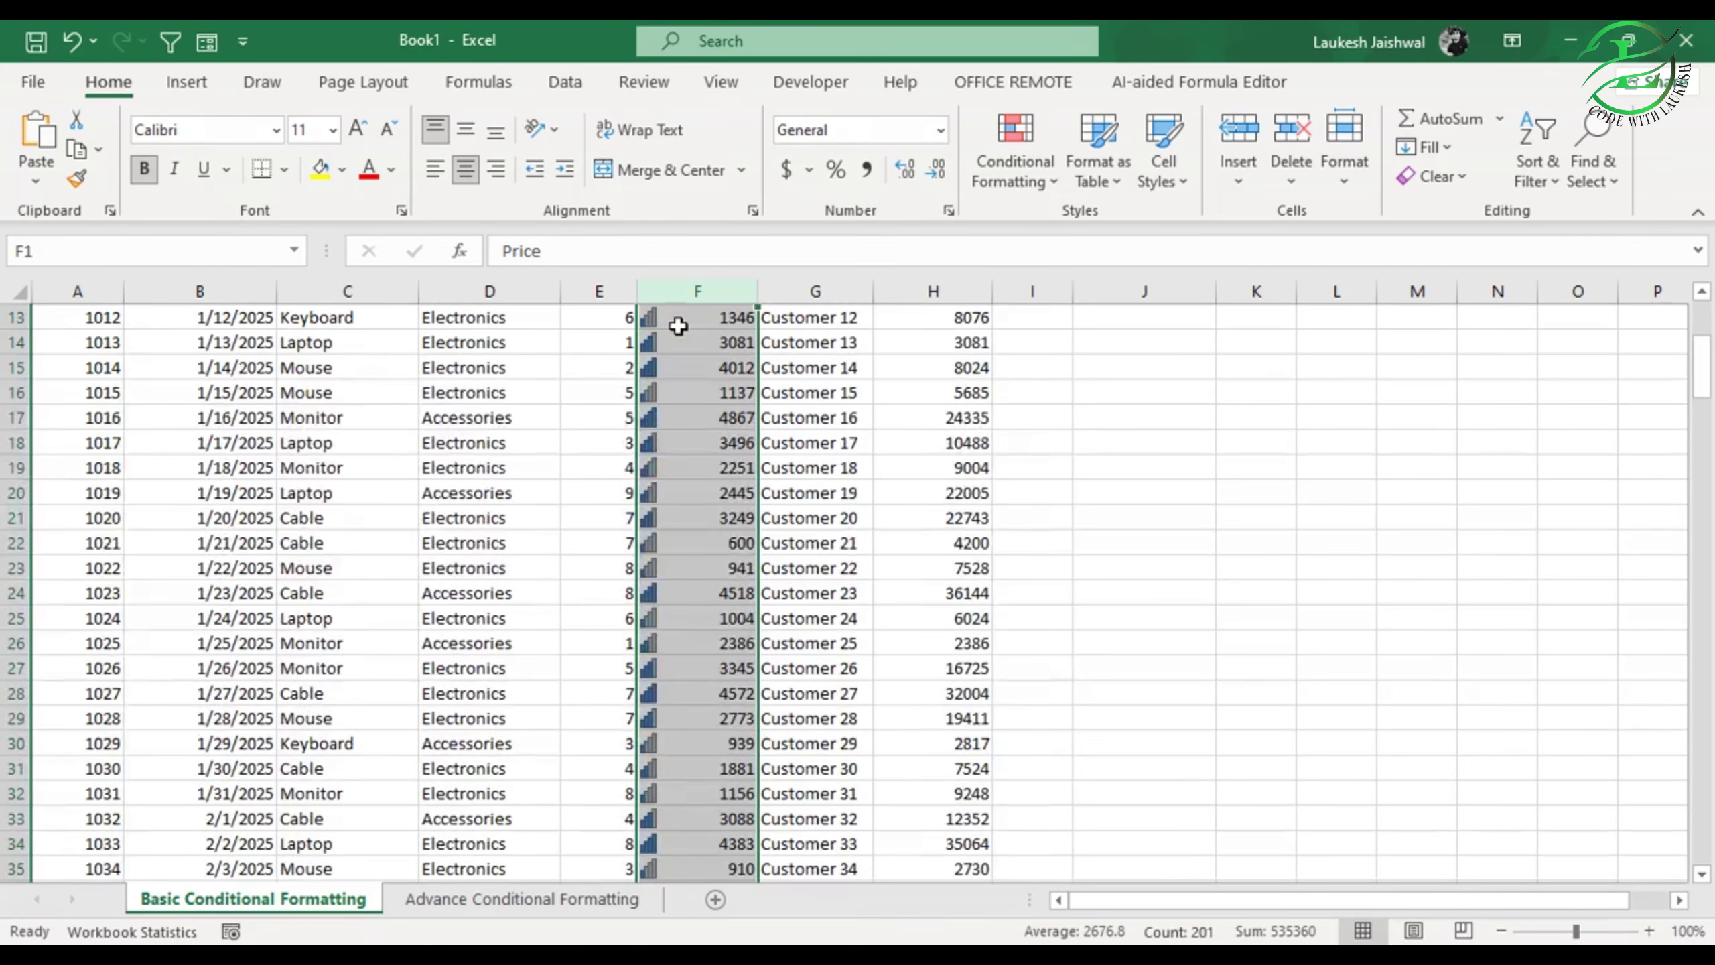
click(1051, 186)
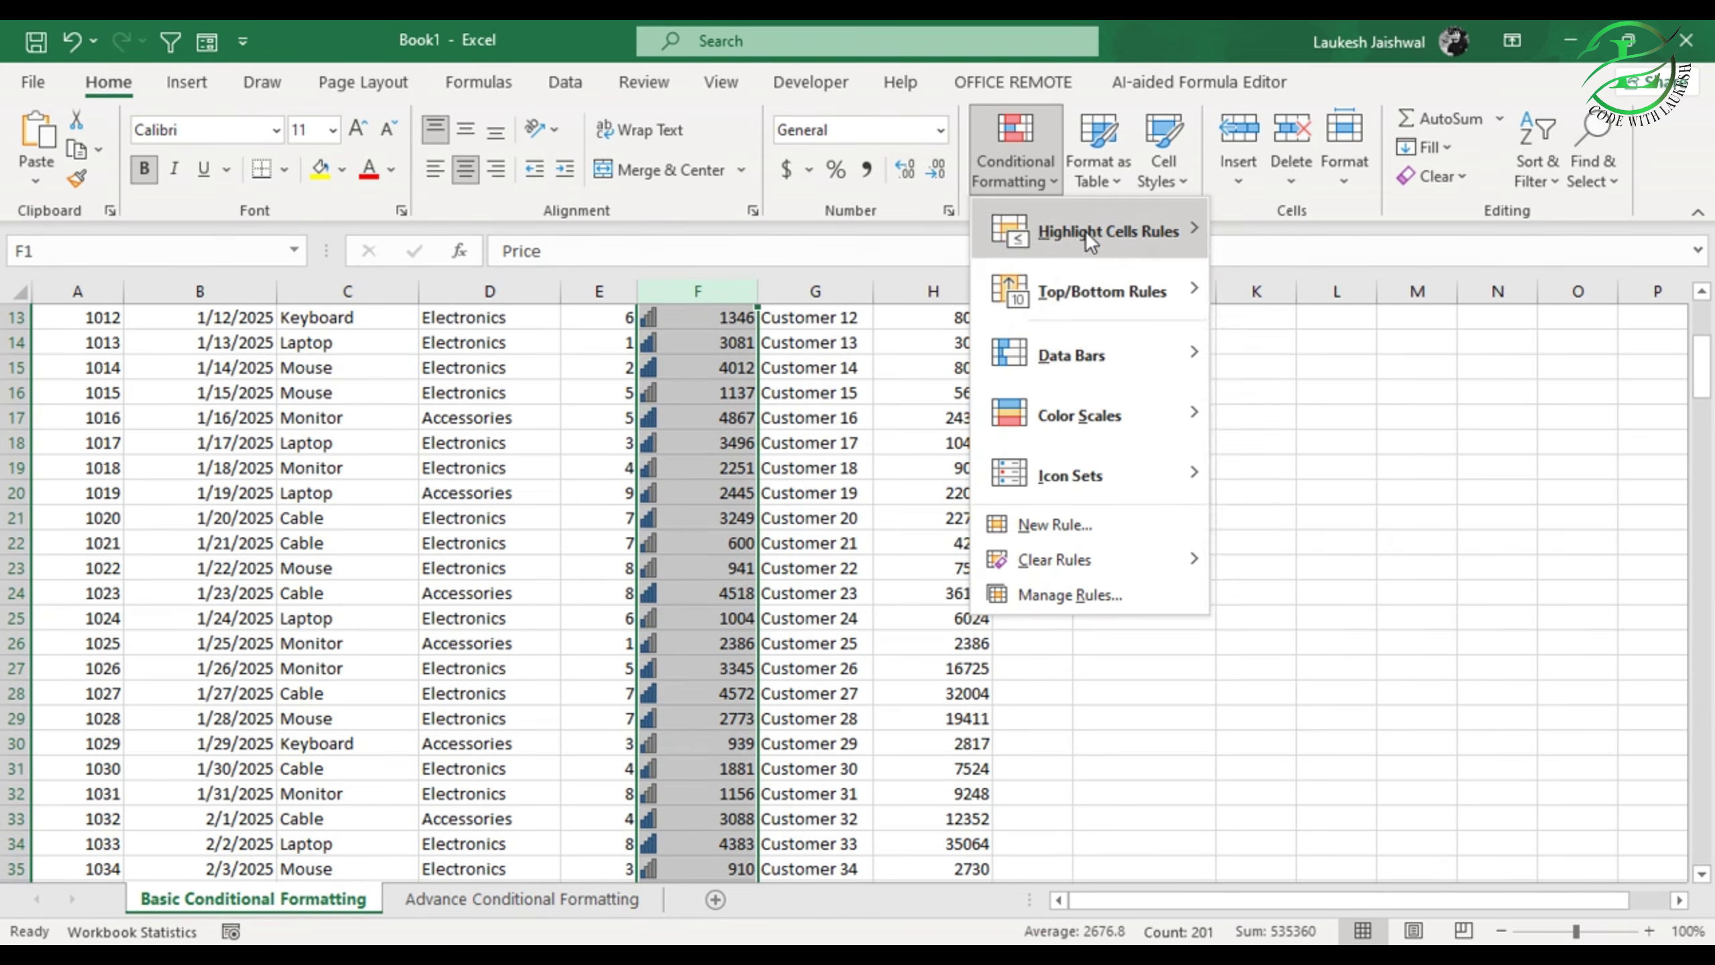
mouse_move(1121, 423)
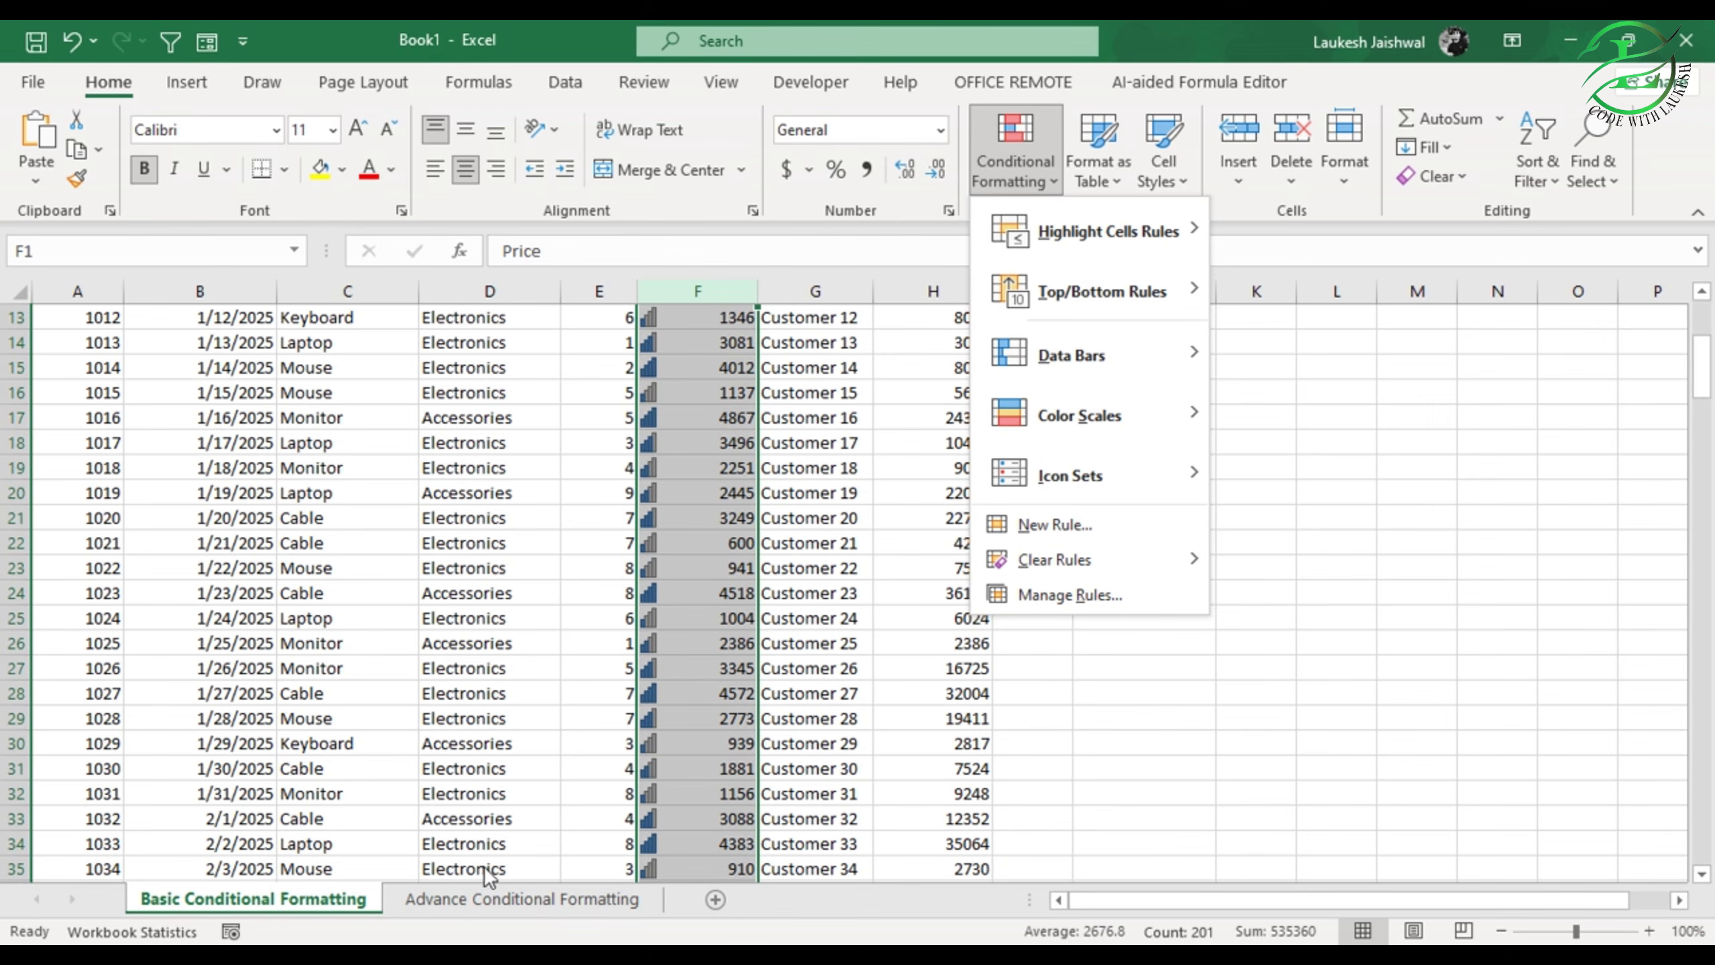
click(1084, 800)
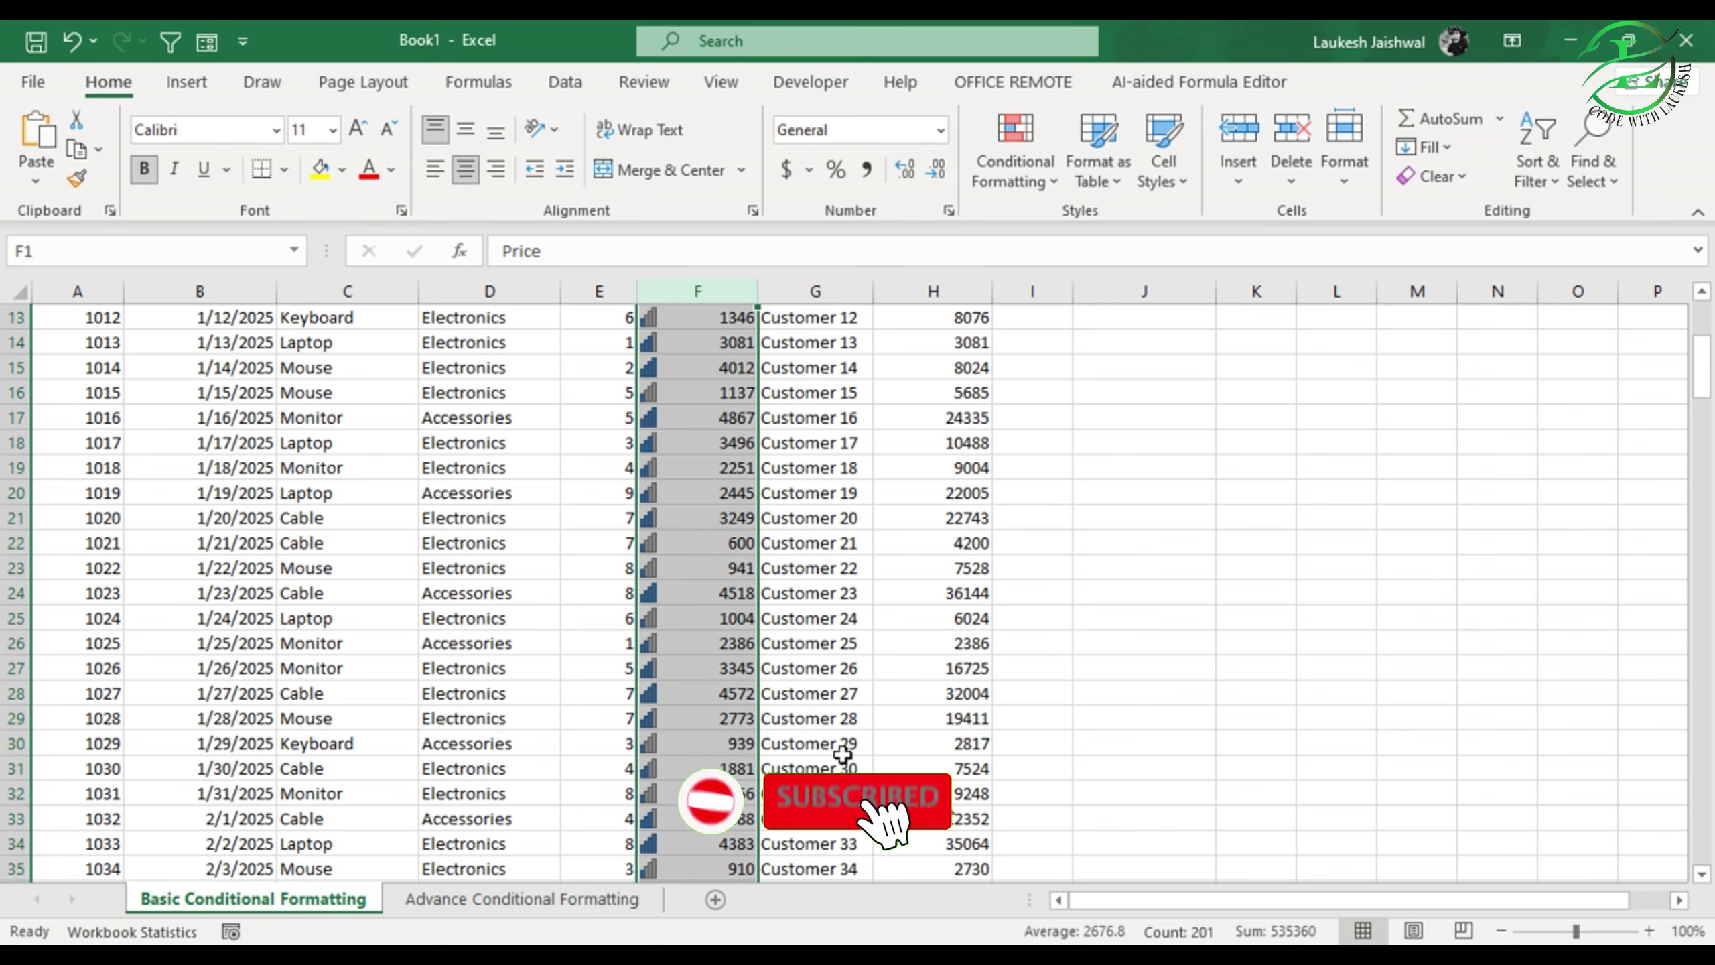